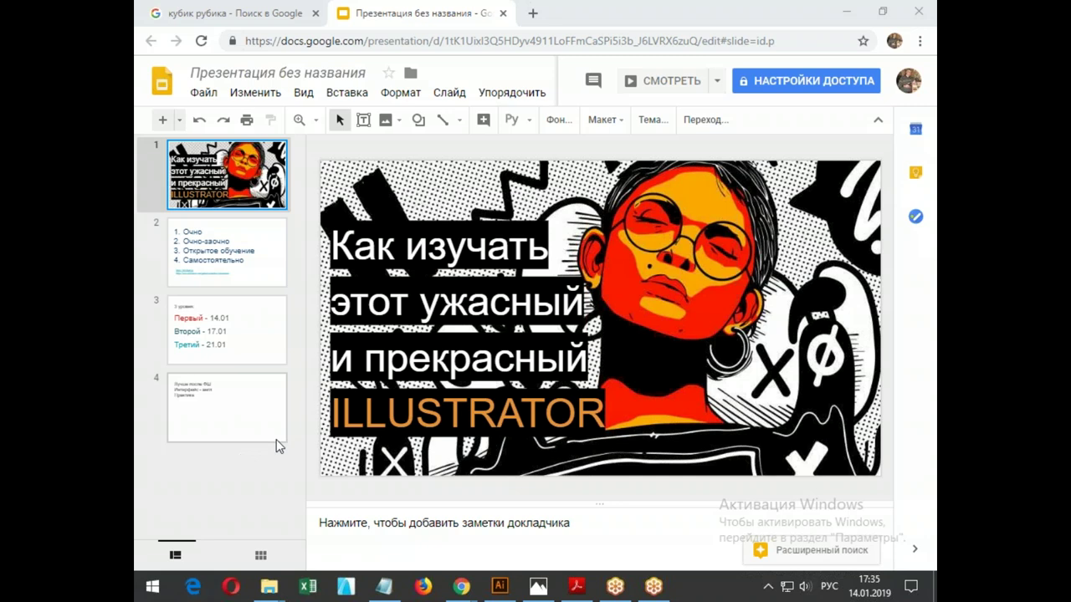
Bring the Adobe Illustrator window to the front from the Windows taskbar.
{"action": "left_click", "coordinate": [502, 588]}
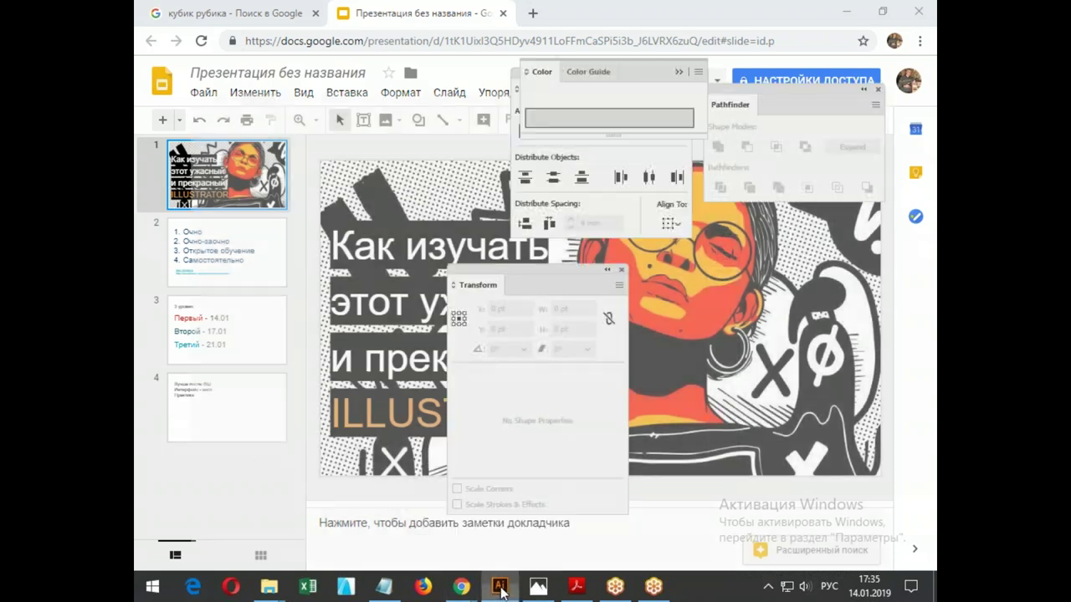
Check Illustrator's File menu, then return to the Google Slides presentation and select slide 2.
{"action": "left_click", "coordinate": [214, 15]}
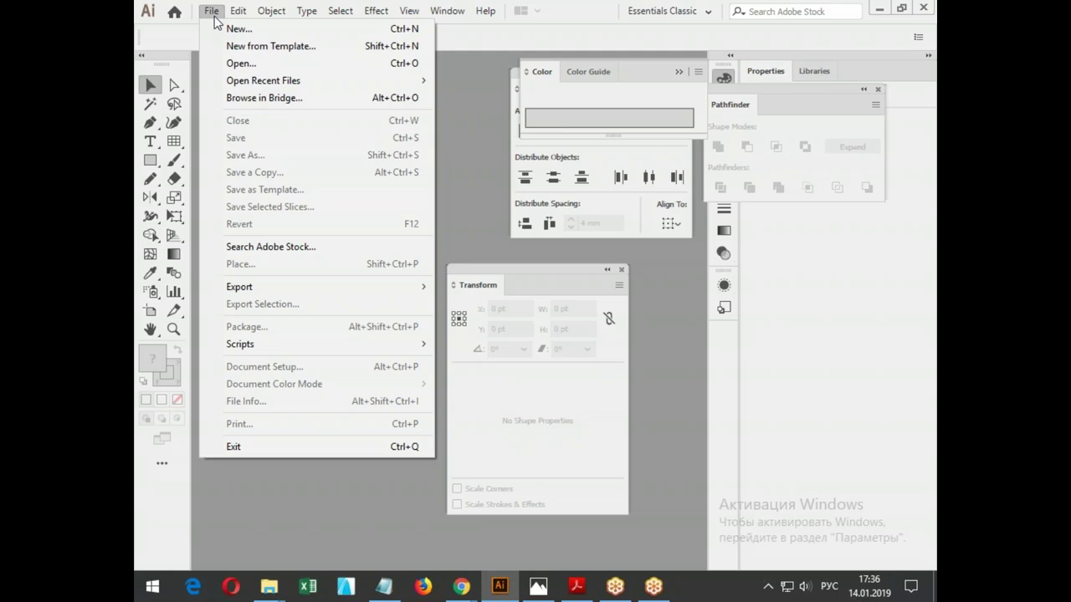
{"action": "left_click", "coordinate": [462, 588]}
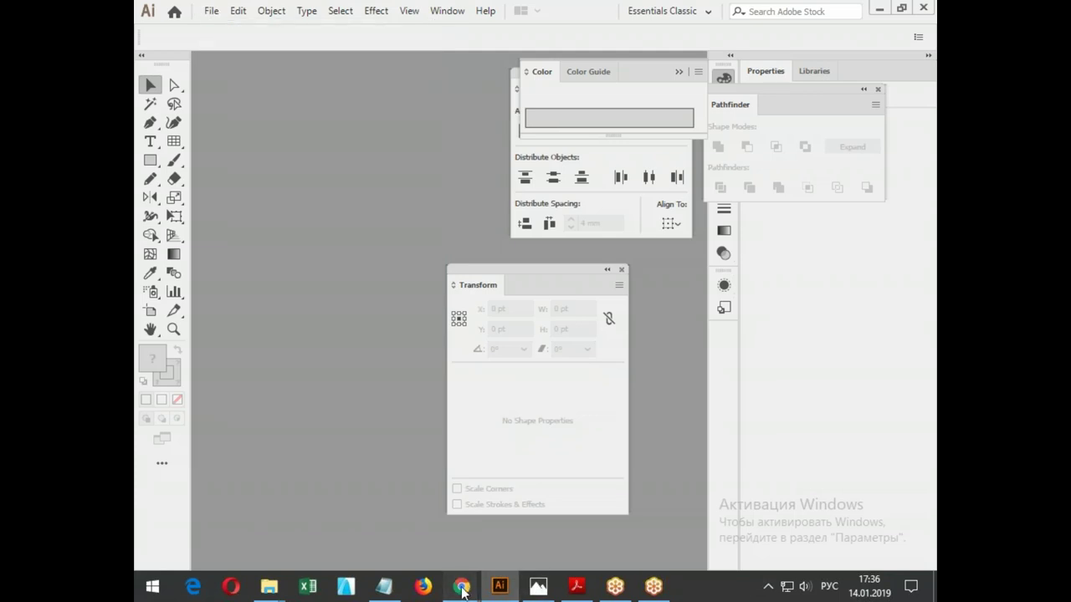
{"action": "mouse_move", "coordinate": [461, 586]}
{"action": "left_click", "coordinate": [492, 468]}
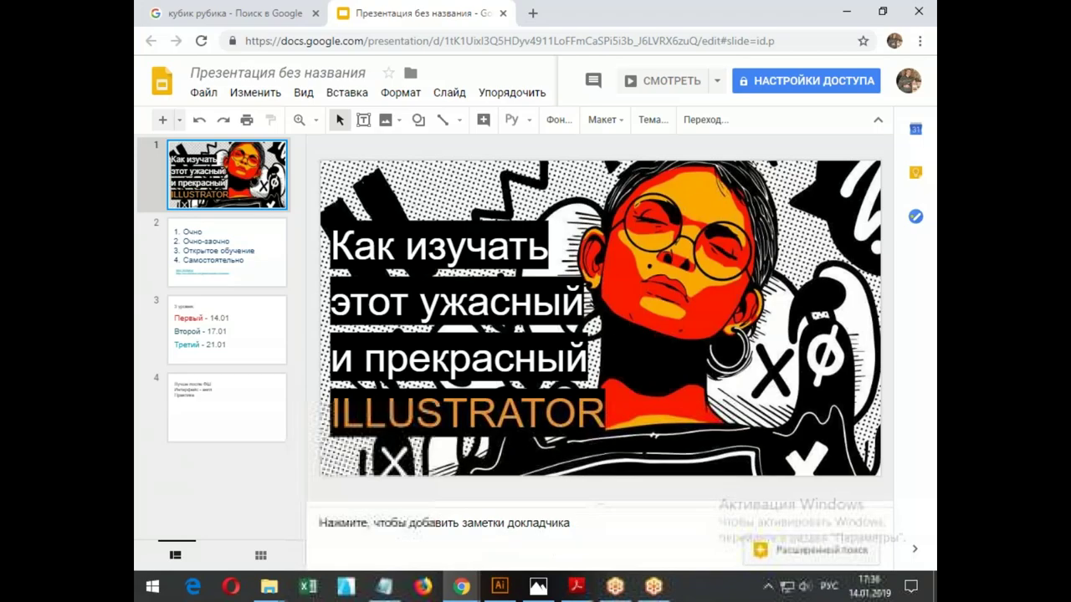
{"action": "left_click", "coordinate": [220, 244]}
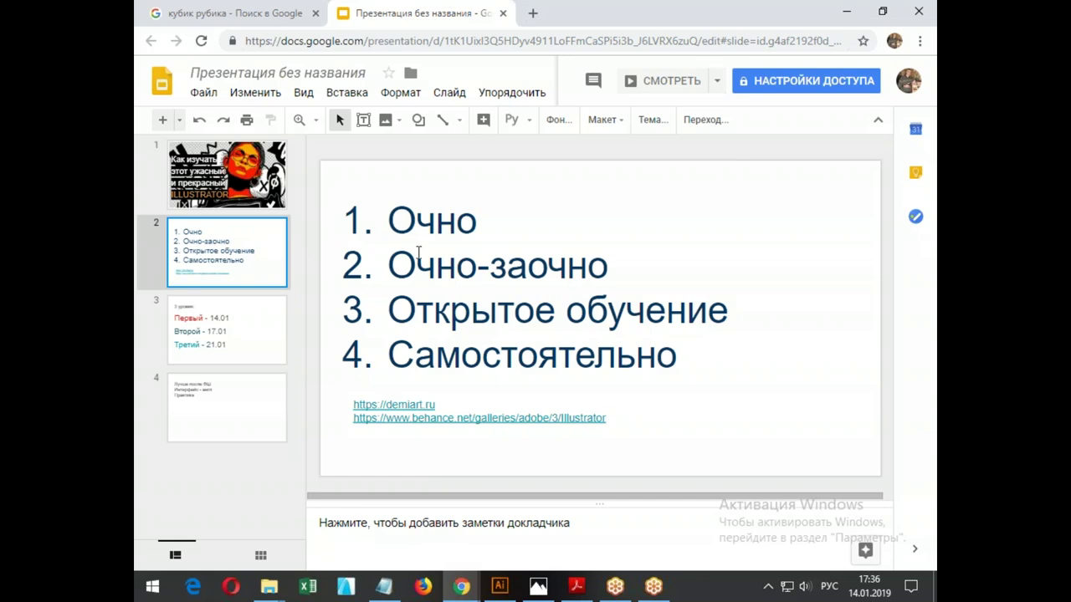
Highlight part of the Очно-заочно item in slide 2's list, then clear the highlight.
{"action": "left_click_drag", "start_coordinate": [402, 263], "coordinate": [514, 256]}
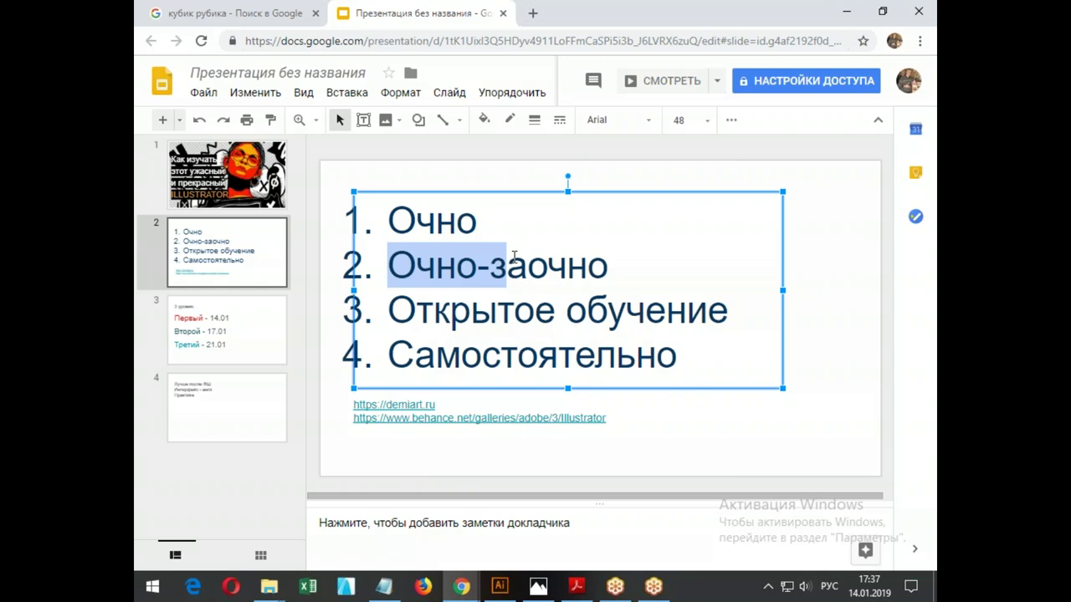
{"action": "left_click", "coordinate": [463, 299]}
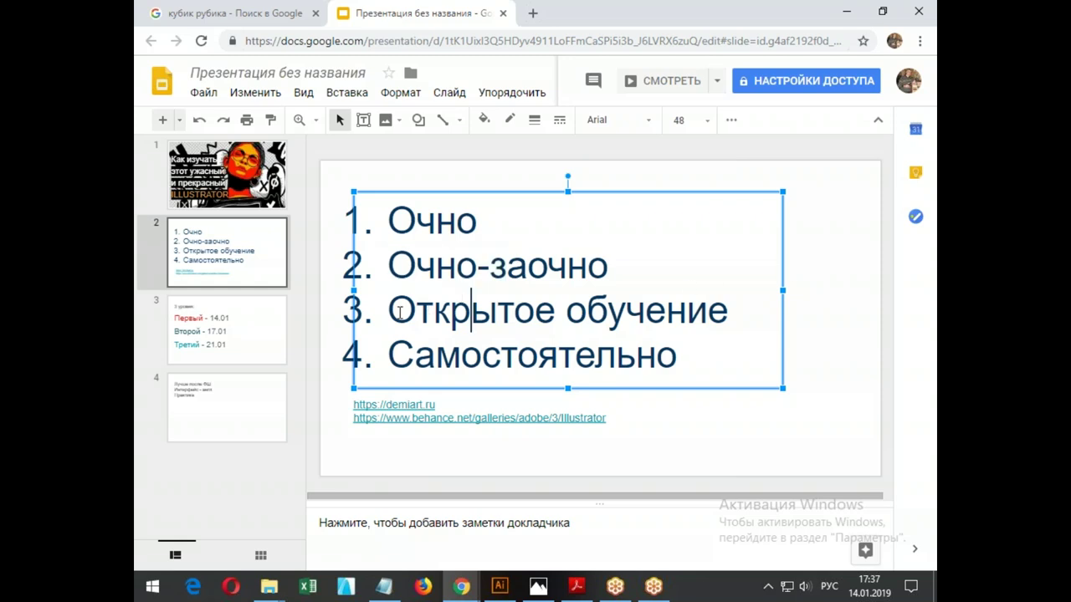
{"action": "left_click_drag", "start_coordinate": [385, 312], "coordinate": [748, 303]}
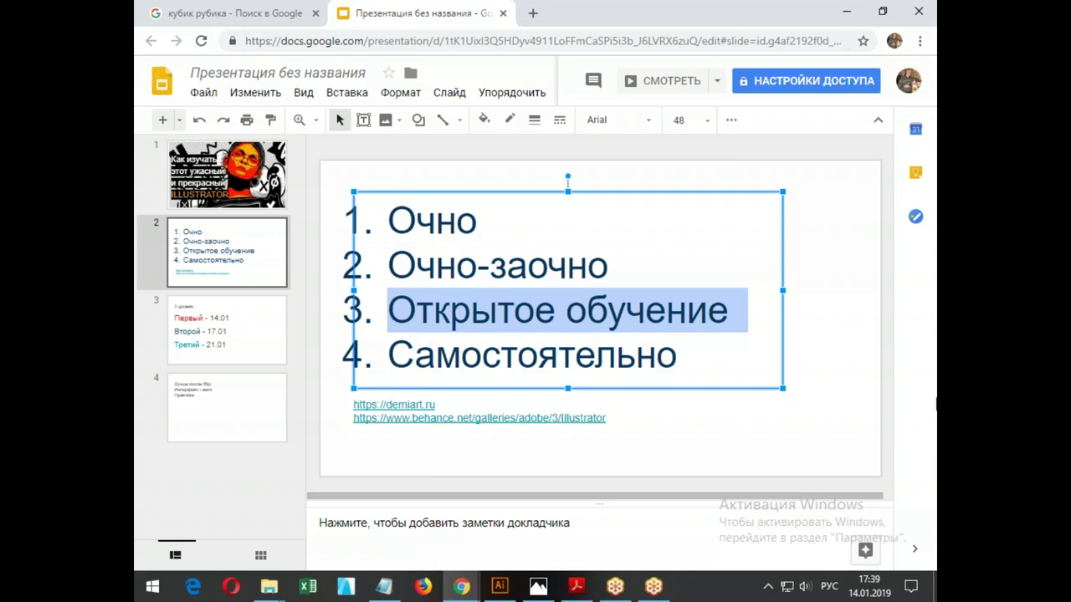
{"action": "double_click", "coordinate": [471, 357]}
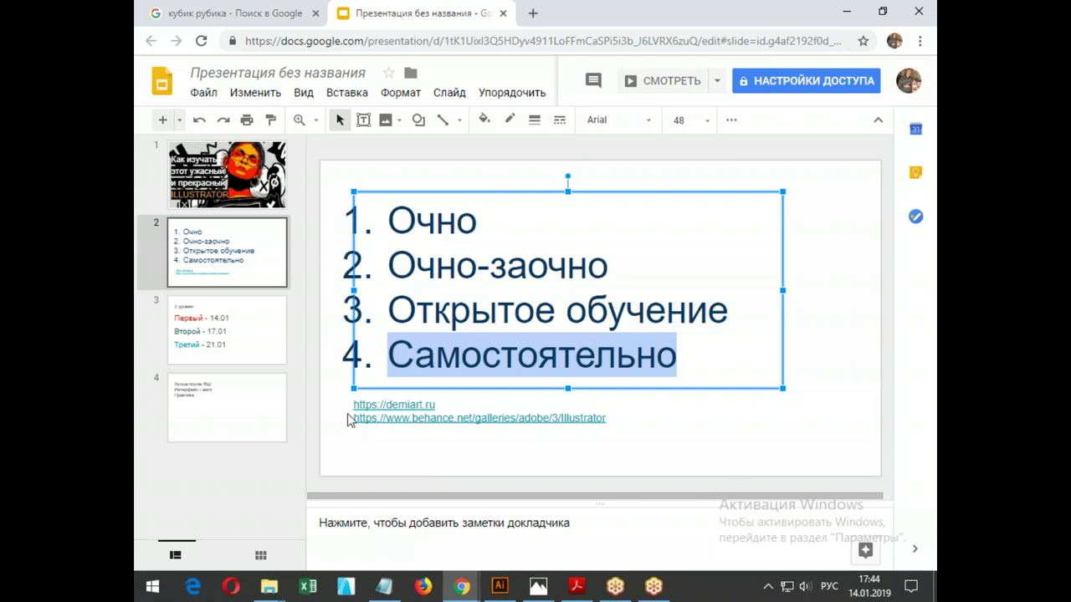
Show slide 3, listing levels dated 14.01, 17.01 and 21.01, in the editor.
{"action": "left_click", "coordinate": [196, 333]}
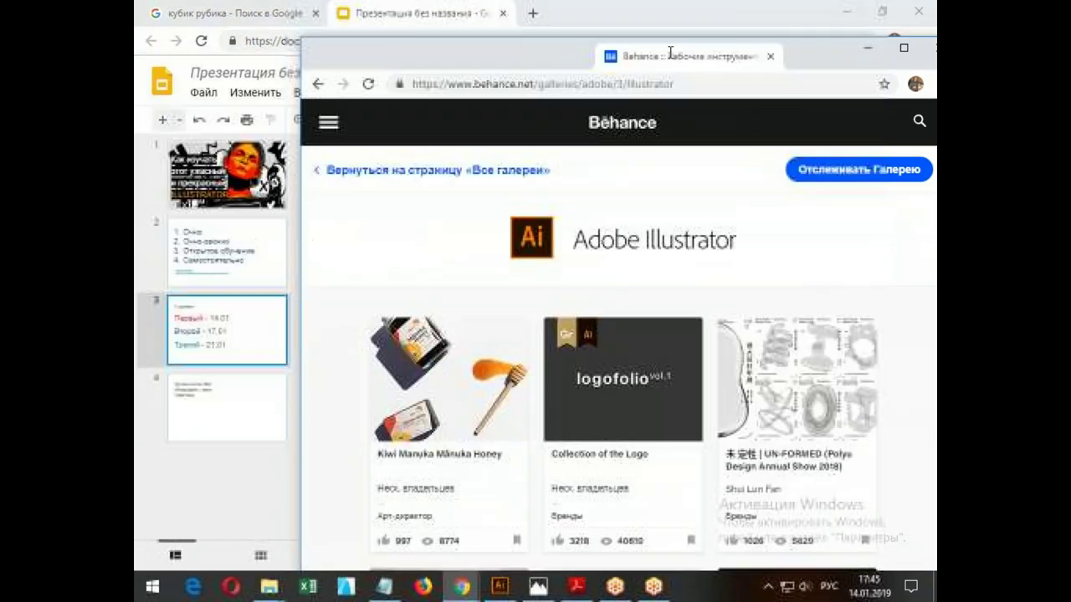
Dock the Behance Illustrator gallery window as a Chrome tab and browse the gallery.
{"action": "left_click_drag", "start_coordinate": [382, 83], "coordinate": [607, 13]}
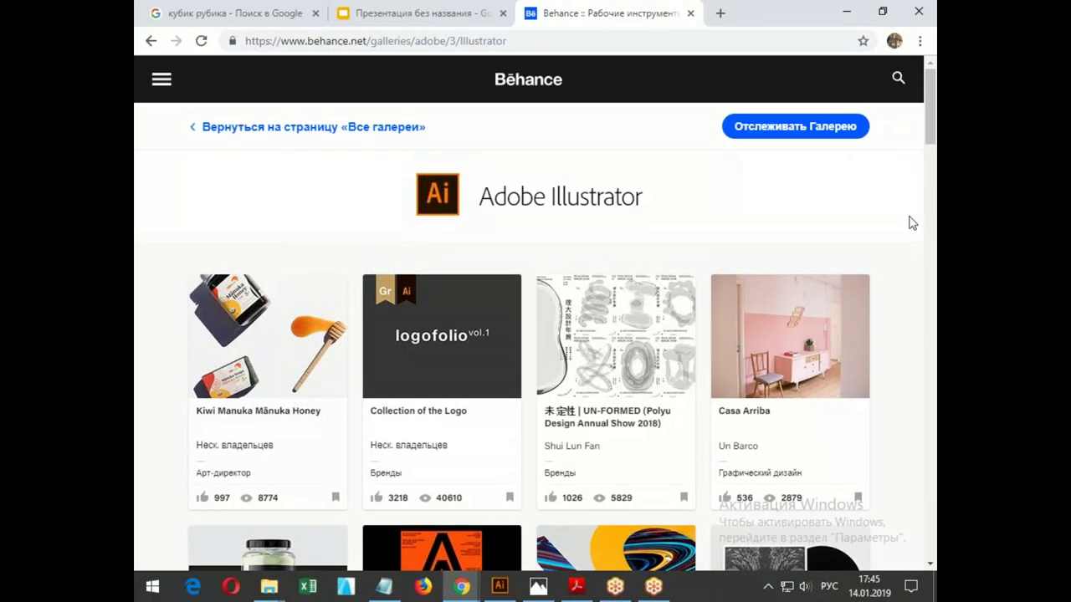
{"action": "scroll", "coordinate": [454, 407], "scroll_direction": "down", "scroll_amount": 1}
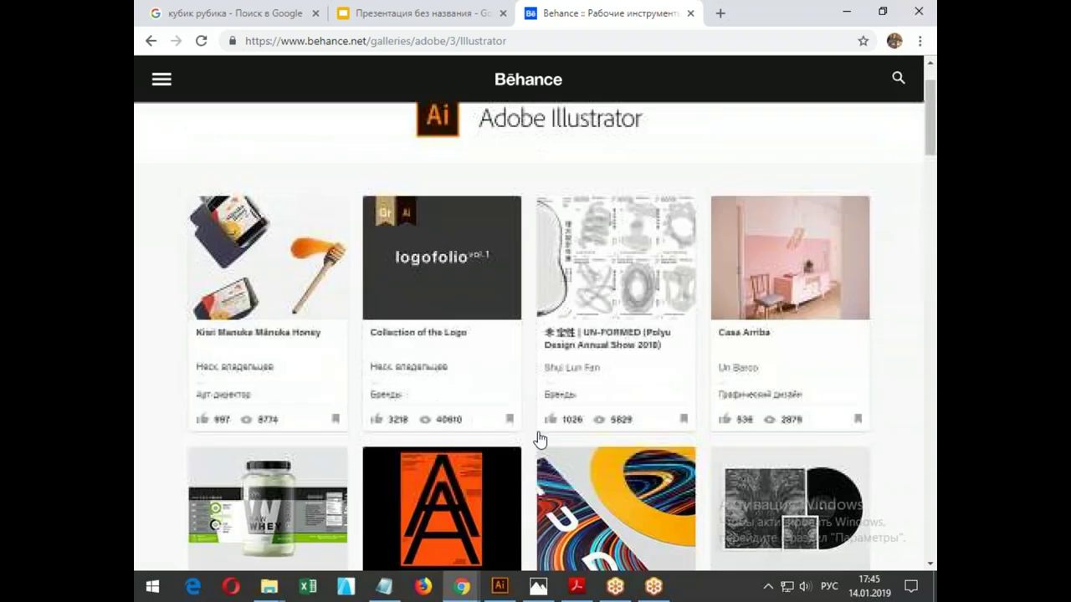
{"action": "scroll", "coordinate": [555, 429], "scroll_direction": "up", "scroll_amount": 1}
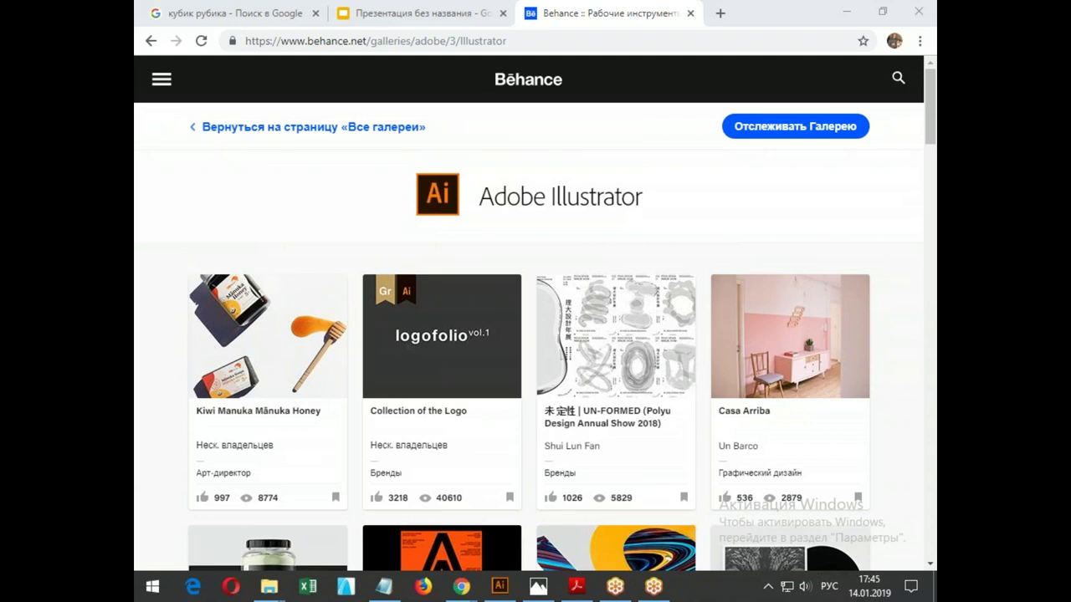
{"action": "scroll", "coordinate": [753, 437], "scroll_direction": "down", "scroll_amount": 2}
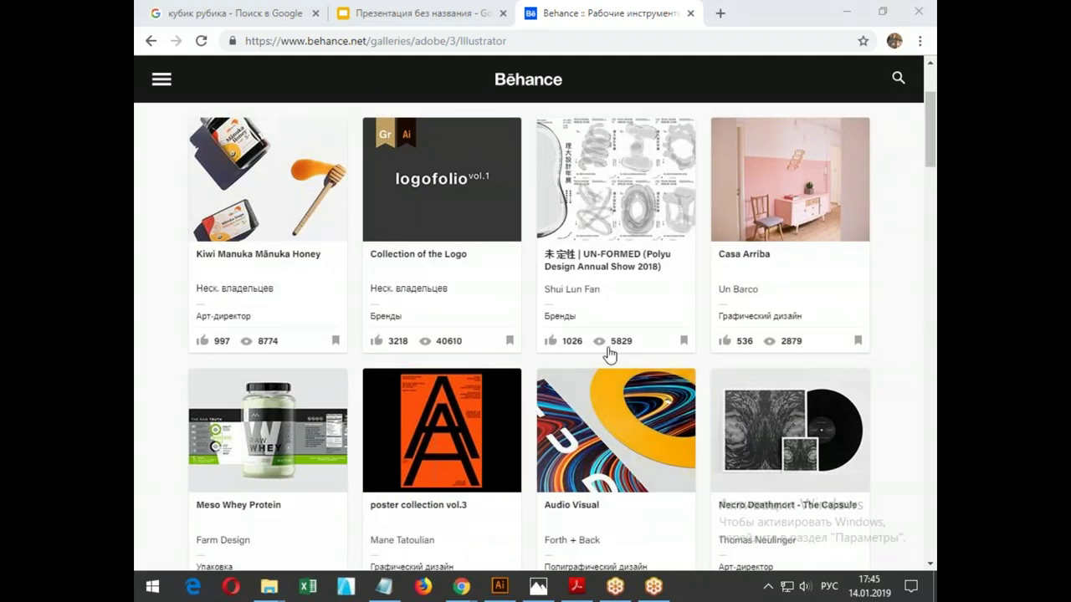
{"action": "scroll", "coordinate": [741, 382], "scroll_direction": "down", "scroll_amount": 1}
{"action": "scroll", "coordinate": [820, 227], "scroll_direction": "down", "scroll_amount": 1}
{"action": "scroll", "coordinate": [753, 226], "scroll_direction": "down", "scroll_amount": 1}
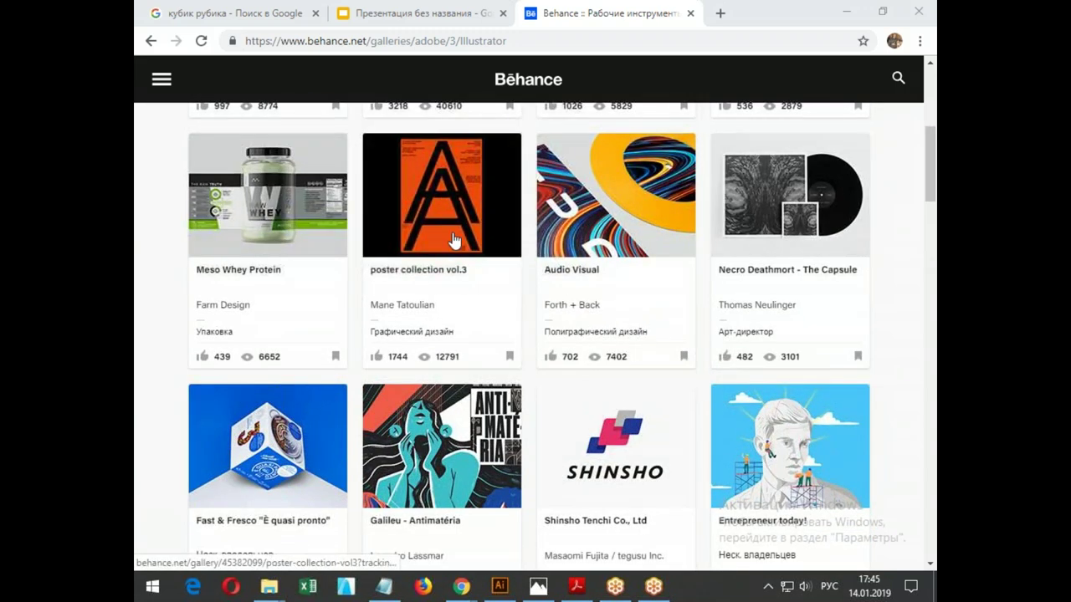
Open the Meso Whey Protein project and scroll through it.
{"action": "left_click", "coordinate": [267, 200]}
{"action": "scroll", "coordinate": [510, 294], "scroll_direction": "down", "scroll_amount": 1}
{"action": "scroll", "coordinate": [700, 303], "scroll_direction": "down", "scroll_amount": 3}
{"action": "scroll", "coordinate": [737, 297], "scroll_direction": "down", "scroll_amount": 4}
{"action": "scroll", "coordinate": [765, 289], "scroll_direction": "down", "scroll_amount": 1}
{"action": "scroll", "coordinate": [765, 290], "scroll_direction": "down", "scroll_amount": 1}
{"action": "scroll", "coordinate": [765, 290], "scroll_direction": "down", "scroll_amount": 2}
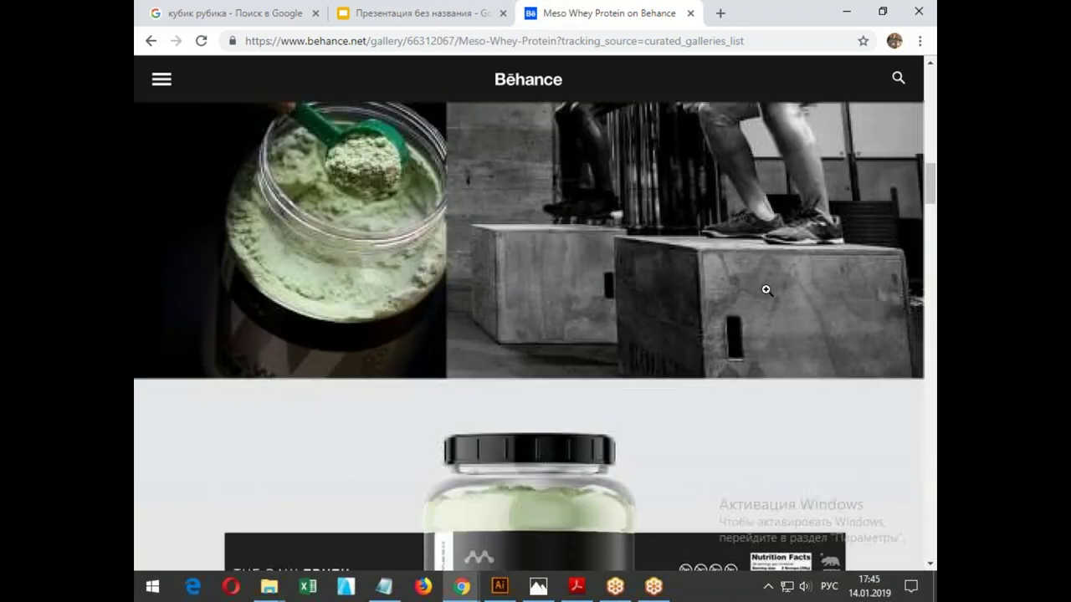
{"action": "scroll", "coordinate": [766, 289], "scroll_direction": "down", "scroll_amount": 4}
{"action": "scroll", "coordinate": [766, 290], "scroll_direction": "down", "scroll_amount": 3}
{"action": "scroll", "coordinate": [767, 290], "scroll_direction": "down", "scroll_amount": 1}
{"action": "scroll", "coordinate": [766, 290], "scroll_direction": "down", "scroll_amount": 4}
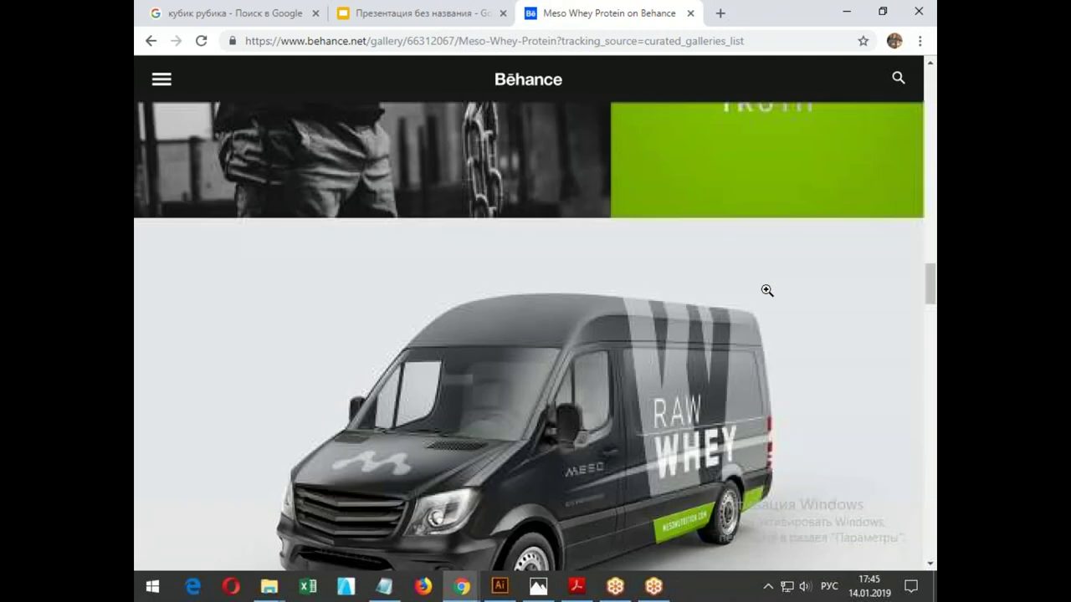
{"action": "scroll", "coordinate": [767, 290], "scroll_direction": "down", "scroll_amount": 2}
{"action": "scroll", "coordinate": [766, 290], "scroll_direction": "down", "scroll_amount": 3}
{"action": "scroll", "coordinate": [766, 290], "scroll_direction": "down", "scroll_amount": 1}
{"action": "scroll", "coordinate": [766, 291], "scroll_direction": "down", "scroll_amount": 2}
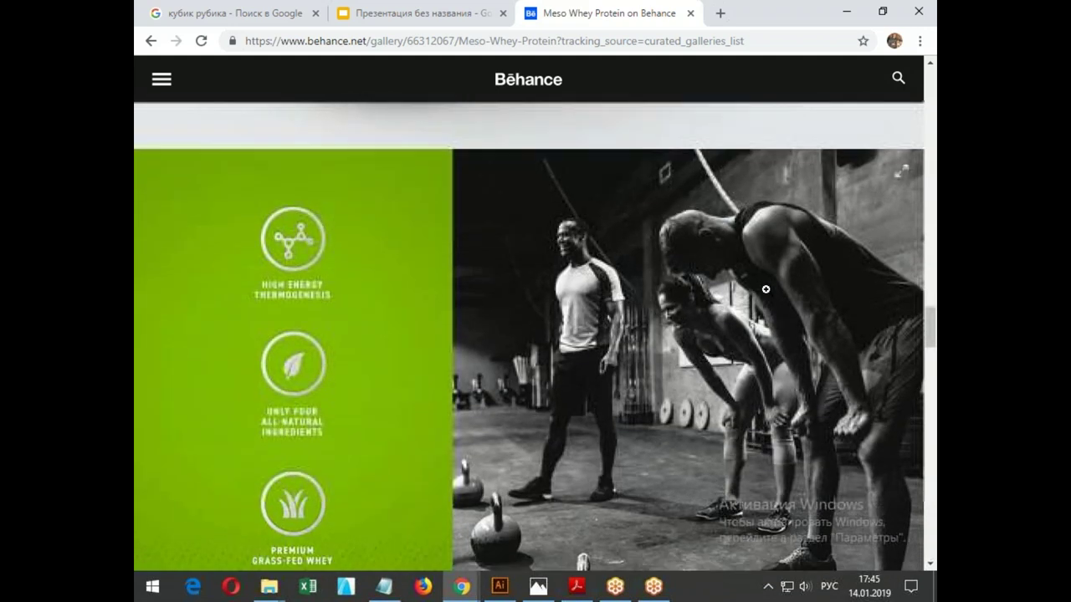
{"action": "scroll", "coordinate": [766, 285], "scroll_direction": "down", "scroll_amount": 3}
{"action": "scroll", "coordinate": [767, 278], "scroll_direction": "down", "scroll_amount": 3}
{"action": "scroll", "coordinate": [694, 260], "scroll_direction": "down", "scroll_amount": 4}
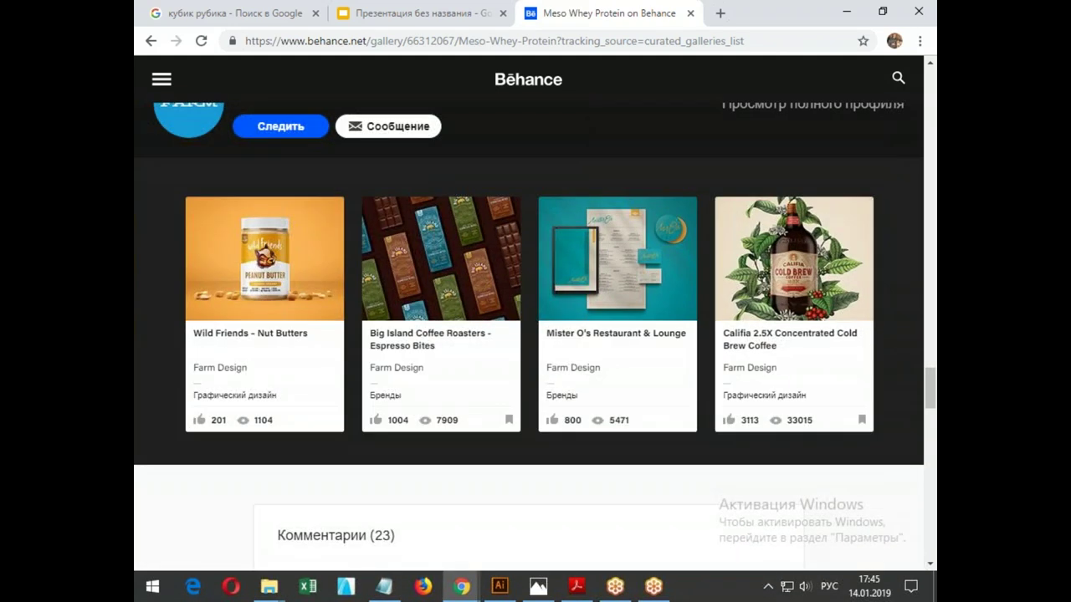
{"action": "scroll", "coordinate": [703, 313], "scroll_direction": "down", "scroll_amount": 3}
{"action": "scroll", "coordinate": [703, 313], "scroll_direction": "down", "scroll_amount": 3}
{"action": "scroll", "coordinate": [703, 314], "scroll_direction": "down", "scroll_amount": 3}
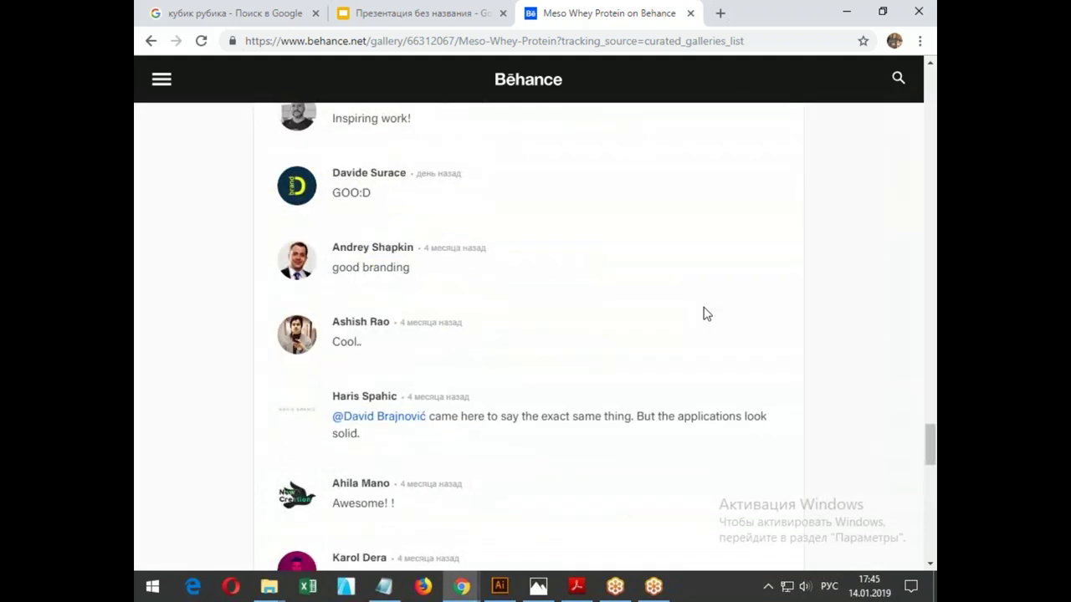
{"action": "left_click", "coordinate": [446, 11]}
Return from the project page to the Adobe Illustrator gallery on Behance.
{"action": "left_click", "coordinate": [598, 13]}
{"action": "left_click", "coordinate": [151, 41]}
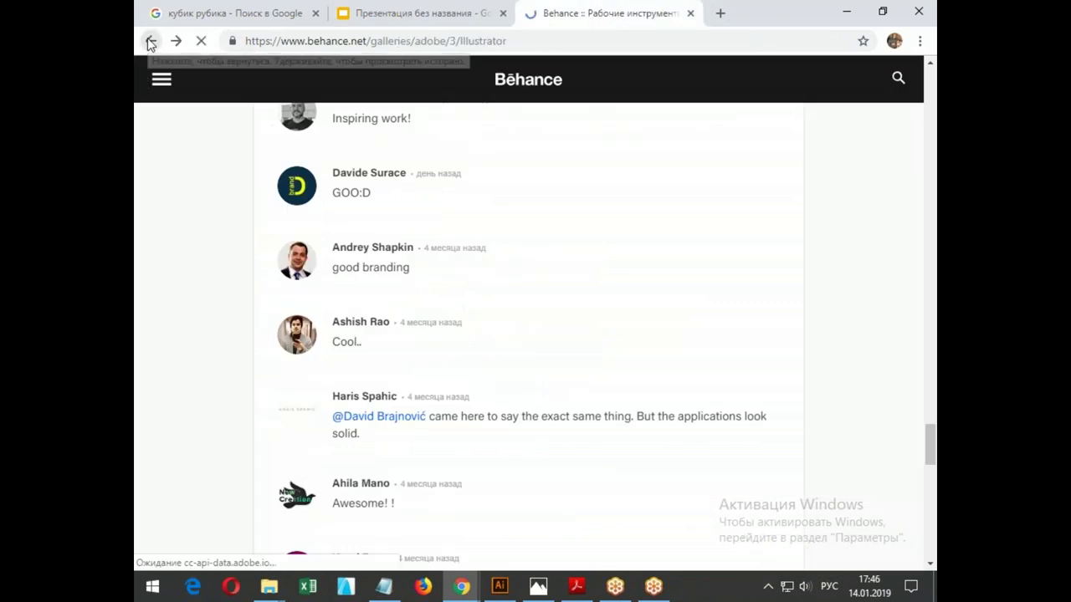
{"action": "scroll", "coordinate": [530, 311], "scroll_direction": "up", "scroll_amount": 3}
{"action": "scroll", "coordinate": [543, 322], "scroll_direction": "up", "scroll_amount": 2}
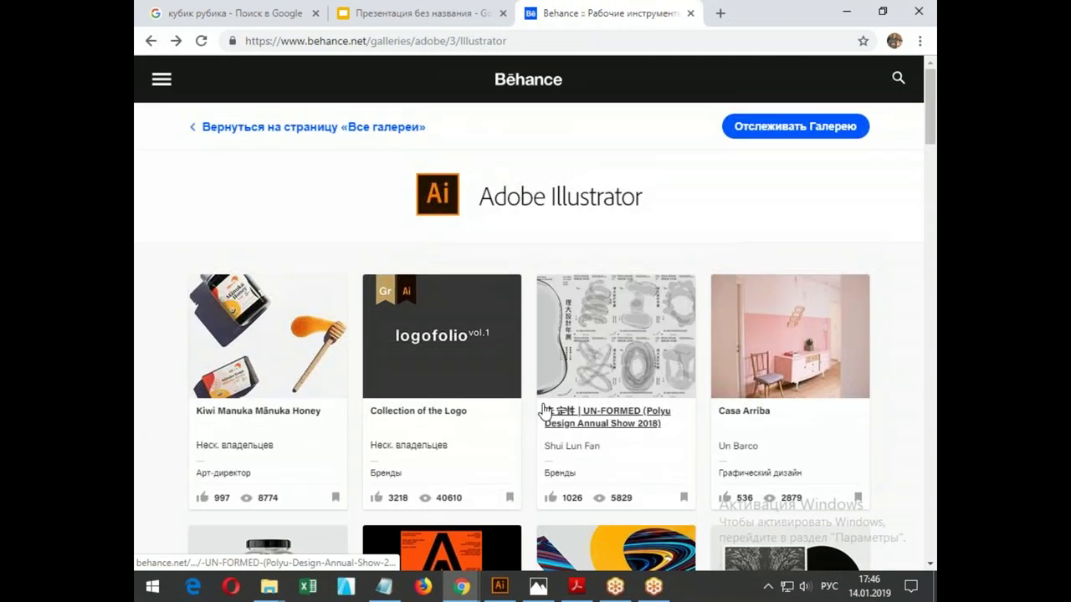
Open the Collection of the Logo project and scroll through it.
{"action": "left_click", "coordinate": [416, 336]}
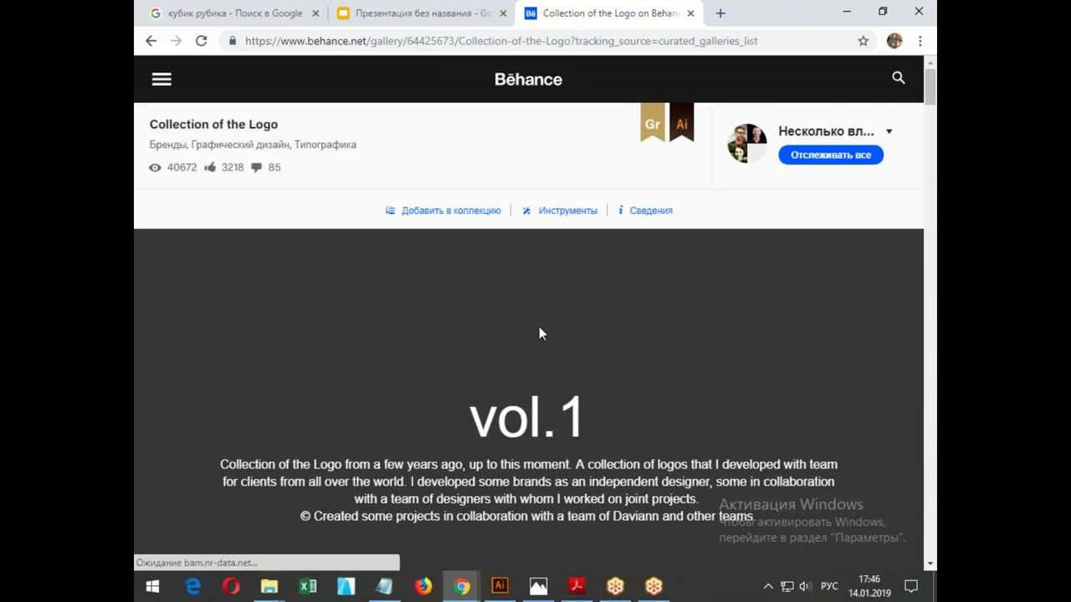
{"action": "scroll", "coordinate": [539, 326], "scroll_direction": "down", "scroll_amount": 4}
{"action": "scroll", "coordinate": [561, 321], "scroll_direction": "down", "scroll_amount": 4}
{"action": "scroll", "coordinate": [620, 262], "scroll_direction": "down", "scroll_amount": 3}
{"action": "scroll", "coordinate": [620, 262], "scroll_direction": "down", "scroll_amount": 4}
{"action": "scroll", "coordinate": [620, 262], "scroll_direction": "down", "scroll_amount": 4}
{"action": "scroll", "coordinate": [620, 262], "scroll_direction": "down", "scroll_amount": 4}
{"action": "scroll", "coordinate": [620, 262], "scroll_direction": "down", "scroll_amount": 4}
{"action": "scroll", "coordinate": [620, 262], "scroll_direction": "down", "scroll_amount": 3}
{"action": "scroll", "coordinate": [620, 262], "scroll_direction": "down", "scroll_amount": 3}
{"action": "scroll", "coordinate": [620, 262], "scroll_direction": "down", "scroll_amount": 3}
{"action": "scroll", "coordinate": [620, 262], "scroll_direction": "down", "scroll_amount": 3}
{"action": "scroll", "coordinate": [620, 262], "scroll_direction": "down", "scroll_amount": 3}
{"action": "scroll", "coordinate": [620, 262], "scroll_direction": "down", "scroll_amount": 3}
{"action": "scroll", "coordinate": [620, 262], "scroll_direction": "down", "scroll_amount": 3}
{"action": "scroll", "coordinate": [620, 262], "scroll_direction": "down", "scroll_amount": 2}
{"action": "scroll", "coordinate": [606, 275], "scroll_direction": "down", "scroll_amount": 3}
{"action": "scroll", "coordinate": [607, 275], "scroll_direction": "down", "scroll_amount": 1}
Go back to the gallery and open the Audio Visual project.
{"action": "left_click", "coordinate": [147, 38]}
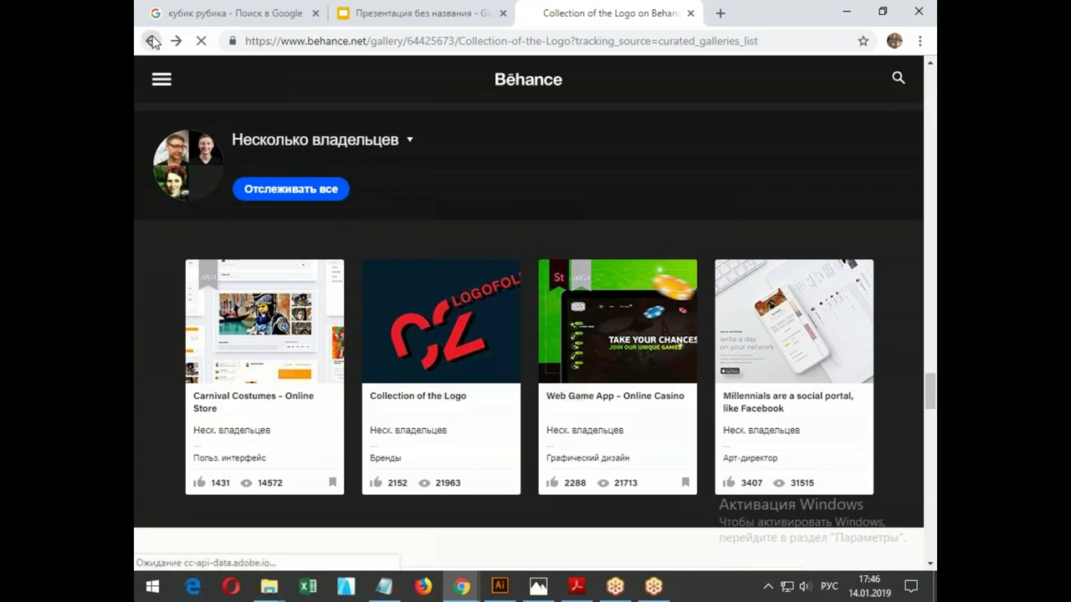
{"action": "scroll", "coordinate": [662, 244], "scroll_direction": "down", "scroll_amount": 4}
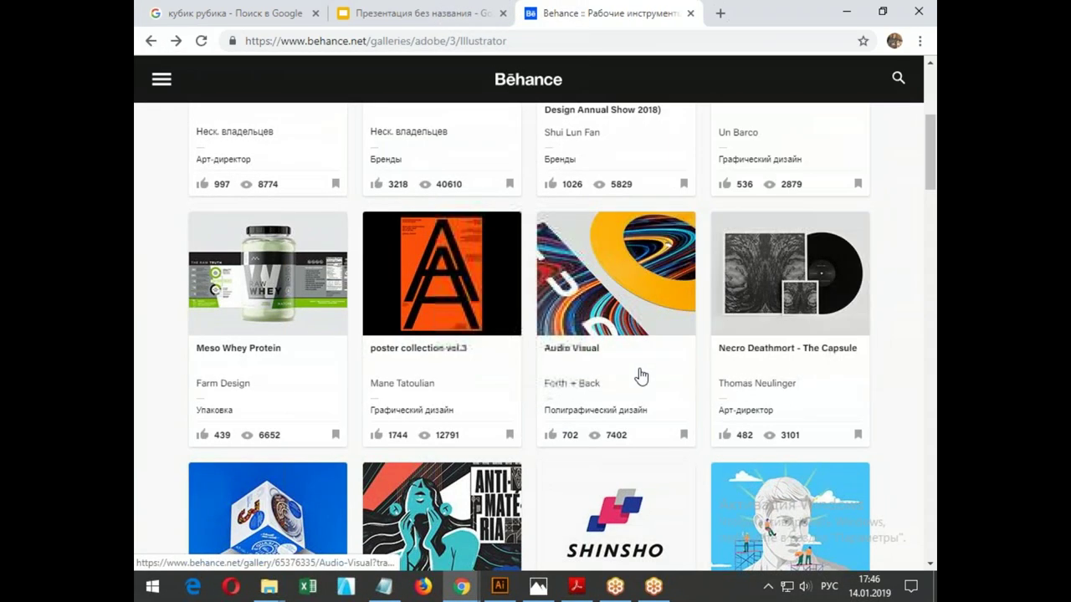
{"action": "left_click", "coordinate": [616, 276]}
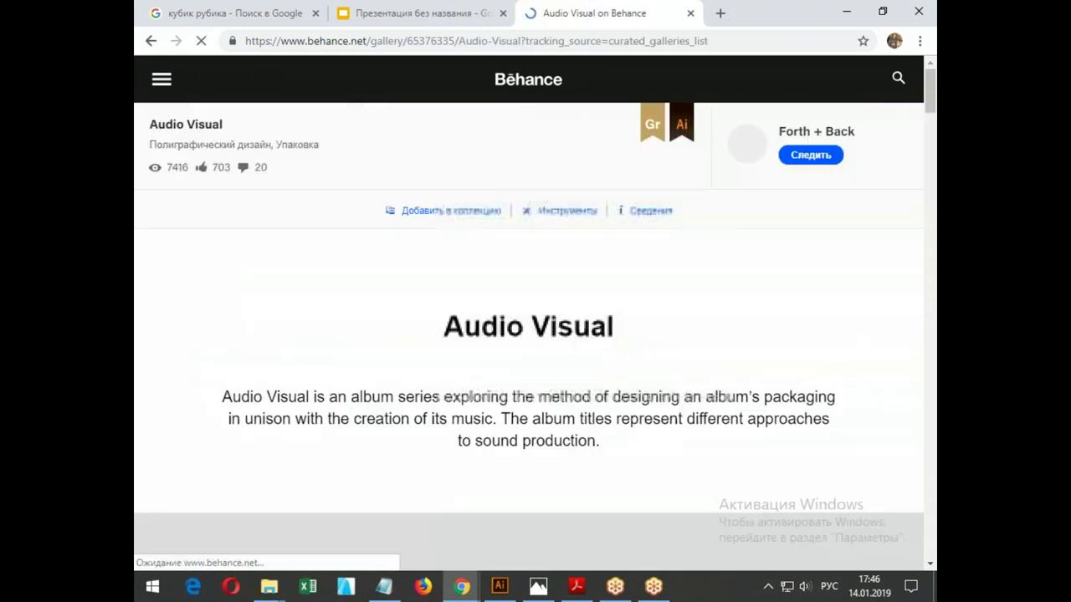
Scroll through the Audio Visual project's LIQUID cover artwork.
{"action": "scroll", "coordinate": [713, 335], "scroll_direction": "down", "scroll_amount": 2}
{"action": "scroll", "coordinate": [714, 335], "scroll_direction": "down", "scroll_amount": 3}
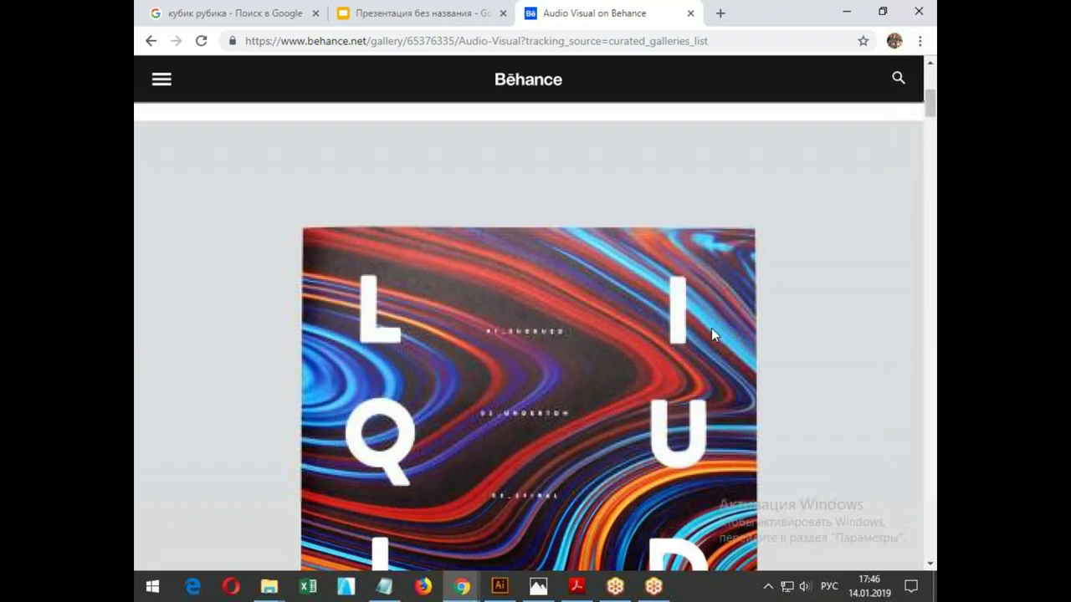
{"action": "scroll", "coordinate": [485, 323], "scroll_direction": "down", "scroll_amount": 2}
{"action": "scroll", "coordinate": [715, 373], "scroll_direction": "down", "scroll_amount": 1}
{"action": "scroll", "coordinate": [713, 372], "scroll_direction": "up", "scroll_amount": 2}
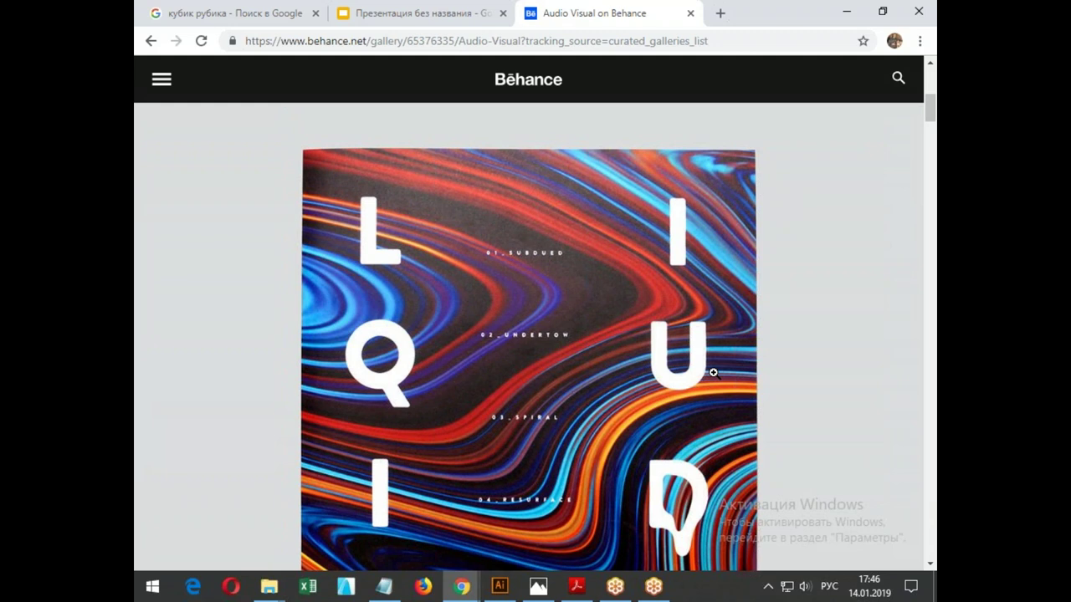
{"action": "scroll", "coordinate": [713, 373], "scroll_direction": "down", "scroll_amount": 1}
{"action": "scroll", "coordinate": [711, 370], "scroll_direction": "down", "scroll_amount": 1}
{"action": "scroll", "coordinate": [710, 377], "scroll_direction": "up", "scroll_amount": 2}
{"action": "scroll", "coordinate": [540, 363], "scroll_direction": "down", "scroll_amount": 2}
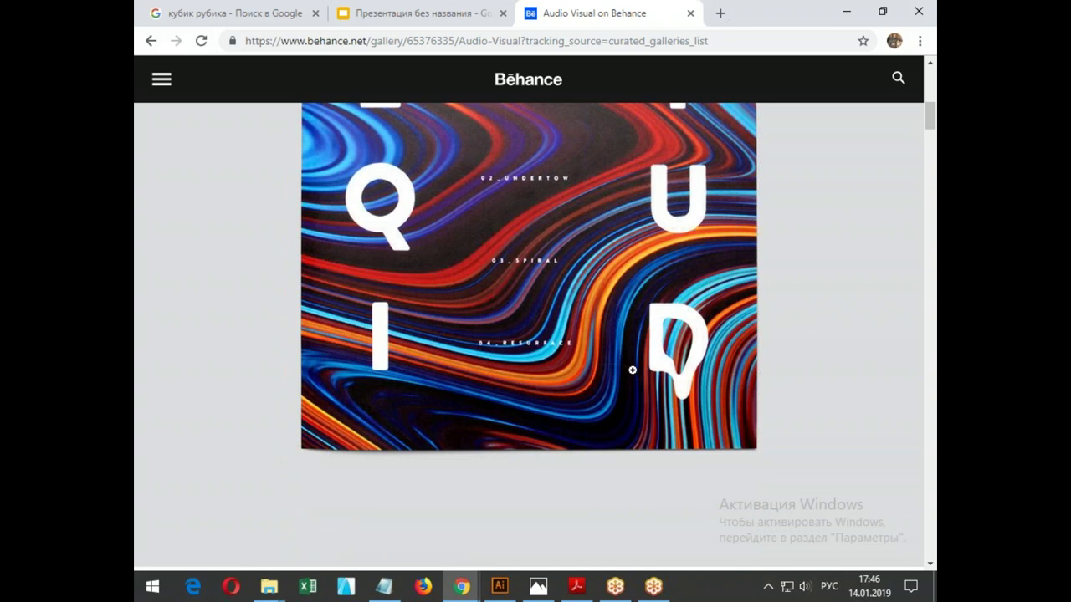
{"action": "scroll", "coordinate": [632, 370], "scroll_direction": "up", "scroll_amount": 2}
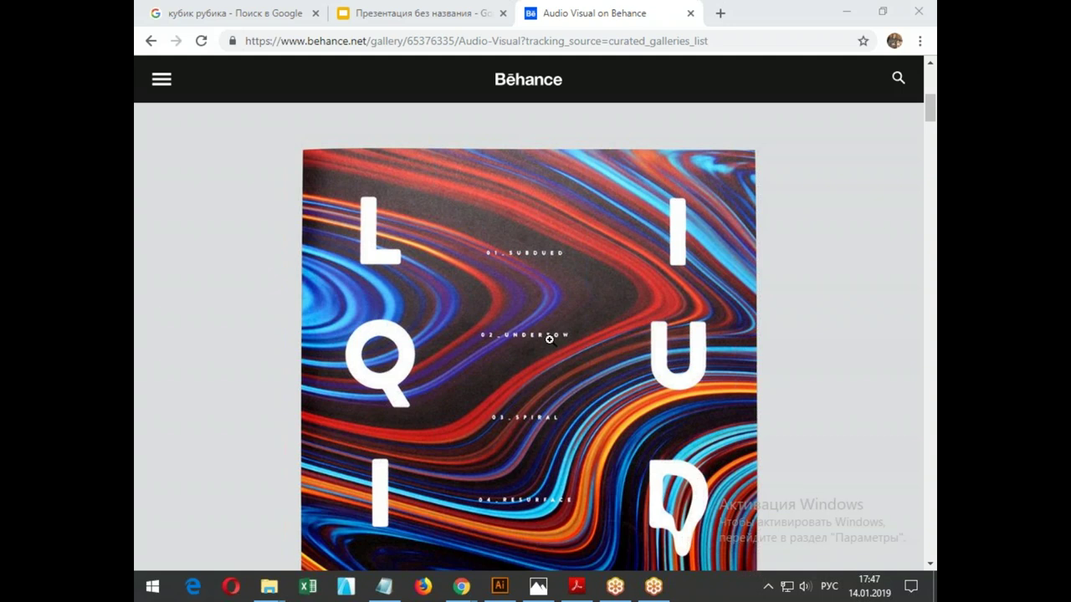
Enlarge the LIQUID cover, close the enlarged view, and go back to the gallery.
{"action": "left_click", "coordinate": [657, 466]}
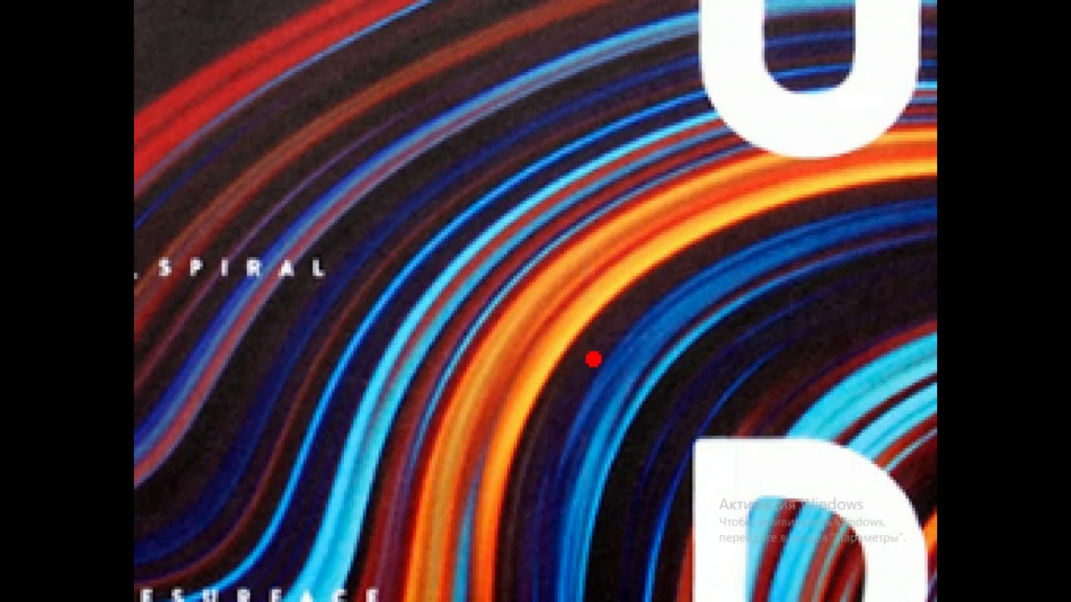
{"action": "left_click", "coordinate": [593, 360]}
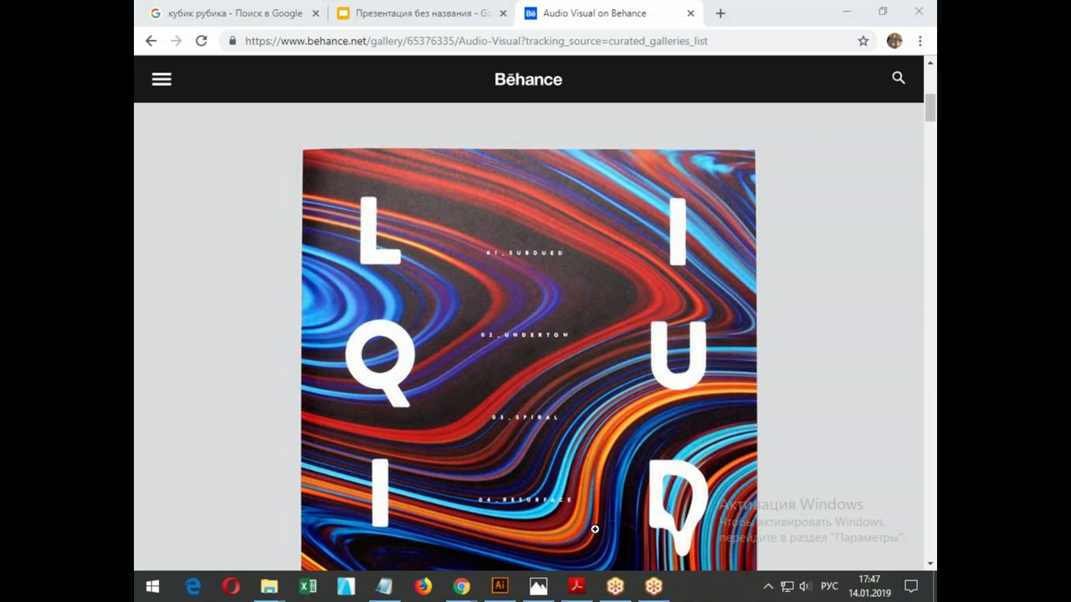
{"action": "left_click", "coordinate": [150, 41]}
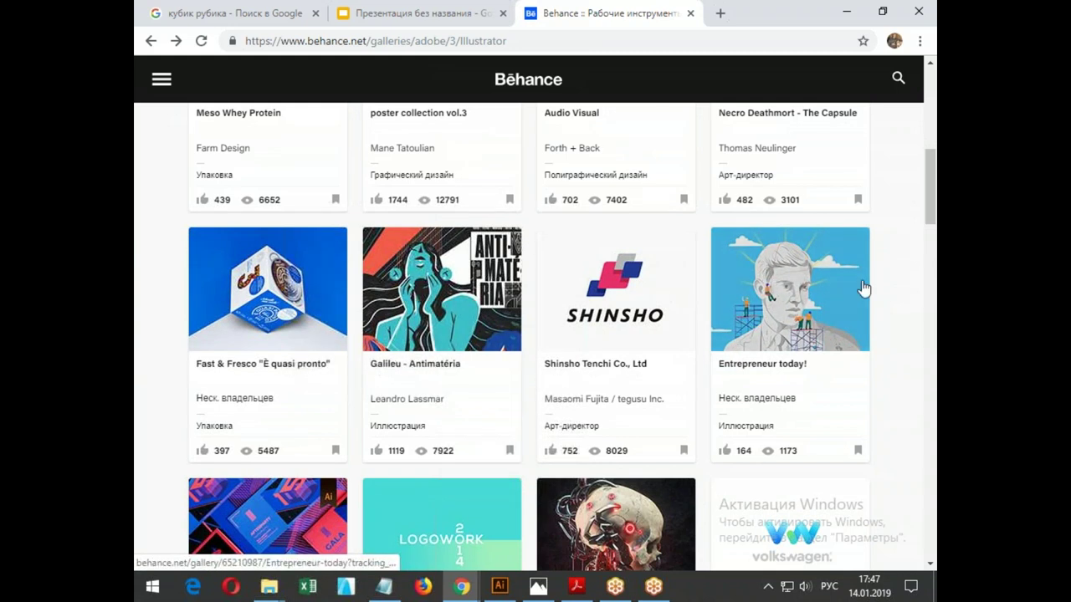
{"action": "left_click", "coordinate": [268, 289]}
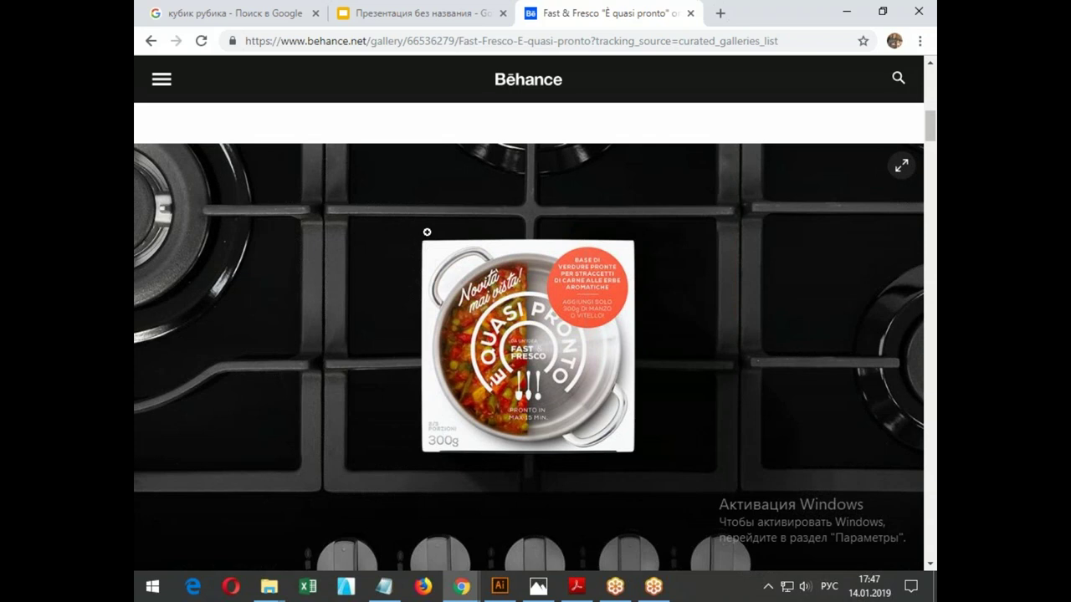
{"action": "left_click", "coordinate": [761, 224]}
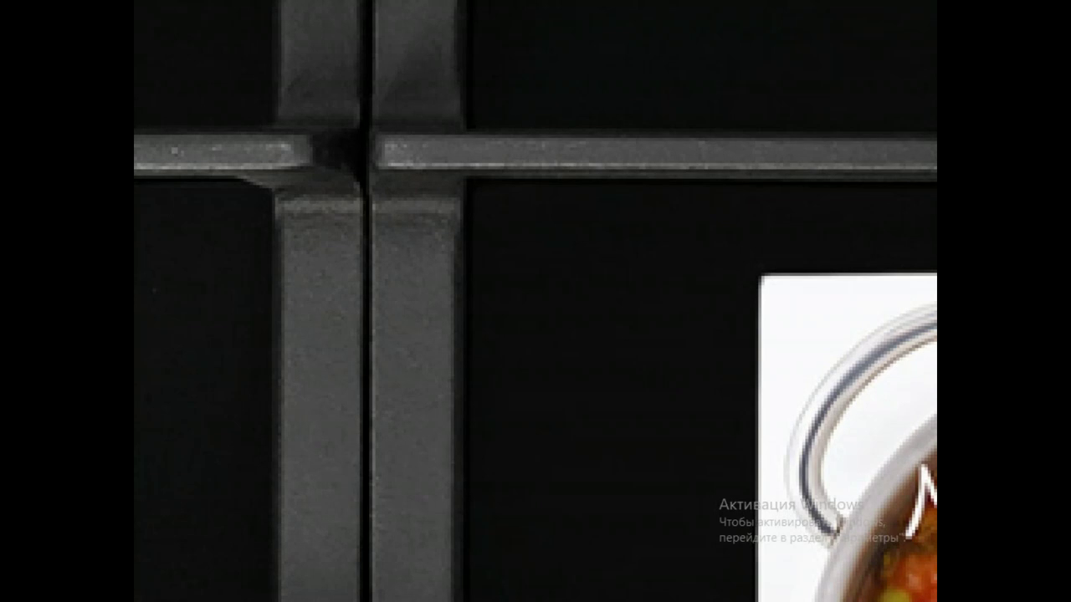
{"action": "left_click", "coordinate": [539, 264]}
{"action": "scroll", "coordinate": [539, 264], "scroll_direction": "down", "scroll_amount": 2}
{"action": "scroll", "coordinate": [539, 264], "scroll_direction": "down", "scroll_amount": 3}
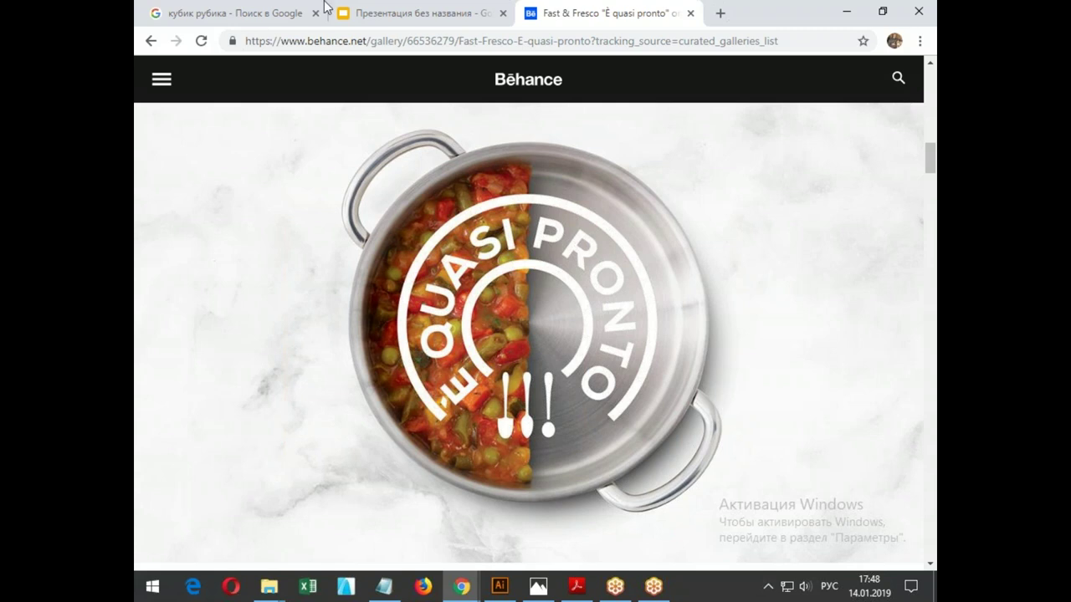
{"action": "left_click", "coordinate": [150, 42]}
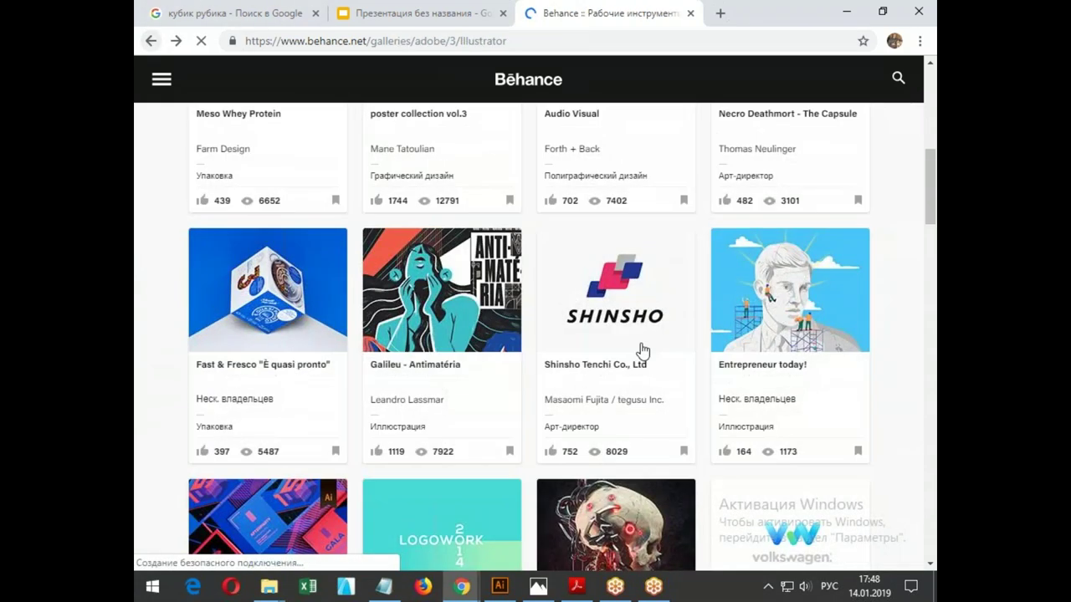
Browse the Printi project's blue character illustrations, then go back out of it.
{"action": "scroll", "coordinate": [652, 352], "scroll_direction": "down", "scroll_amount": 2}
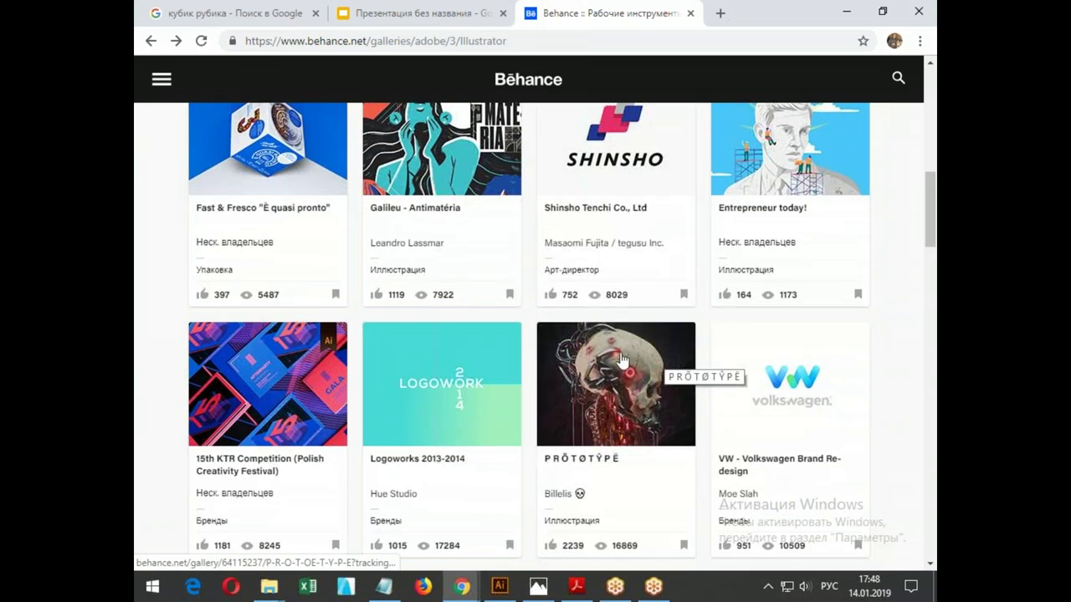
{"action": "scroll", "coordinate": [459, 381], "scroll_direction": "down", "scroll_amount": 5}
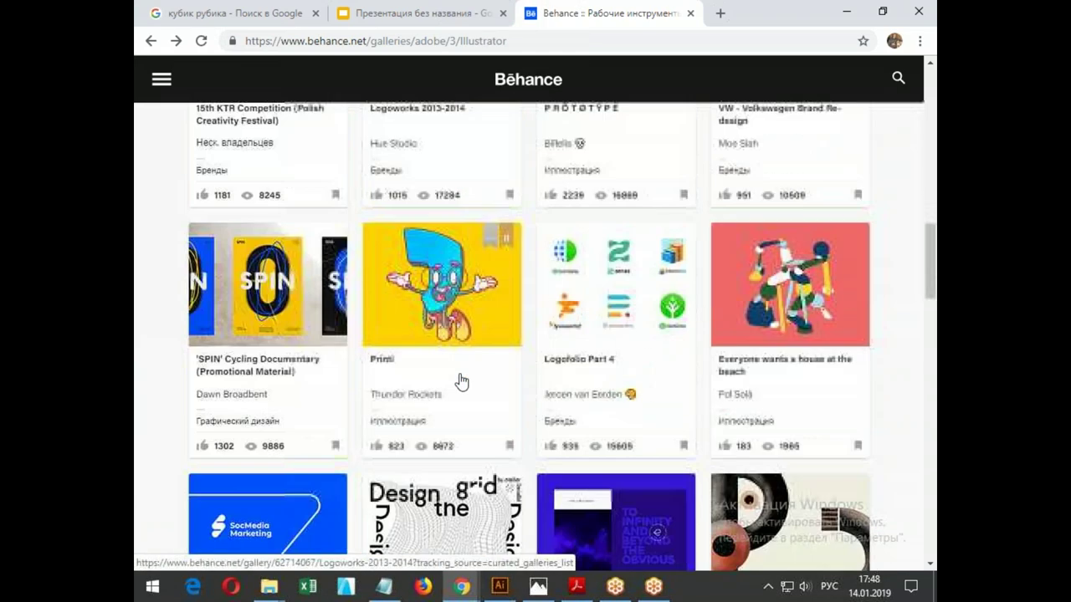
{"action": "scroll", "coordinate": [335, 255], "scroll_direction": "up", "scroll_amount": 2}
{"action": "scroll", "coordinate": [383, 275], "scroll_direction": "down", "scroll_amount": 1}
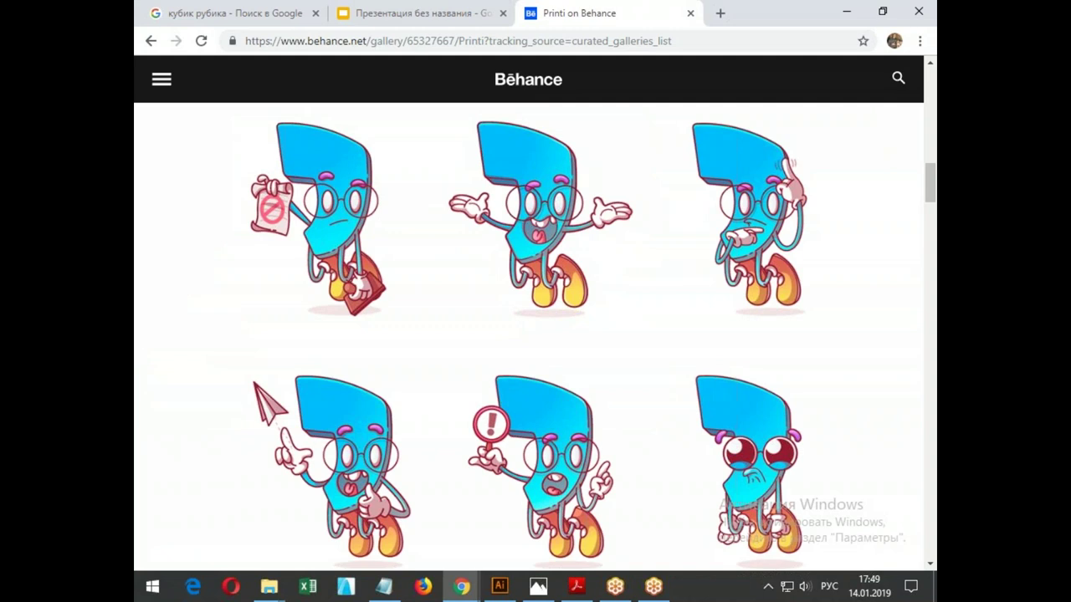
{"action": "scroll", "coordinate": [524, 231], "scroll_direction": "down", "scroll_amount": 1}
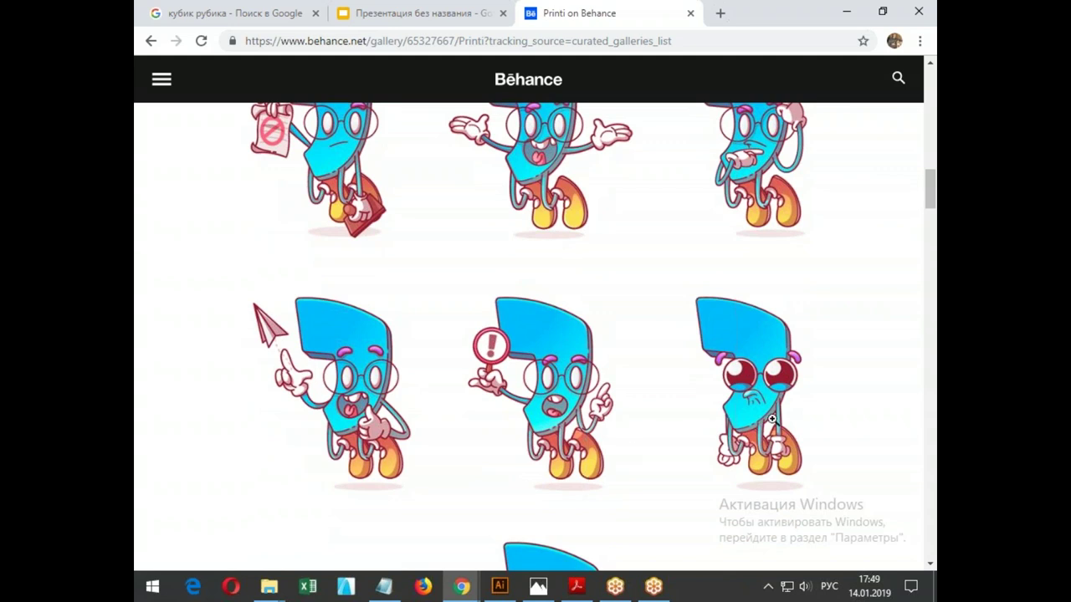
{"action": "scroll", "coordinate": [773, 420], "scroll_direction": "down", "scroll_amount": 2}
{"action": "scroll", "coordinate": [633, 415], "scroll_direction": "down", "scroll_amount": 1}
{"action": "scroll", "coordinate": [634, 415], "scroll_direction": "up", "scroll_amount": 2}
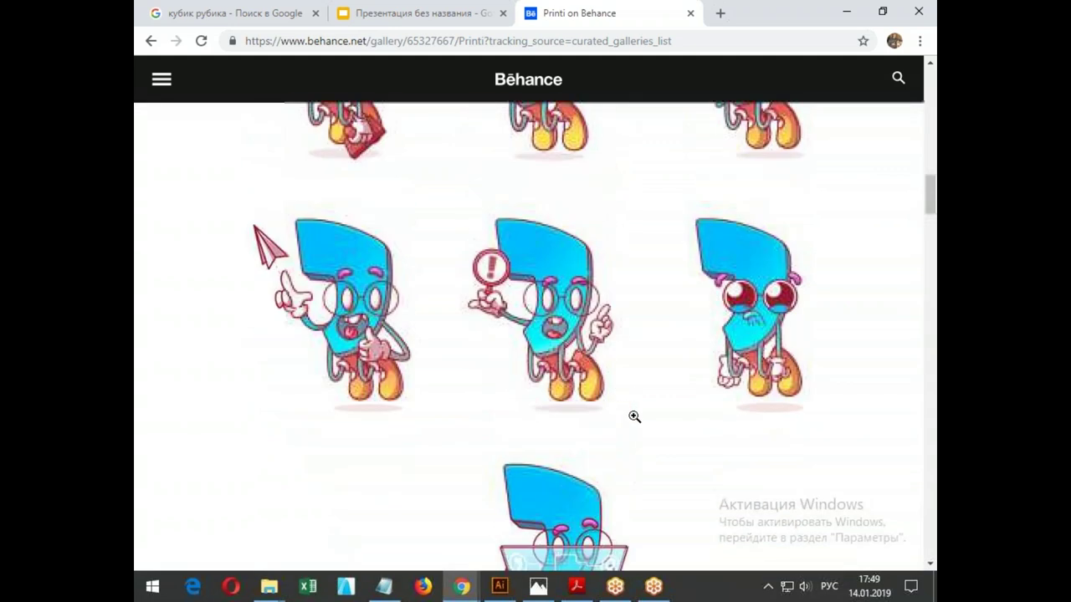
{"action": "scroll", "coordinate": [633, 416], "scroll_direction": "up", "scroll_amount": 2}
{"action": "scroll", "coordinate": [634, 416], "scroll_direction": "down", "scroll_amount": 1}
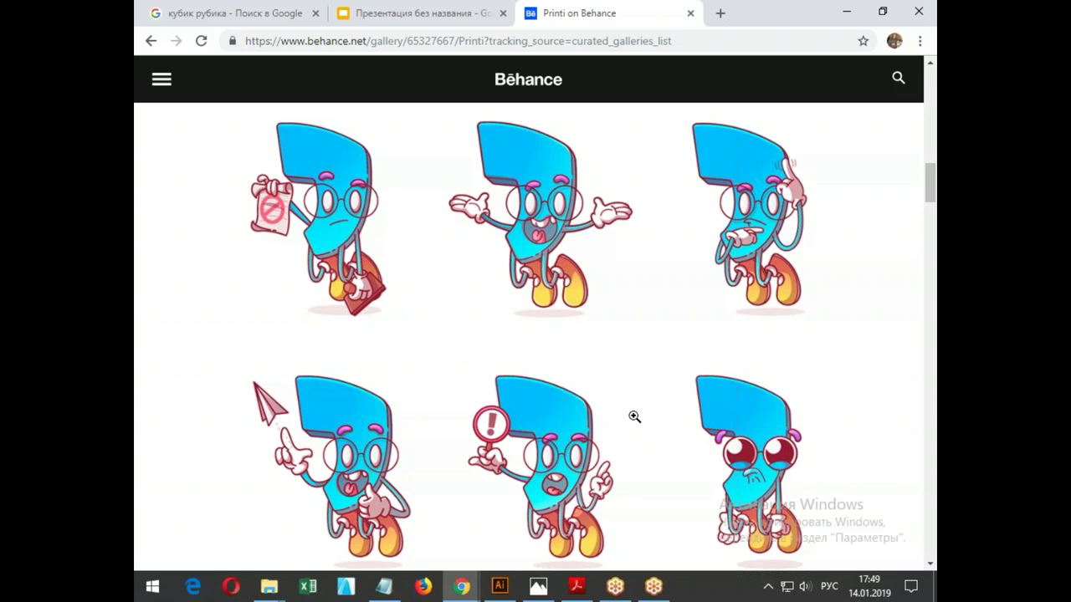
{"action": "scroll", "coordinate": [670, 394], "scroll_direction": "up", "scroll_amount": 3}
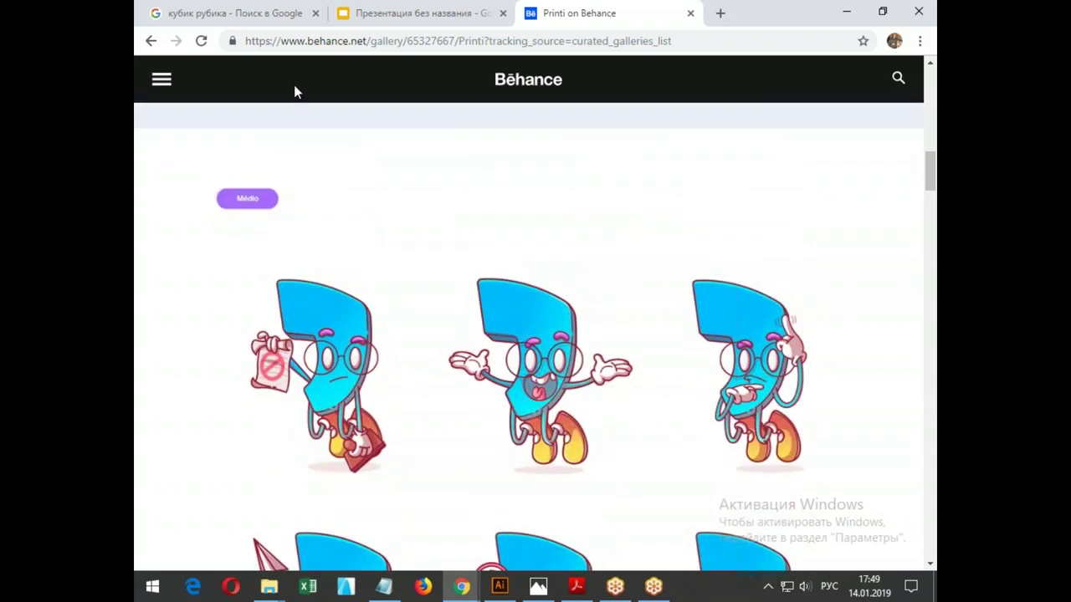
{"action": "left_click", "coordinate": [150, 40]}
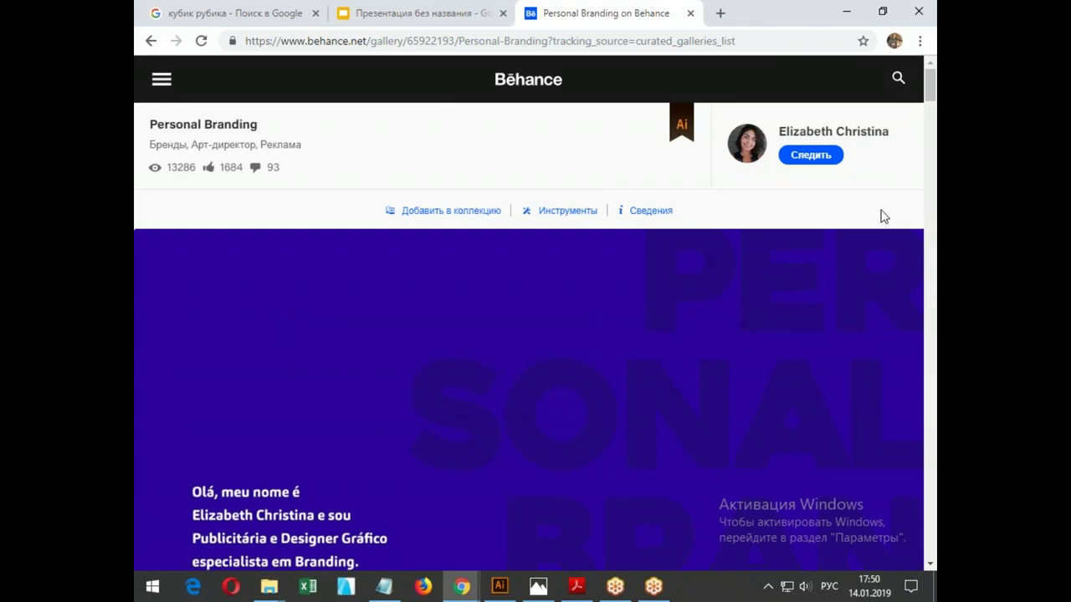
{"action": "scroll", "coordinate": [887, 193], "scroll_direction": "down", "scroll_amount": 1}
{"action": "scroll", "coordinate": [887, 192], "scroll_direction": "down", "scroll_amount": 3}
{"action": "scroll", "coordinate": [887, 192], "scroll_direction": "down", "scroll_amount": 3}
{"action": "scroll", "coordinate": [887, 192], "scroll_direction": "down", "scroll_amount": 3}
{"action": "scroll", "coordinate": [528, 335], "scroll_direction": "down", "scroll_amount": 2}
{"action": "scroll", "coordinate": [527, 335], "scroll_direction": "down", "scroll_amount": 2}
{"action": "scroll", "coordinate": [527, 335], "scroll_direction": "down", "scroll_amount": 1}
{"action": "scroll", "coordinate": [527, 335], "scroll_direction": "down", "scroll_amount": 4}
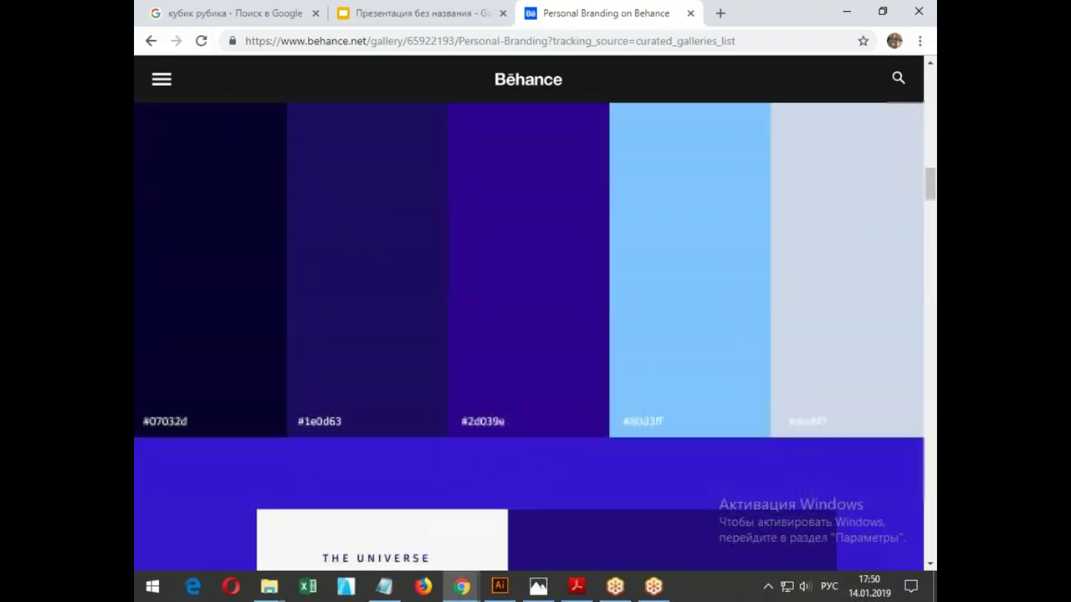
{"action": "scroll", "coordinate": [527, 334], "scroll_direction": "down", "scroll_amount": 3}
{"action": "scroll", "coordinate": [527, 334], "scroll_direction": "down", "scroll_amount": 2}
{"action": "scroll", "coordinate": [527, 335], "scroll_direction": "down", "scroll_amount": 1}
{"action": "scroll", "coordinate": [527, 334], "scroll_direction": "up", "scroll_amount": 1}
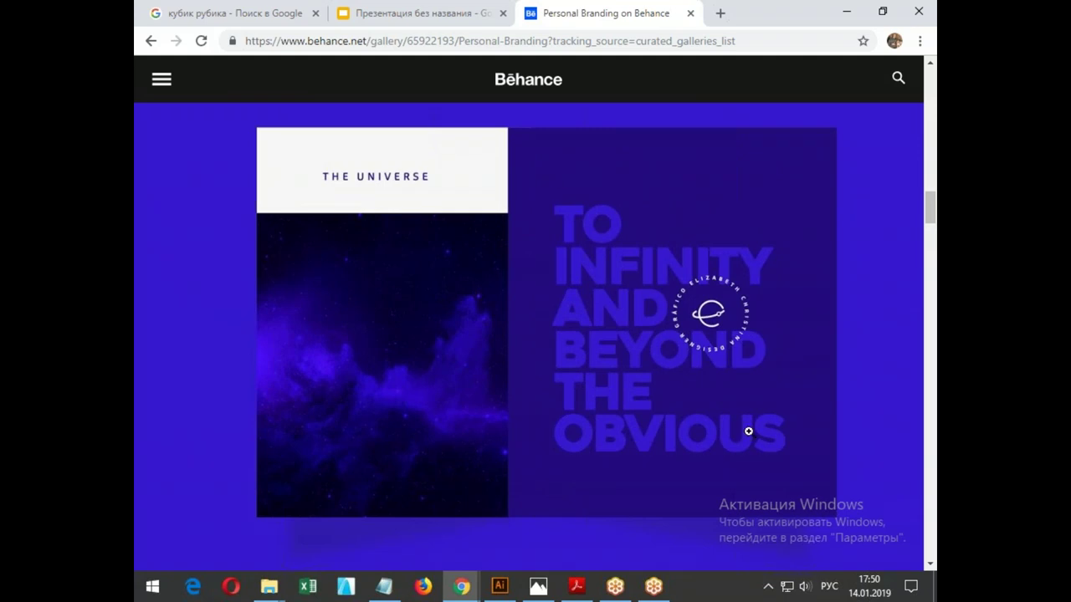
{"action": "scroll", "coordinate": [719, 392], "scroll_direction": "down", "scroll_amount": 5}
{"action": "scroll", "coordinate": [719, 392], "scroll_direction": "down", "scroll_amount": 1}
{"action": "scroll", "coordinate": [715, 391], "scroll_direction": "down", "scroll_amount": 4}
{"action": "scroll", "coordinate": [712, 392], "scroll_direction": "down", "scroll_amount": 3}
{"action": "scroll", "coordinate": [712, 393], "scroll_direction": "down", "scroll_amount": 3}
{"action": "scroll", "coordinate": [880, 366], "scroll_direction": "down", "scroll_amount": 3}
{"action": "scroll", "coordinate": [753, 347], "scroll_direction": "down", "scroll_amount": 5}
{"action": "scroll", "coordinate": [754, 347], "scroll_direction": "down", "scroll_amount": 5}
{"action": "scroll", "coordinate": [754, 347], "scroll_direction": "down", "scroll_amount": 2}
{"action": "scroll", "coordinate": [754, 348], "scroll_direction": "down", "scroll_amount": 1}
{"action": "scroll", "coordinate": [754, 347], "scroll_direction": "down", "scroll_amount": 4}
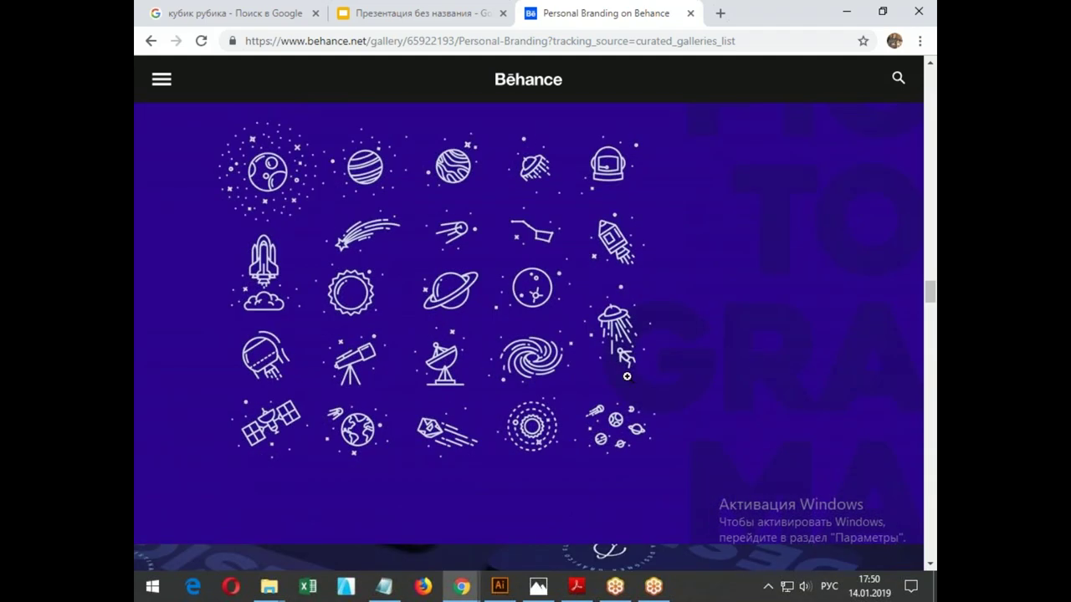
{"action": "scroll", "coordinate": [627, 377], "scroll_direction": "up", "scroll_amount": 6}
{"action": "scroll", "coordinate": [627, 376], "scroll_direction": "up", "scroll_amount": 2}
{"action": "scroll", "coordinate": [627, 377], "scroll_direction": "up", "scroll_amount": 5}
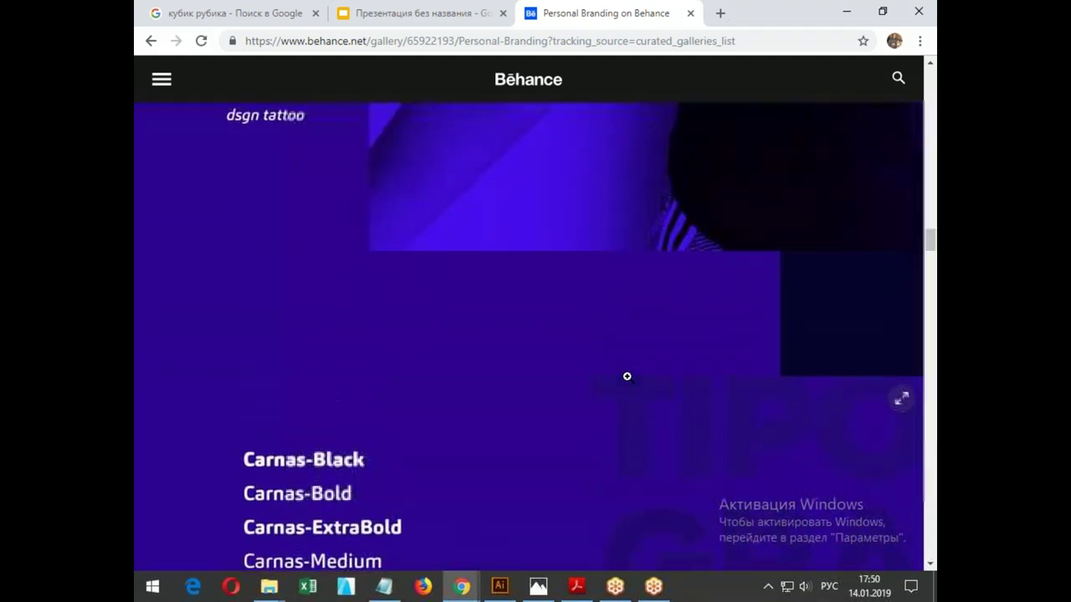
{"action": "scroll", "coordinate": [627, 376], "scroll_direction": "up", "scroll_amount": 3}
{"action": "scroll", "coordinate": [796, 332], "scroll_direction": "up", "scroll_amount": 2}
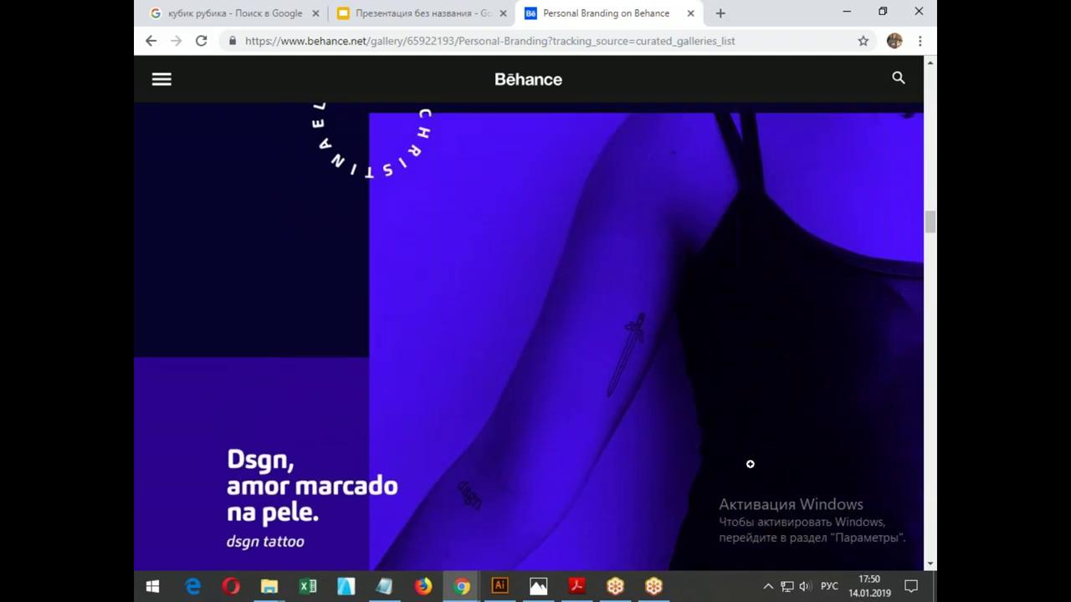
{"action": "left_click", "coordinate": [762, 175]}
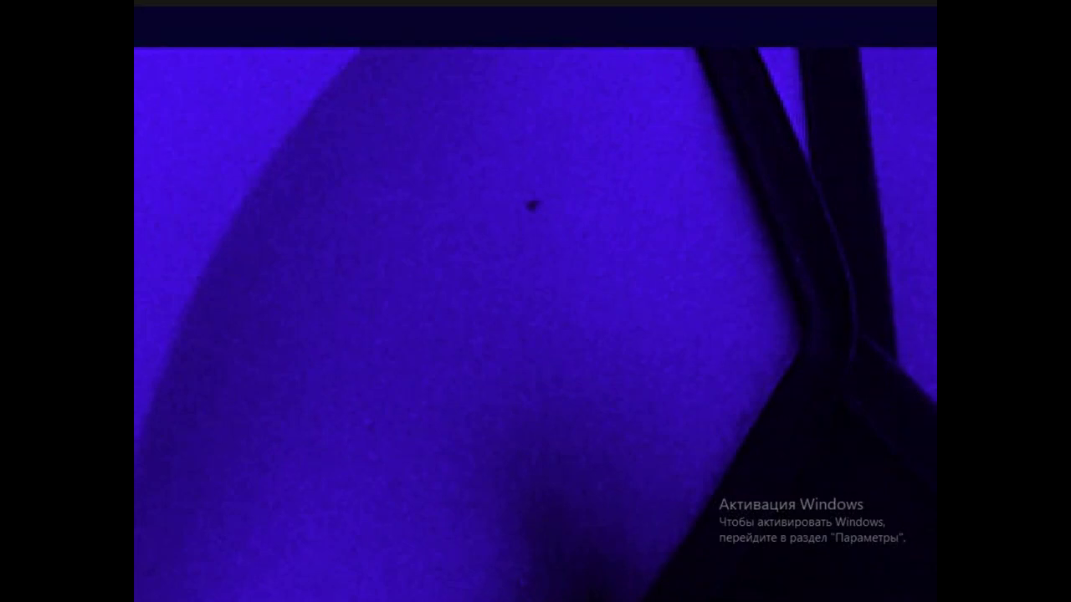
{"action": "left_click", "coordinate": [765, 175]}
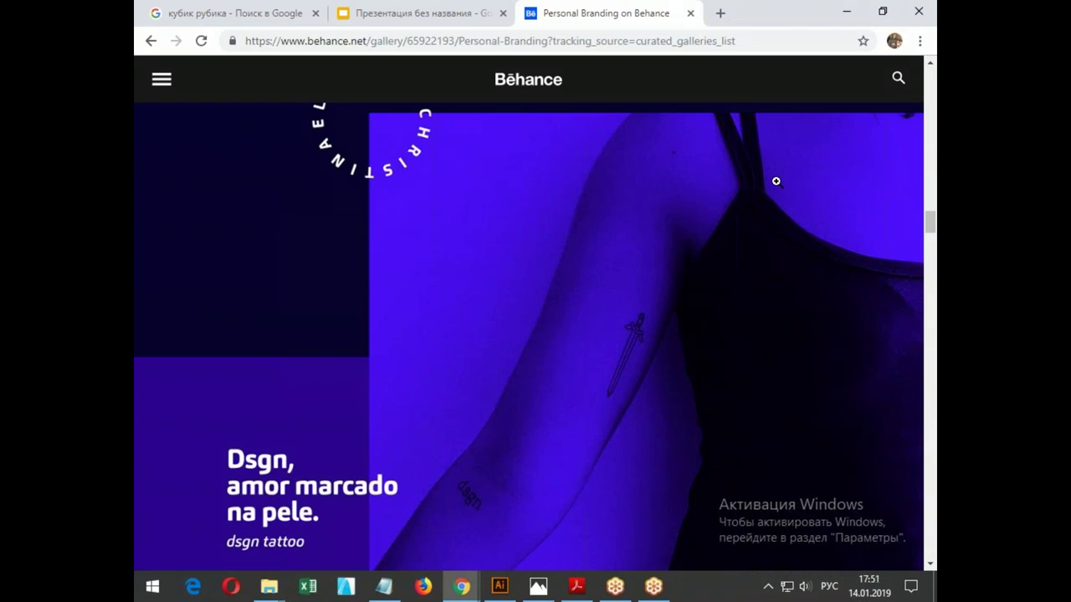
{"action": "scroll", "coordinate": [776, 181], "scroll_direction": "up", "scroll_amount": 2}
{"action": "scroll", "coordinate": [769, 332], "scroll_direction": "up", "scroll_amount": 4}
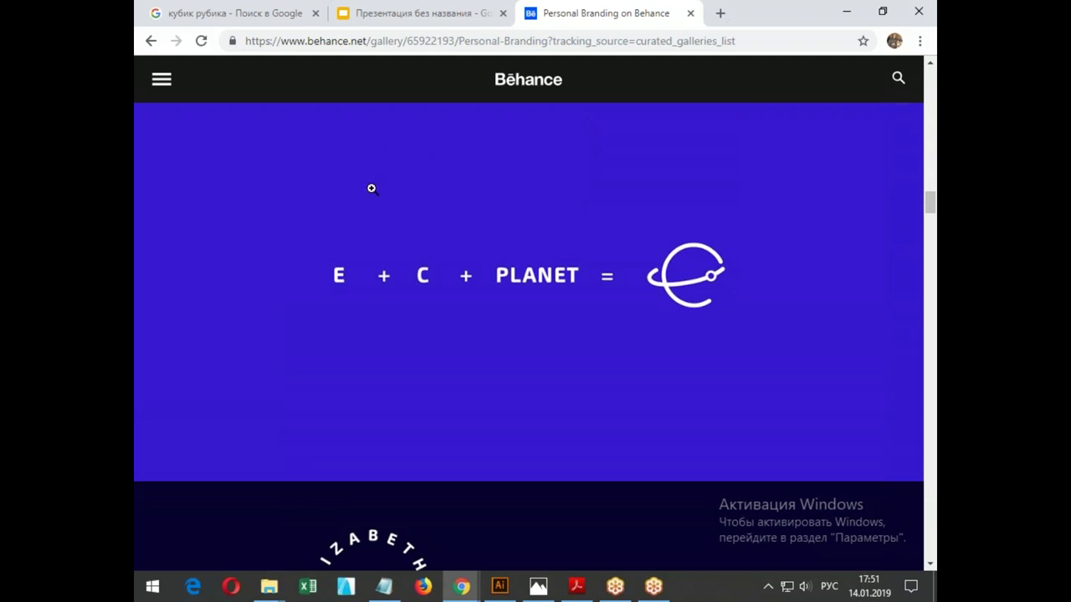
{"action": "scroll", "coordinate": [480, 246], "scroll_direction": "up", "scroll_amount": 1}
{"action": "scroll", "coordinate": [481, 246], "scroll_direction": "down", "scroll_amount": 6}
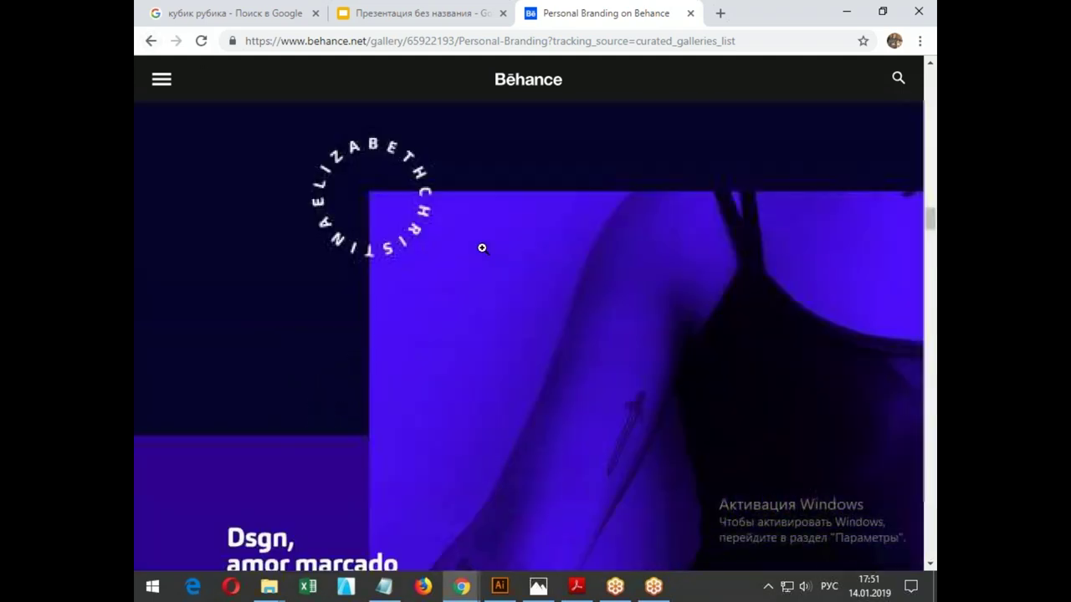
{"action": "scroll", "coordinate": [661, 265], "scroll_direction": "down", "scroll_amount": 1}
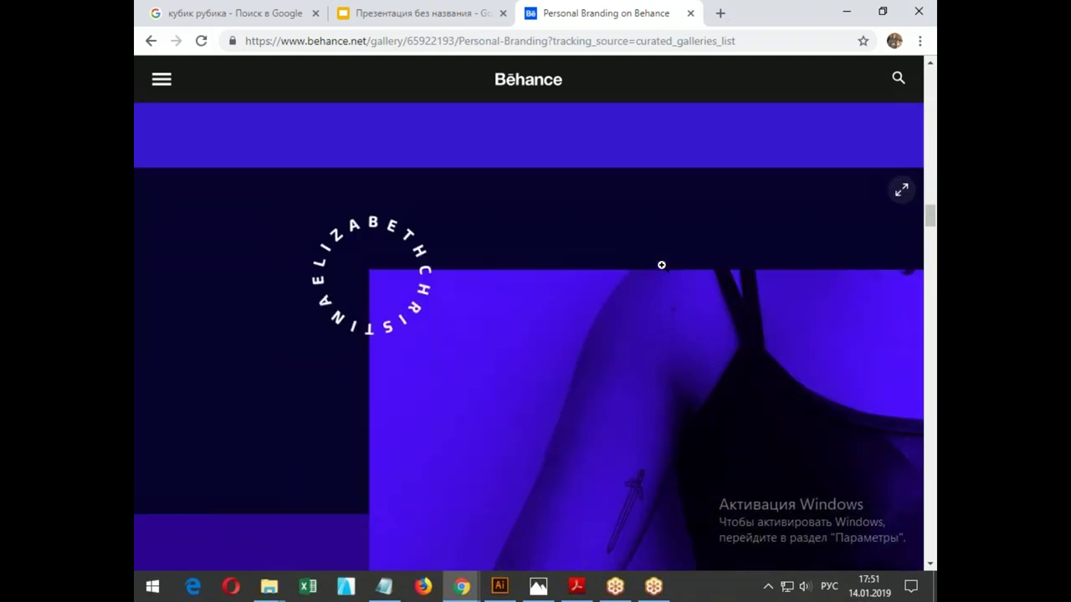
{"action": "scroll", "coordinate": [403, 310], "scroll_direction": "down", "scroll_amount": 2}
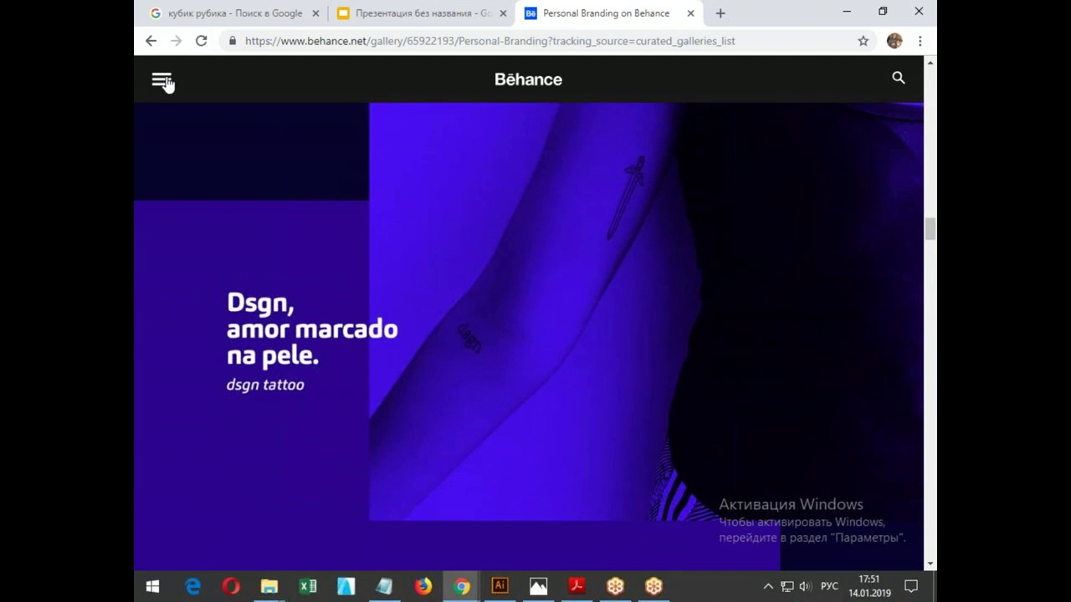
{"action": "left_click", "coordinate": [150, 41]}
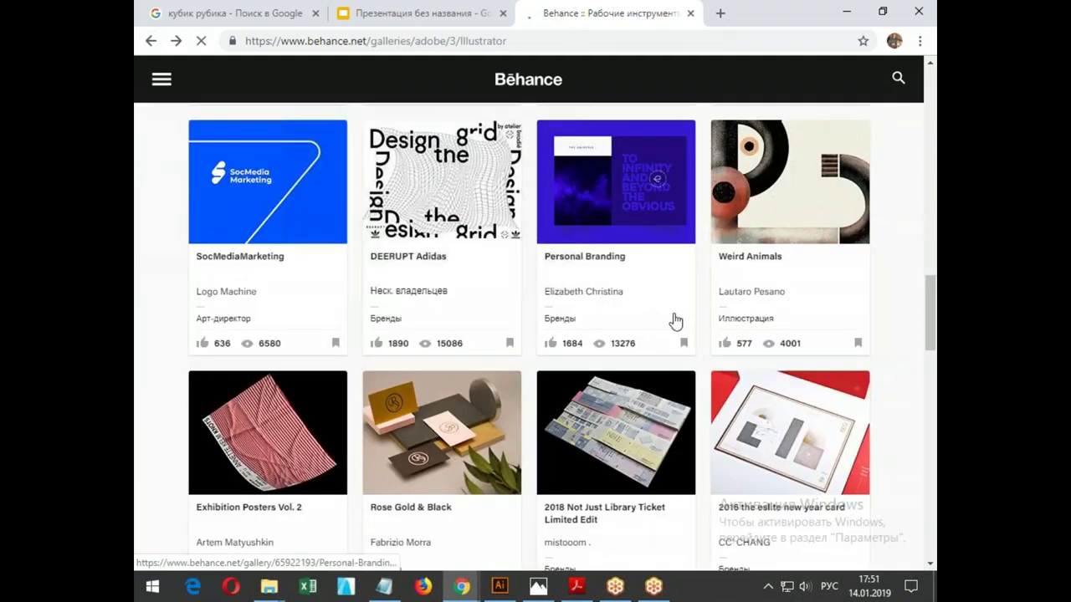
Scroll the gallery, dock the Google Slides presentation into Chrome, and select slide 4.
{"action": "scroll", "coordinate": [478, 265], "scroll_direction": "down", "scroll_amount": 4}
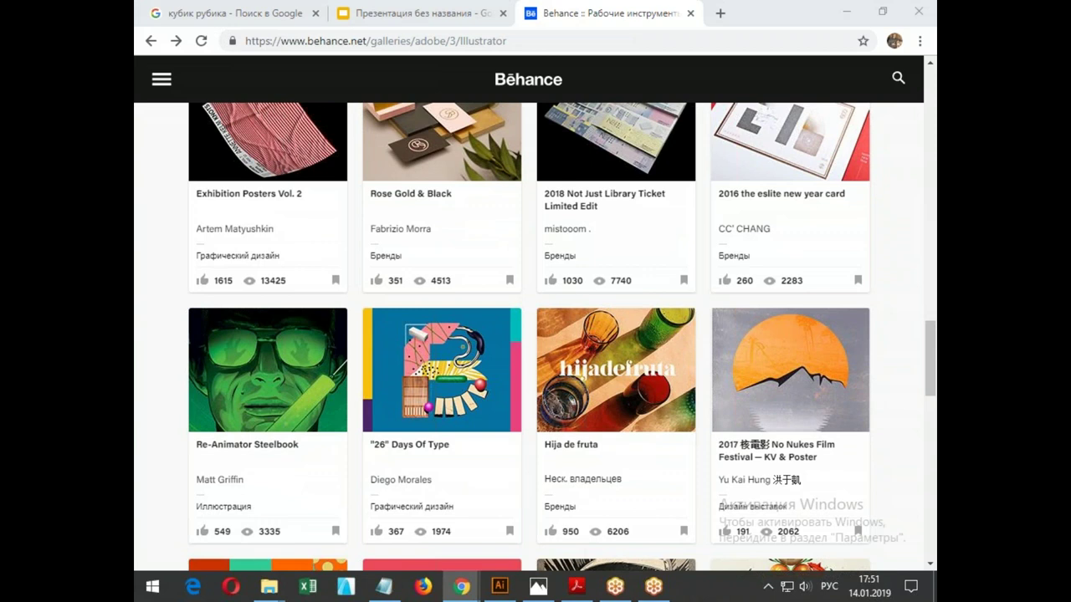
{"action": "left_click_drag", "start_coordinate": [287, 196], "coordinate": [446, 44]}
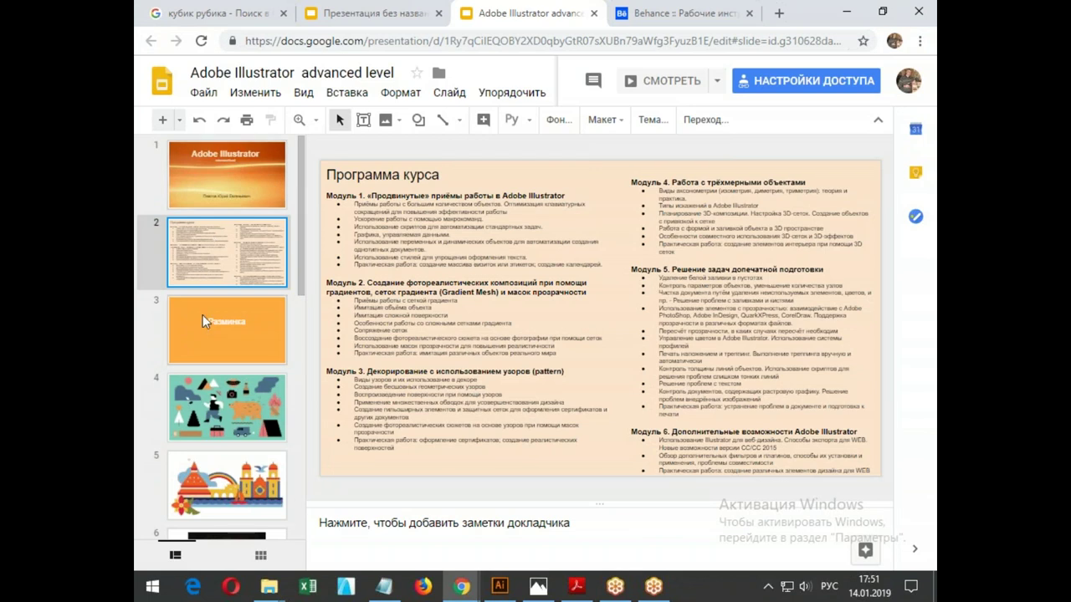
{"action": "left_click", "coordinate": [217, 402]}
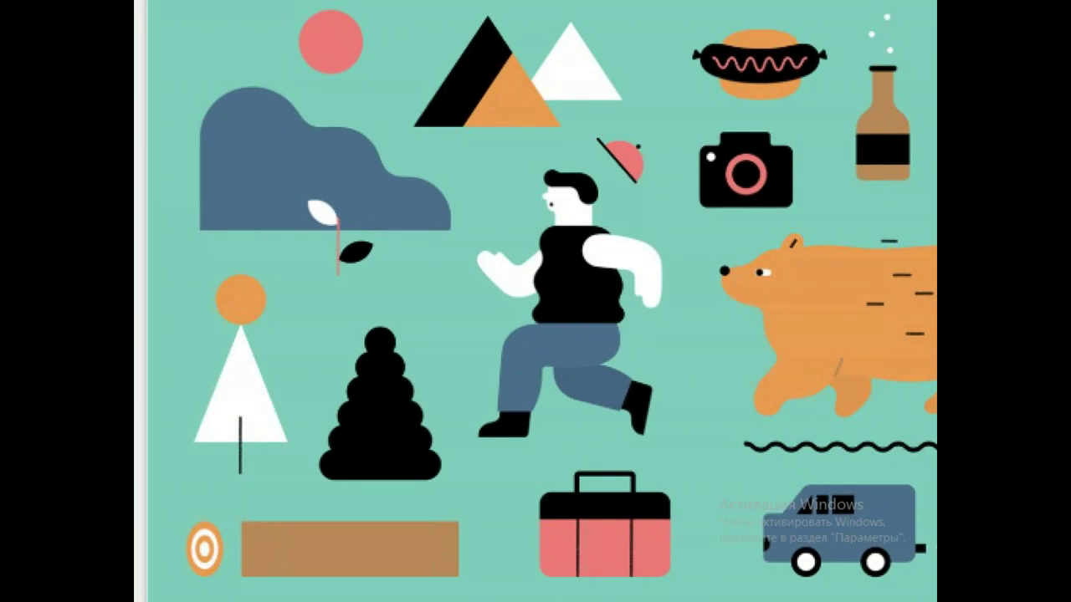
Exit the slide 4 presentation and scroll the filmstrip to the Сетки (Mesh) slide.
{"action": "key", "text": "Escape"}
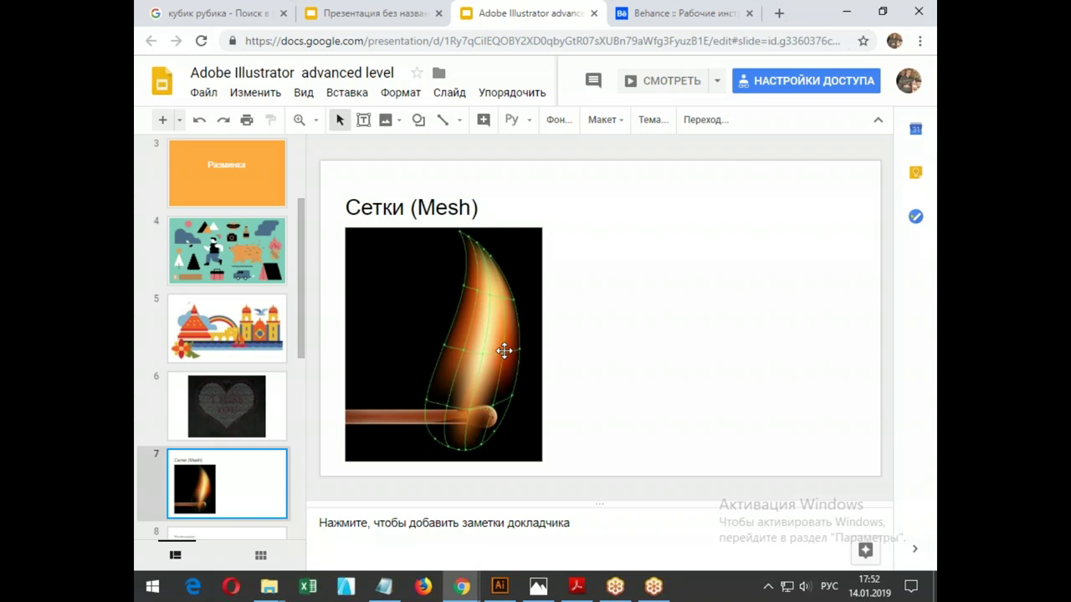
{"action": "scroll", "coordinate": [223, 366], "scroll_direction": "down", "scroll_amount": 1}
{"action": "scroll", "coordinate": [226, 365], "scroll_direction": "up", "scroll_amount": 1}
{"action": "scroll", "coordinate": [225, 366], "scroll_direction": "up", "scroll_amount": 2}
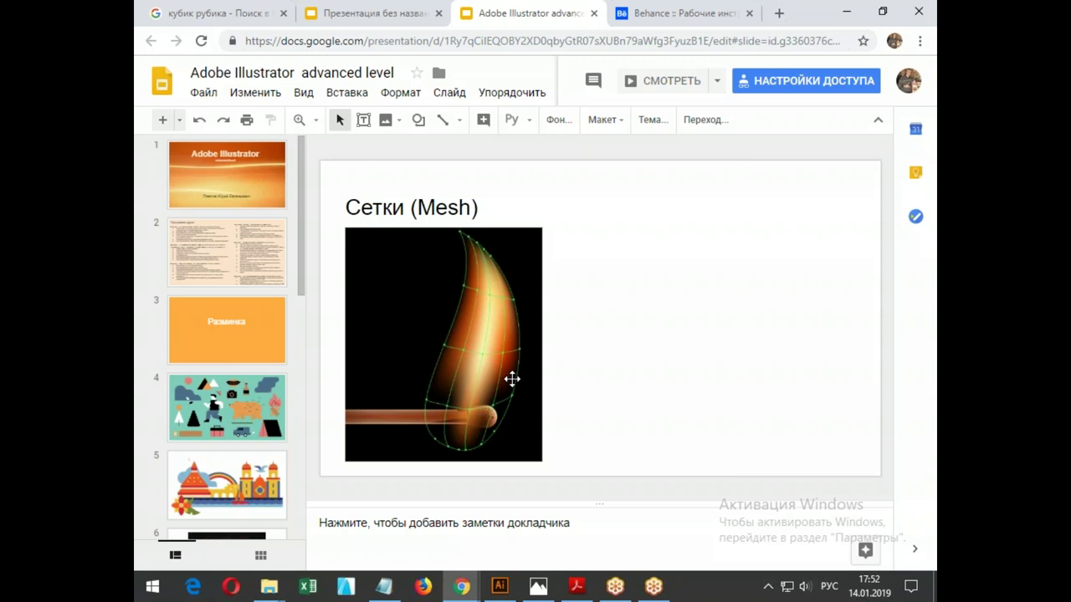
Return to the Behance gallery and open the As It Is 'Great Depression' album sleeve project.
{"action": "left_click", "coordinate": [676, 15]}
{"action": "scroll", "coordinate": [603, 335], "scroll_direction": "down", "scroll_amount": 1}
{"action": "left_click", "coordinate": [688, 322]}
{"action": "scroll", "coordinate": [665, 211], "scroll_direction": "down", "scroll_amount": 2}
{"action": "scroll", "coordinate": [727, 156], "scroll_direction": "down", "scroll_amount": 1}
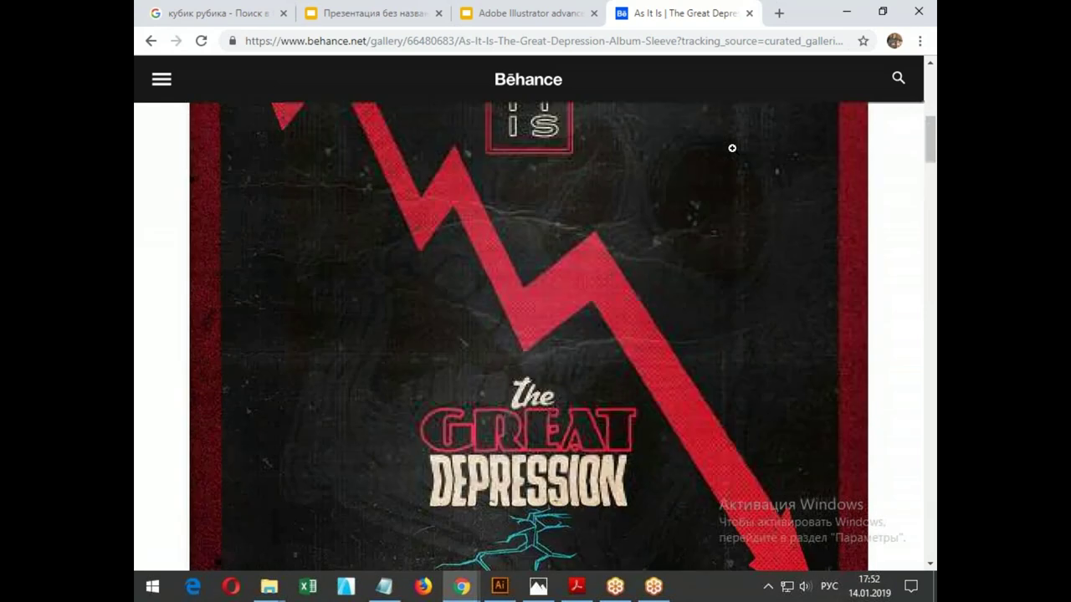
Scroll through the album sleeve project images, then return to the course PDF.
{"action": "scroll", "coordinate": [732, 149], "scroll_direction": "down", "scroll_amount": 1}
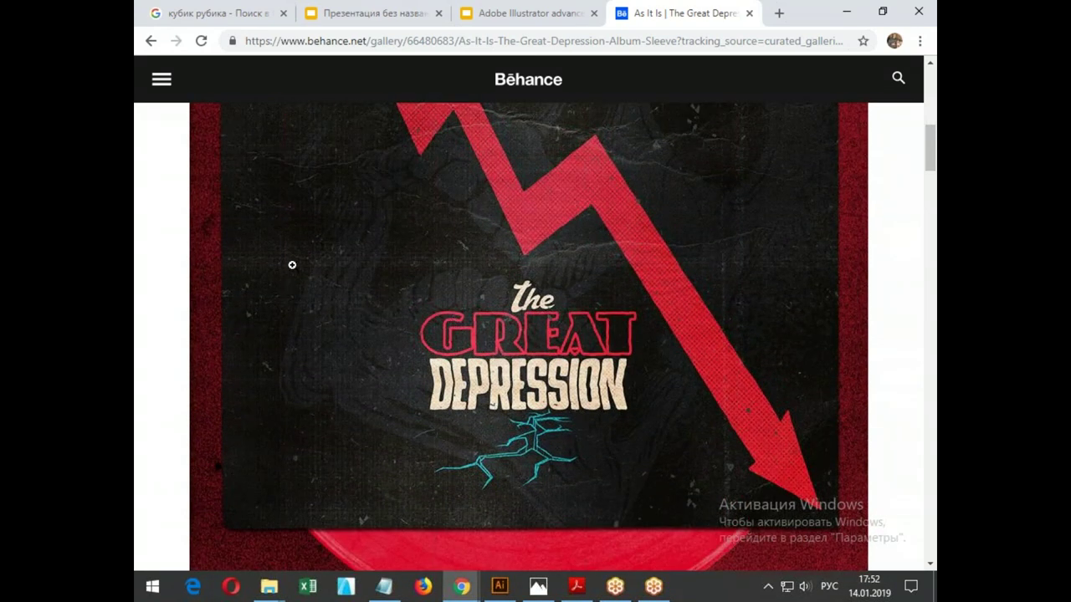
{"action": "scroll", "coordinate": [292, 265], "scroll_direction": "up", "scroll_amount": 2}
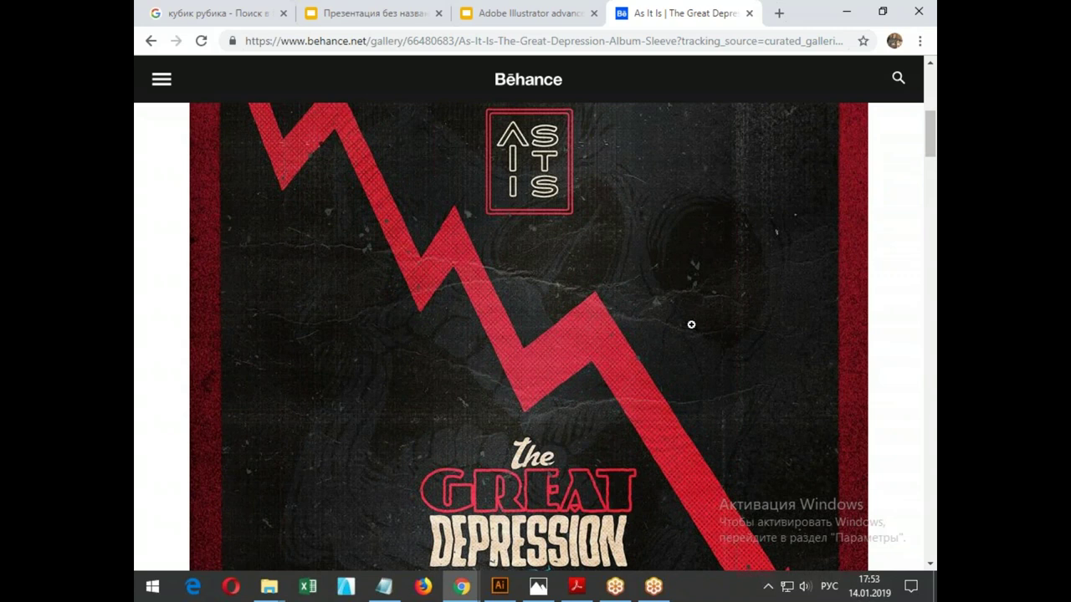
{"action": "scroll", "coordinate": [692, 322], "scroll_direction": "down", "scroll_amount": 1}
{"action": "scroll", "coordinate": [686, 226], "scroll_direction": "down", "scroll_amount": 1}
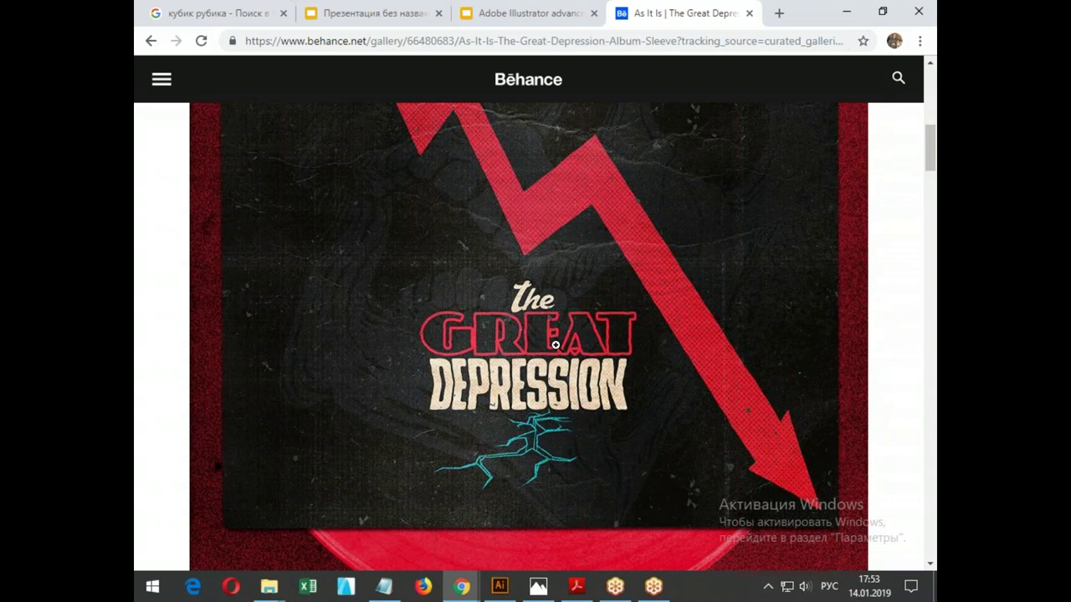
{"action": "scroll", "coordinate": [555, 344], "scroll_direction": "down", "scroll_amount": 2}
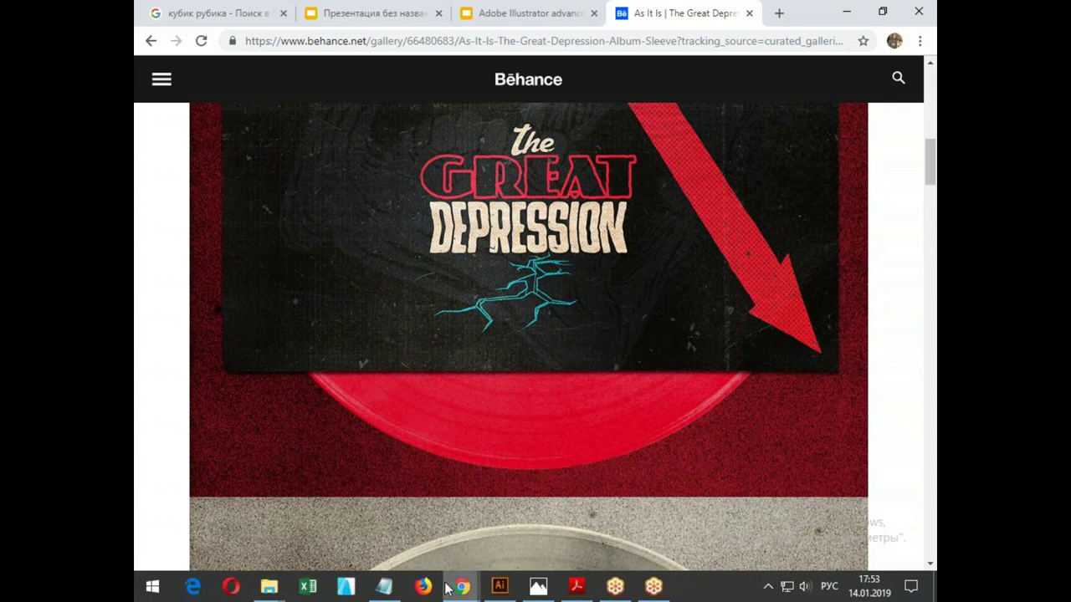
{"action": "left_click", "coordinate": [572, 589]}
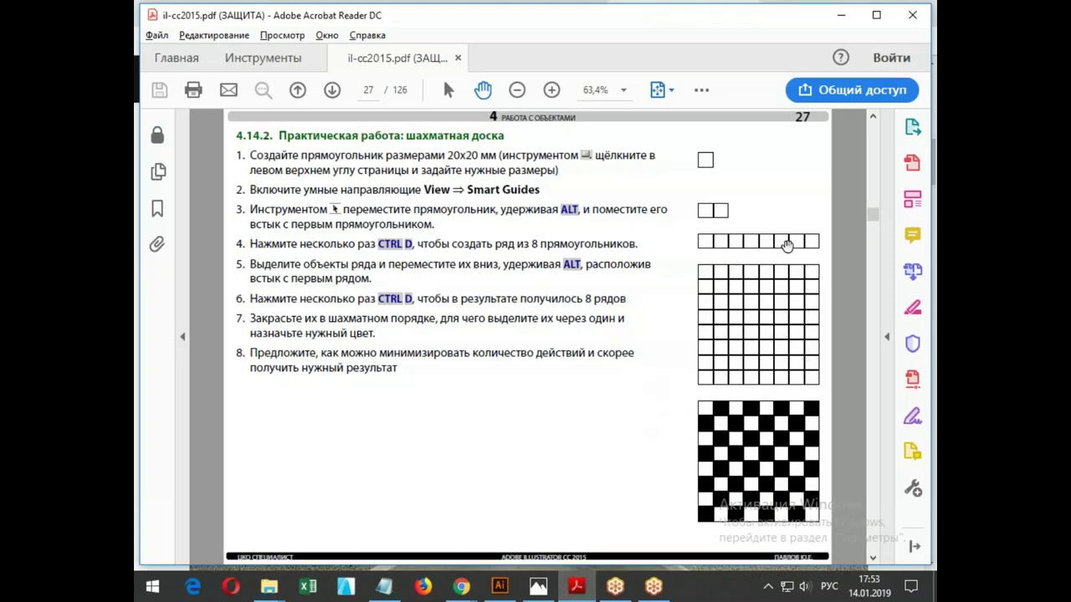
Scroll the course PDF to page 125, 'А что дальше?', and follow the khulsey.com cruise-ship link.
{"action": "scroll", "coordinate": [685, 298], "scroll_direction": "down", "scroll_amount": 2}
{"action": "scroll", "coordinate": [684, 298], "scroll_direction": "down", "scroll_amount": 10}
{"action": "scroll", "coordinate": [684, 298], "scroll_direction": "down", "scroll_amount": 8}
{"action": "scroll", "coordinate": [684, 298], "scroll_direction": "down", "scroll_amount": 7}
{"action": "scroll", "coordinate": [683, 299], "scroll_direction": "down", "scroll_amount": 2}
{"action": "scroll", "coordinate": [494, 269], "scroll_direction": "down", "scroll_amount": 8}
{"action": "scroll", "coordinate": [498, 269], "scroll_direction": "down", "scroll_amount": 6}
{"action": "scroll", "coordinate": [501, 269], "scroll_direction": "down", "scroll_amount": 5}
{"action": "scroll", "coordinate": [503, 269], "scroll_direction": "down", "scroll_amount": 4}
{"action": "scroll", "coordinate": [510, 269], "scroll_direction": "down", "scroll_amount": 16}
{"action": "scroll", "coordinate": [509, 268], "scroll_direction": "down", "scroll_amount": 5}
{"action": "scroll", "coordinate": [510, 269], "scroll_direction": "down", "scroll_amount": 5}
{"action": "scroll", "coordinate": [510, 269], "scroll_direction": "down", "scroll_amount": 7}
{"action": "scroll", "coordinate": [509, 268], "scroll_direction": "down", "scroll_amount": 6}
{"action": "scroll", "coordinate": [509, 268], "scroll_direction": "down", "scroll_amount": 10}
{"action": "scroll", "coordinate": [510, 268], "scroll_direction": "up", "scroll_amount": 3}
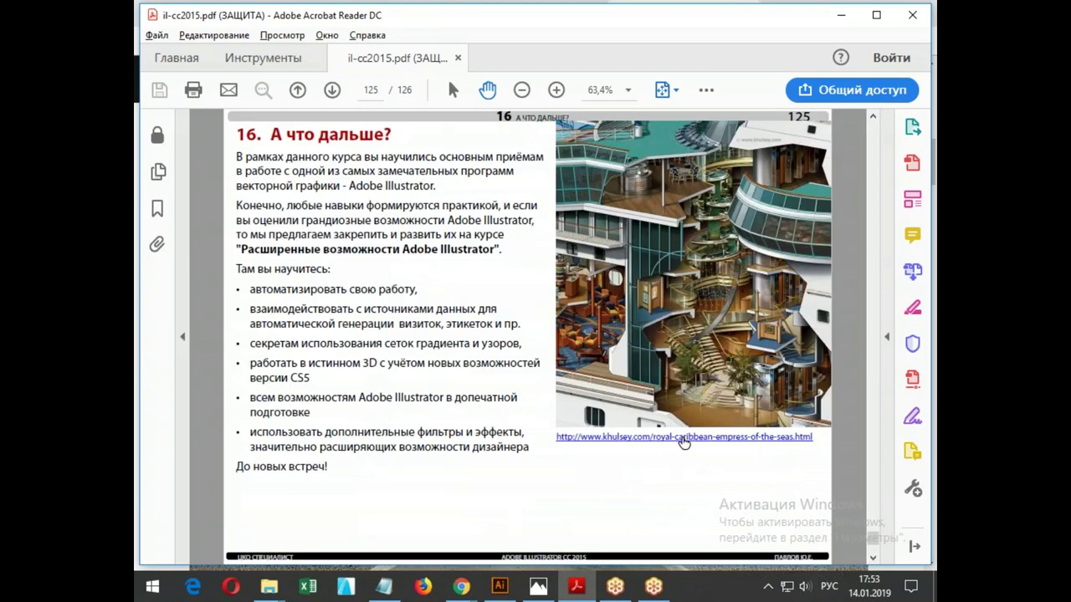
{"action": "left_click", "coordinate": [684, 437]}
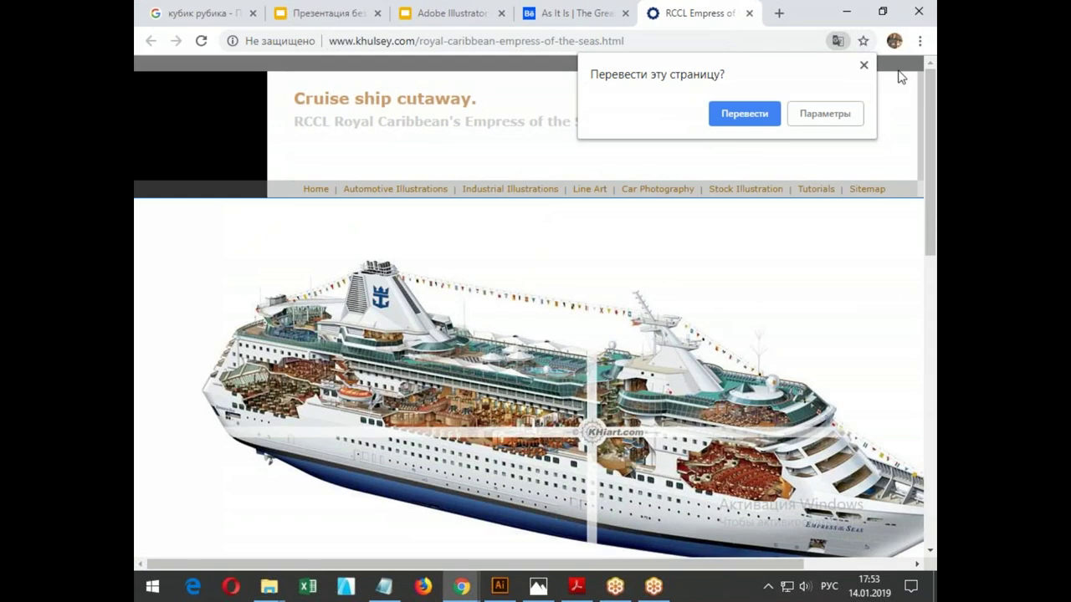
Dismiss the translate bar and view the cruise-ship cafeteria detail image full size.
{"action": "left_click", "coordinate": [864, 65]}
{"action": "scroll", "coordinate": [728, 303], "scroll_direction": "down", "scroll_amount": 2}
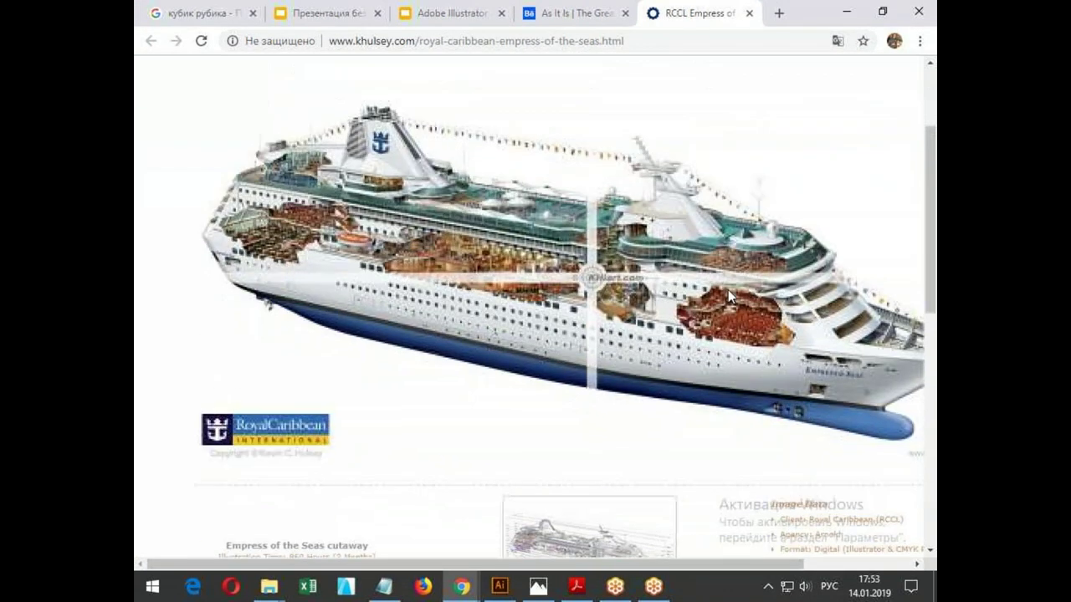
{"action": "scroll", "coordinate": [657, 266], "scroll_direction": "down", "scroll_amount": 3}
{"action": "scroll", "coordinate": [502, 218], "scroll_direction": "down", "scroll_amount": 4}
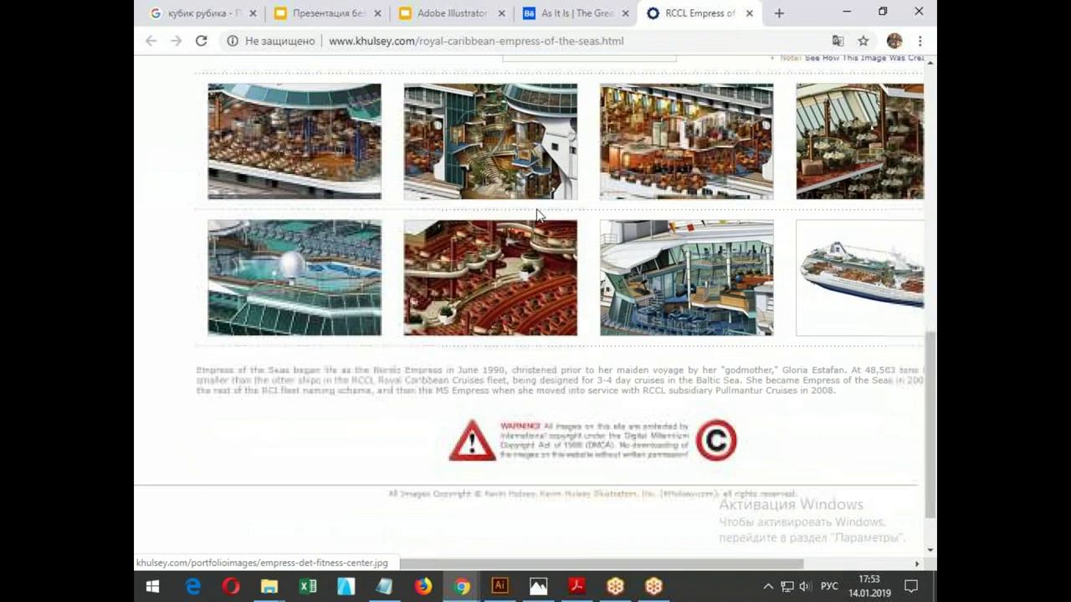
{"action": "left_click", "coordinate": [312, 142]}
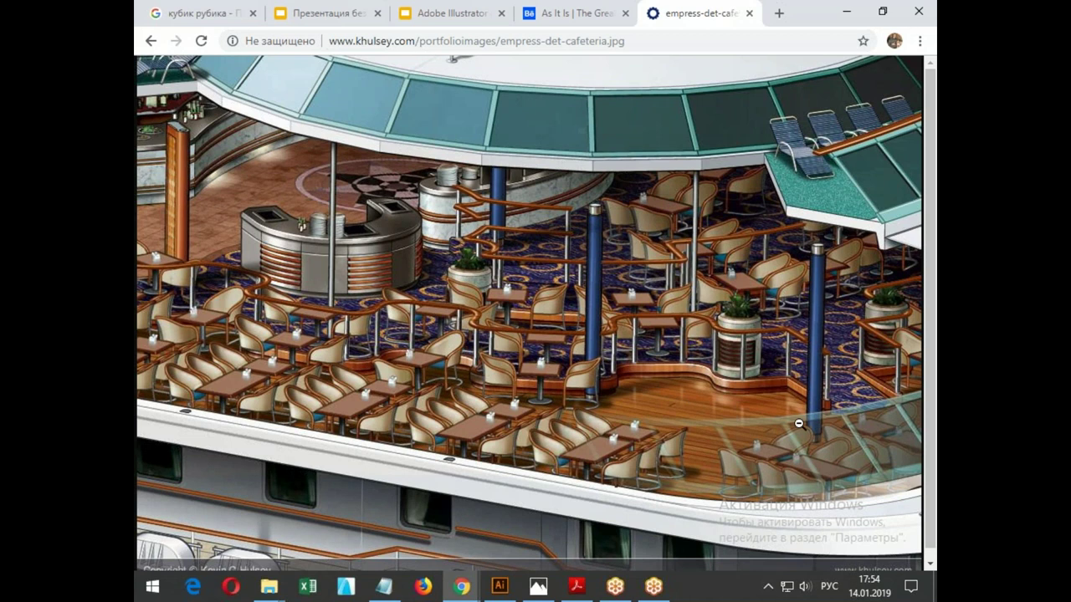
{"action": "scroll", "coordinate": [569, 313], "scroll_direction": "down", "scroll_amount": 1}
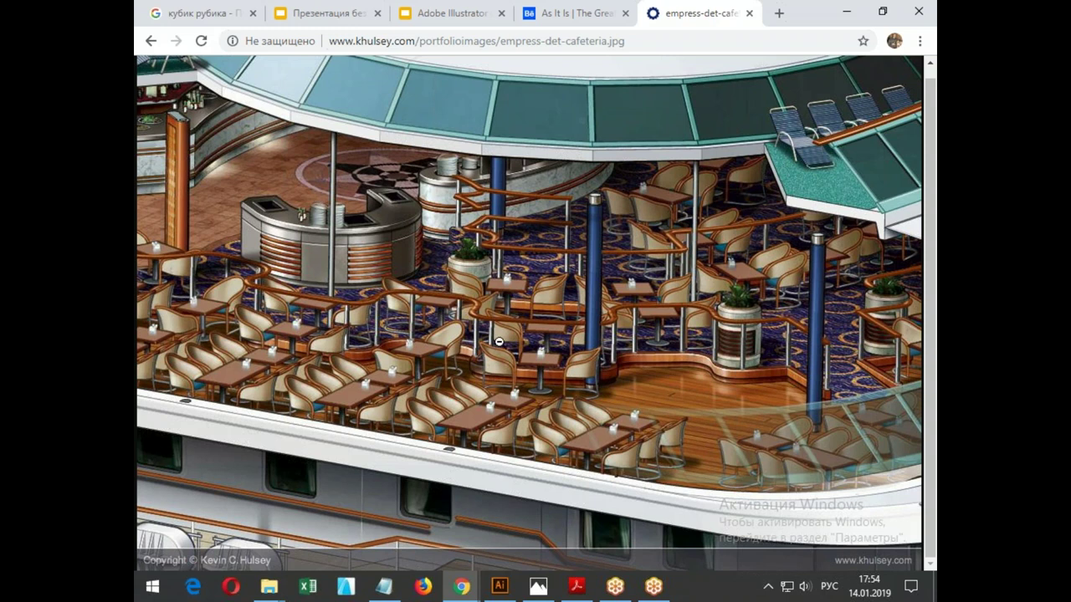
{"action": "left_click", "coordinate": [152, 42]}
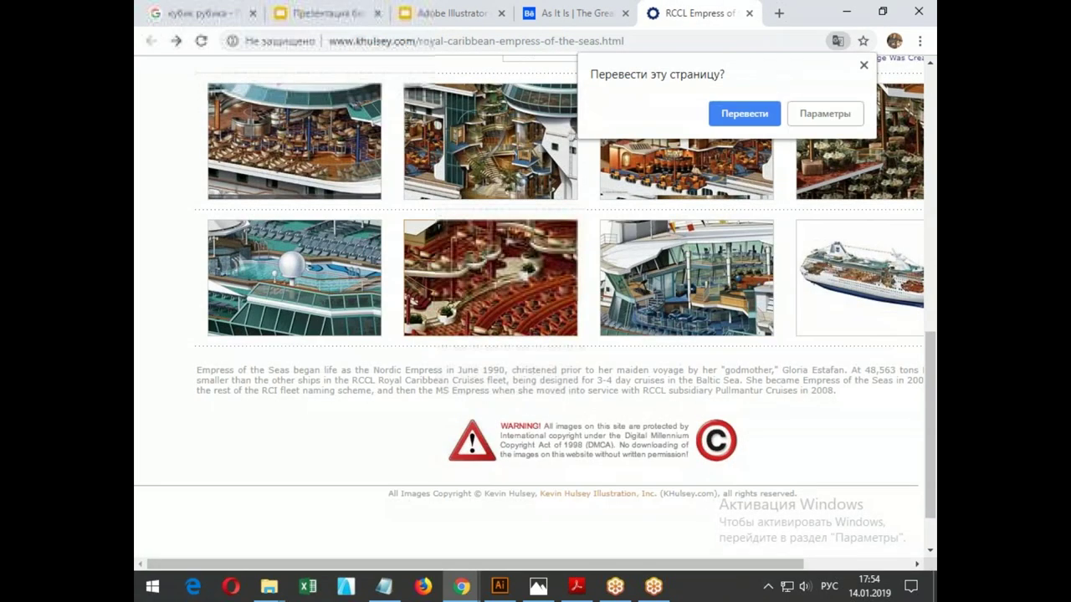
View the swimming pool detail image, then return to the cruise-ship gallery page.
{"action": "left_click", "coordinate": [313, 300]}
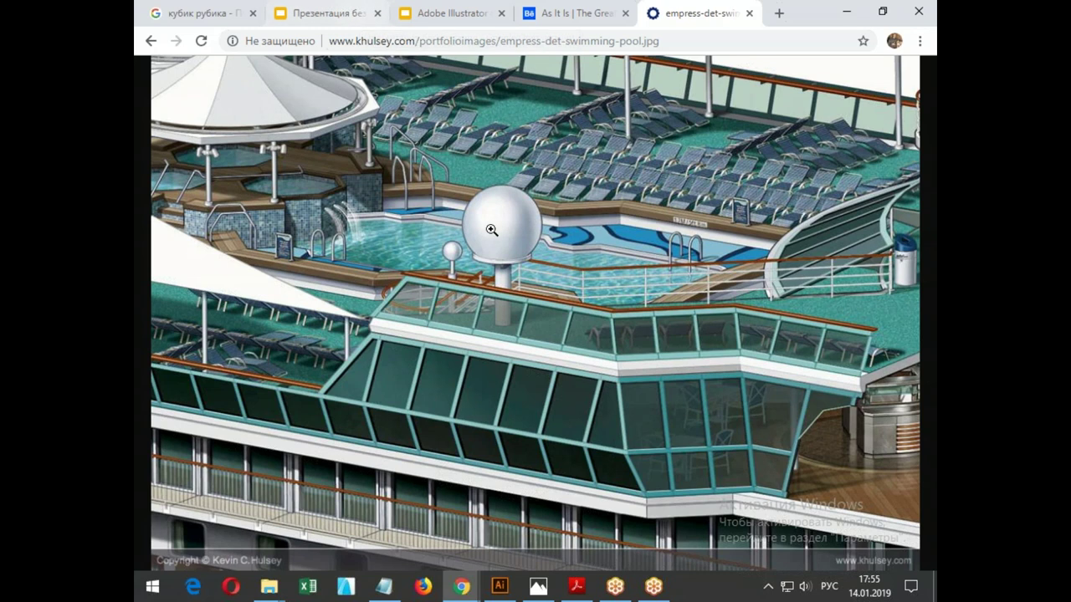
{"action": "left_click", "coordinate": [151, 41]}
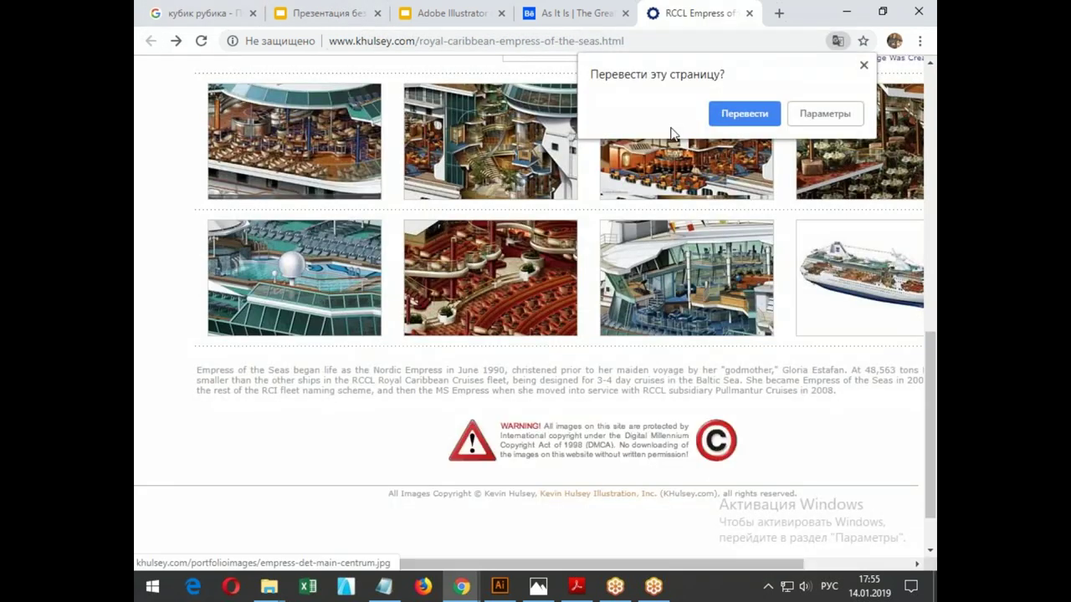
{"action": "left_click", "coordinate": [864, 65]}
Trim the address down to khulsey.com and load the homepage.
{"action": "left_click", "coordinate": [437, 37]}
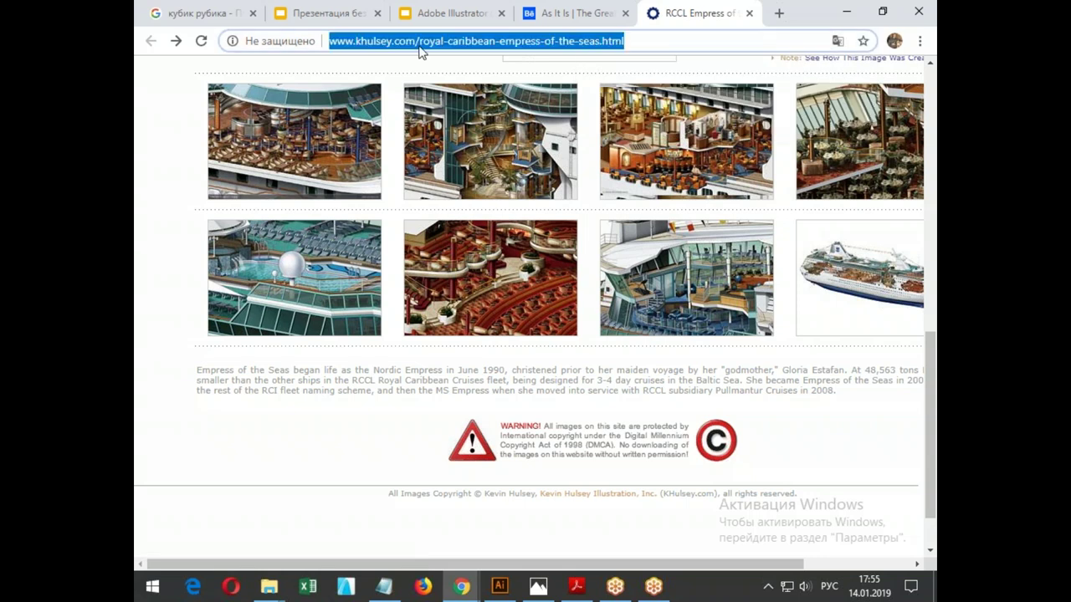
{"action": "left_click", "coordinate": [424, 41]}
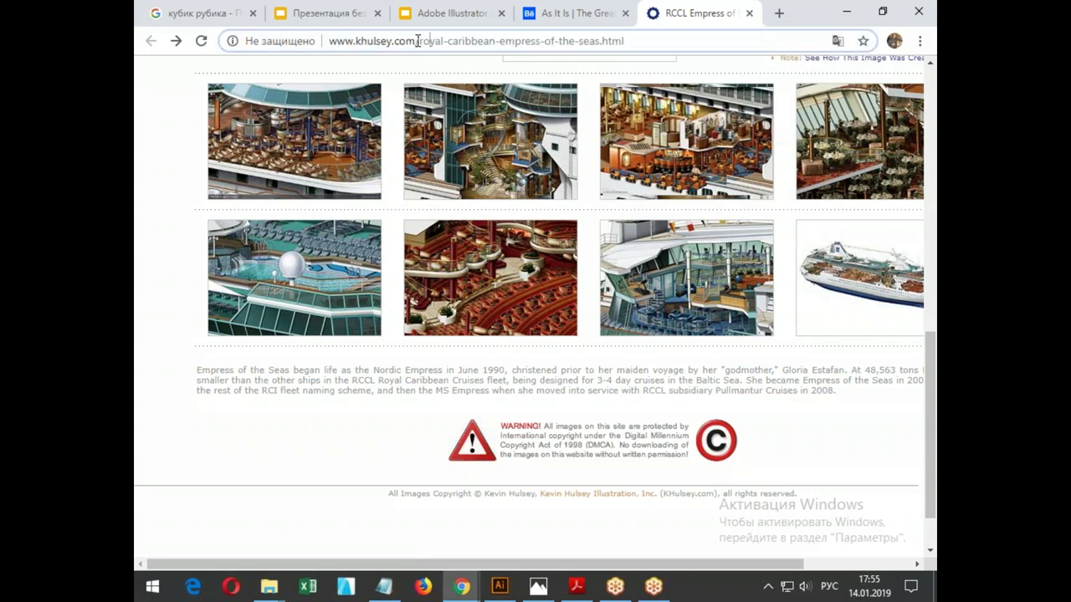
{"action": "left_click_drag", "start_coordinate": [416, 41], "coordinate": [682, 42]}
{"action": "key", "text": "BackSpace"}
{"action": "key", "text": "Return"}
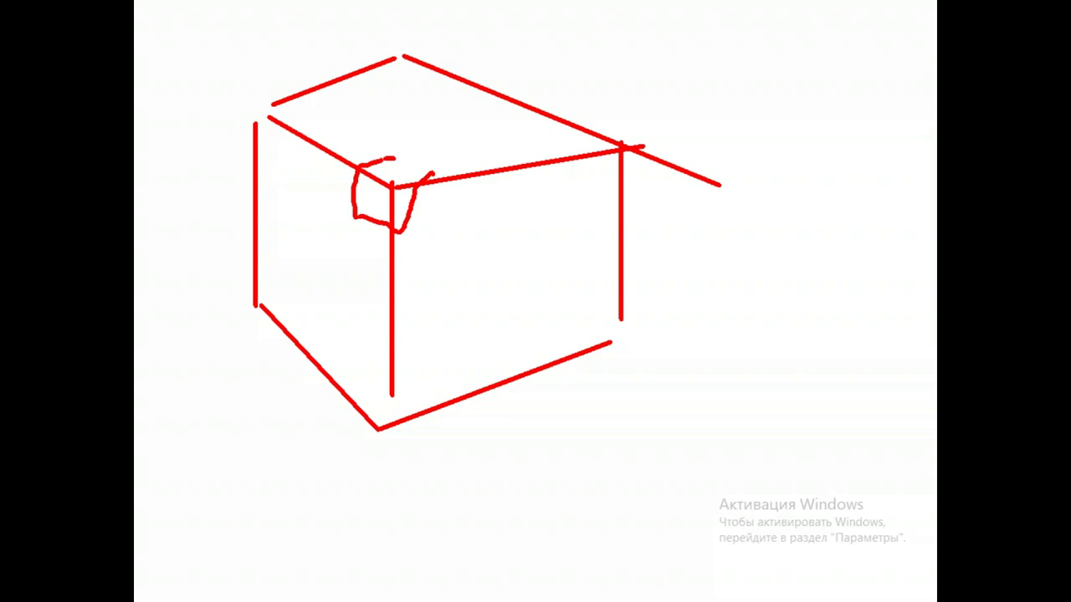
{"action": "left_click_drag", "start_coordinate": [433, 214], "coordinate": [404, 229]}
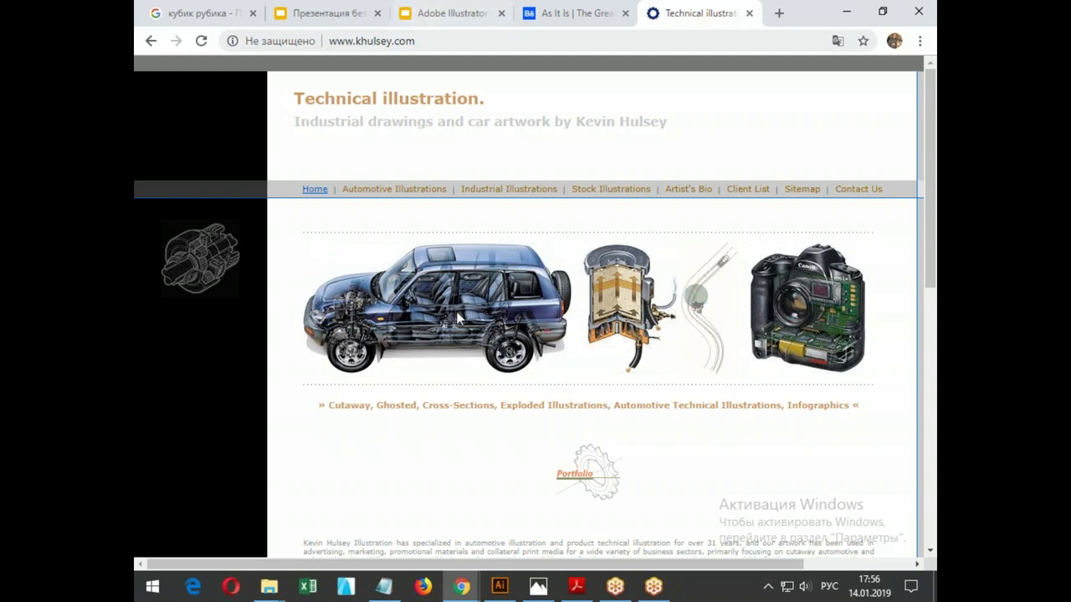
Open khulsey.com's Technical Illustrations page and scroll through its product samples.
{"action": "left_click", "coordinate": [515, 189]}
{"action": "scroll", "coordinate": [625, 322], "scroll_direction": "down", "scroll_amount": 1}
{"action": "scroll", "coordinate": [641, 288], "scroll_direction": "down", "scroll_amount": 3}
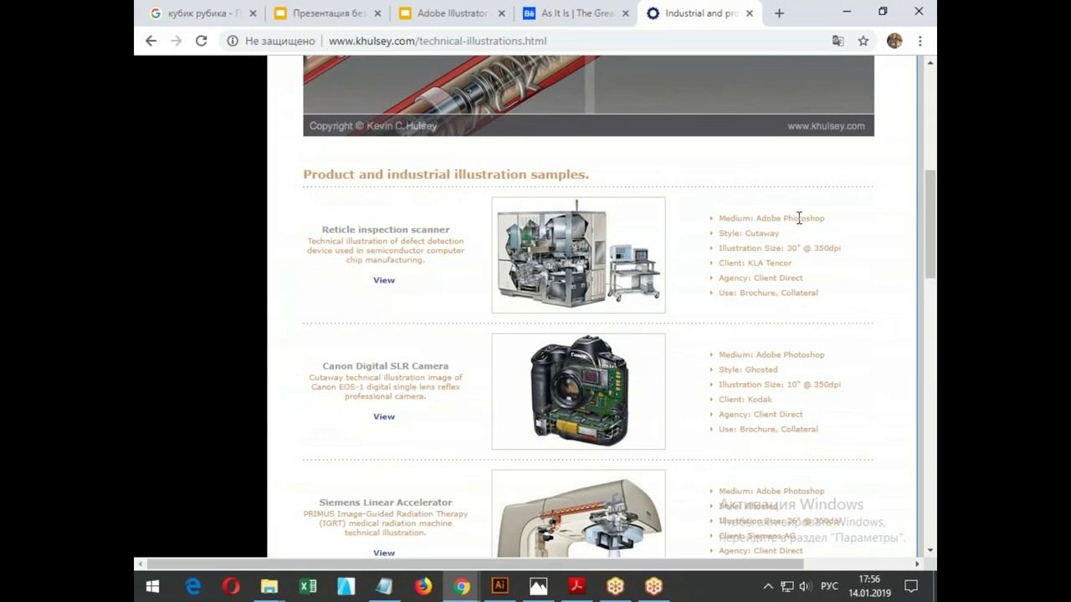
{"action": "scroll", "coordinate": [796, 221], "scroll_direction": "down", "scroll_amount": 2}
{"action": "scroll", "coordinate": [796, 221], "scroll_direction": "down", "scroll_amount": 2}
{"action": "scroll", "coordinate": [796, 220], "scroll_direction": "down", "scroll_amount": 1}
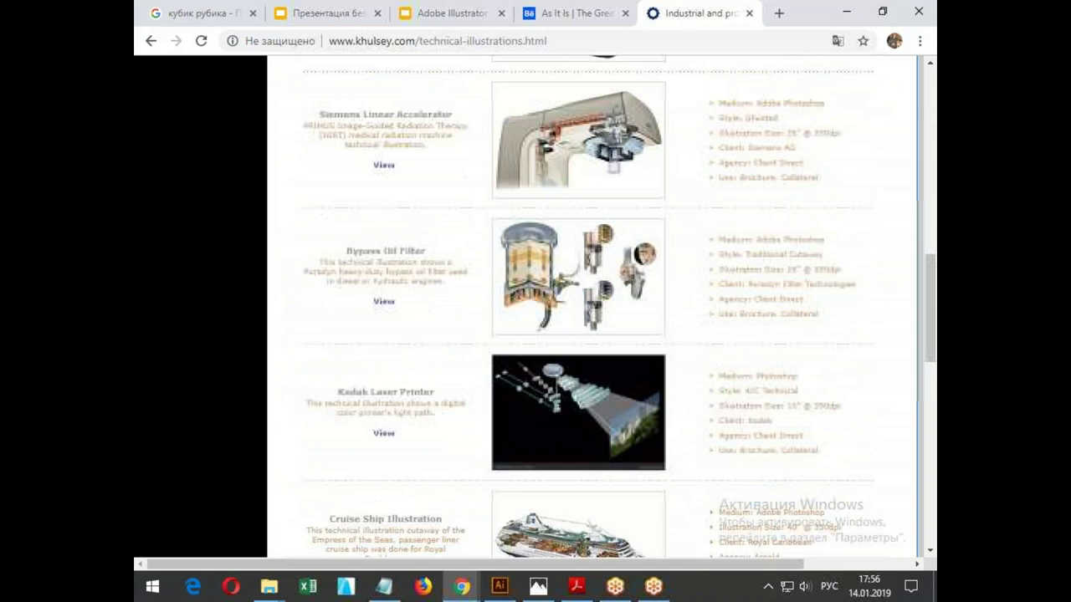
{"action": "scroll", "coordinate": [762, 211], "scroll_direction": "down", "scroll_amount": 2}
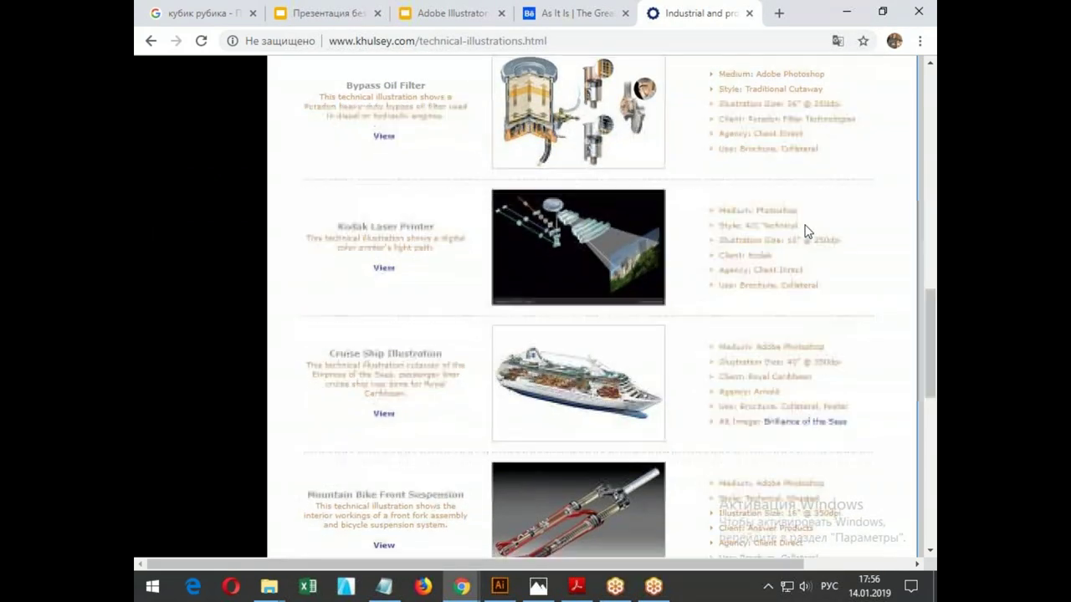
{"action": "scroll", "coordinate": [802, 220], "scroll_direction": "down", "scroll_amount": 3}
{"action": "scroll", "coordinate": [802, 220], "scroll_direction": "down", "scroll_amount": 1}
{"action": "scroll", "coordinate": [802, 220], "scroll_direction": "down", "scroll_amount": 2}
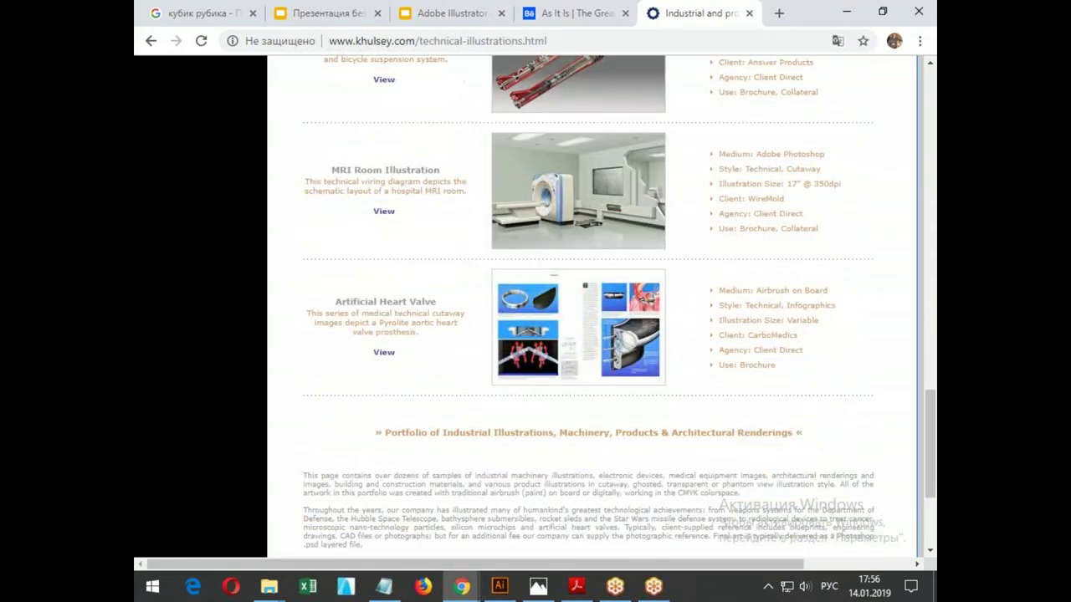
{"action": "scroll", "coordinate": [619, 307], "scroll_direction": "up", "scroll_amount": 1}
{"action": "scroll", "coordinate": [619, 307], "scroll_direction": "down", "scroll_amount": 2}
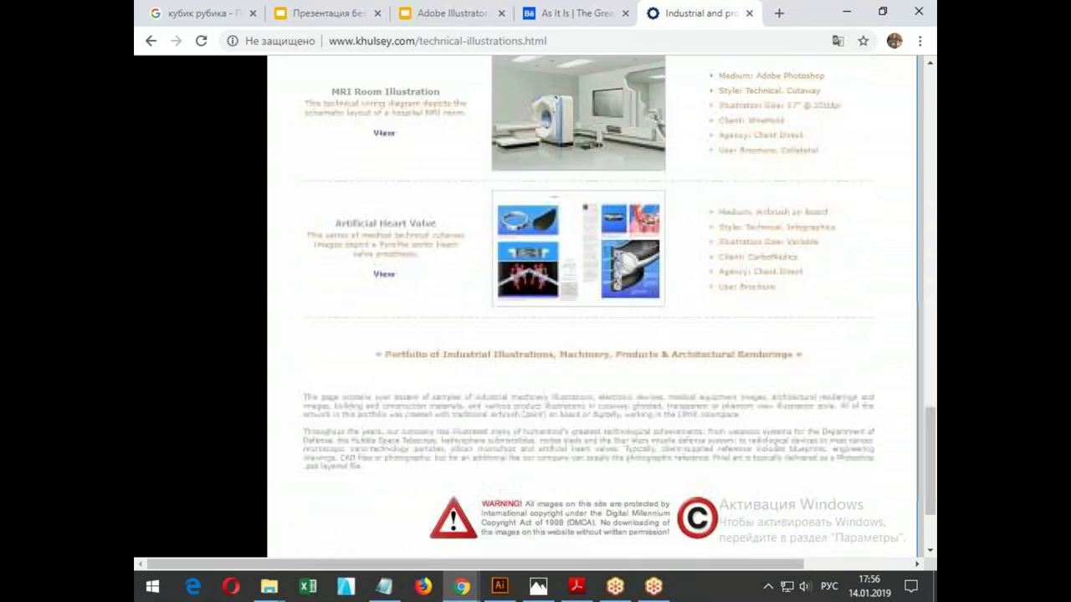
{"action": "scroll", "coordinate": [825, 288], "scroll_direction": "up", "scroll_amount": 2}
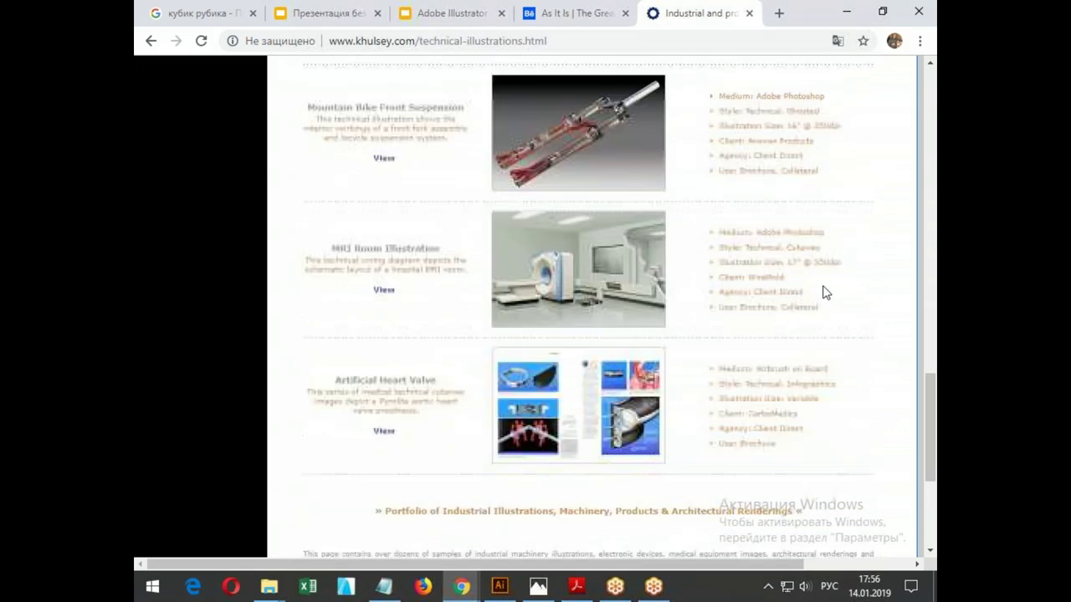
{"action": "scroll", "coordinate": [792, 251], "scroll_direction": "up", "scroll_amount": 3}
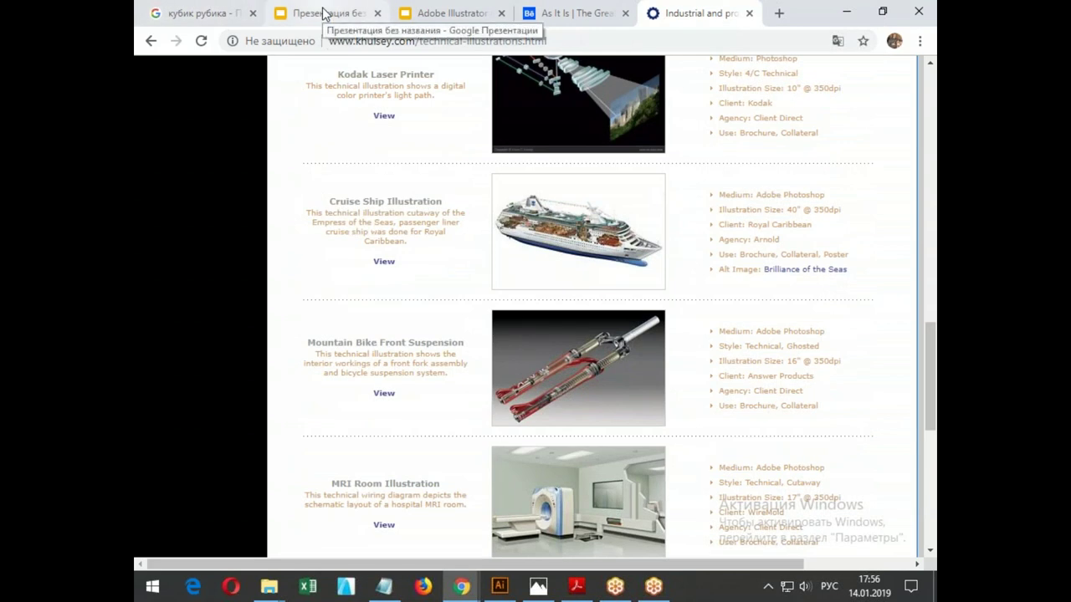
{"action": "left_click", "coordinate": [326, 15]}
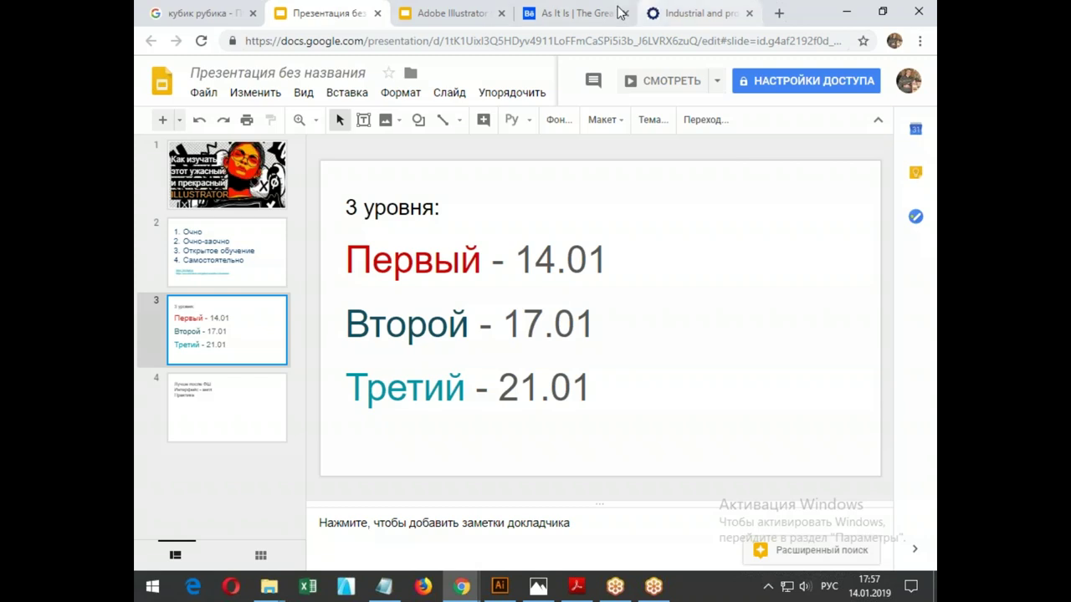
Switch to the Behance 'As It Is' album sleeve tab.
{"action": "left_click", "coordinate": [578, 15]}
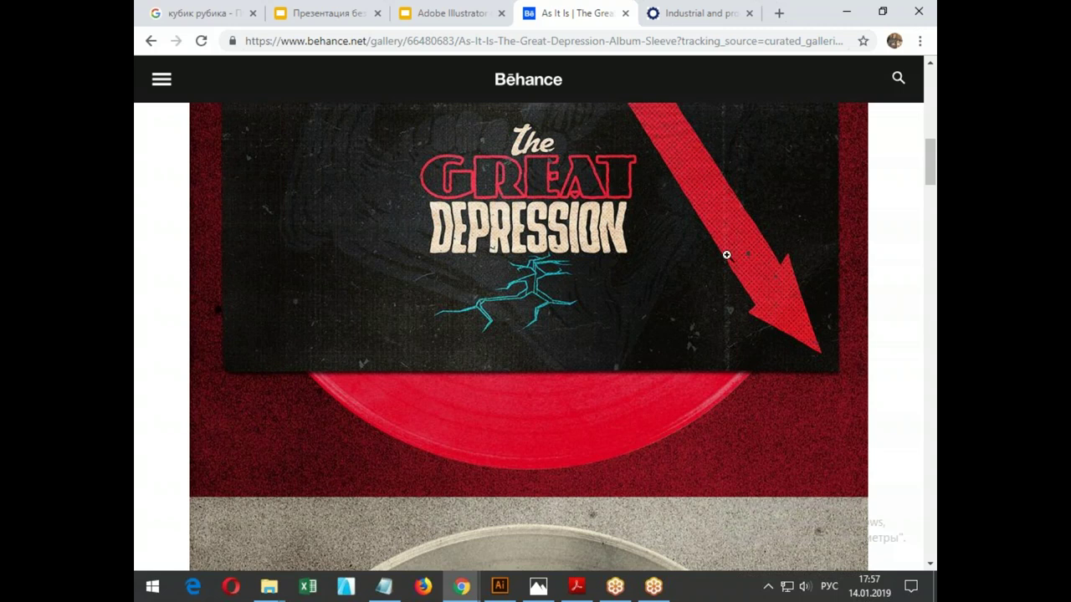
{"action": "scroll", "coordinate": [726, 254], "scroll_direction": "down", "scroll_amount": 1}
{"action": "scroll", "coordinate": [726, 254], "scroll_direction": "down", "scroll_amount": 2}
{"action": "scroll", "coordinate": [726, 255], "scroll_direction": "down", "scroll_amount": 2}
{"action": "scroll", "coordinate": [726, 254], "scroll_direction": "down", "scroll_amount": 1}
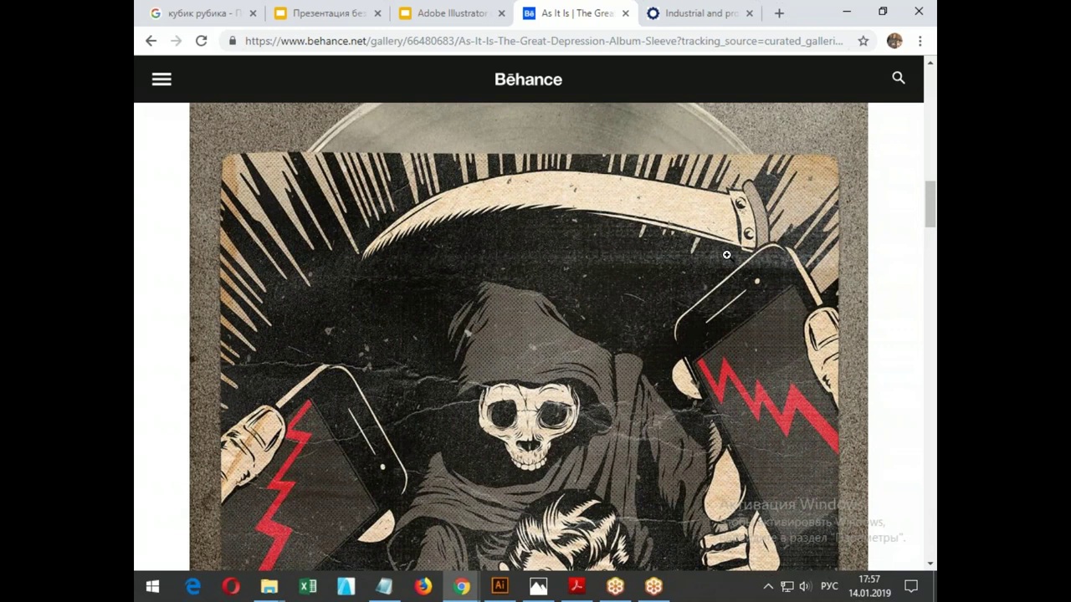
{"action": "scroll", "coordinate": [654, 318], "scroll_direction": "down", "scroll_amount": 1}
{"action": "scroll", "coordinate": [661, 317], "scroll_direction": "down", "scroll_amount": 2}
{"action": "scroll", "coordinate": [669, 314], "scroll_direction": "down", "scroll_amount": 1}
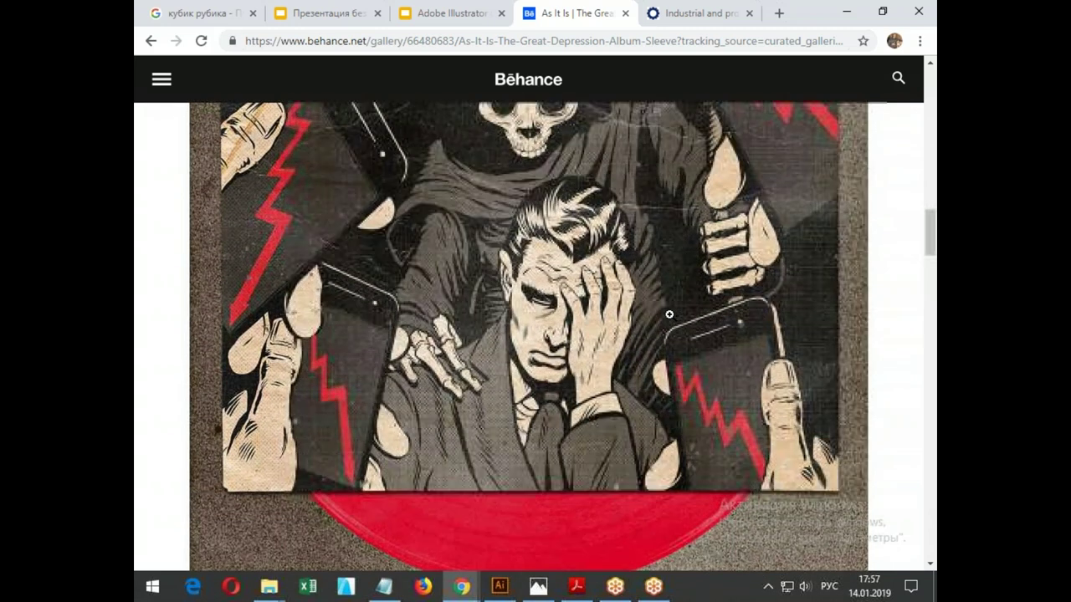
{"action": "scroll", "coordinate": [669, 314], "scroll_direction": "up", "scroll_amount": 1}
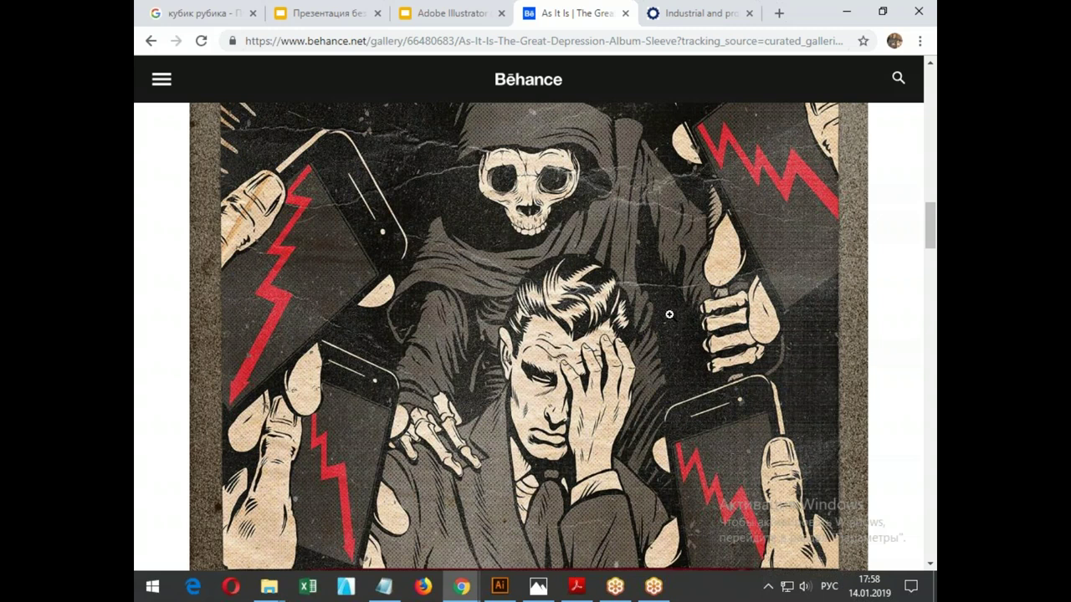
{"action": "scroll", "coordinate": [669, 315], "scroll_direction": "down", "scroll_amount": 3}
{"action": "scroll", "coordinate": [669, 315], "scroll_direction": "down", "scroll_amount": 3}
{"action": "scroll", "coordinate": [670, 315], "scroll_direction": "down", "scroll_amount": 3}
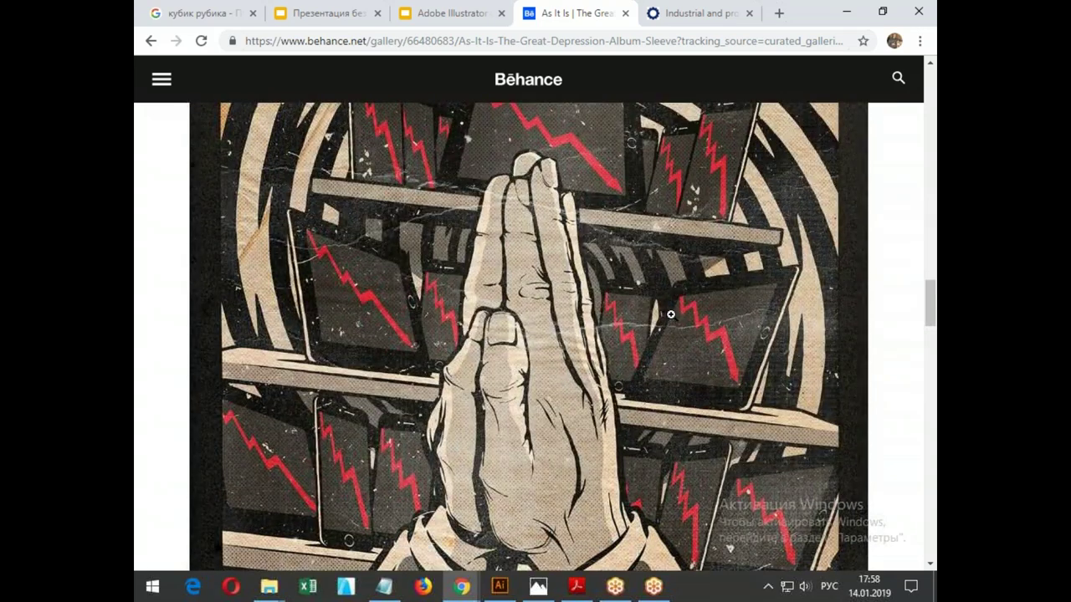
{"action": "scroll", "coordinate": [733, 254], "scroll_direction": "down", "scroll_amount": 3}
{"action": "scroll", "coordinate": [733, 254], "scroll_direction": "down", "scroll_amount": 3}
{"action": "scroll", "coordinate": [733, 254], "scroll_direction": "down", "scroll_amount": 2}
{"action": "scroll", "coordinate": [733, 255], "scroll_direction": "down", "scroll_amount": 5}
{"action": "scroll", "coordinate": [733, 254], "scroll_direction": "up", "scroll_amount": 6}
{"action": "scroll", "coordinate": [733, 254], "scroll_direction": "up", "scroll_amount": 4}
{"action": "scroll", "coordinate": [733, 254], "scroll_direction": "up", "scroll_amount": 1}
{"action": "left_click", "coordinate": [149, 40]}
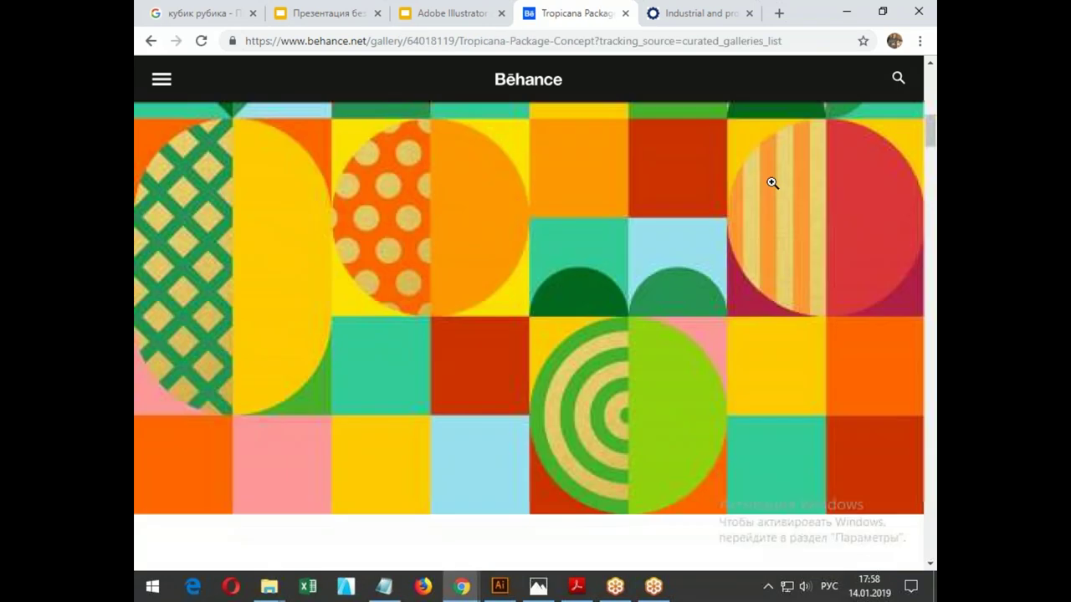
{"action": "scroll", "coordinate": [772, 183], "scroll_direction": "up", "scroll_amount": 1}
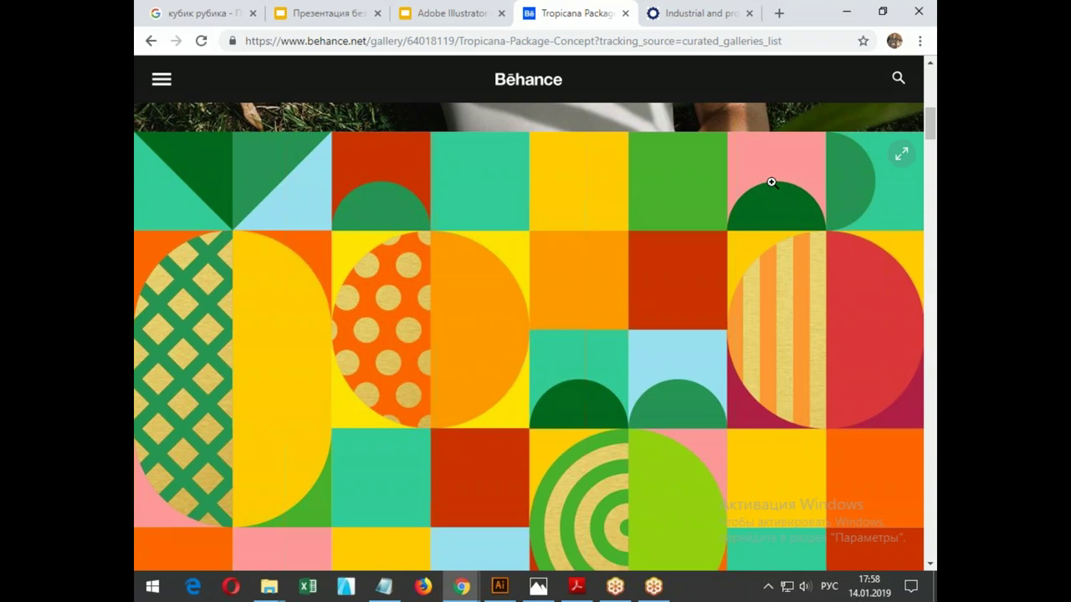
{"action": "scroll", "coordinate": [703, 251], "scroll_direction": "down", "scroll_amount": 1}
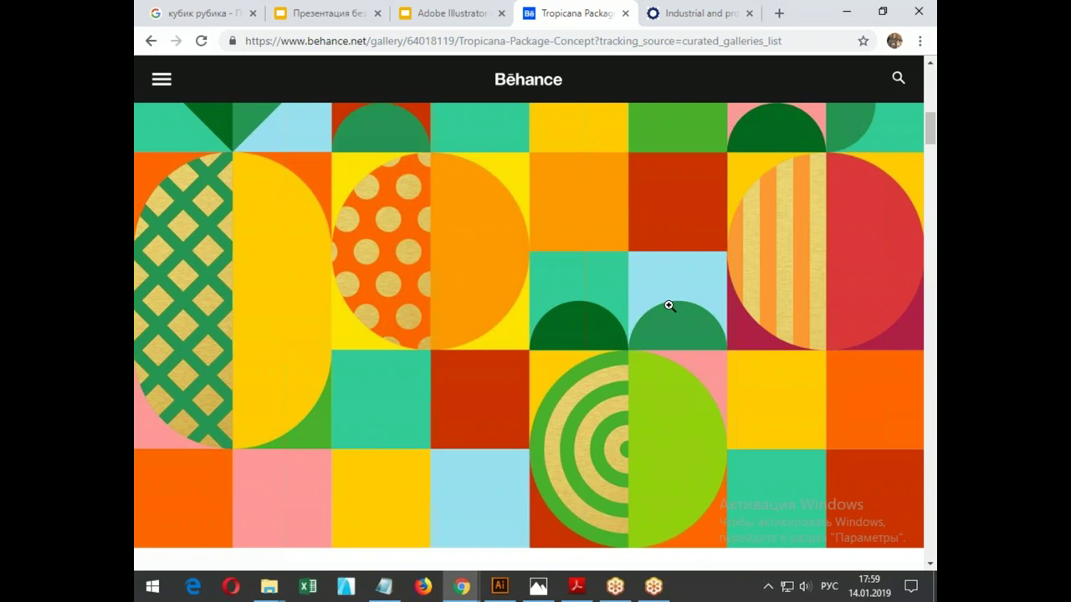
{"action": "scroll", "coordinate": [669, 306], "scroll_direction": "up", "scroll_amount": 1}
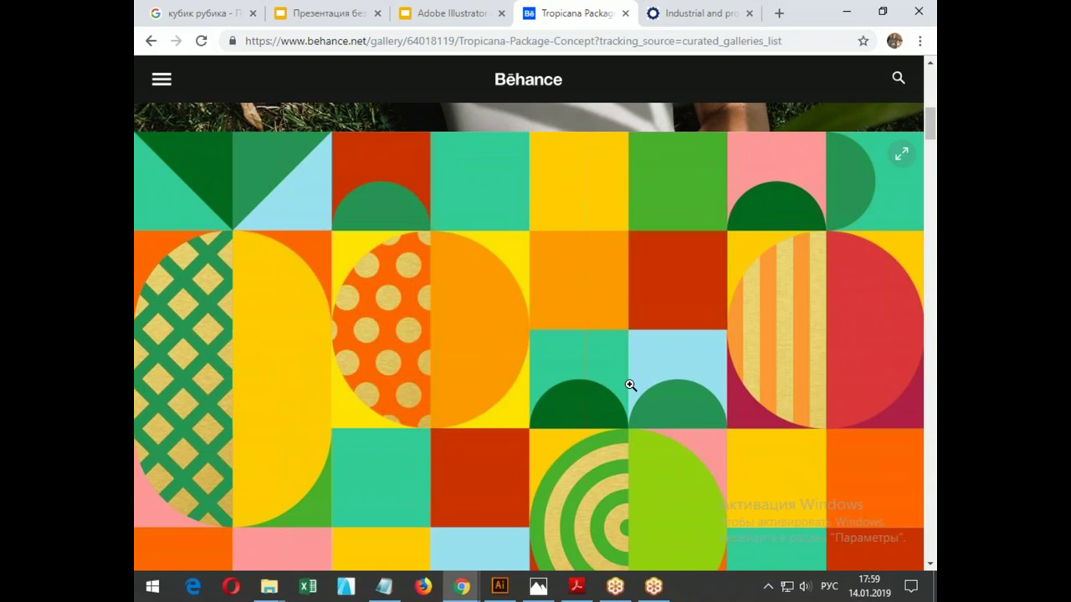
{"action": "scroll", "coordinate": [761, 335], "scroll_direction": "down", "scroll_amount": 1}
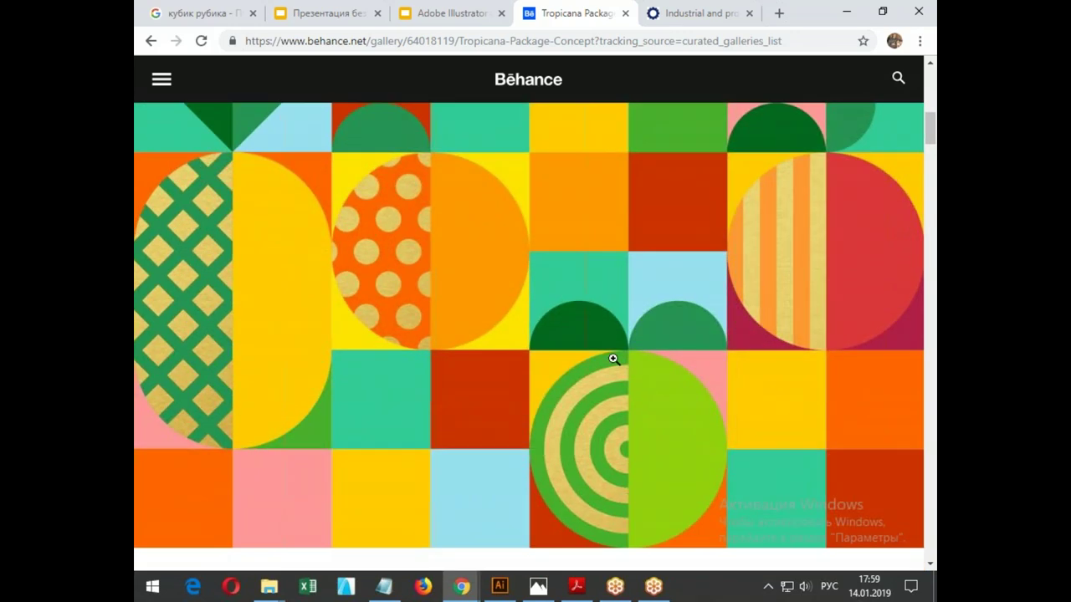
{"action": "scroll", "coordinate": [789, 422], "scroll_direction": "down", "scroll_amount": 2}
{"action": "scroll", "coordinate": [789, 423], "scroll_direction": "down", "scroll_amount": 2}
{"action": "scroll", "coordinate": [789, 422], "scroll_direction": "down", "scroll_amount": 4}
{"action": "scroll", "coordinate": [789, 422], "scroll_direction": "down", "scroll_amount": 4}
{"action": "scroll", "coordinate": [789, 422], "scroll_direction": "down", "scroll_amount": 5}
{"action": "scroll", "coordinate": [789, 422], "scroll_direction": "down", "scroll_amount": 1}
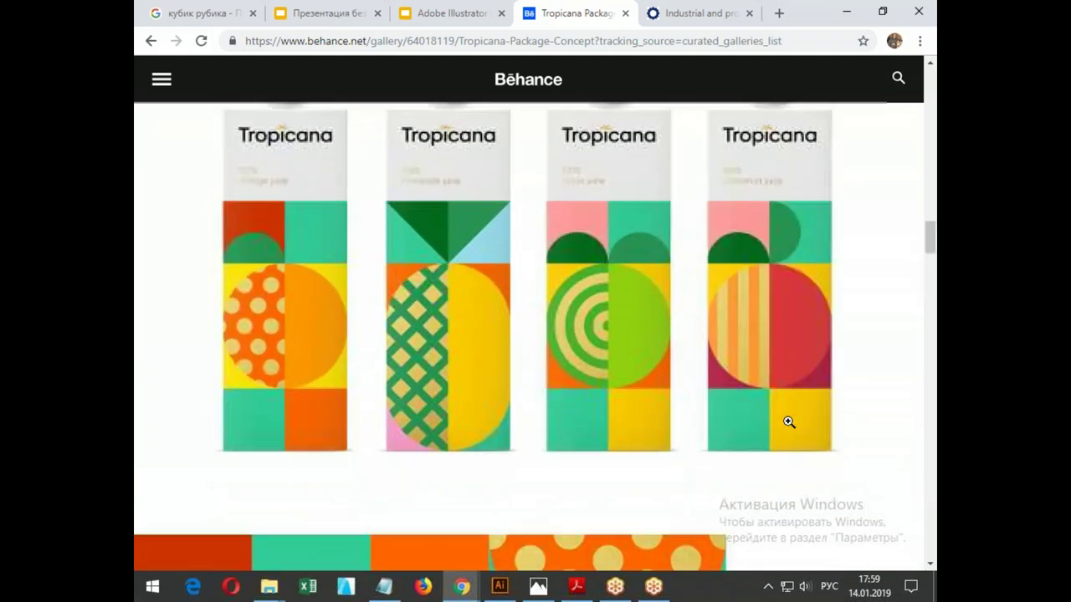
{"action": "scroll", "coordinate": [789, 423], "scroll_direction": "down", "scroll_amount": 3}
{"action": "scroll", "coordinate": [698, 361], "scroll_direction": "down", "scroll_amount": 5}
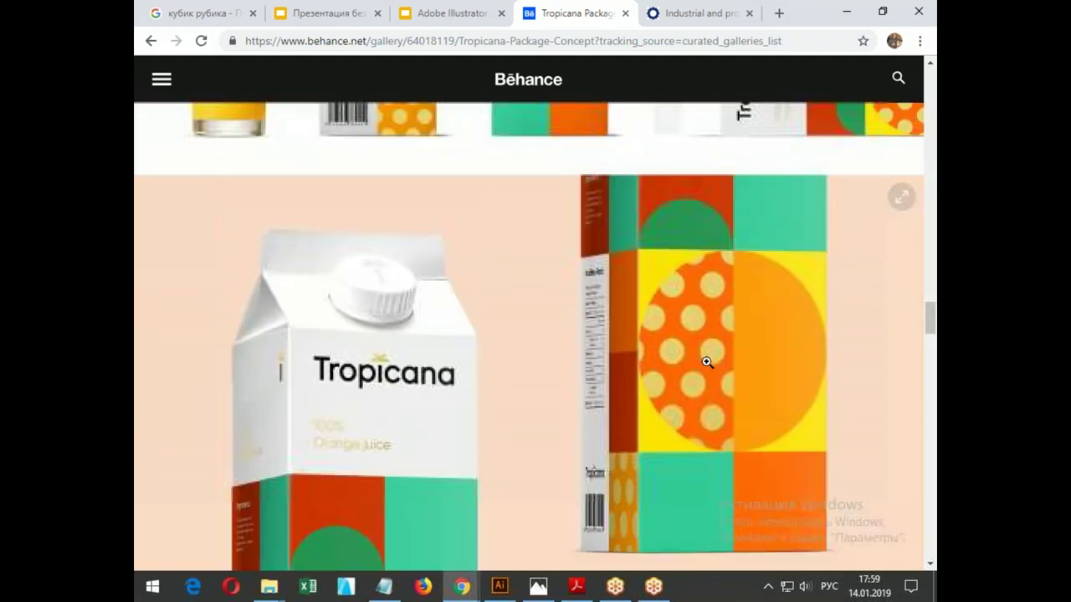
{"action": "scroll", "coordinate": [763, 418], "scroll_direction": "down", "scroll_amount": 3}
{"action": "scroll", "coordinate": [764, 417], "scroll_direction": "down", "scroll_amount": 2}
{"action": "scroll", "coordinate": [764, 416], "scroll_direction": "down", "scroll_amount": 3}
{"action": "scroll", "coordinate": [764, 418], "scroll_direction": "down", "scroll_amount": 3}
{"action": "scroll", "coordinate": [764, 418], "scroll_direction": "down", "scroll_amount": 2}
{"action": "scroll", "coordinate": [708, 355], "scroll_direction": "down", "scroll_amount": 1}
{"action": "scroll", "coordinate": [708, 356], "scroll_direction": "up", "scroll_amount": 2}
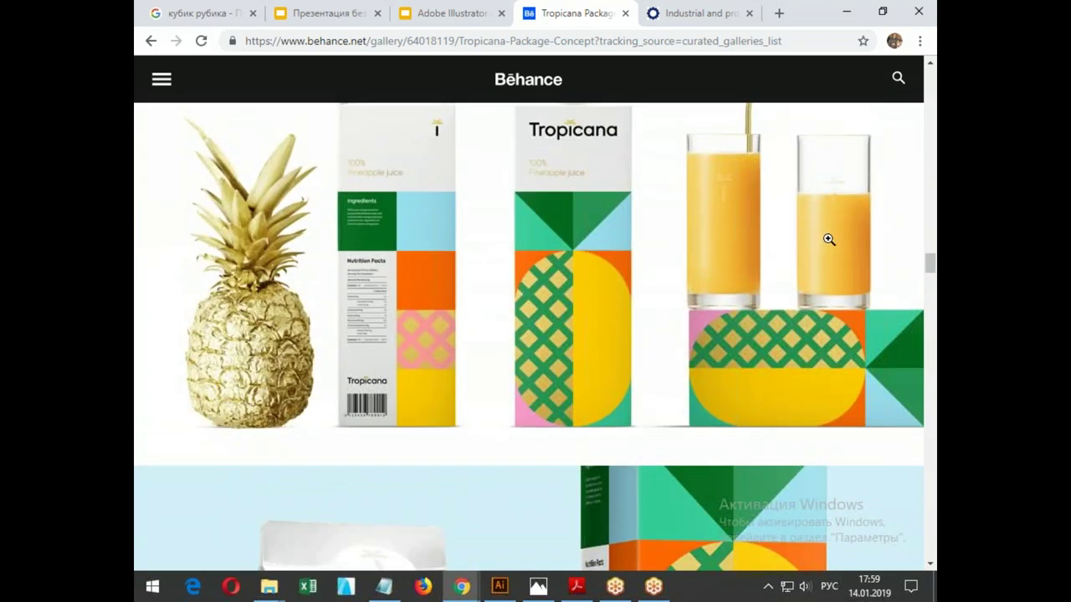
{"action": "scroll", "coordinate": [825, 225], "scroll_direction": "up", "scroll_amount": 1}
{"action": "scroll", "coordinate": [826, 262], "scroll_direction": "down", "scroll_amount": 2}
{"action": "scroll", "coordinate": [825, 261], "scroll_direction": "down", "scroll_amount": 2}
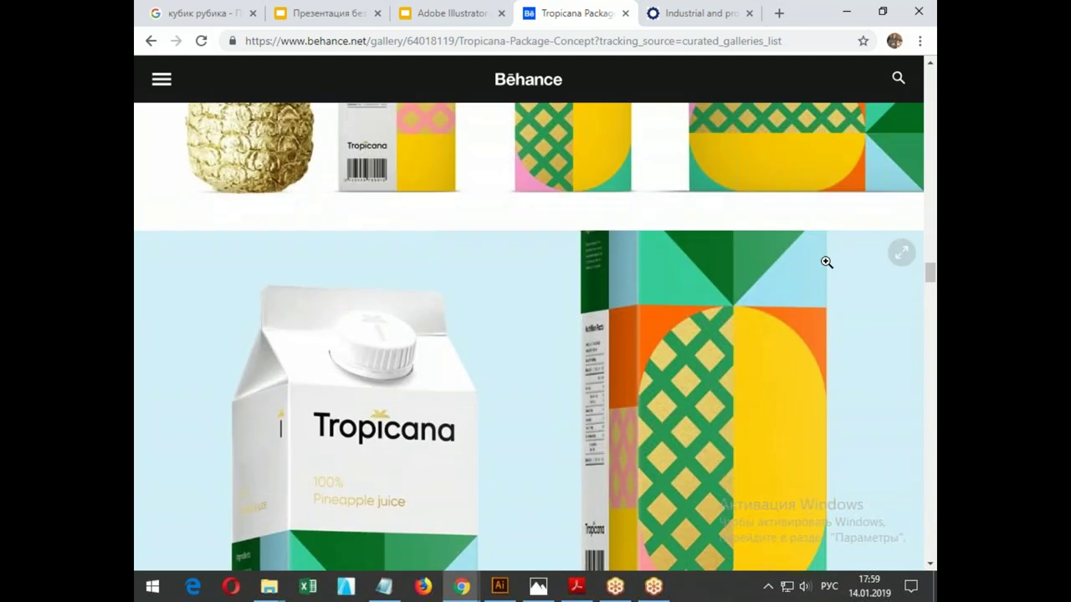
{"action": "scroll", "coordinate": [826, 262], "scroll_direction": "down", "scroll_amount": 4}
{"action": "scroll", "coordinate": [826, 262], "scroll_direction": "down", "scroll_amount": 3}
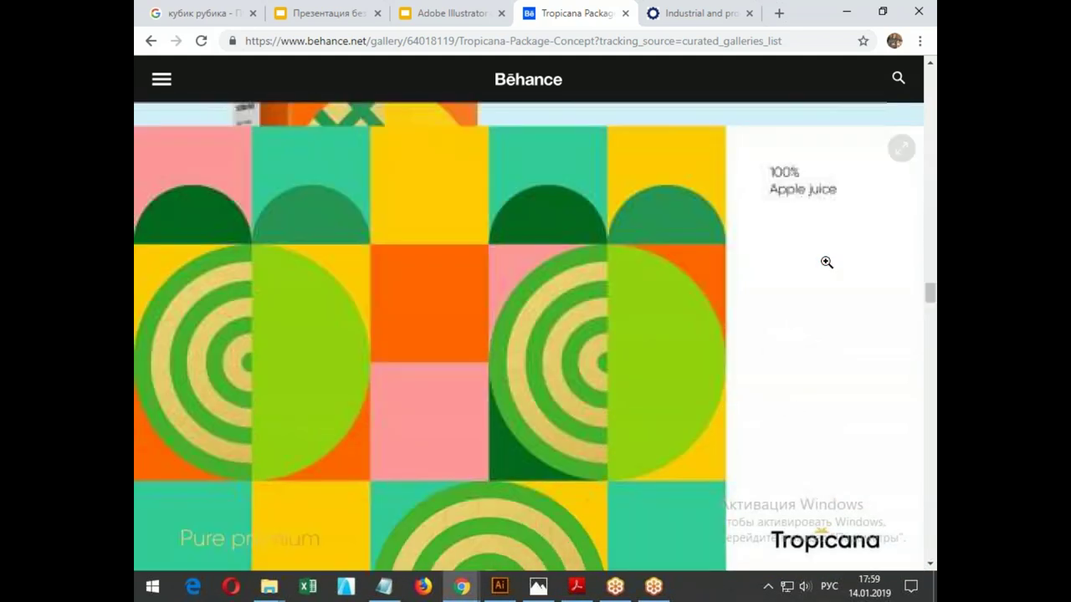
{"action": "scroll", "coordinate": [827, 262], "scroll_direction": "down", "scroll_amount": 3}
{"action": "scroll", "coordinate": [827, 262], "scroll_direction": "down", "scroll_amount": 3}
{"action": "scroll", "coordinate": [827, 262], "scroll_direction": "down", "scroll_amount": 2}
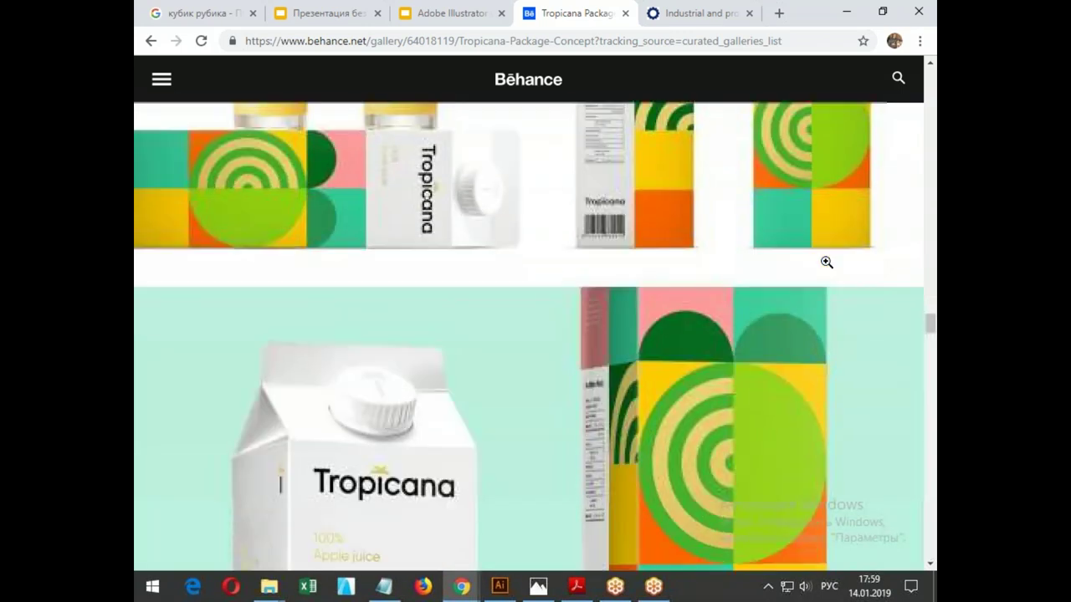
{"action": "scroll", "coordinate": [827, 262], "scroll_direction": "down", "scroll_amount": 4}
{"action": "scroll", "coordinate": [827, 262], "scroll_direction": "down", "scroll_amount": 3}
{"action": "scroll", "coordinate": [827, 263], "scroll_direction": "down", "scroll_amount": 4}
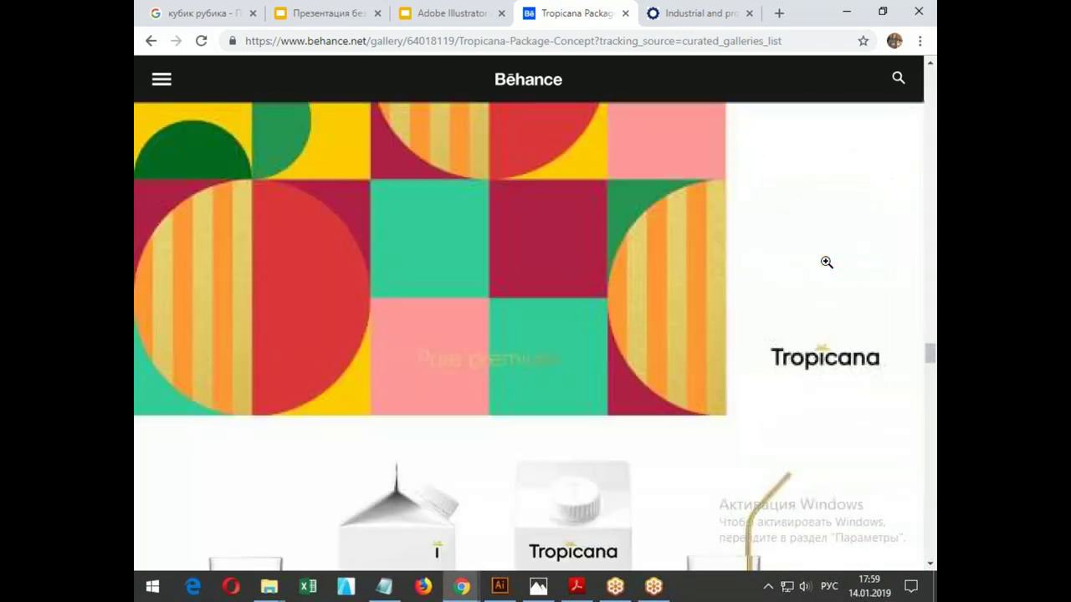
{"action": "scroll", "coordinate": [826, 263], "scroll_direction": "down", "scroll_amount": 3}
{"action": "scroll", "coordinate": [827, 263], "scroll_direction": "down", "scroll_amount": 2}
{"action": "scroll", "coordinate": [826, 263], "scroll_direction": "down", "scroll_amount": 1}
{"action": "scroll", "coordinate": [827, 263], "scroll_direction": "down", "scroll_amount": 2}
{"action": "scroll", "coordinate": [826, 262], "scroll_direction": "down", "scroll_amount": 2}
{"action": "scroll", "coordinate": [827, 263], "scroll_direction": "down", "scroll_amount": 1}
{"action": "scroll", "coordinate": [826, 268], "scroll_direction": "down", "scroll_amount": 3}
{"action": "scroll", "coordinate": [826, 271], "scroll_direction": "down", "scroll_amount": 2}
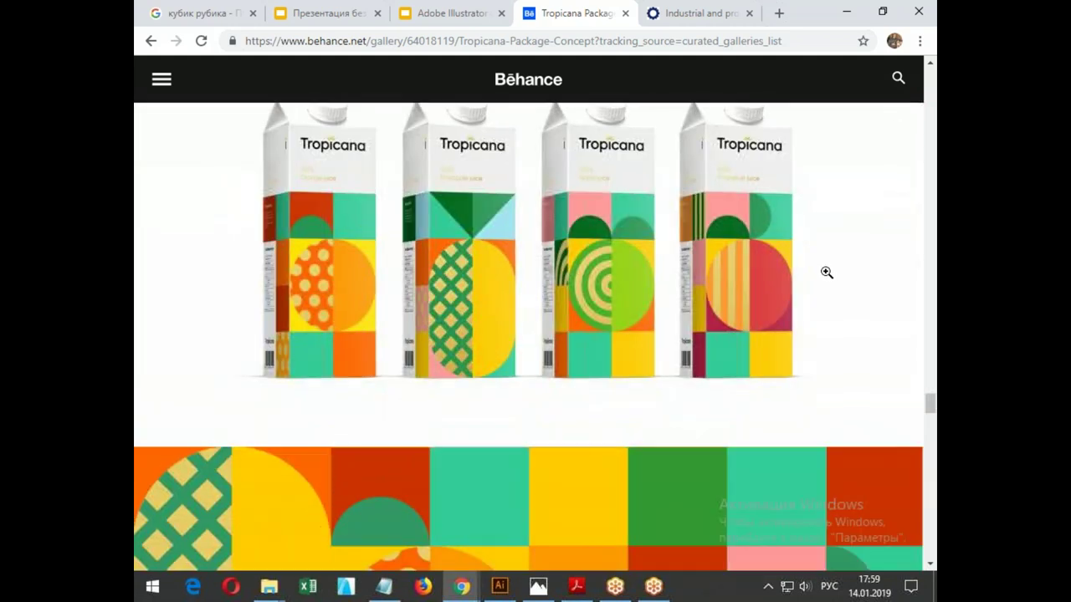
{"action": "scroll", "coordinate": [614, 220], "scroll_direction": "up", "scroll_amount": 1}
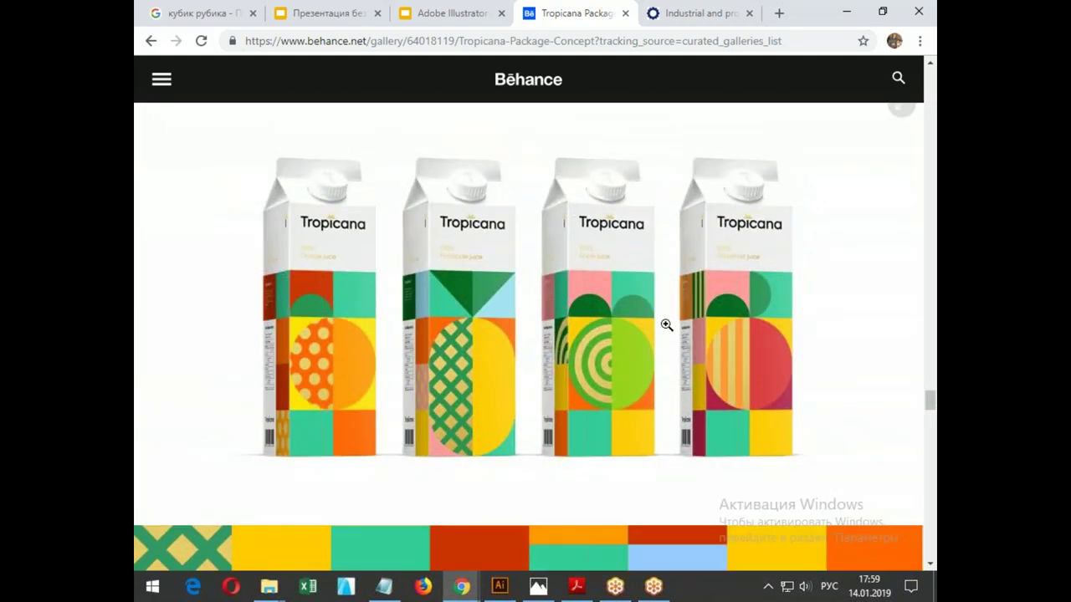
{"action": "scroll", "coordinate": [768, 310], "scroll_direction": "down", "scroll_amount": 2}
{"action": "scroll", "coordinate": [768, 310], "scroll_direction": "down", "scroll_amount": 3}
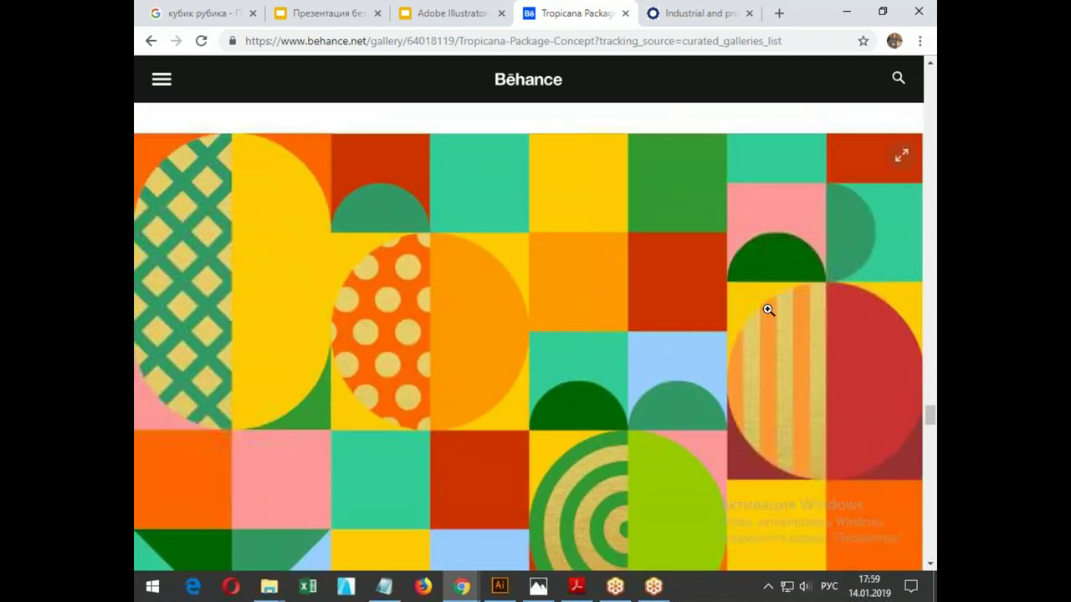
{"action": "scroll", "coordinate": [770, 308], "scroll_direction": "down", "scroll_amount": 2}
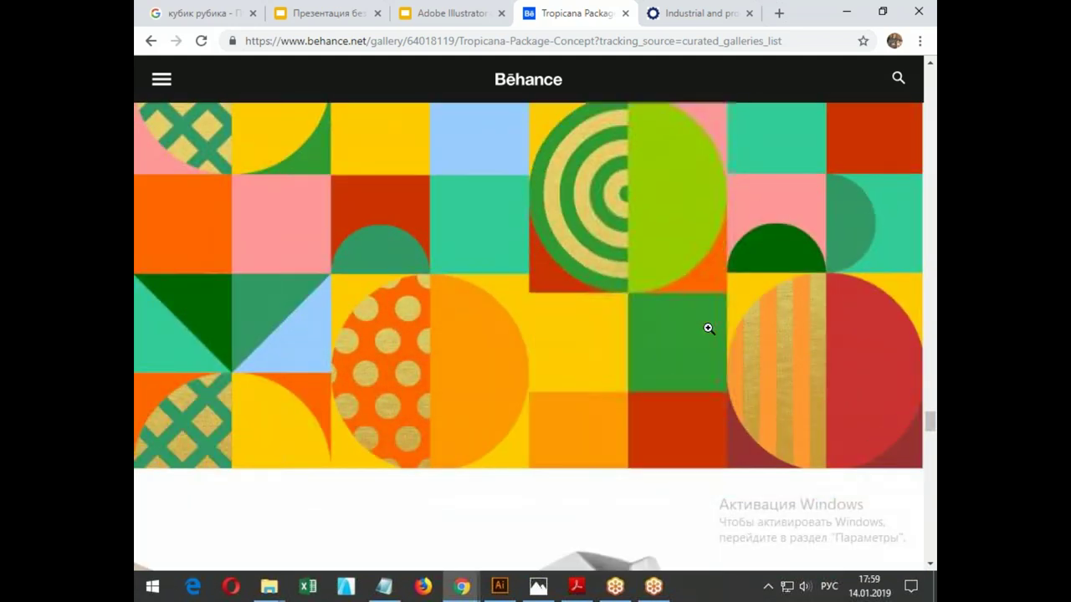
{"action": "scroll", "coordinate": [710, 328], "scroll_direction": "down", "scroll_amount": 1}
{"action": "scroll", "coordinate": [712, 327], "scroll_direction": "down", "scroll_amount": 1}
{"action": "scroll", "coordinate": [712, 327], "scroll_direction": "down", "scroll_amount": 3}
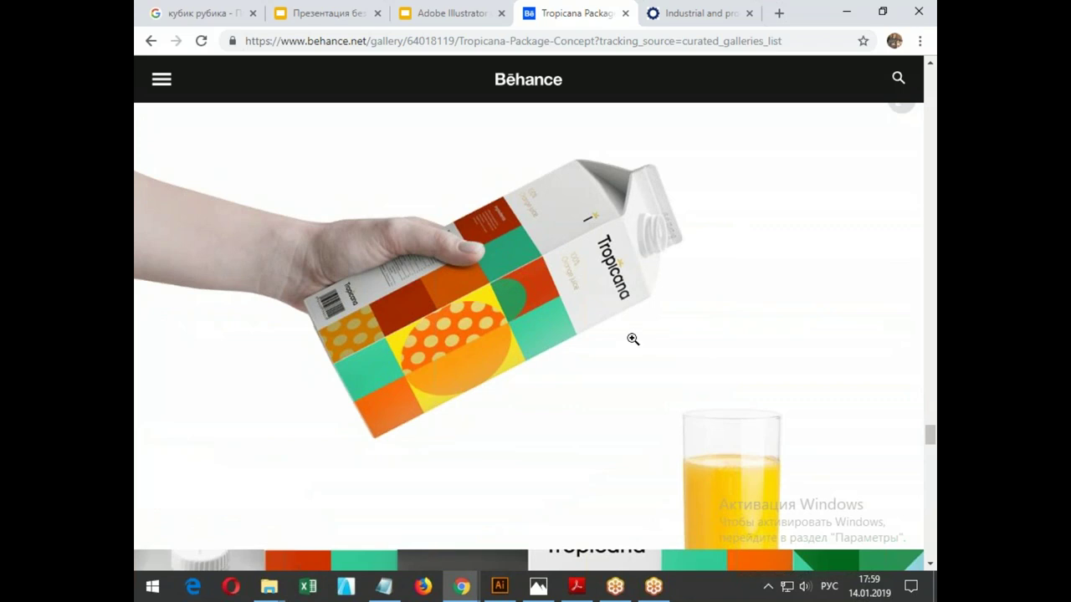
{"action": "scroll", "coordinate": [580, 298], "scroll_direction": "down", "scroll_amount": 2}
{"action": "scroll", "coordinate": [581, 299], "scroll_direction": "down", "scroll_amount": 5}
{"action": "scroll", "coordinate": [581, 301], "scroll_direction": "down", "scroll_amount": 3}
{"action": "scroll", "coordinate": [582, 305], "scroll_direction": "down", "scroll_amount": 4}
{"action": "scroll", "coordinate": [582, 306], "scroll_direction": "down", "scroll_amount": 4}
{"action": "scroll", "coordinate": [582, 305], "scroll_direction": "down", "scroll_amount": 4}
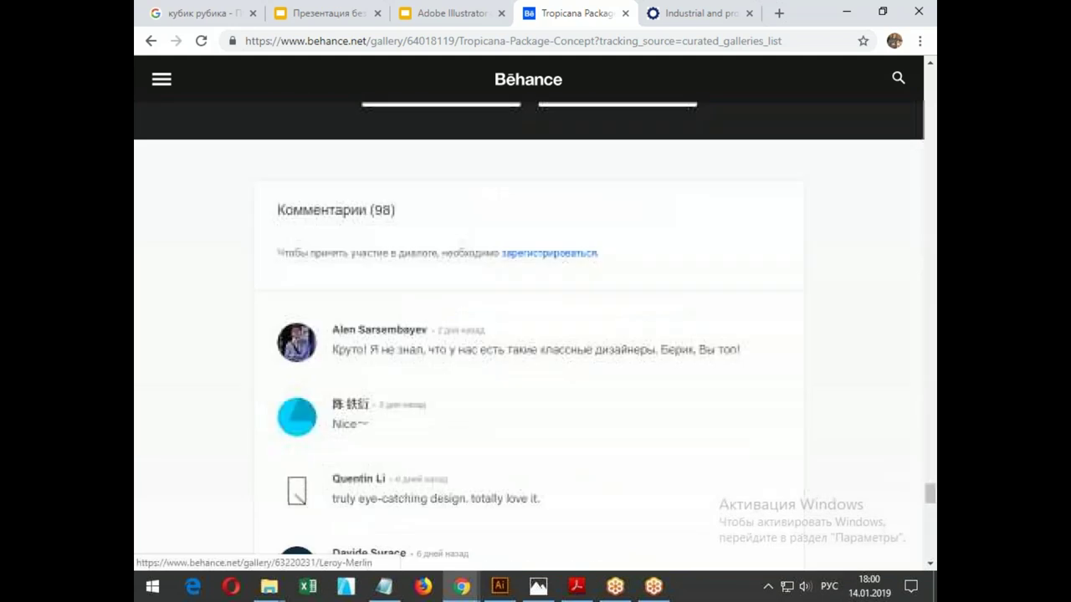
{"action": "scroll", "coordinate": [582, 305], "scroll_direction": "down", "scroll_amount": 1}
{"action": "scroll", "coordinate": [582, 305], "scroll_direction": "up", "scroll_amount": 1}
{"action": "scroll", "coordinate": [847, 345], "scroll_direction": "up", "scroll_amount": 1}
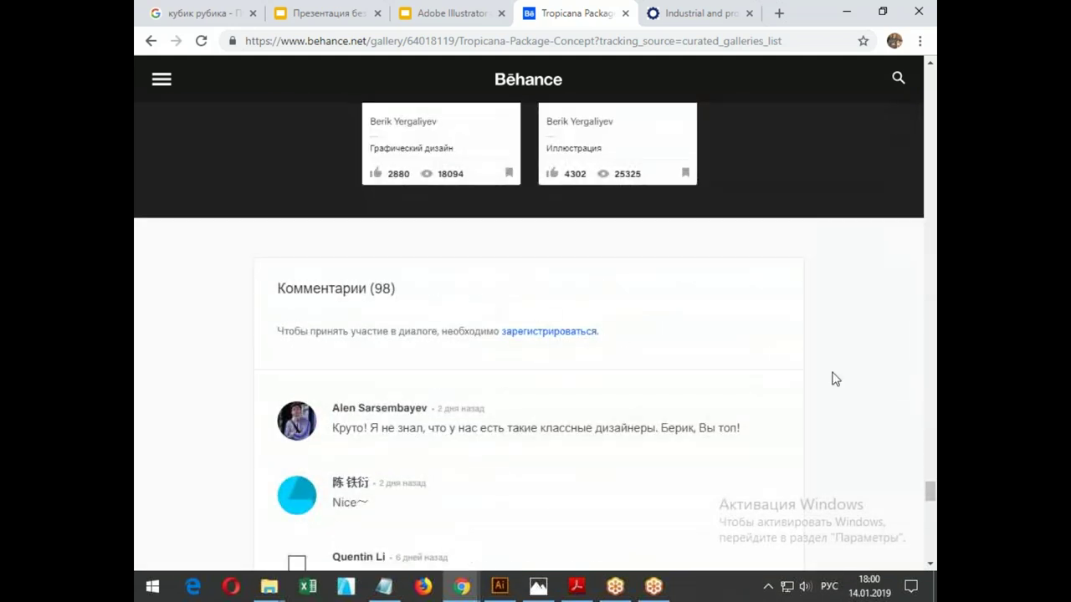
{"action": "scroll", "coordinate": [835, 379], "scroll_direction": "down", "scroll_amount": 4}
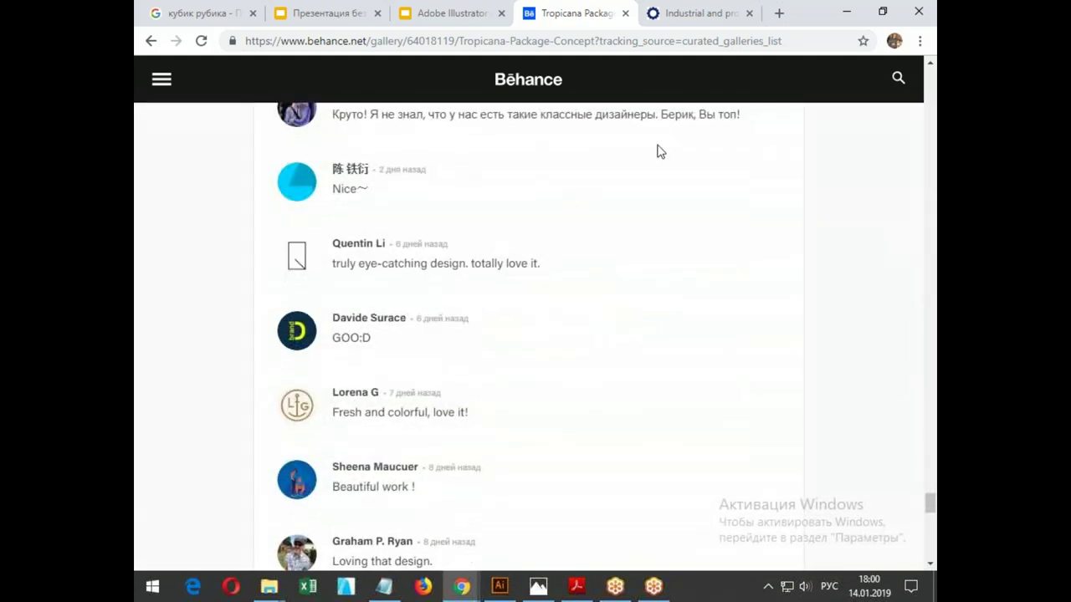
{"action": "scroll", "coordinate": [545, 328], "scroll_direction": "down", "scroll_amount": 4}
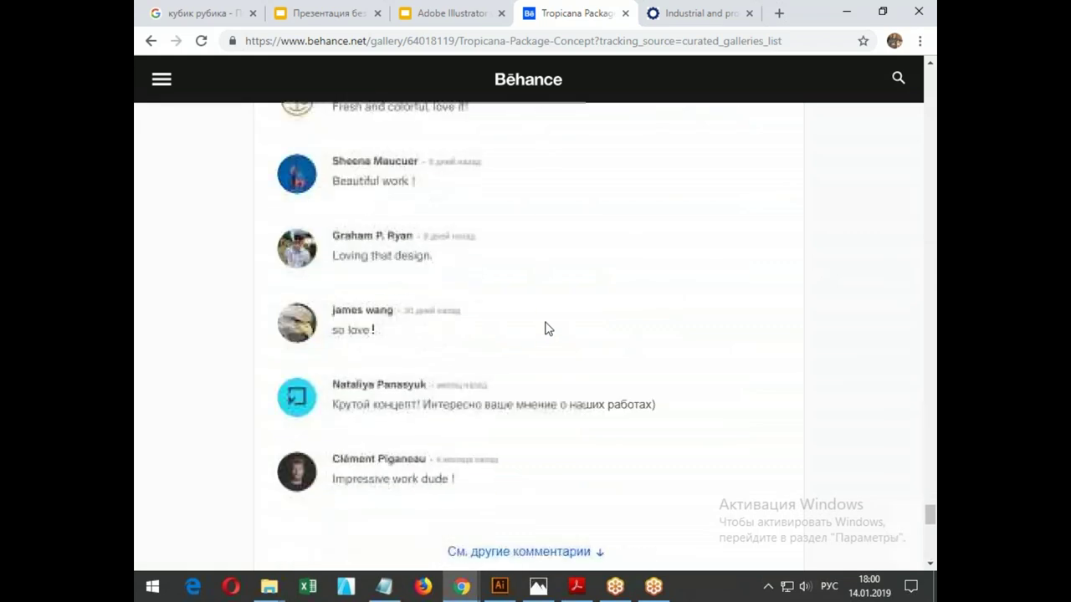
{"action": "scroll", "coordinate": [545, 328], "scroll_direction": "up", "scroll_amount": 4}
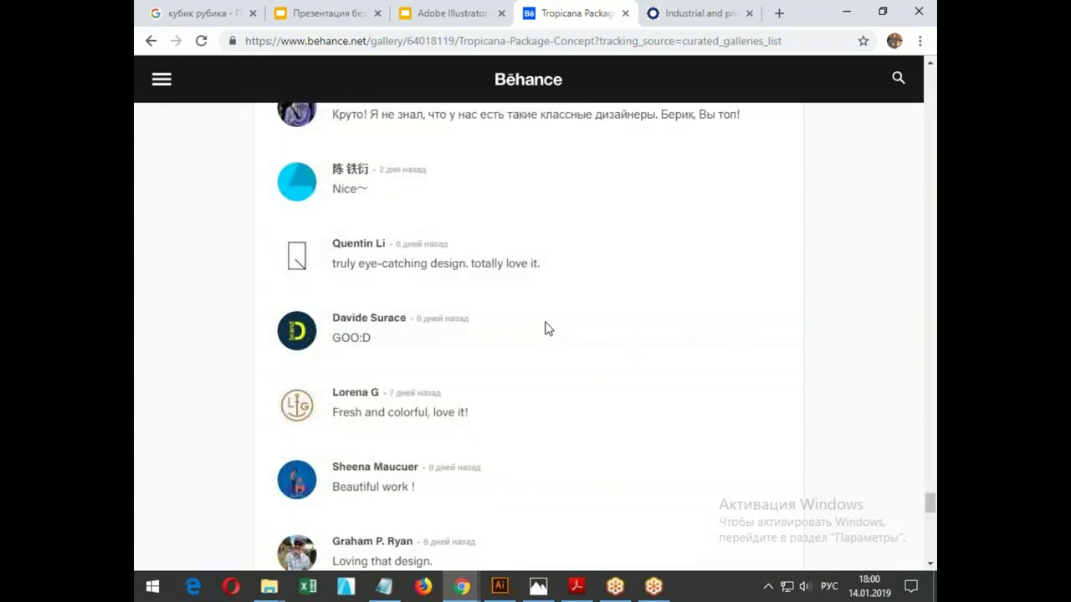
{"action": "scroll", "coordinate": [545, 328], "scroll_direction": "up", "scroll_amount": 2}
{"action": "scroll", "coordinate": [544, 328], "scroll_direction": "up", "scroll_amount": 3}
{"action": "scroll", "coordinate": [893, 405], "scroll_direction": "up", "scroll_amount": 4}
{"action": "scroll", "coordinate": [794, 412], "scroll_direction": "up", "scroll_amount": 1}
{"action": "scroll", "coordinate": [794, 412], "scroll_direction": "up", "scroll_amount": 3}
{"action": "scroll", "coordinate": [794, 412], "scroll_direction": "up", "scroll_amount": 2}
{"action": "scroll", "coordinate": [529, 335], "scroll_direction": "up", "scroll_amount": 2}
{"action": "scroll", "coordinate": [529, 335], "scroll_direction": "up", "scroll_amount": 2}
{"action": "scroll", "coordinate": [529, 335], "scroll_direction": "up", "scroll_amount": 2}
{"action": "scroll", "coordinate": [529, 335], "scroll_direction": "up", "scroll_amount": 1}
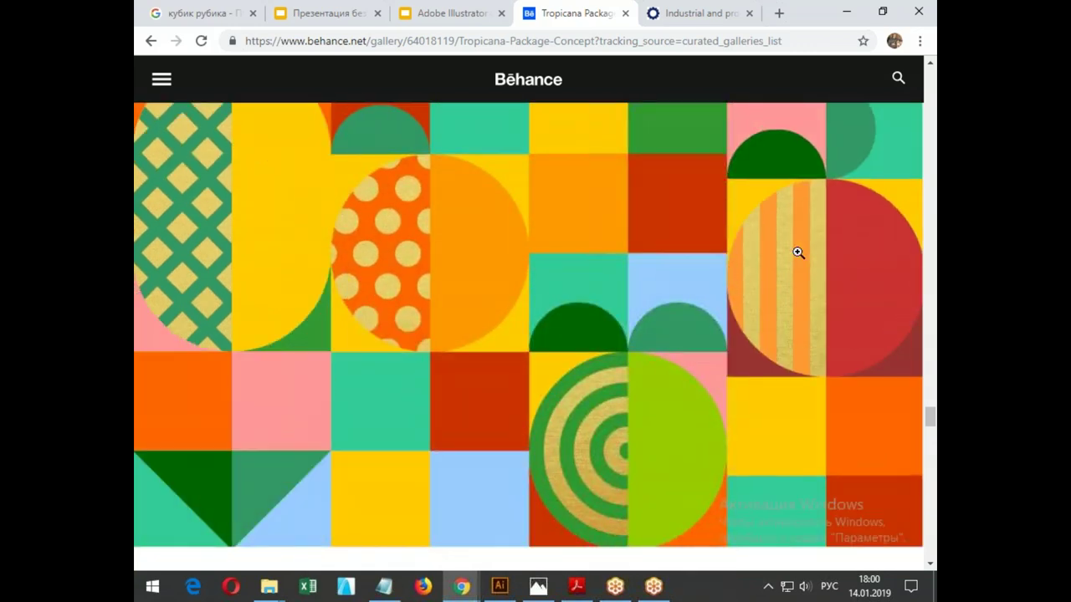
Copy the pattern image's URL and paste it into a new tab.
{"action": "right_click", "coordinate": [533, 220]}
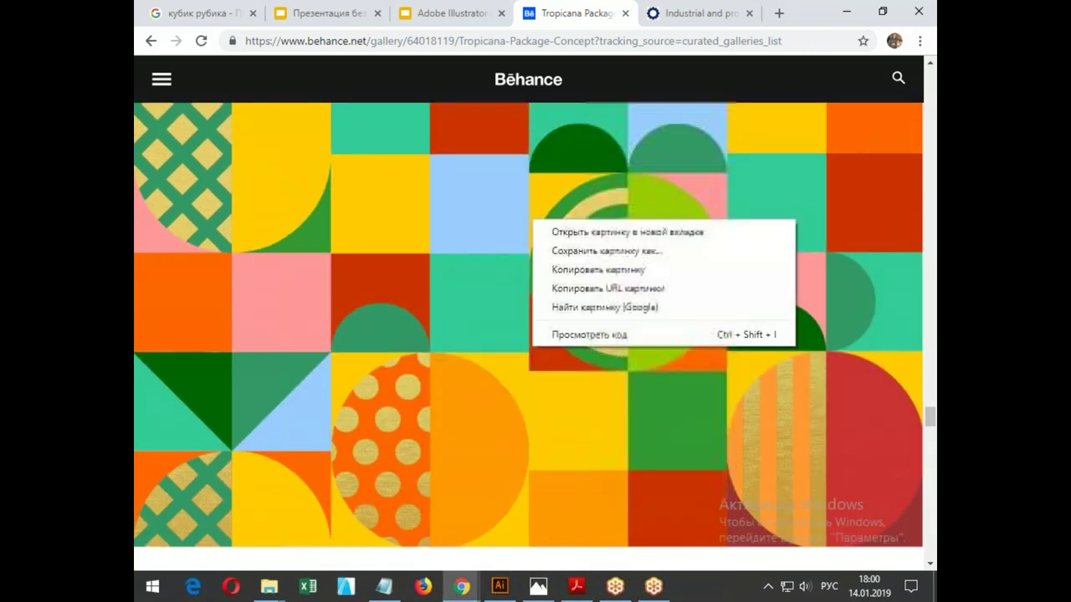
{"action": "left_click", "coordinate": [609, 287]}
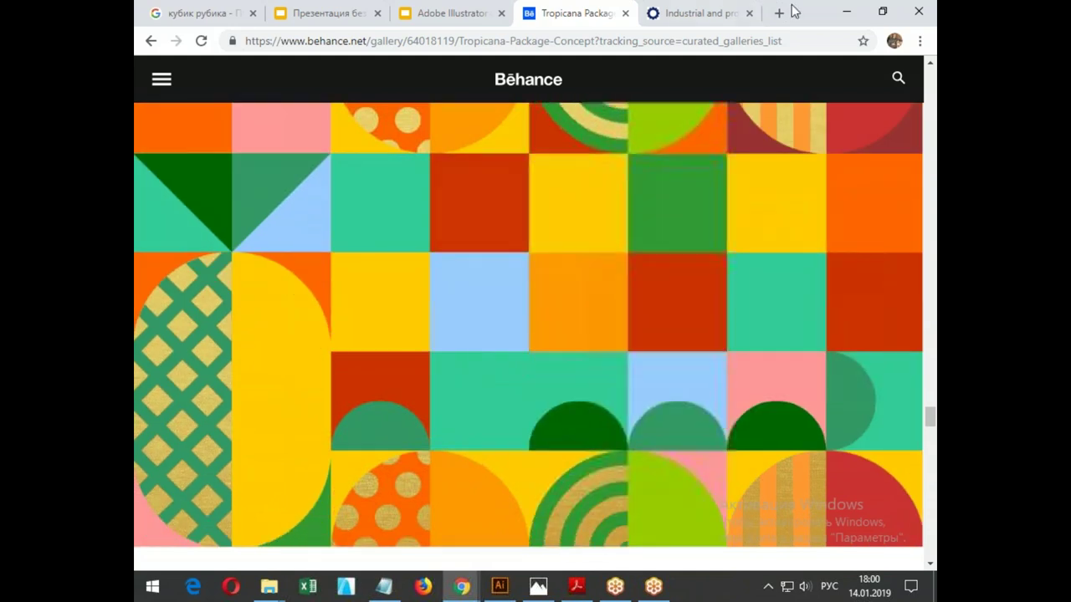
{"action": "left_click", "coordinate": [778, 14]}
{"action": "type", "text": "https://mir-s3-cdn-cf.behance.net/project_modules/max_1200/af47d264018119.5ac5abb10ee55.gif"}
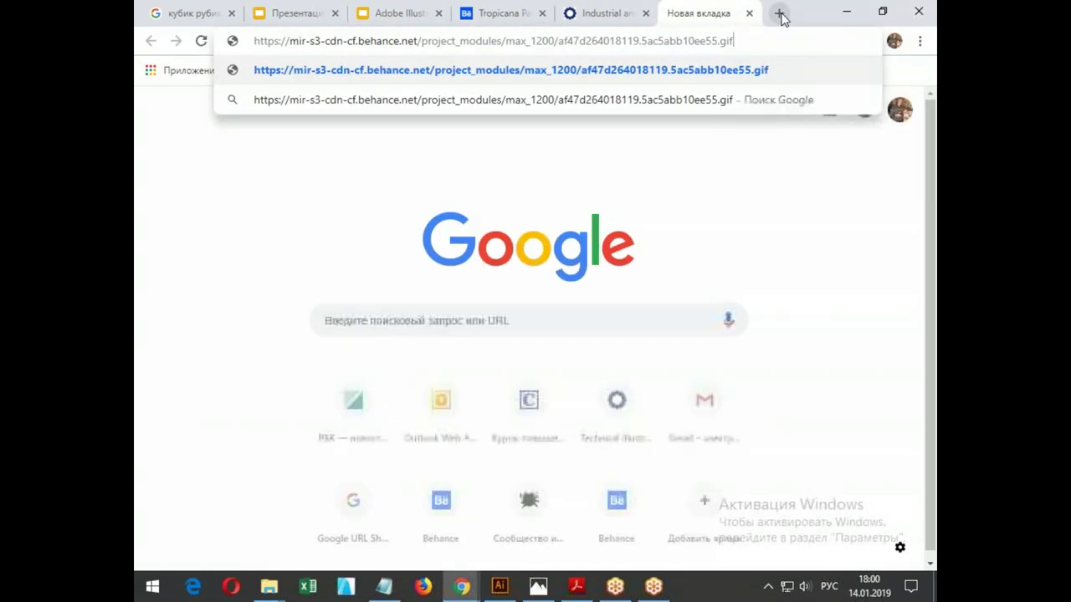
Return to the Tropicana project page and open another blank tab.
{"action": "left_click", "coordinate": [626, 15]}
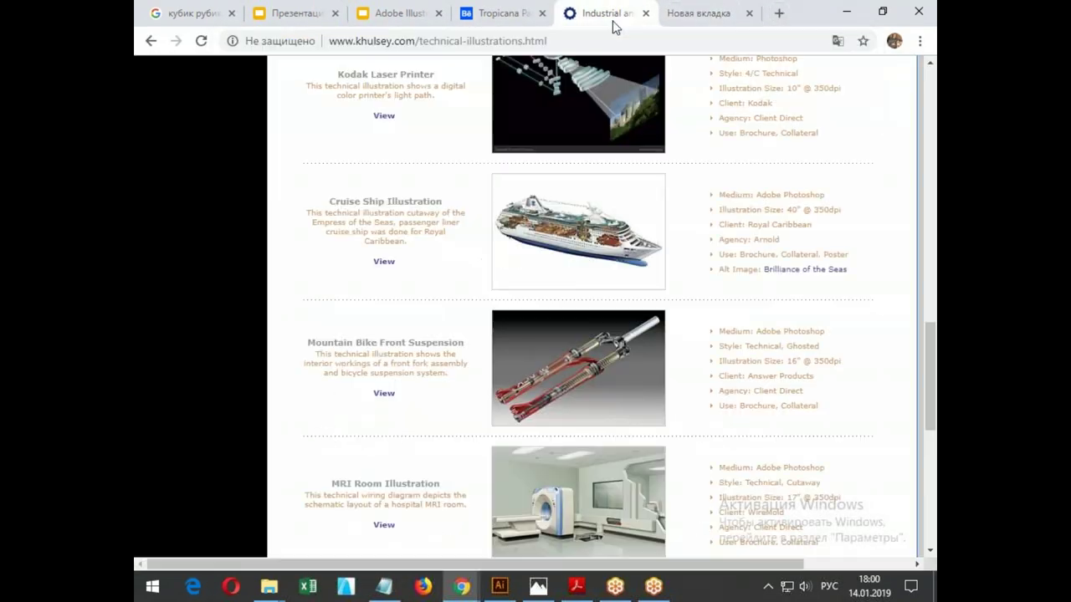
{"action": "left_click", "coordinate": [507, 13]}
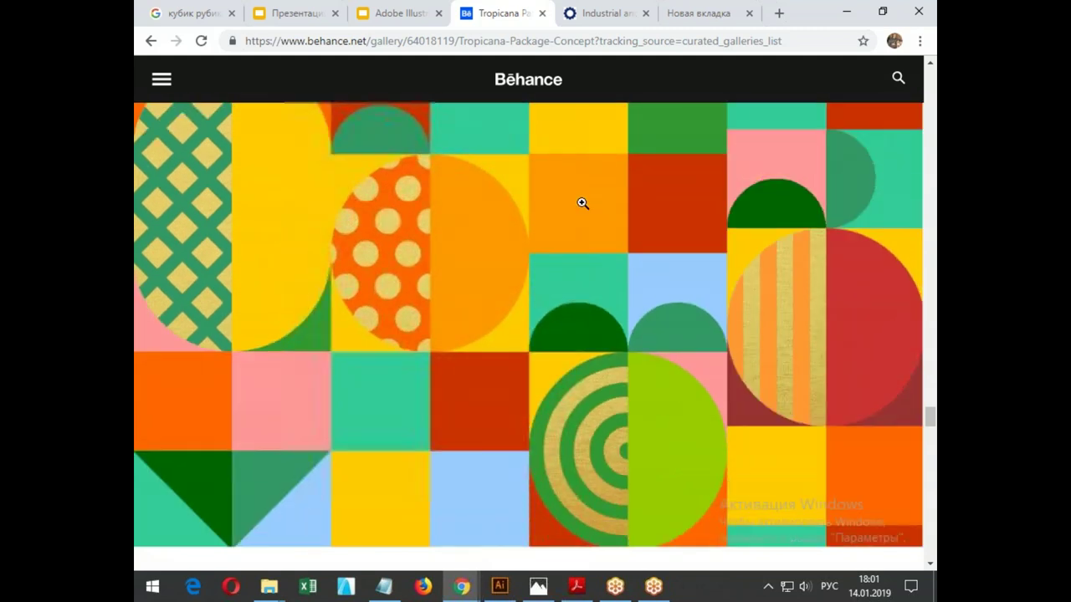
{"action": "left_click", "coordinate": [780, 13]}
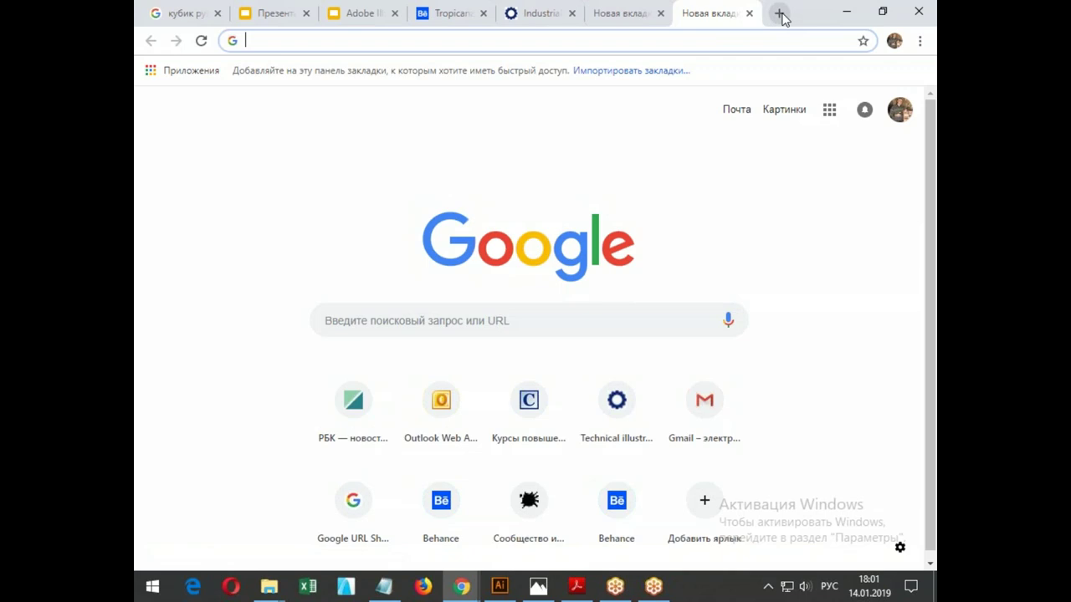
Type and delete a stray letter in the new tab's address bar, then switch to Illustrator.
{"action": "type", "text": "з"}
{"action": "key", "text": "BackSpace"}
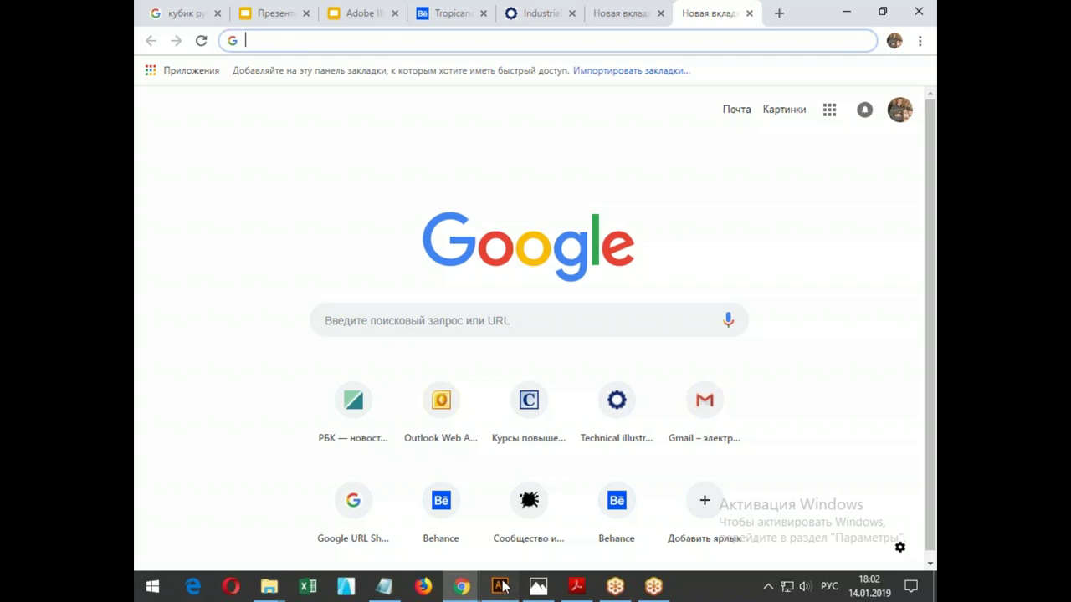
{"action": "left_click", "coordinate": [500, 587]}
Create a new blank A4 print document (210 × 297 mm) and pick the Rectangle tool.
{"action": "left_click", "coordinate": [213, 15]}
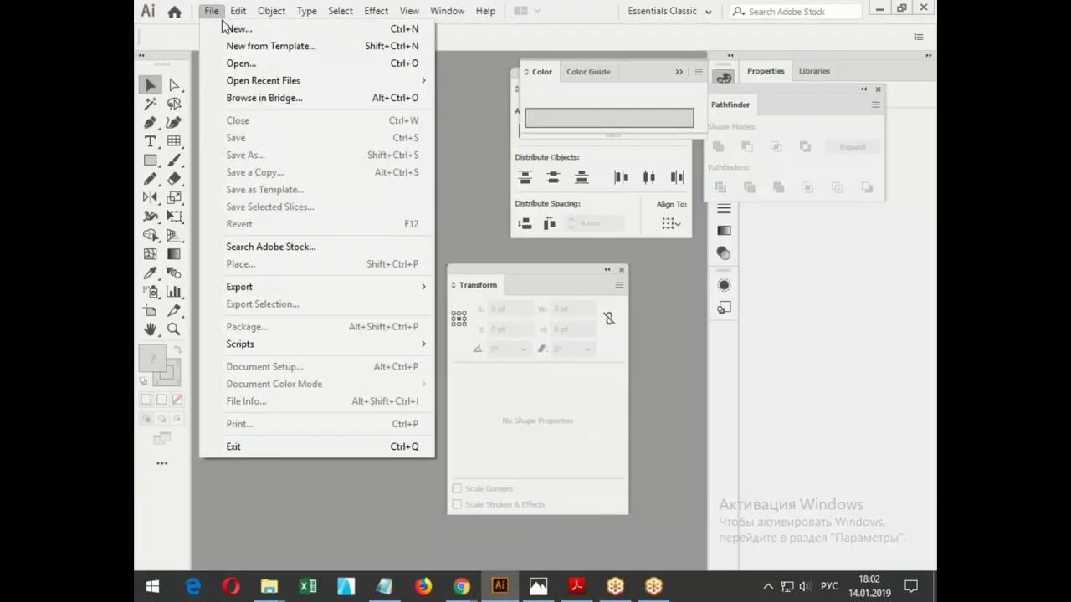
{"action": "left_click", "coordinate": [234, 28]}
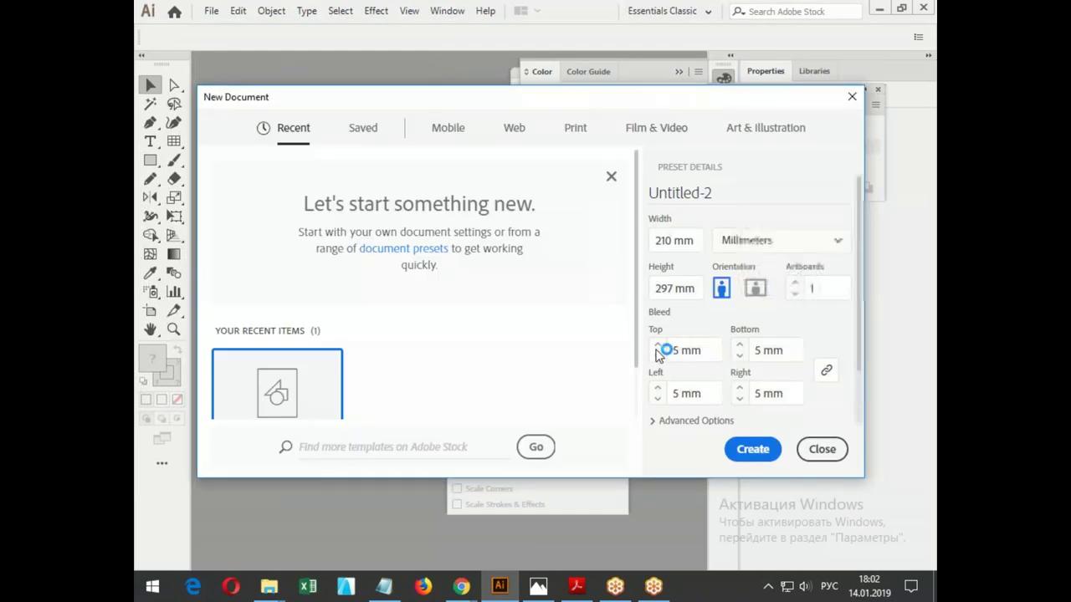
{"action": "left_click", "coordinate": [575, 130]}
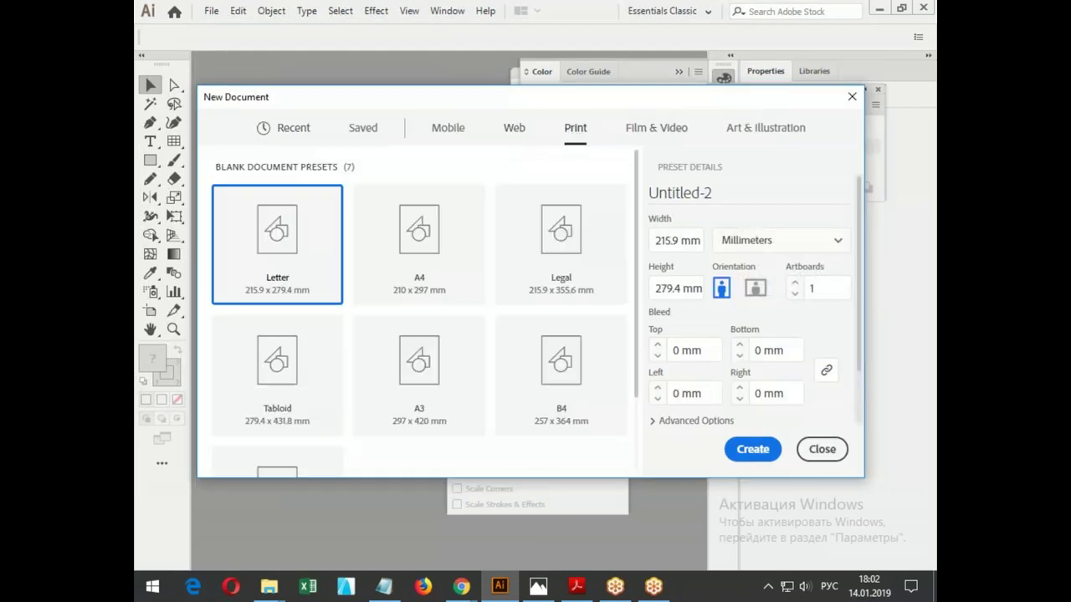
{"action": "left_click", "coordinate": [428, 266]}
{"action": "left_click", "coordinate": [753, 448]}
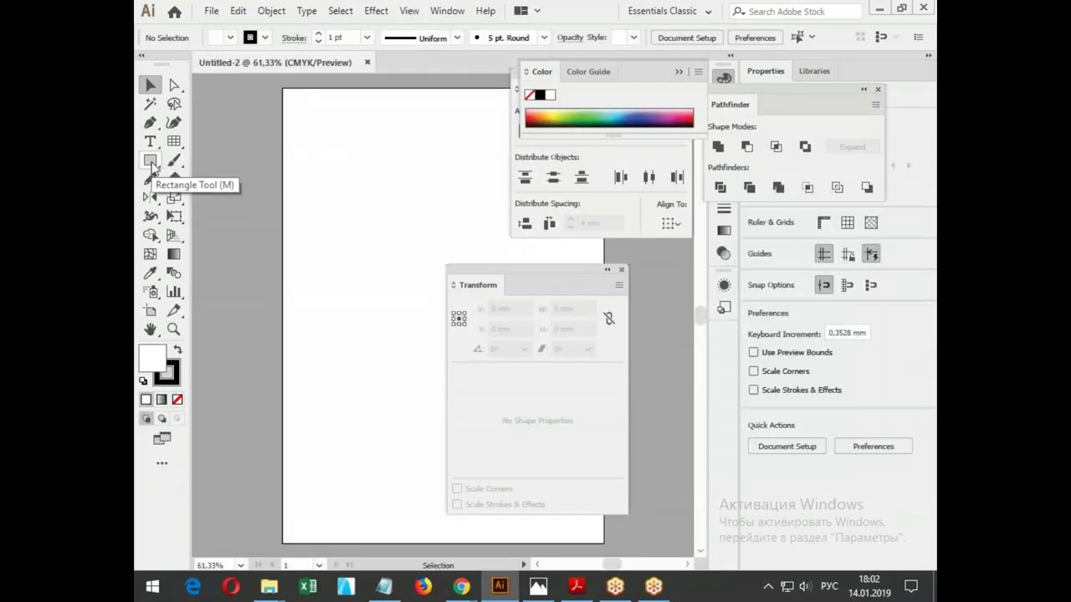
{"action": "left_click", "coordinate": [151, 160]}
Draw an outlined rectangle about 51 × 79 mm near the upper left and rotate it to 335.9°.
{"action": "left_click_drag", "start_coordinate": [330, 170], "coordinate": [410, 291]}
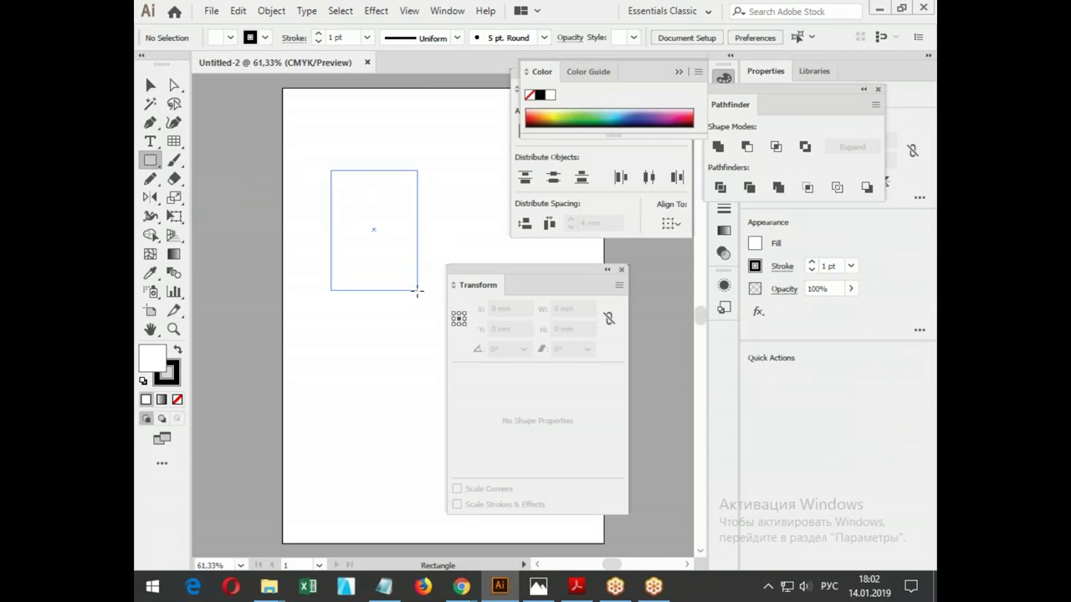
{"action": "left_click", "coordinate": [151, 85]}
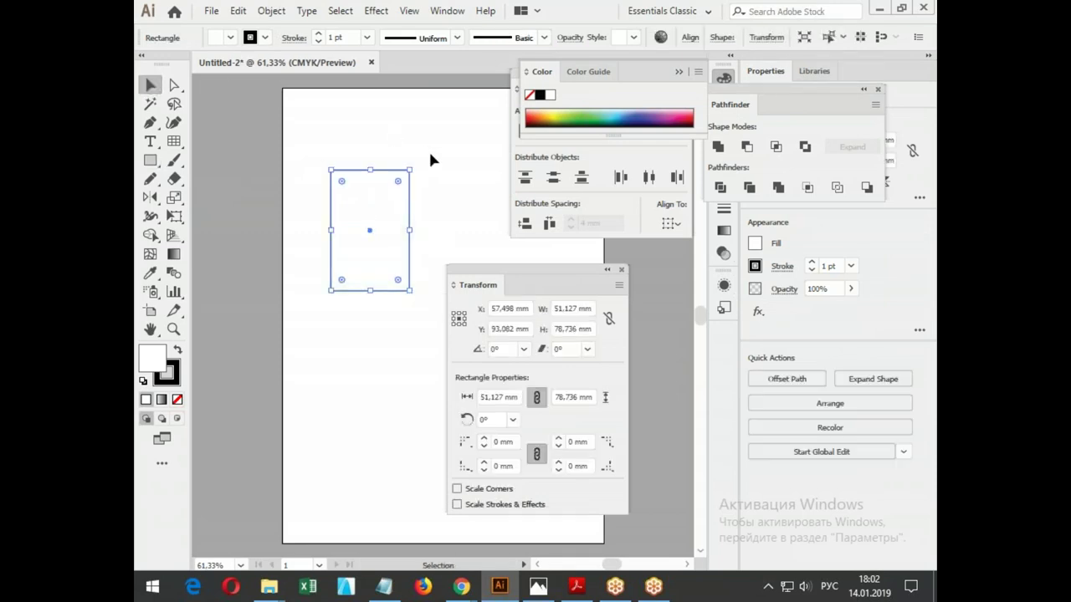
{"action": "left_click_drag", "start_coordinate": [412, 164], "coordinate": [445, 212]}
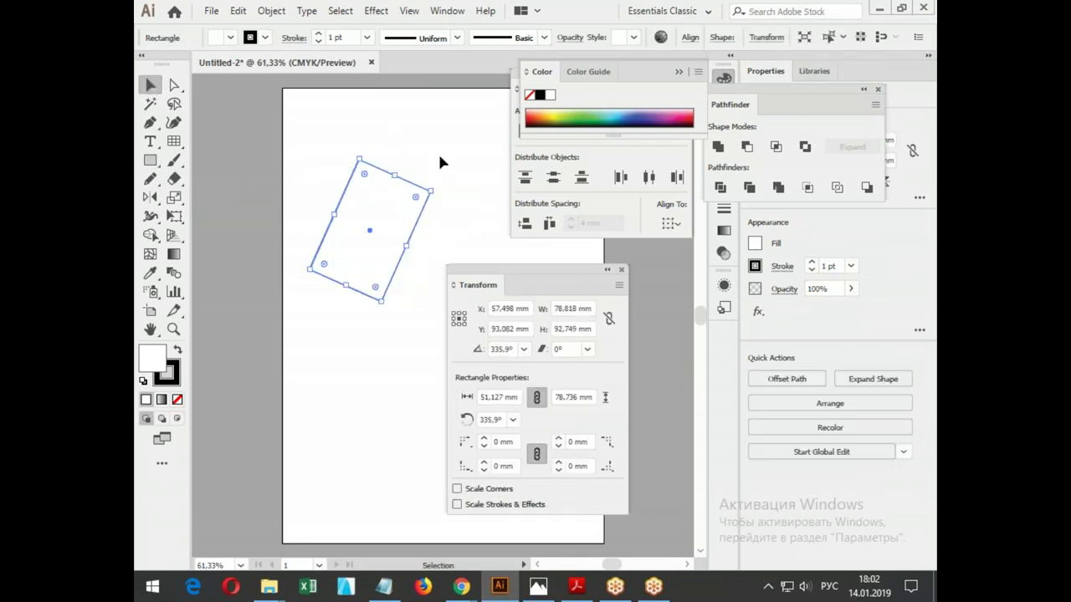
{"action": "left_click_drag", "start_coordinate": [486, 277], "coordinate": [552, 313]}
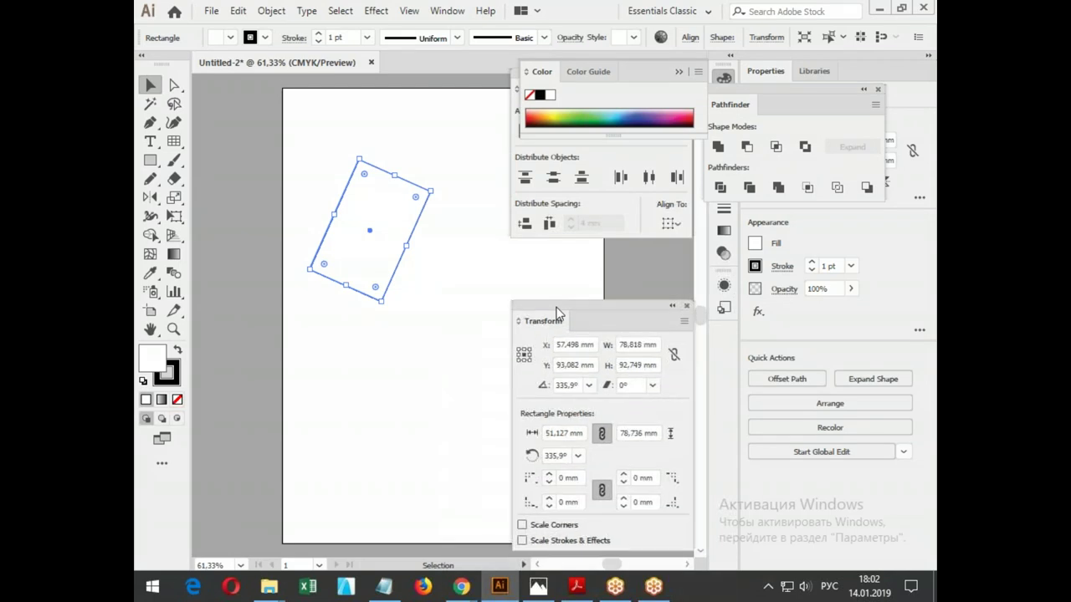
{"action": "left_click", "coordinate": [447, 311]}
{"action": "left_click_drag", "start_coordinate": [334, 216], "coordinate": [321, 206]}
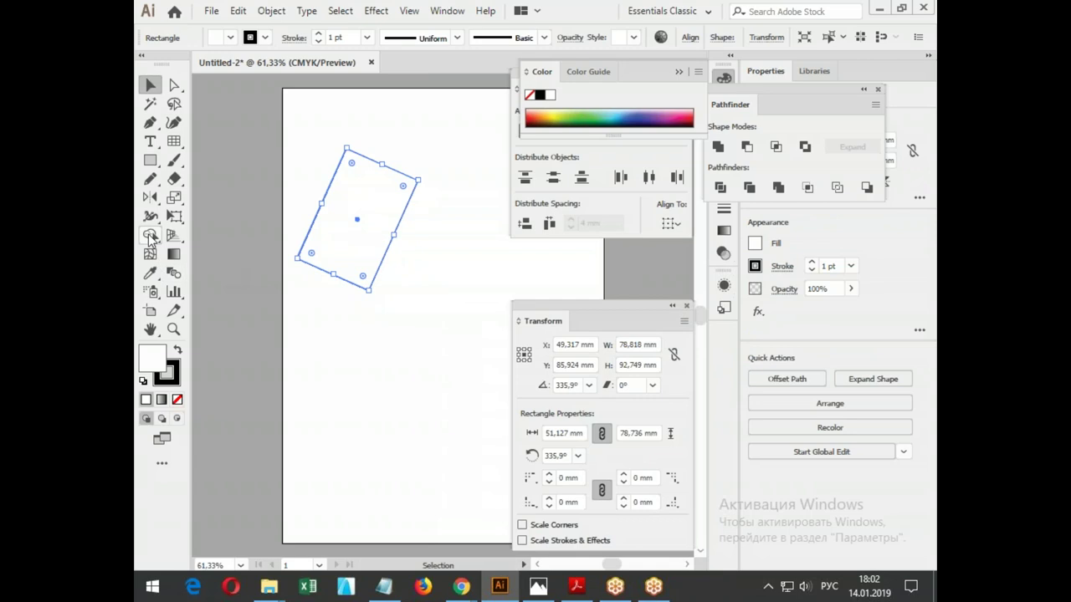
{"action": "left_click", "coordinate": [151, 199]}
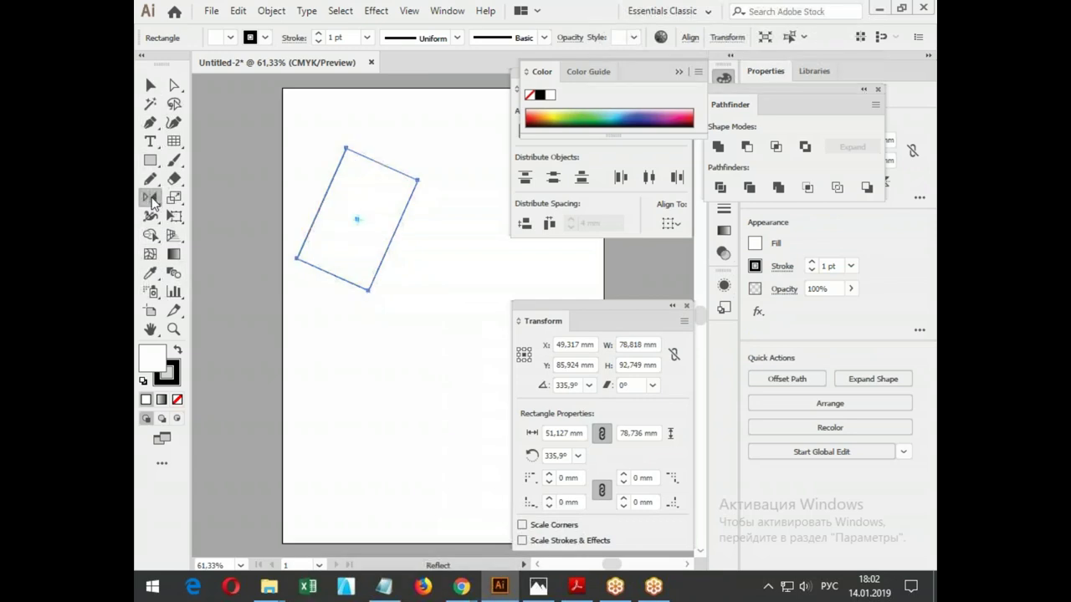
Make a vertically mirrored copy of the rectangle, then lower the original and stretch it to 83.803 mm tall.
{"action": "left_click", "coordinate": [419, 178], "text": "alt"}
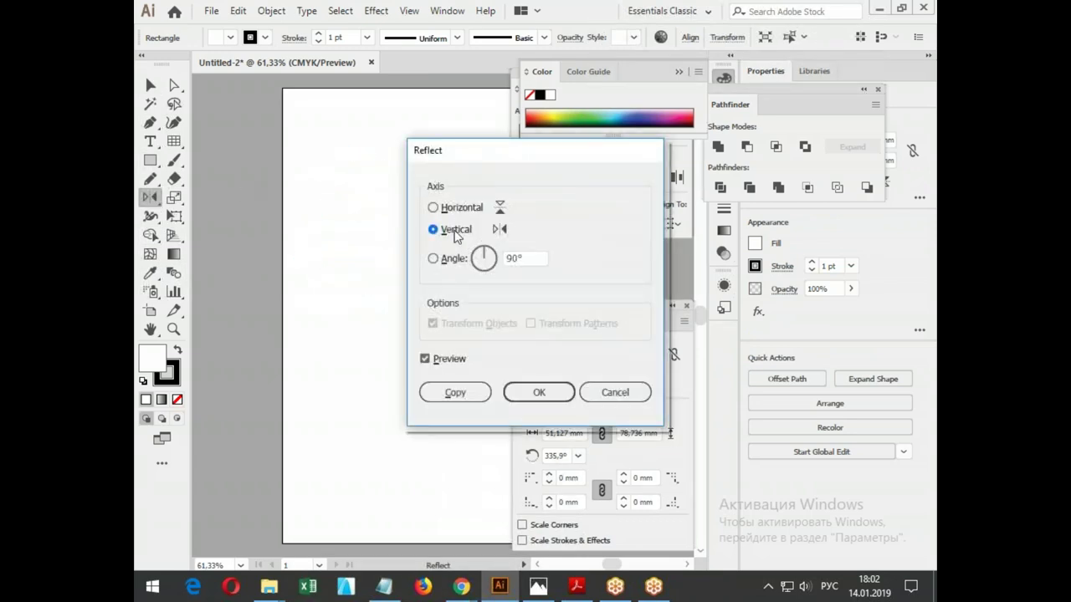
{"action": "left_click", "coordinate": [470, 392]}
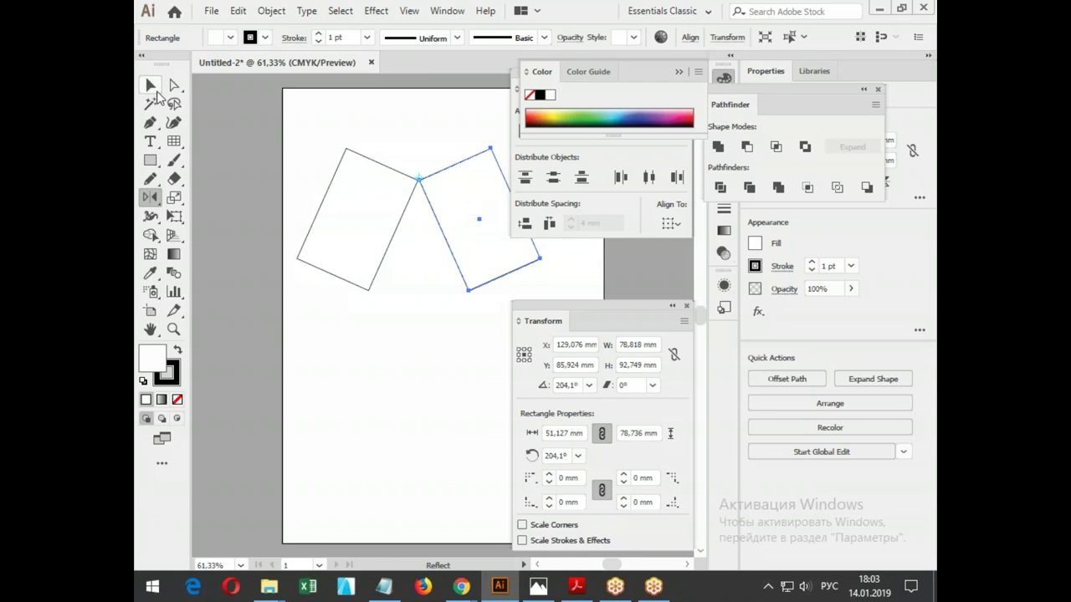
{"action": "left_click", "coordinate": [151, 87]}
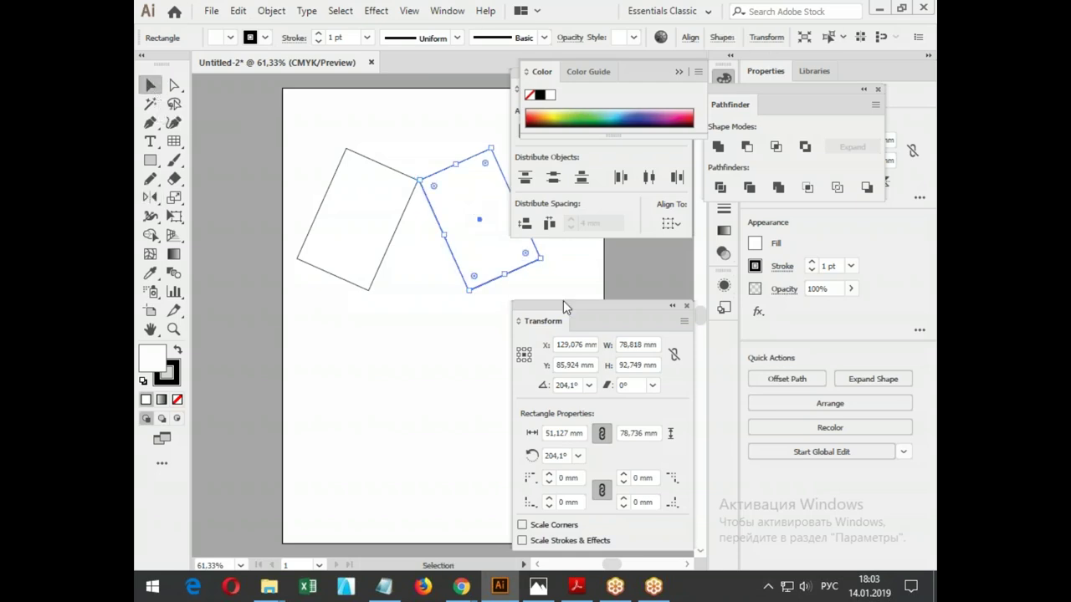
{"action": "left_click", "coordinate": [374, 283]}
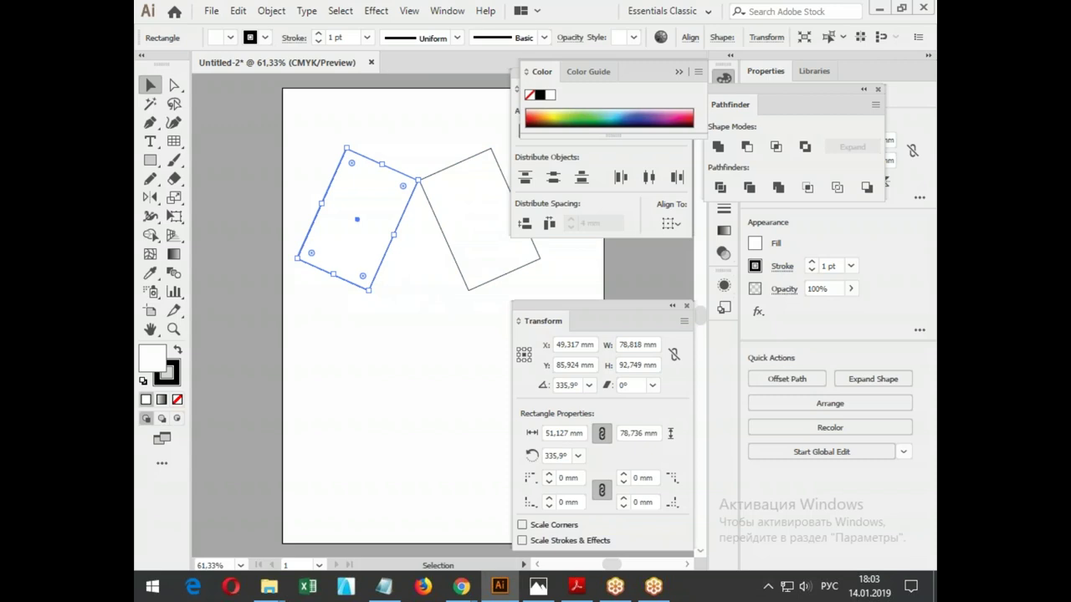
{"action": "left_click_drag", "start_coordinate": [375, 282], "coordinate": [378, 356]}
{"action": "mouse_move", "coordinate": [382, 238]}
{"action": "left_mouse_down"}
{"action": "mouse_move", "coordinate": [413, 179]}
{"action": "mouse_move", "coordinate": [384, 232]}
{"action": "left_mouse_up"}
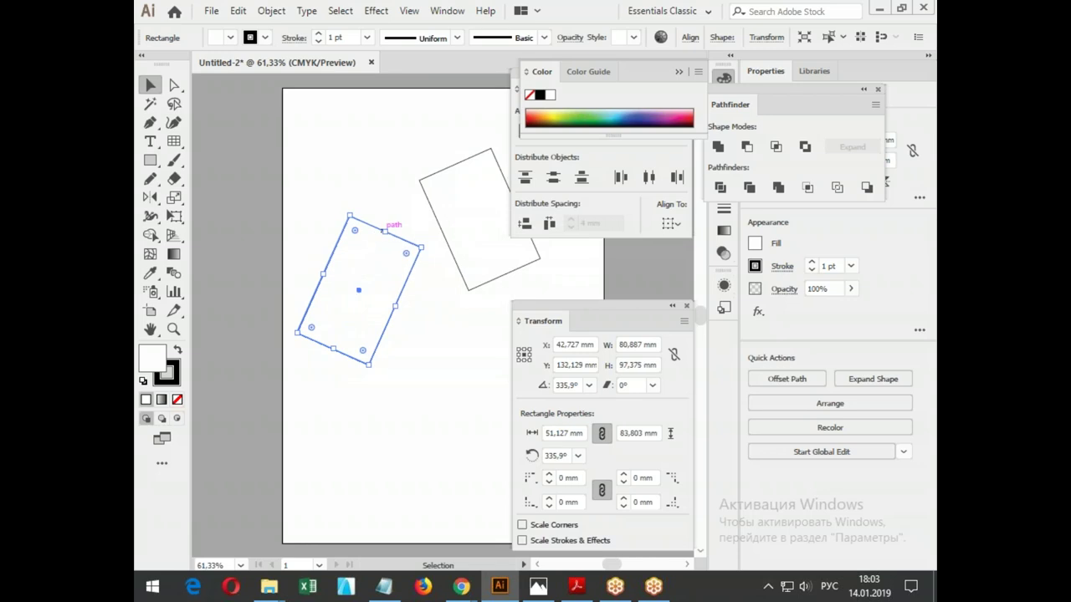
Stretch the left rectangle to 128.754 mm tall and reposition both rectangles.
{"action": "key", "text": "a"}
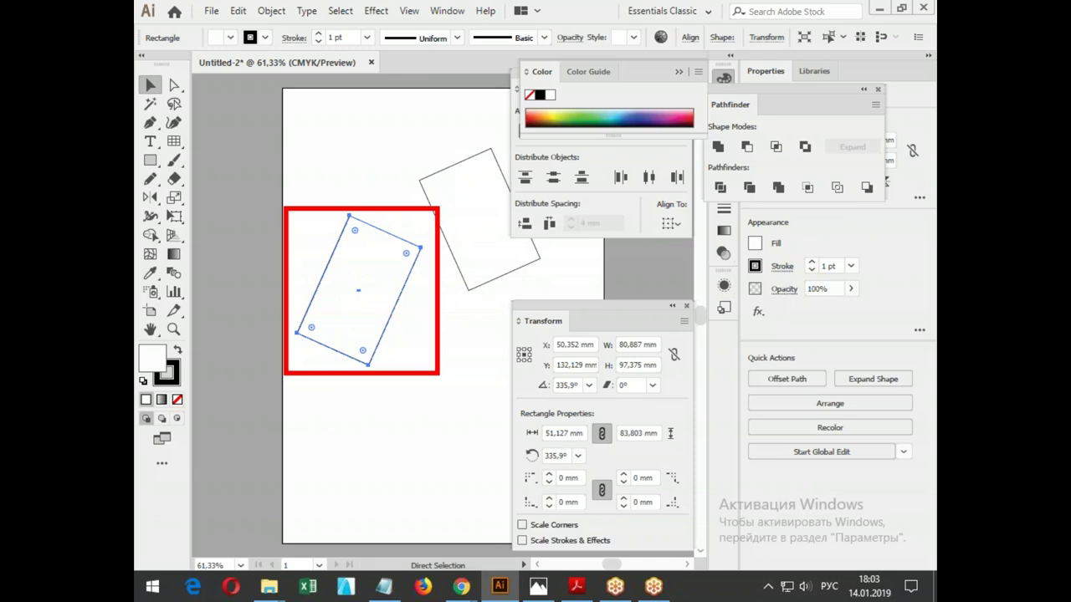
{"action": "key", "text": "v"}
{"action": "left_click_drag", "start_coordinate": [385, 231], "coordinate": [412, 167]}
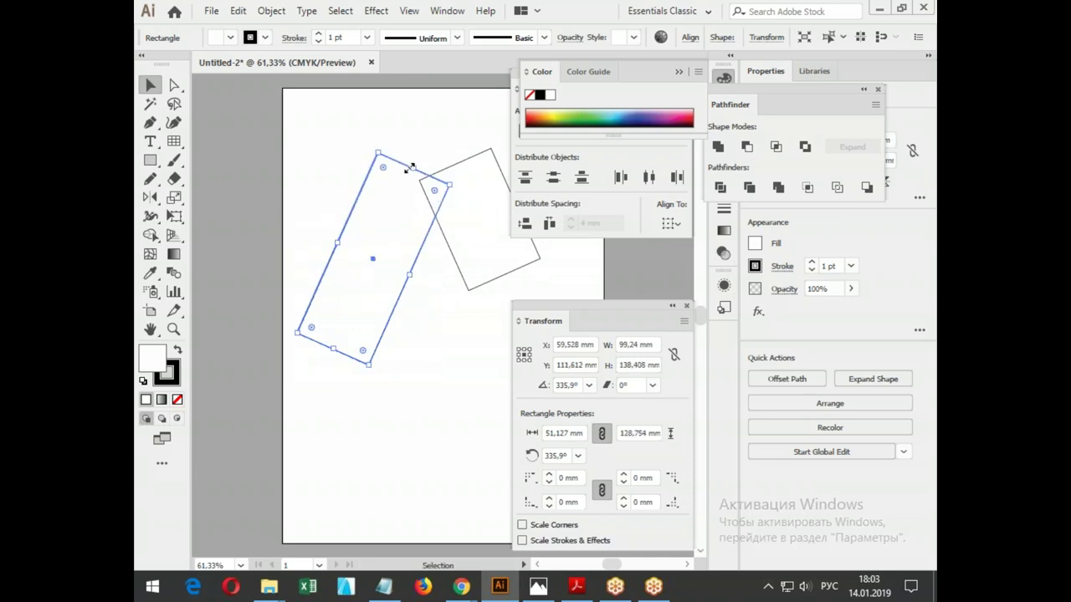
{"action": "left_click_drag", "start_coordinate": [410, 168], "coordinate": [383, 215]}
{"action": "left_click_drag", "start_coordinate": [376, 263], "coordinate": [381, 216]}
{"action": "left_click_drag", "start_coordinate": [460, 225], "coordinate": [438, 249]}
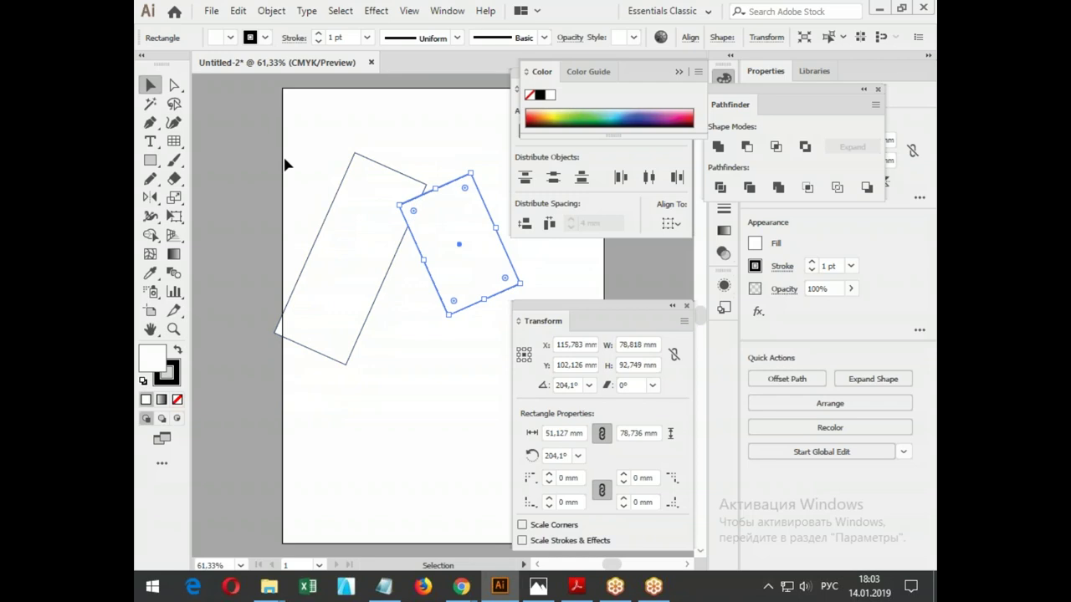
{"action": "left_click_drag", "start_coordinate": [475, 260], "coordinate": [515, 301]}
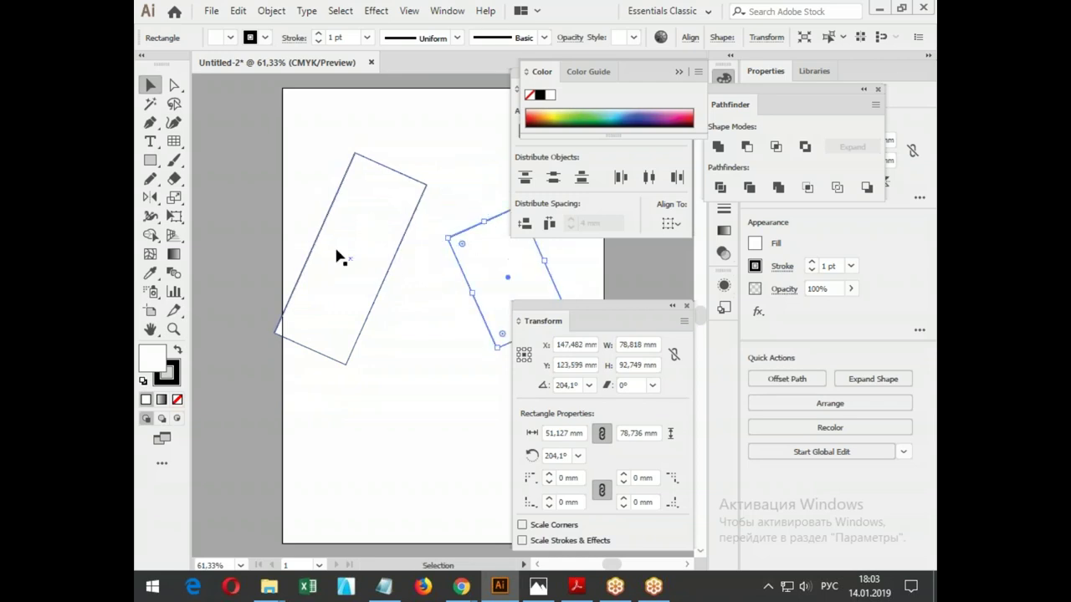
{"action": "left_click_drag", "start_coordinate": [336, 247], "coordinate": [393, 205]}
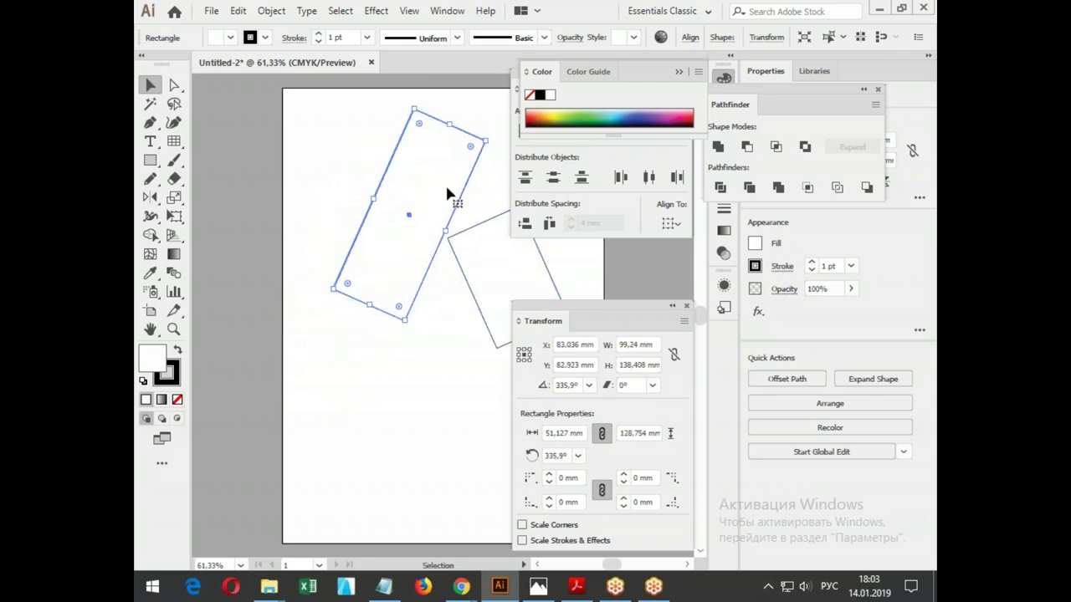
{"action": "left_click_drag", "start_coordinate": [394, 162], "coordinate": [377, 165]}
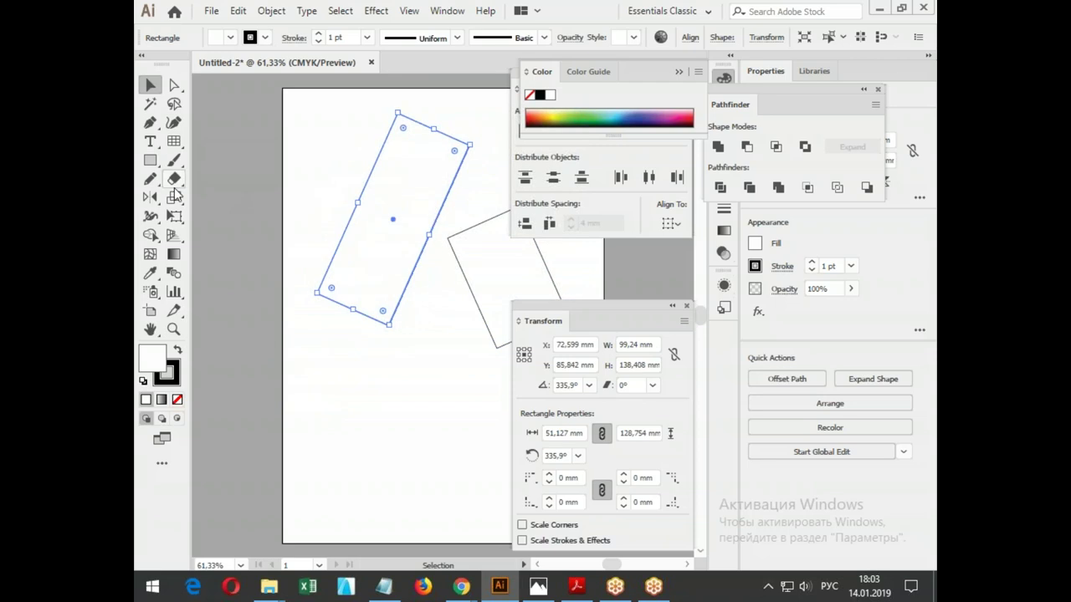
Draw three straight lines across the tall rectangle: horizontal, diagonal and across the lower corner.
{"action": "left_click", "coordinate": [173, 141]}
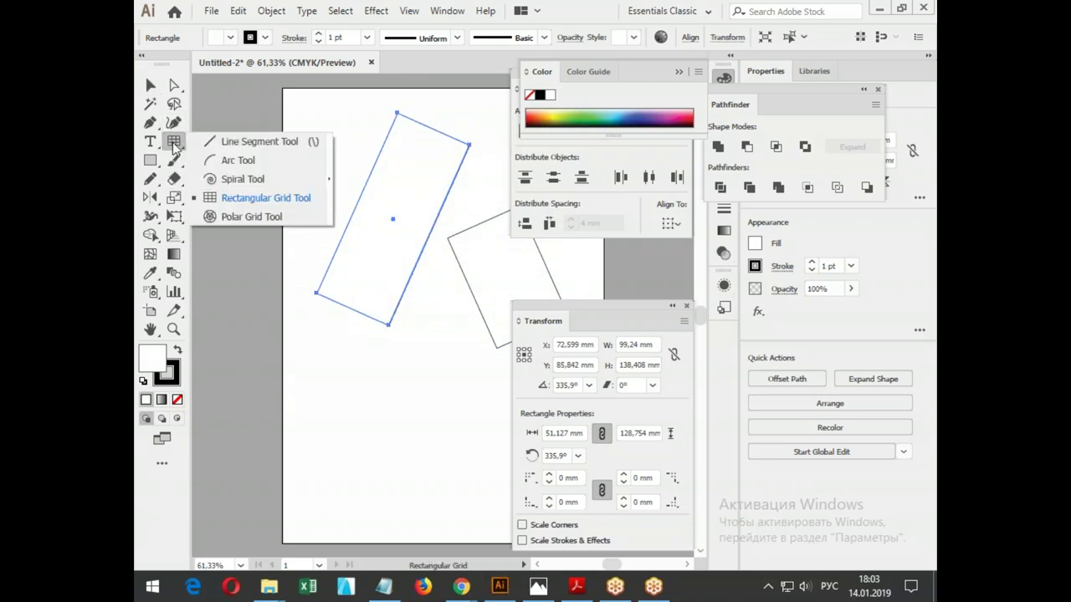
{"action": "left_click", "coordinate": [224, 142]}
{"action": "left_click_drag", "start_coordinate": [350, 162], "coordinate": [474, 160]}
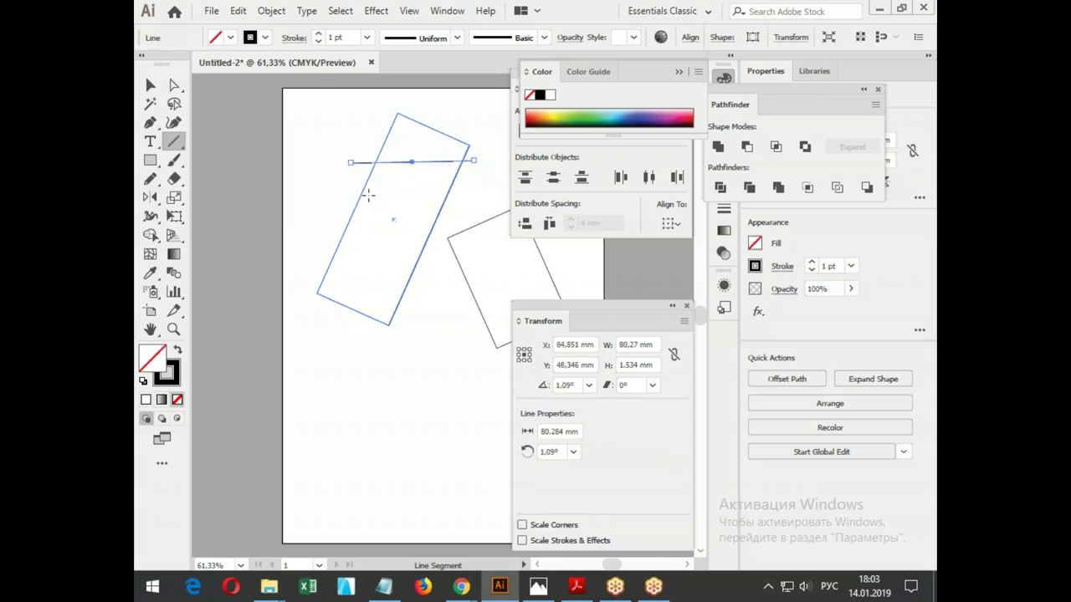
{"action": "left_click_drag", "start_coordinate": [339, 195], "coordinate": [435, 243]}
{"action": "left_click_drag", "start_coordinate": [327, 230], "coordinate": [397, 338]}
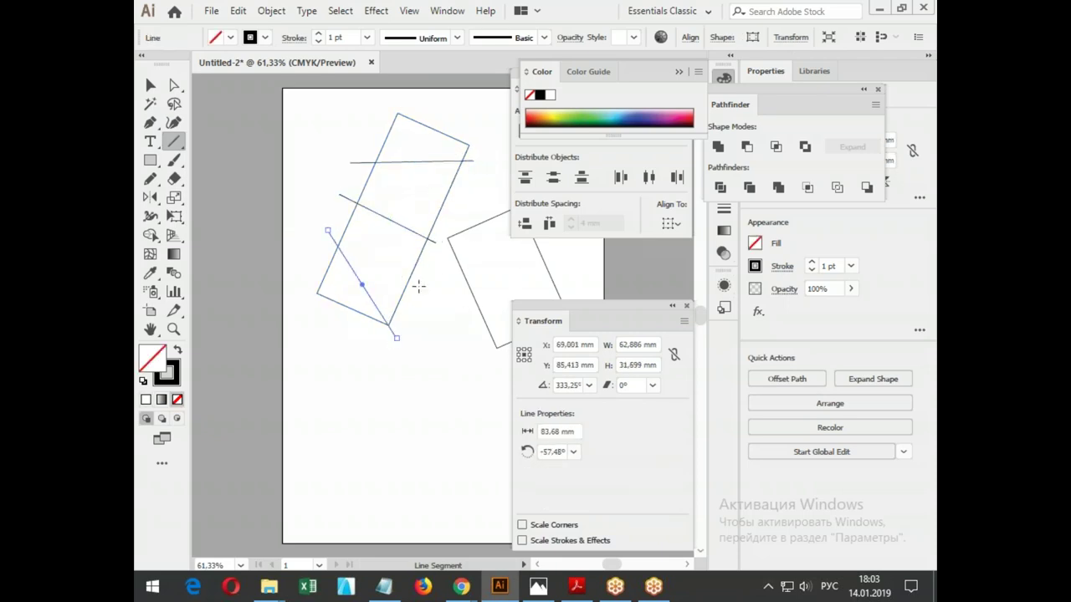
Select the tall rectangle with its lines and Shape-Build the top section in green.
{"action": "left_click", "coordinate": [150, 84]}
{"action": "left_click_drag", "start_coordinate": [284, 96], "coordinate": [418, 329]}
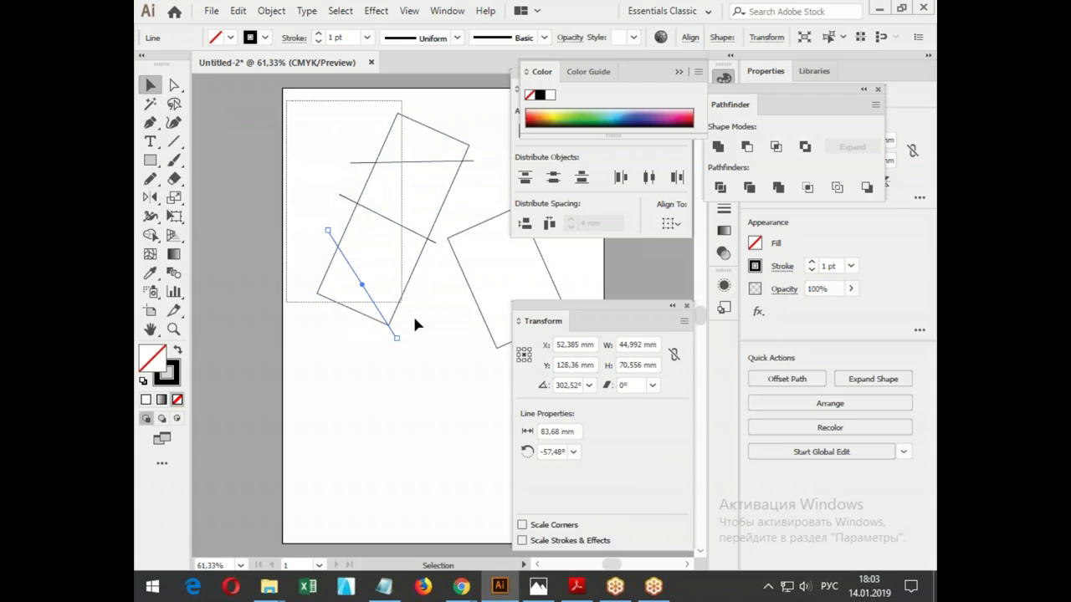
{"action": "left_click", "coordinate": [151, 236]}
{"action": "left_click", "coordinate": [422, 142]}
{"action": "left_click", "coordinate": [578, 128]}
{"action": "left_click", "coordinate": [408, 165]}
{"action": "left_click", "coordinate": [411, 205]}
Fill the remaining sections teal and blue and the lower-left triangle magenta.
{"action": "left_click", "coordinate": [615, 115]}
{"action": "left_click", "coordinate": [413, 210]}
{"action": "key", "text": "Right"}
{"action": "left_click", "coordinate": [404, 249]}
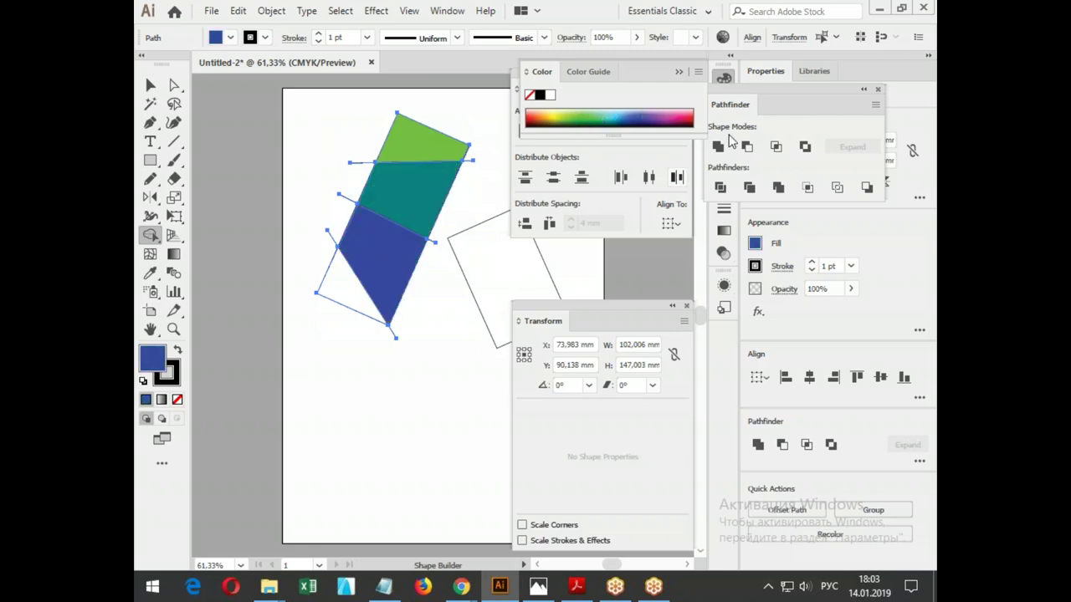
{"action": "left_click", "coordinate": [670, 112]}
{"action": "left_click", "coordinate": [675, 117]}
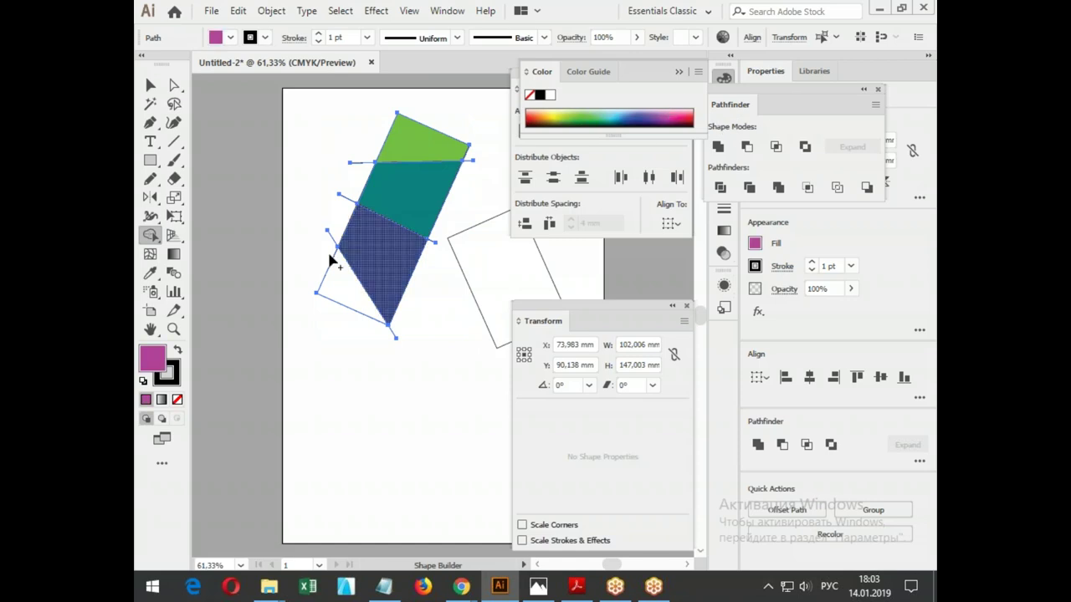
{"action": "left_click", "coordinate": [345, 289]}
Pull the green piece up, inspect the leftover line, then delete all artwork.
{"action": "left_click", "coordinate": [151, 85]}
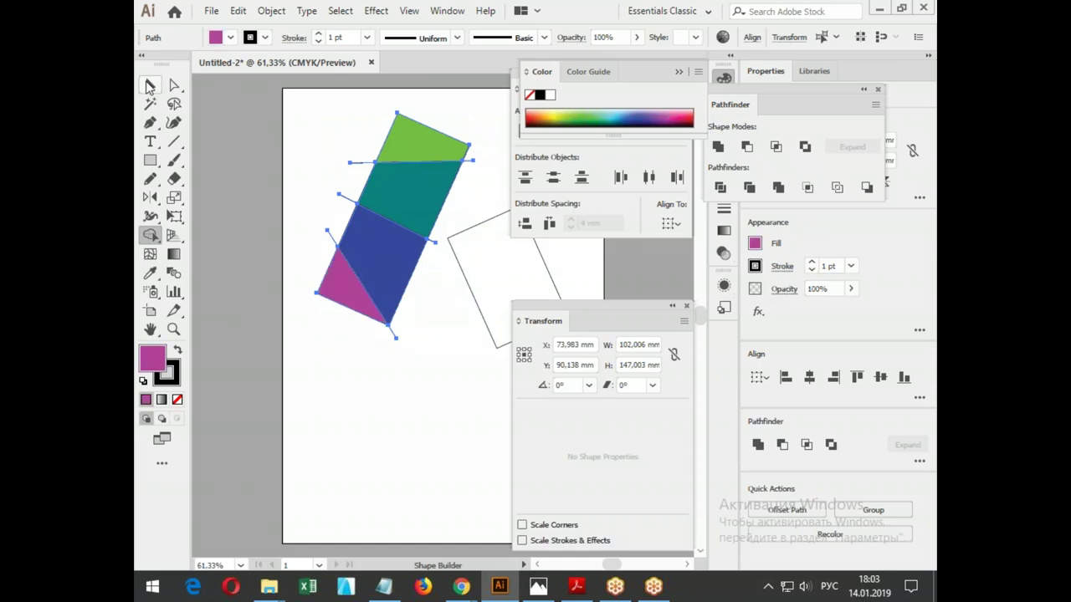
{"action": "left_click", "coordinate": [313, 134]}
{"action": "left_click_drag", "start_coordinate": [422, 149], "coordinate": [422, 135]}
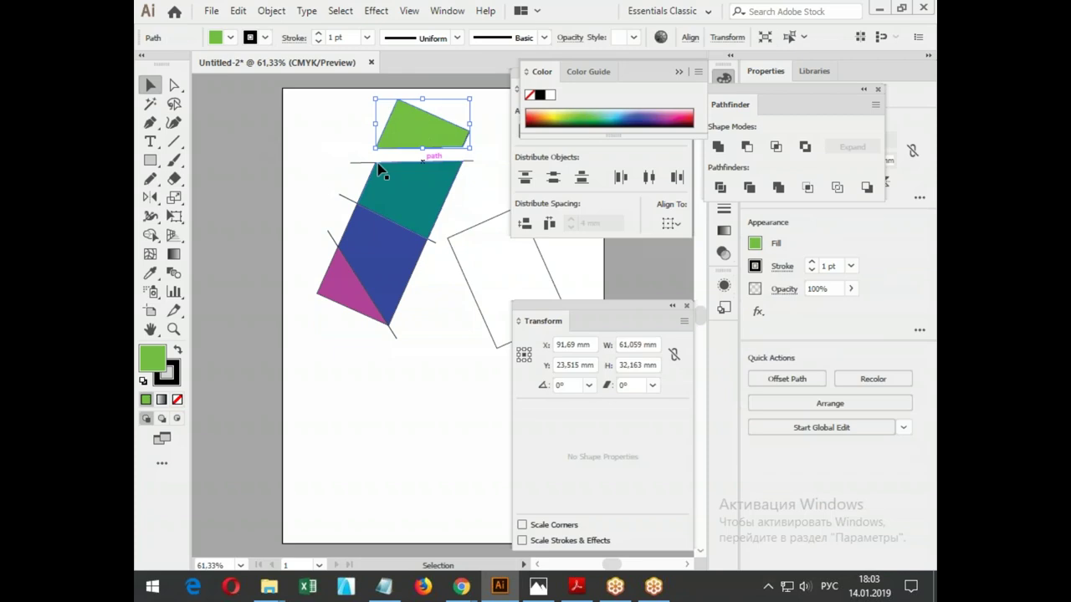
{"action": "left_click", "coordinate": [358, 167]}
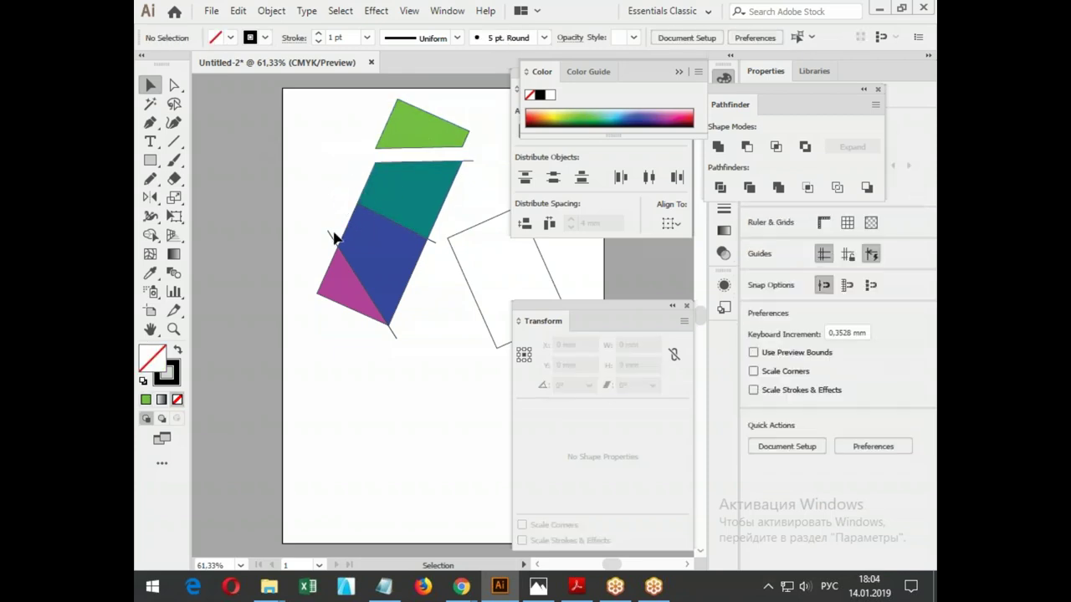
{"action": "left_click", "coordinate": [377, 328]}
{"action": "left_click", "coordinate": [390, 328]}
{"action": "left_click", "coordinate": [447, 260]}
{"action": "left_click_drag", "start_coordinate": [303, 117], "coordinate": [540, 418]}
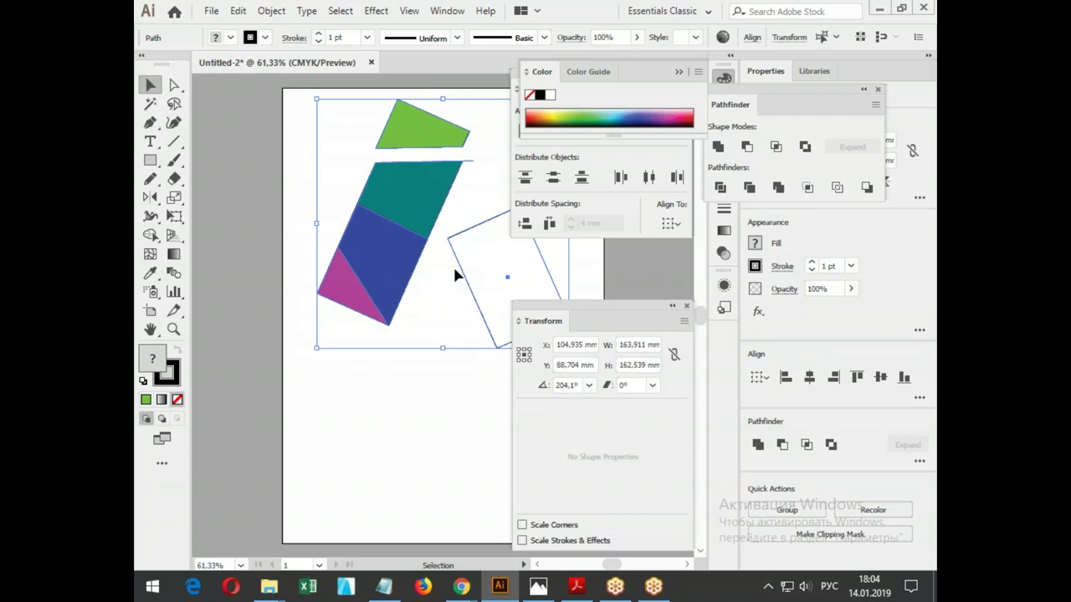
{"action": "key", "text": "Delete"}
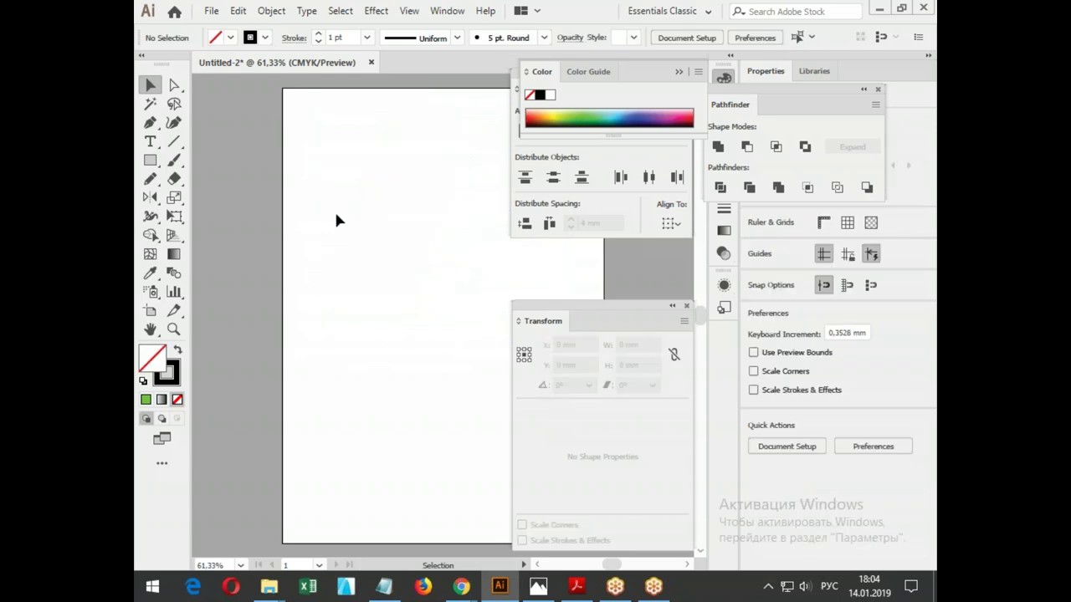
Draw a tall rectangle and fill it with the green-and-yellow floral pattern swatch.
{"action": "left_click", "coordinate": [150, 160]}
{"action": "left_click_drag", "start_coordinate": [313, 139], "coordinate": [443, 371]}
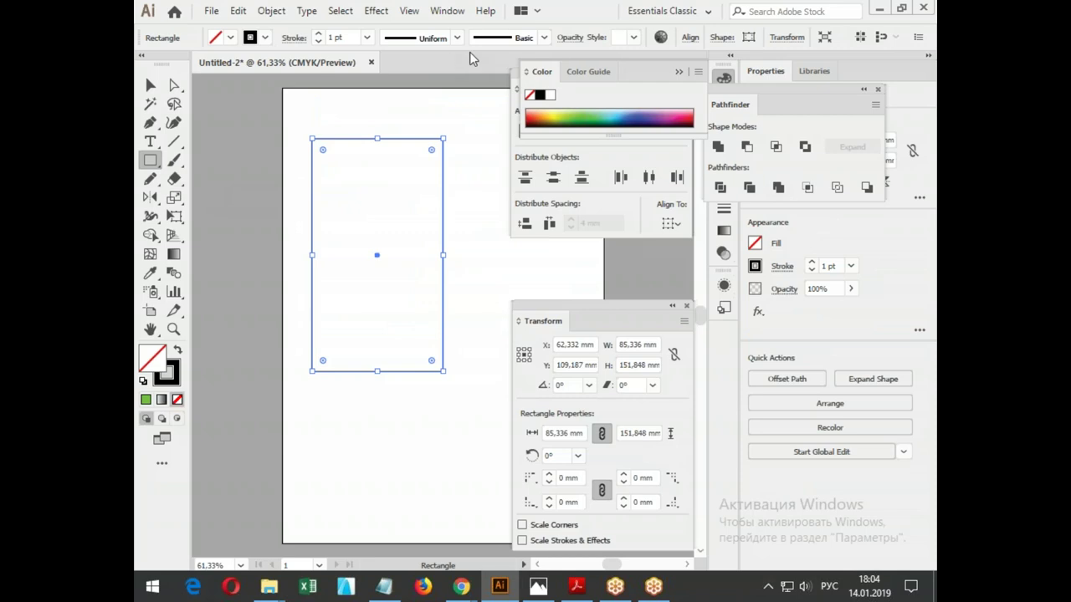
{"action": "left_click", "coordinate": [661, 37]}
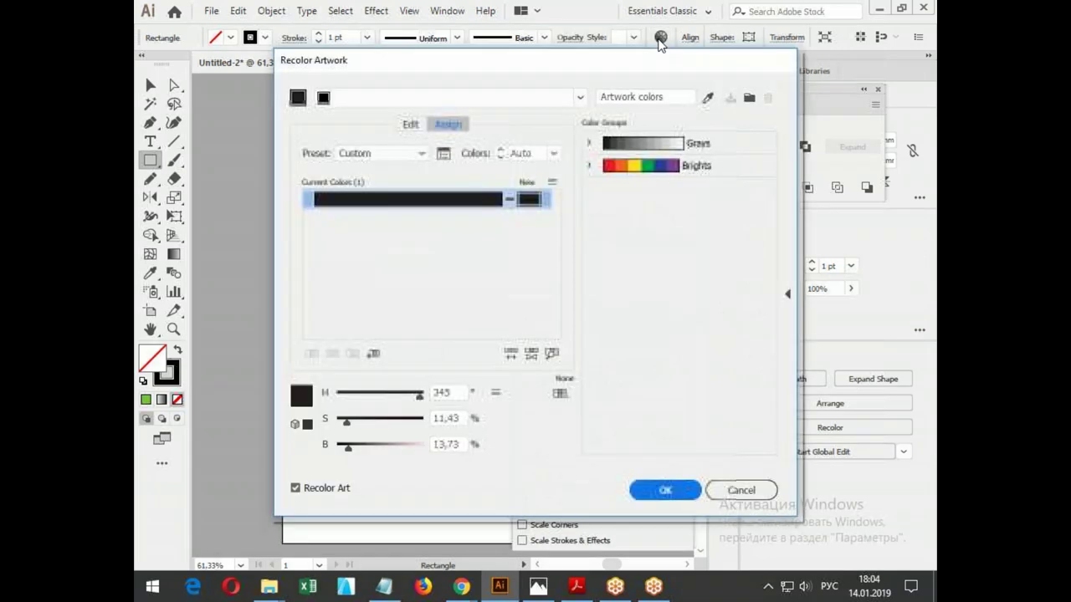
{"action": "left_click", "coordinate": [736, 492]}
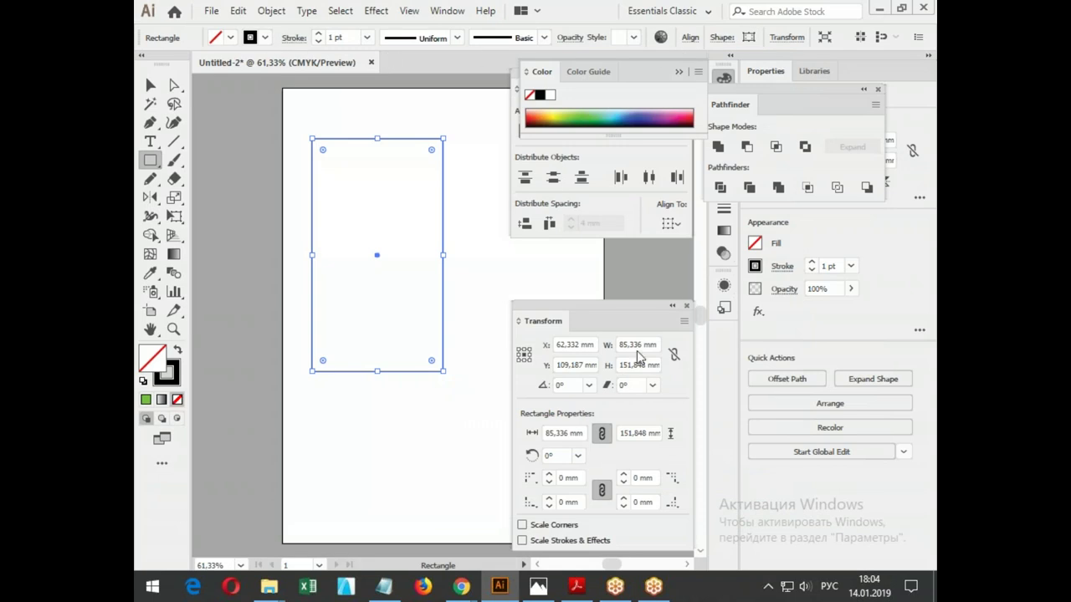
{"action": "left_click", "coordinate": [446, 10]}
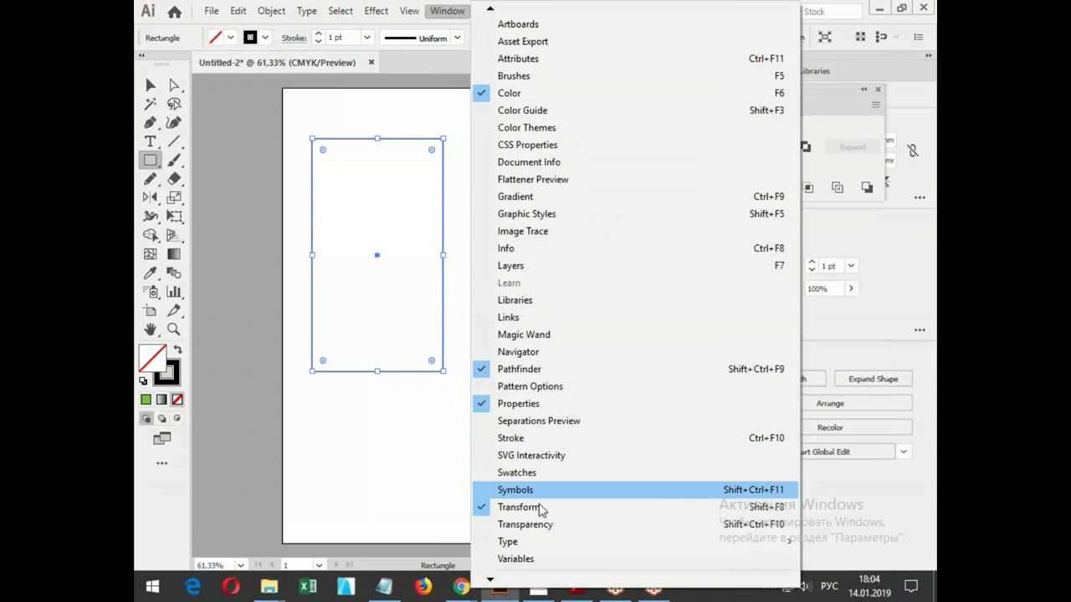
{"action": "left_click", "coordinate": [532, 474]}
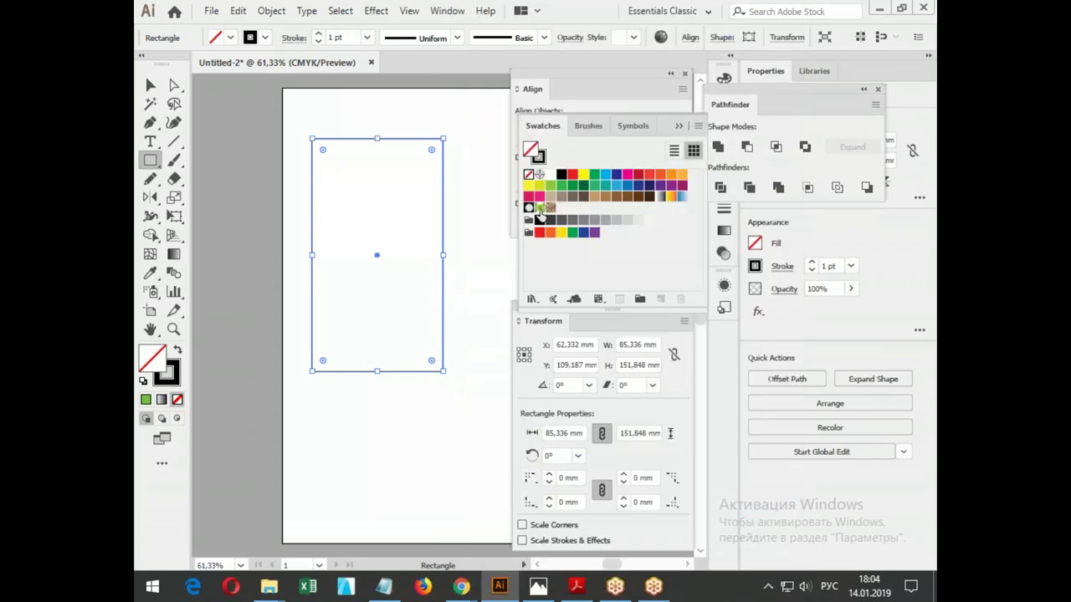
{"action": "left_click", "coordinate": [542, 207]}
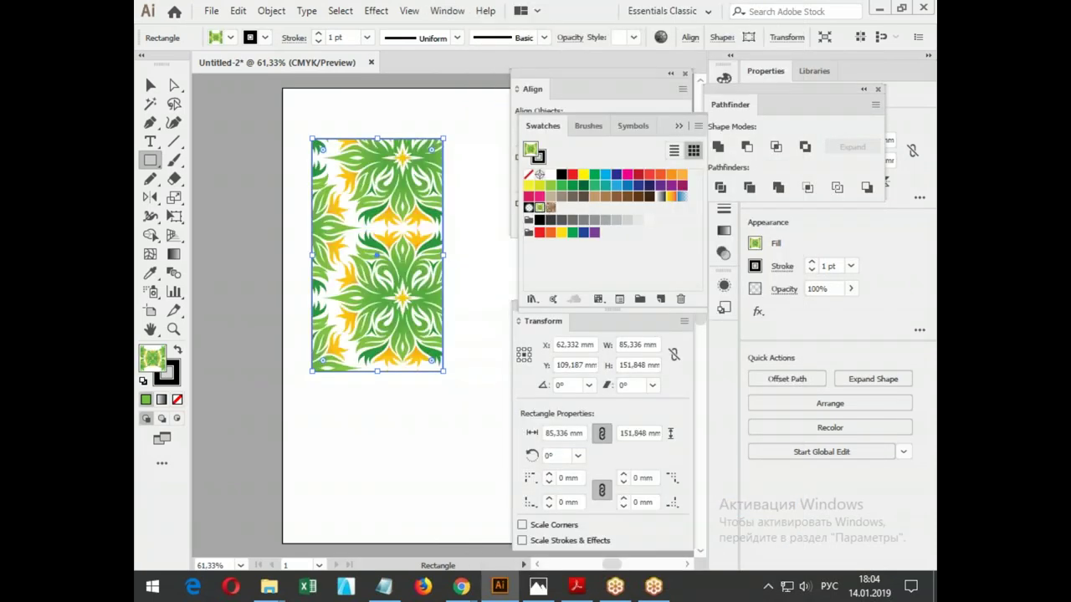
Widen the pattern rectangle to 162.585 mm, reposition it, and close Align and Swatches.
{"action": "left_click", "coordinate": [150, 85]}
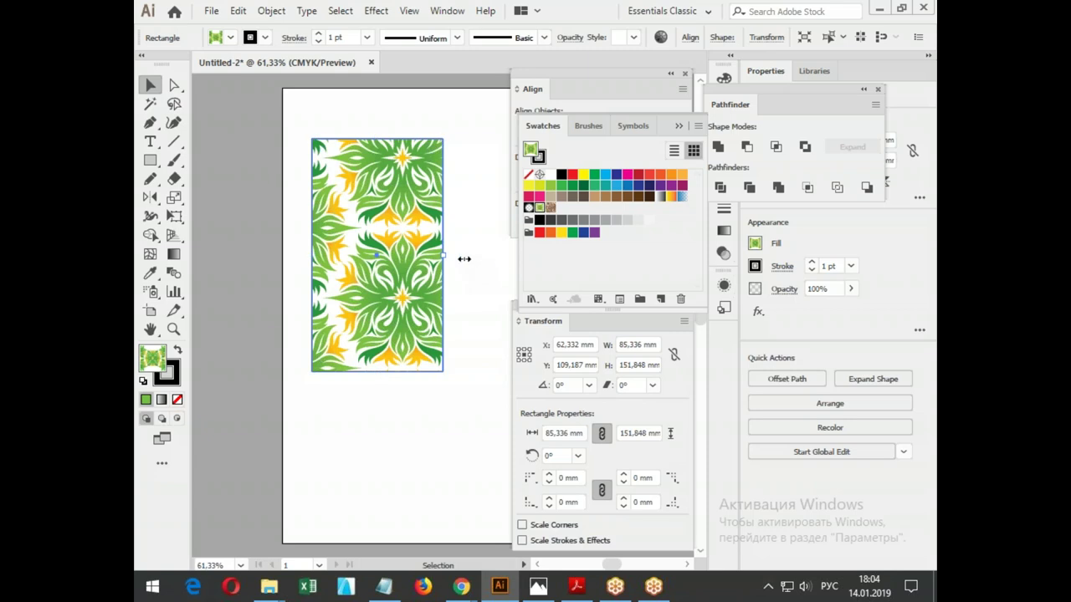
{"action": "left_click_drag", "start_coordinate": [443, 255], "coordinate": [501, 256]}
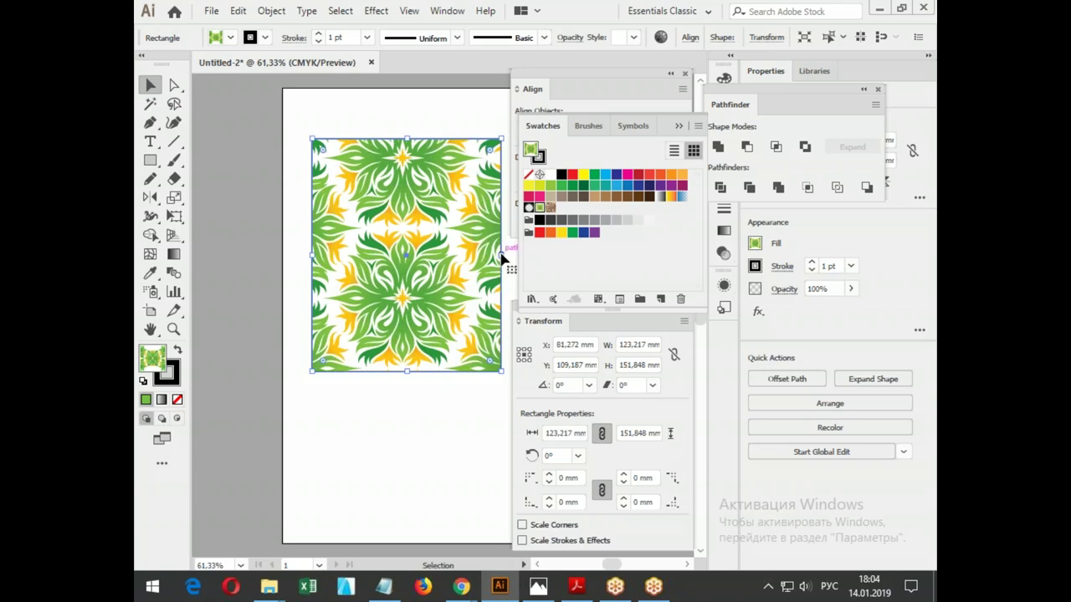
{"action": "left_click_drag", "start_coordinate": [506, 255], "coordinate": [566, 255]}
{"action": "mouse_move", "coordinate": [453, 264]}
{"action": "left_mouse_down"}
{"action": "mouse_move", "coordinate": [446, 334]}
{"action": "mouse_move", "coordinate": [415, 272]}
{"action": "left_mouse_up"}
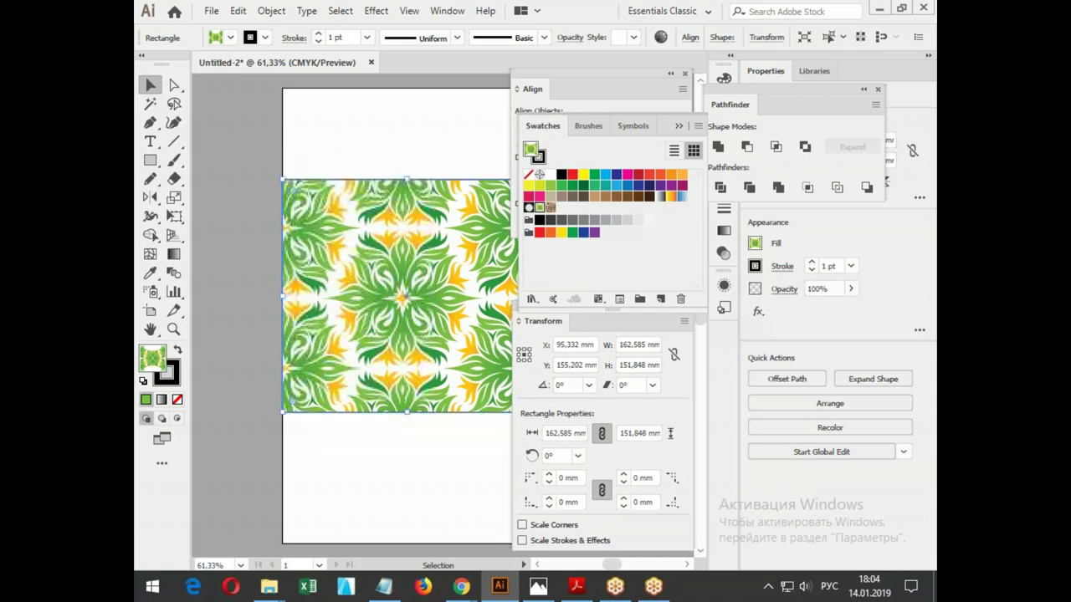
{"action": "left_click_drag", "start_coordinate": [383, 240], "coordinate": [393, 223]}
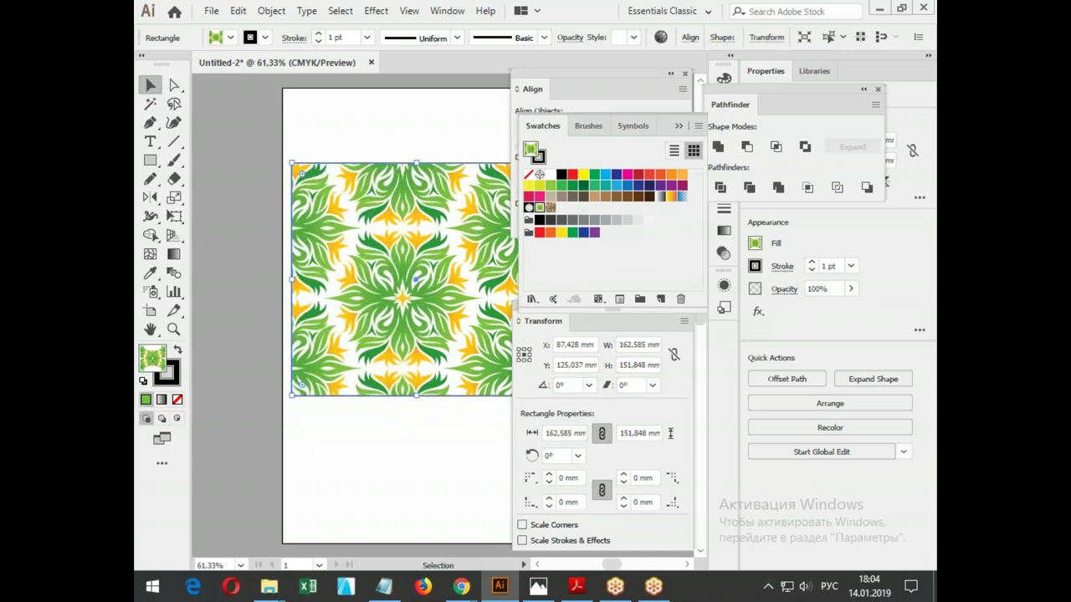
{"action": "left_click", "coordinate": [671, 74]}
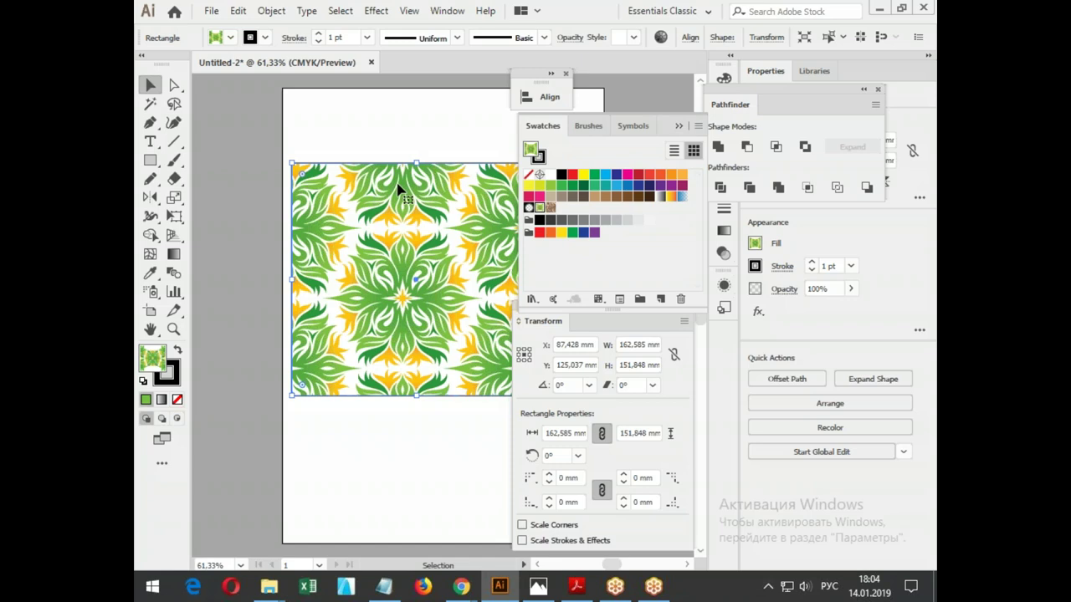
{"action": "left_click", "coordinate": [676, 124]}
{"action": "left_click_drag", "start_coordinate": [424, 222], "coordinate": [435, 215]}
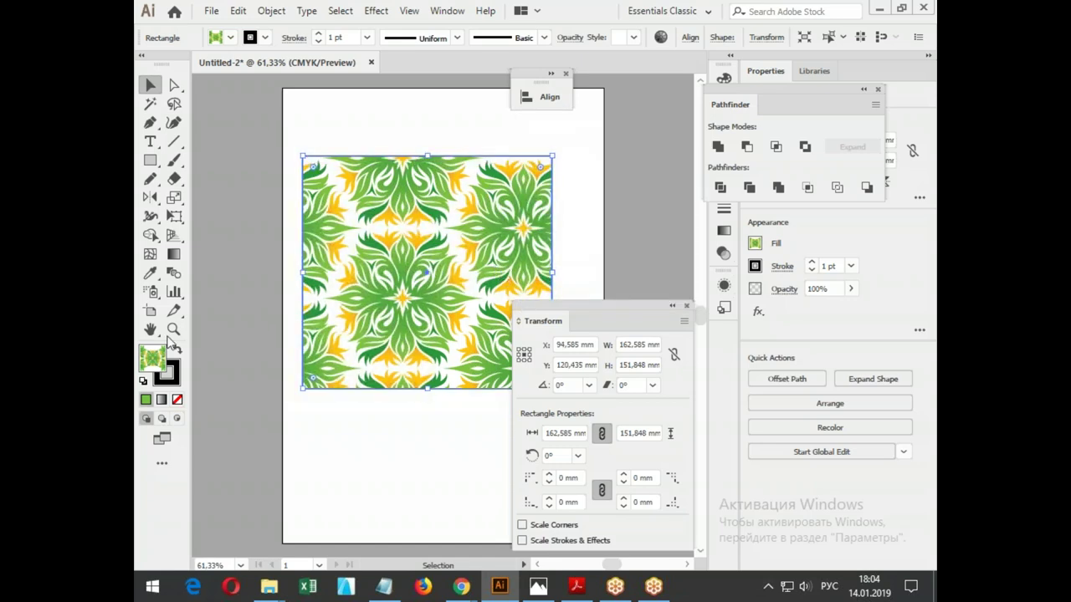
{"action": "left_click", "coordinate": [239, 11]}
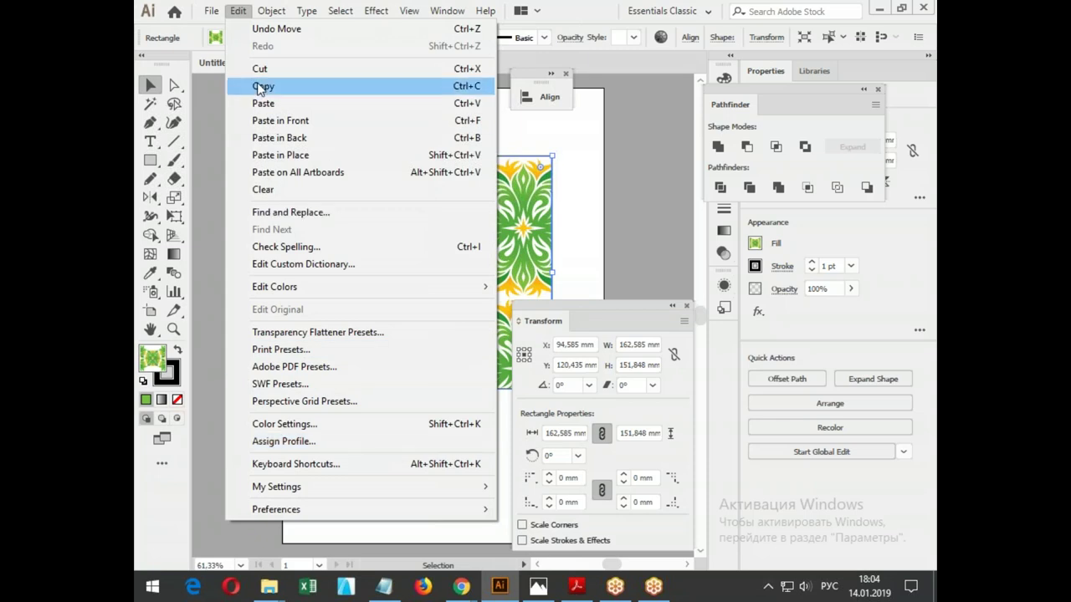
{"action": "mouse_move", "coordinate": [353, 430]}
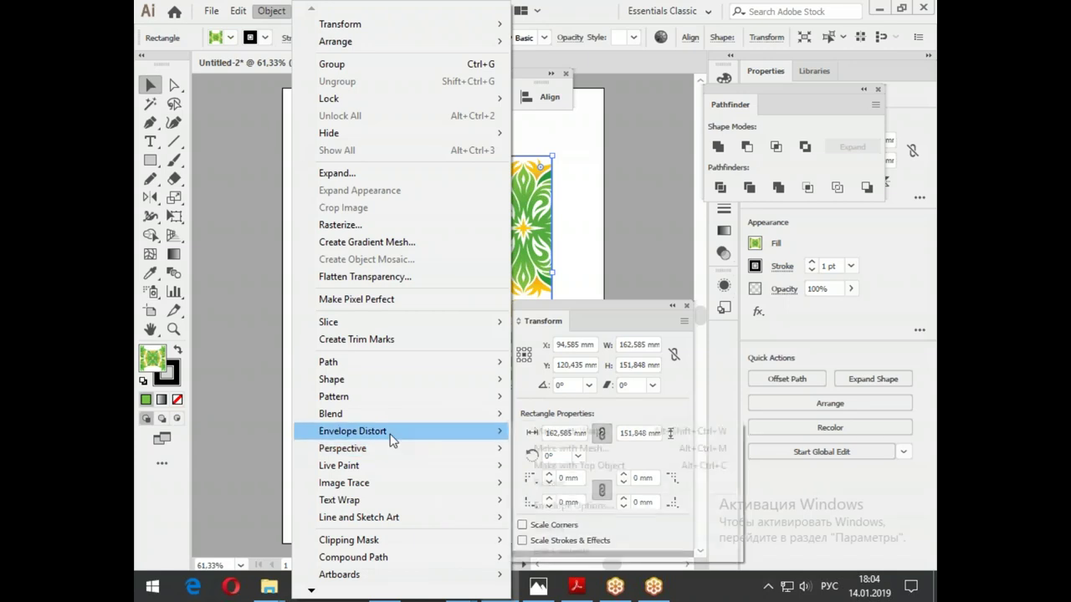
Preview an Arc warp with 27% horizontal distortion, then cancel it.
{"action": "left_click", "coordinate": [552, 434]}
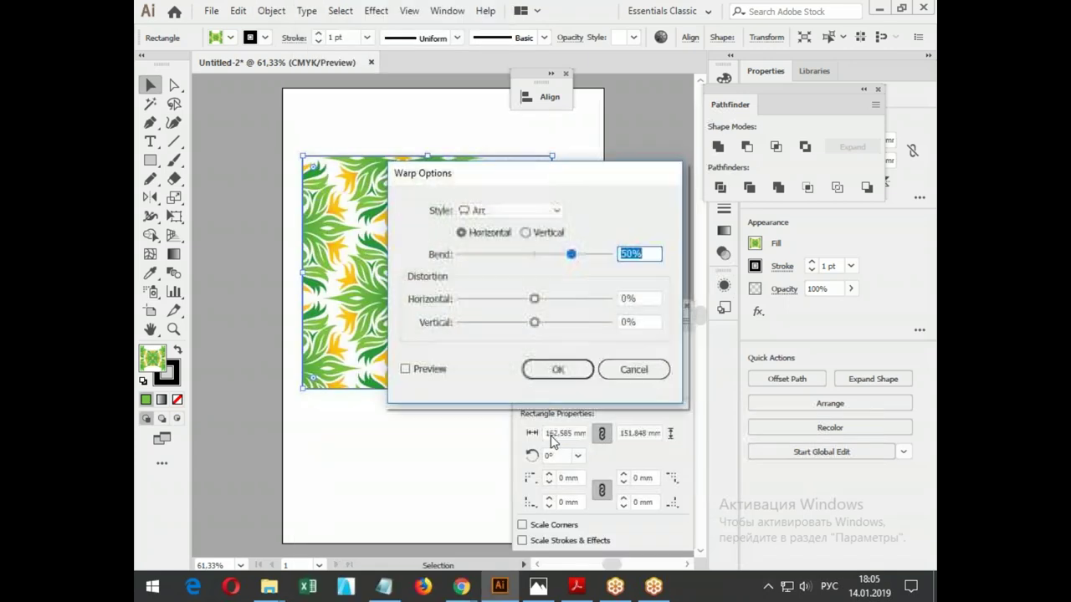
{"action": "left_click", "coordinate": [432, 376]}
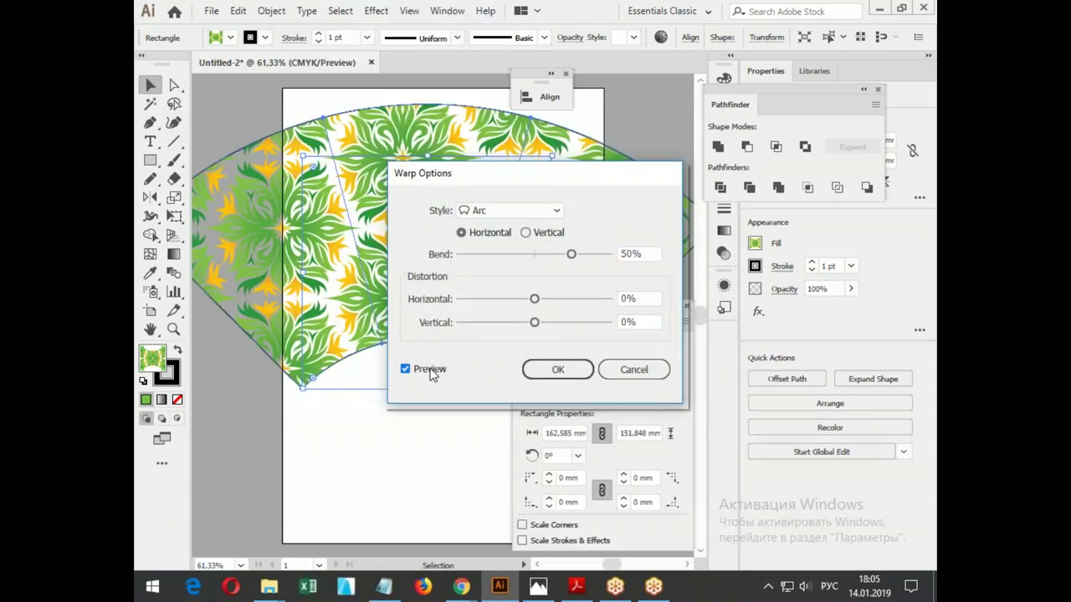
{"action": "left_click_drag", "start_coordinate": [483, 179], "coordinate": [678, 155]}
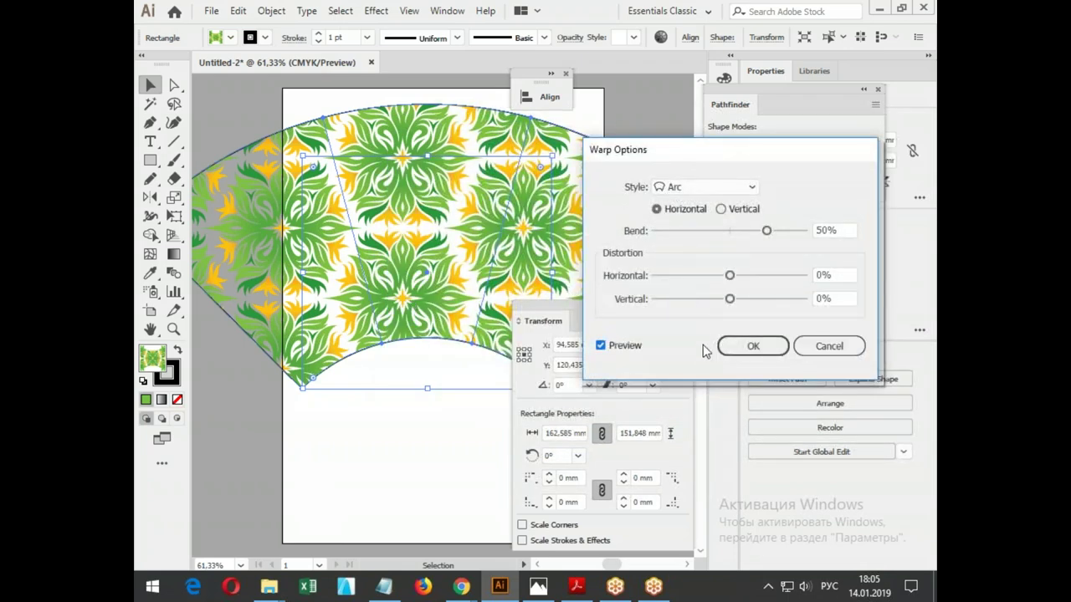
{"action": "mouse_move", "coordinate": [730, 299]}
{"action": "left_mouse_down"}
{"action": "mouse_move", "coordinate": [759, 298]}
{"action": "mouse_move", "coordinate": [724, 282]}
{"action": "left_mouse_up"}
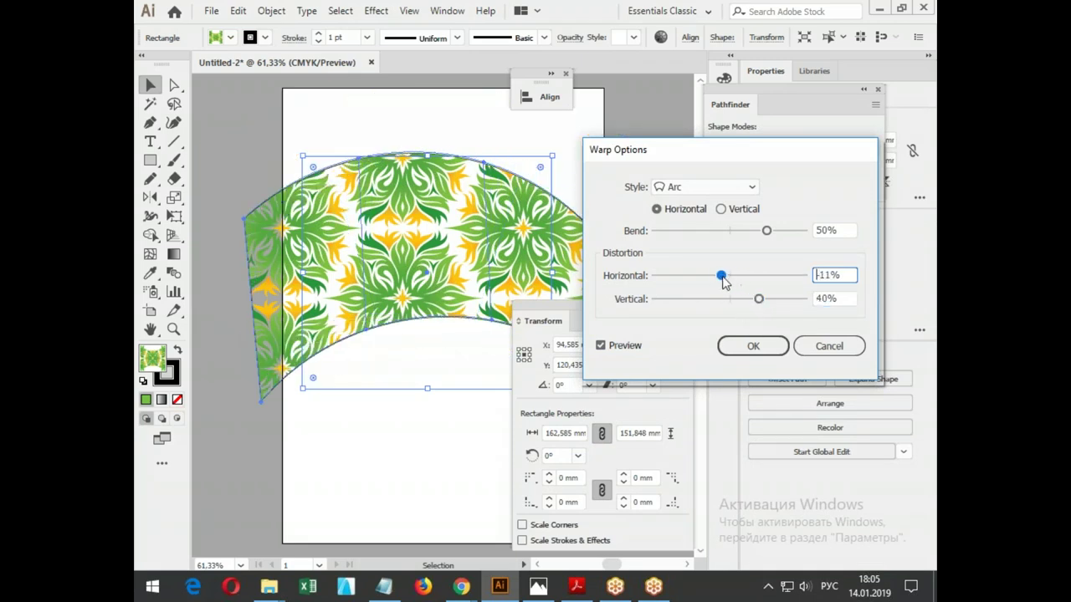
{"action": "left_click_drag", "start_coordinate": [725, 282], "coordinate": [748, 276]}
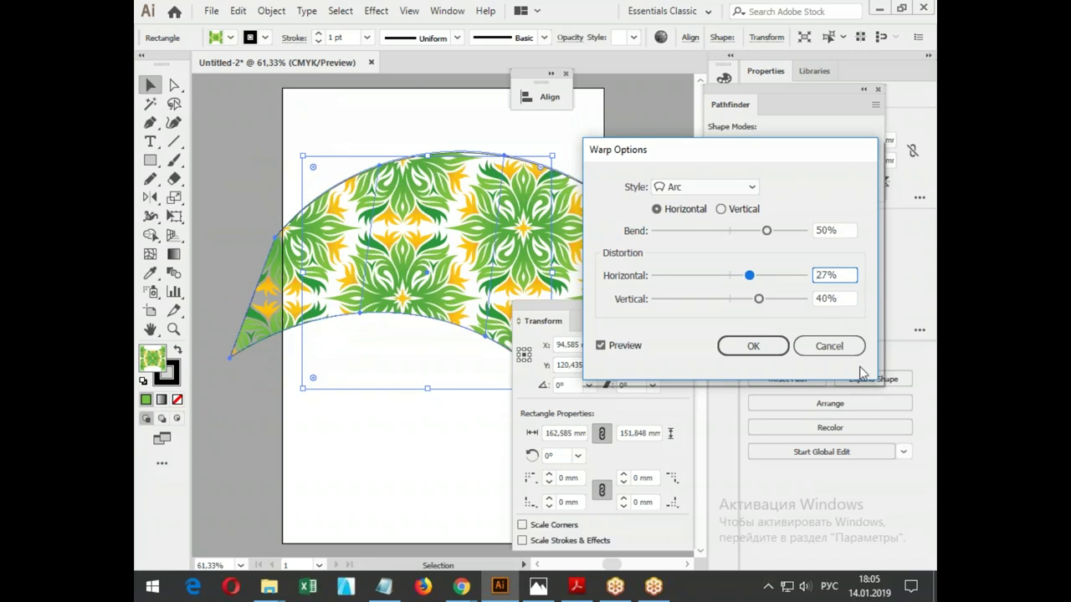
{"action": "left_click", "coordinate": [845, 347]}
Open the Envelope Distort options dialog and confirm it unchanged.
{"action": "left_click", "coordinate": [239, 11]}
{"action": "left_click", "coordinate": [271, 11]}
{"action": "mouse_move", "coordinate": [352, 431]}
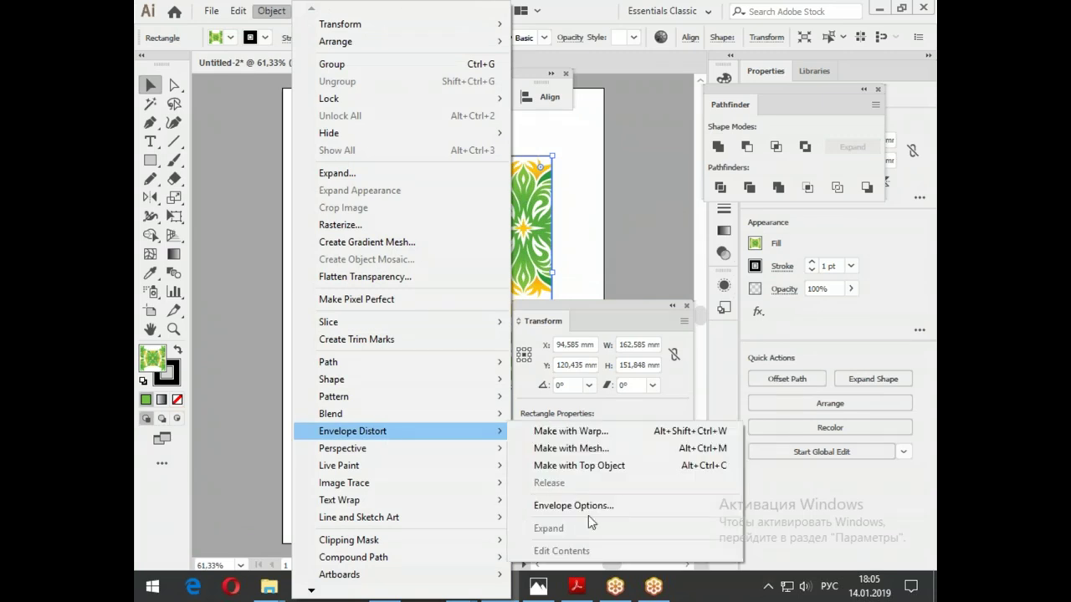
{"action": "left_click", "coordinate": [573, 505]}
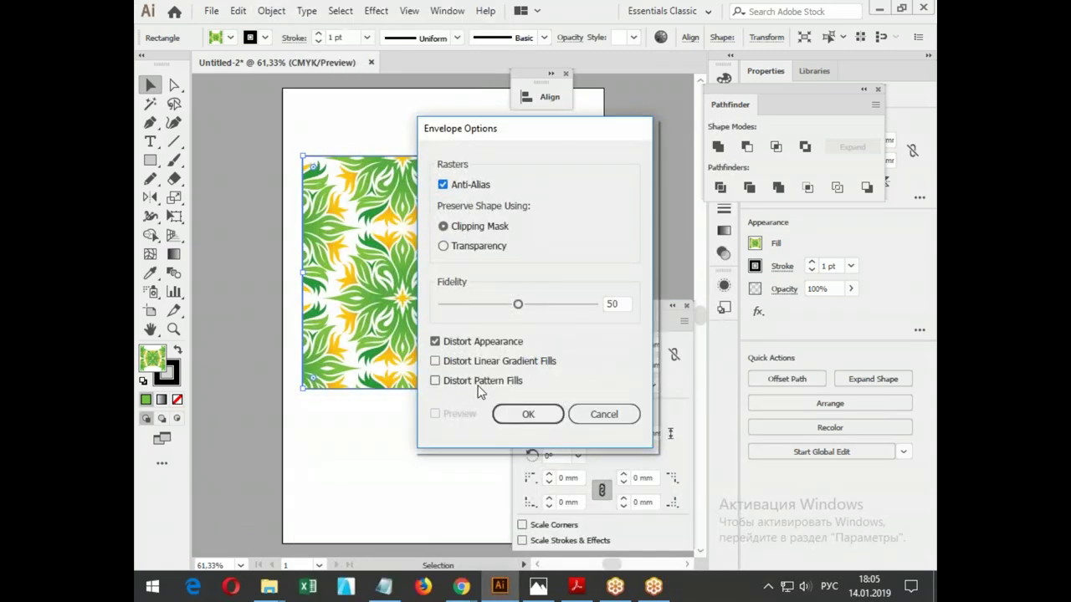
{"action": "left_click", "coordinate": [558, 418]}
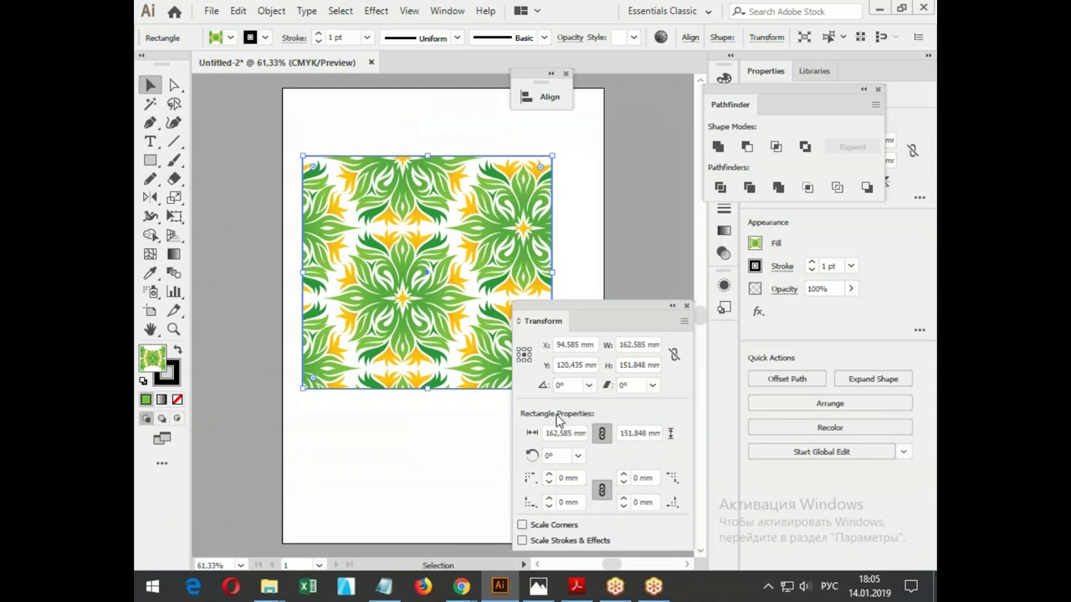
Make an Arc warp with preview on, bend set to -7%.
{"action": "left_click", "coordinate": [271, 11]}
{"action": "mouse_move", "coordinate": [352, 431]}
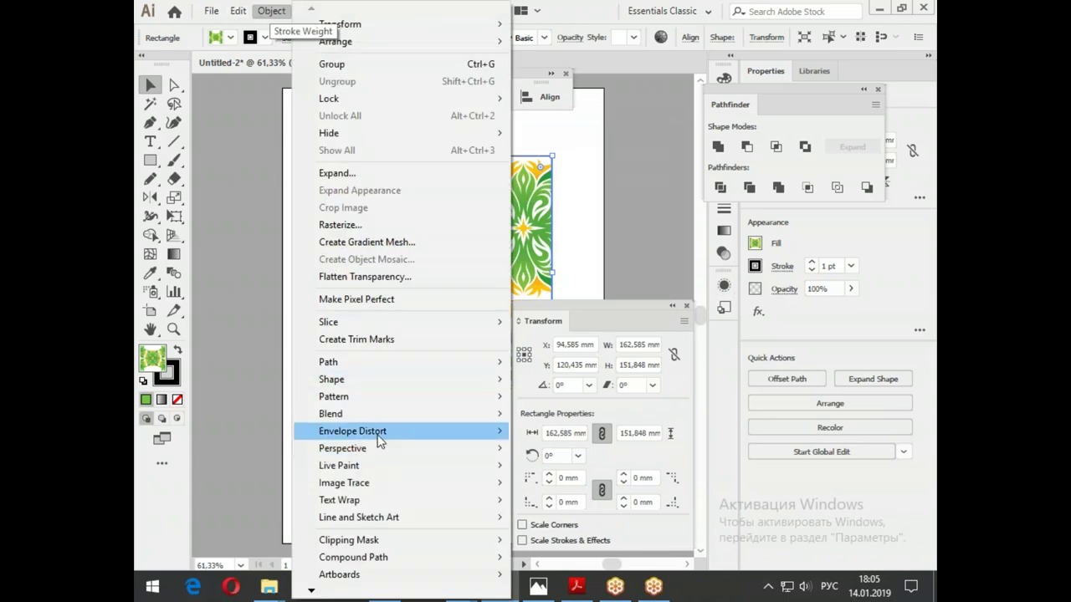
{"action": "left_click", "coordinate": [557, 432]}
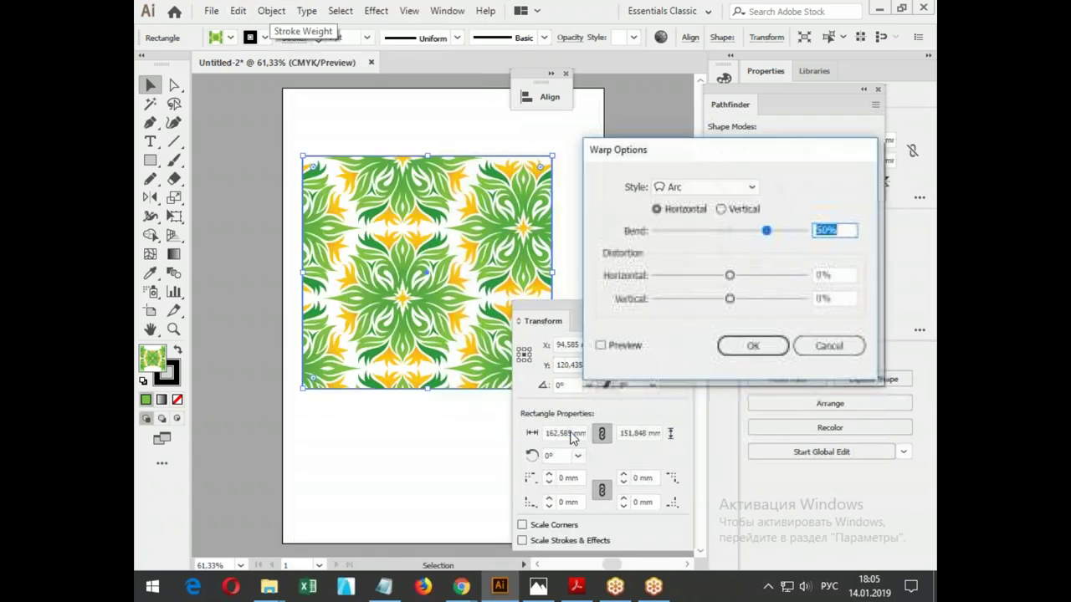
{"action": "left_click", "coordinate": [628, 346]}
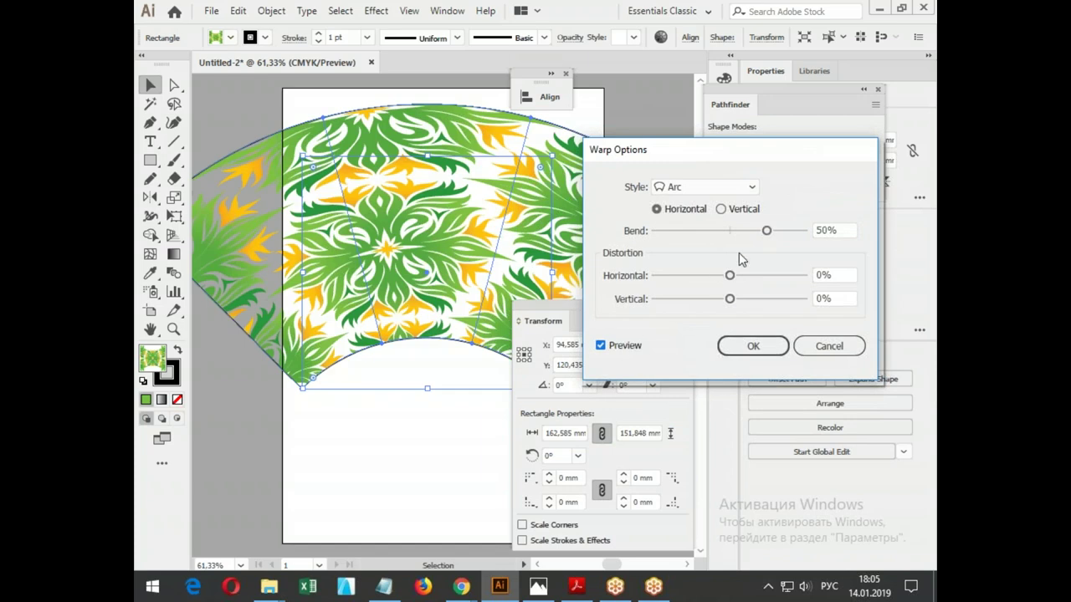
{"action": "left_click_drag", "start_coordinate": [763, 231], "coordinate": [702, 233]}
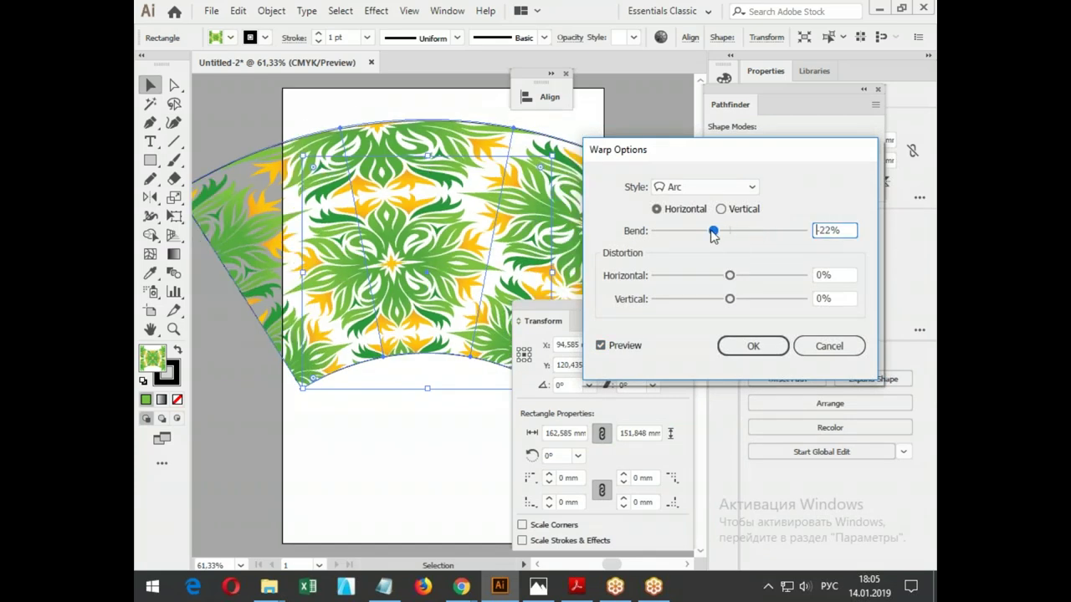
{"action": "left_click_drag", "start_coordinate": [703, 235], "coordinate": [724, 241]}
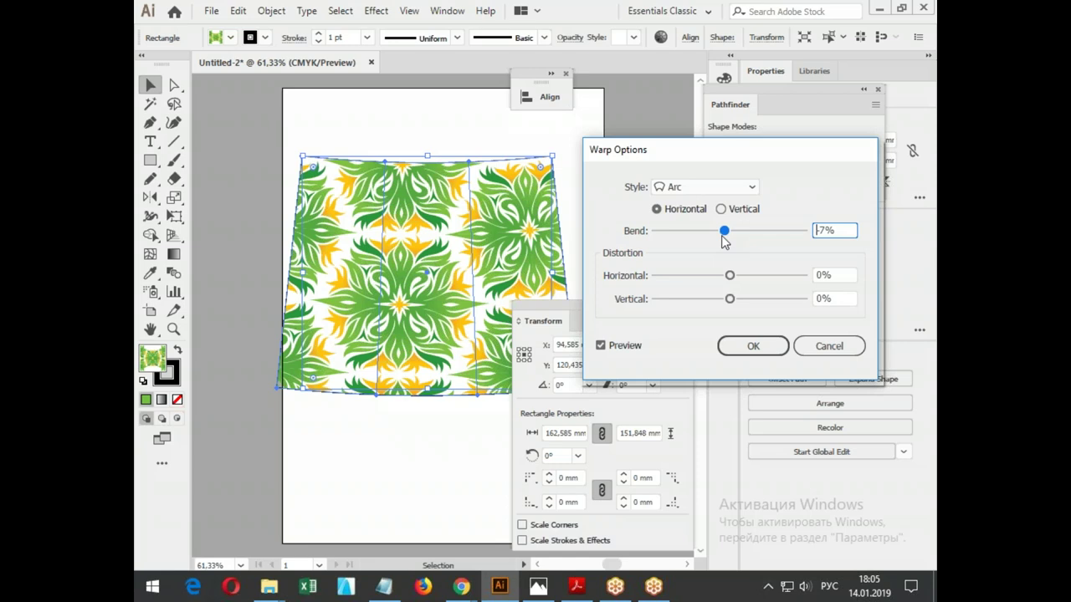
Discard the arc warp and enable Distort Pattern Fills in Envelope Options.
{"action": "key", "text": "Escape"}
{"action": "left_click", "coordinate": [271, 10]}
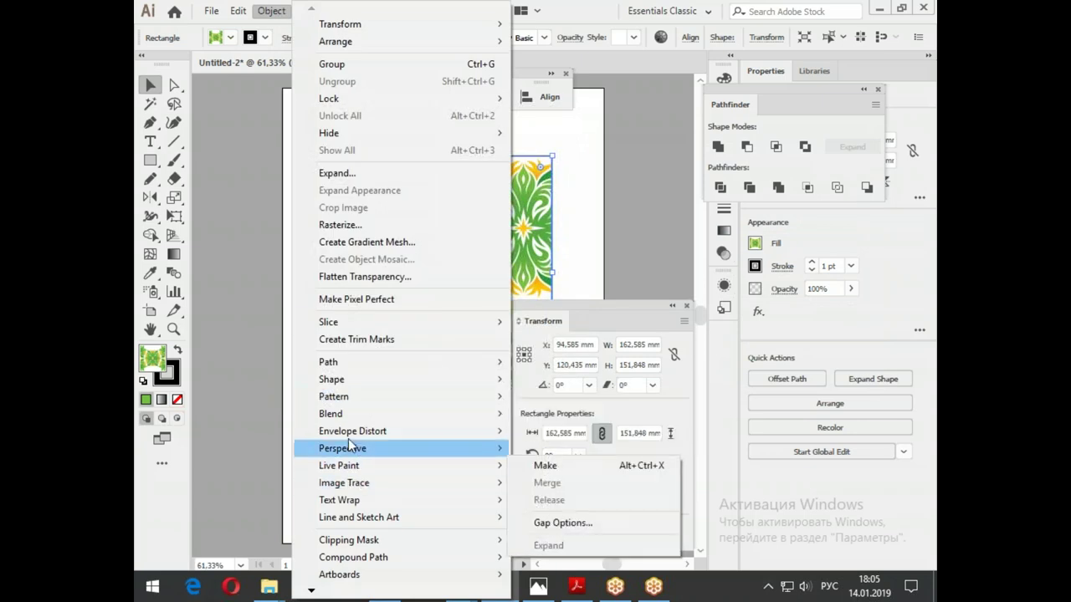
{"action": "mouse_move", "coordinate": [352, 431]}
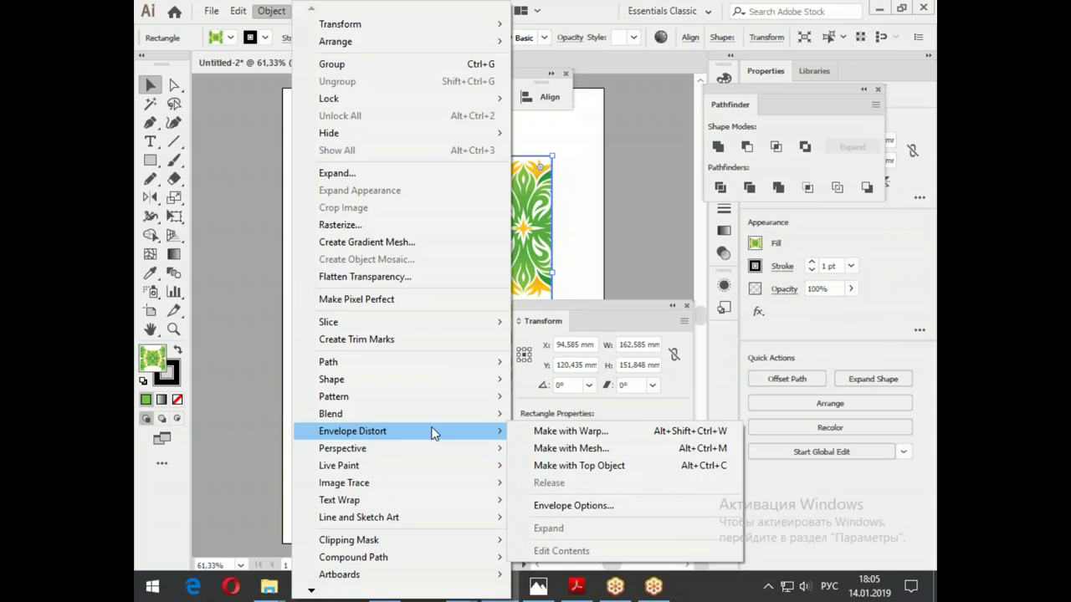
{"action": "left_click", "coordinate": [574, 506]}
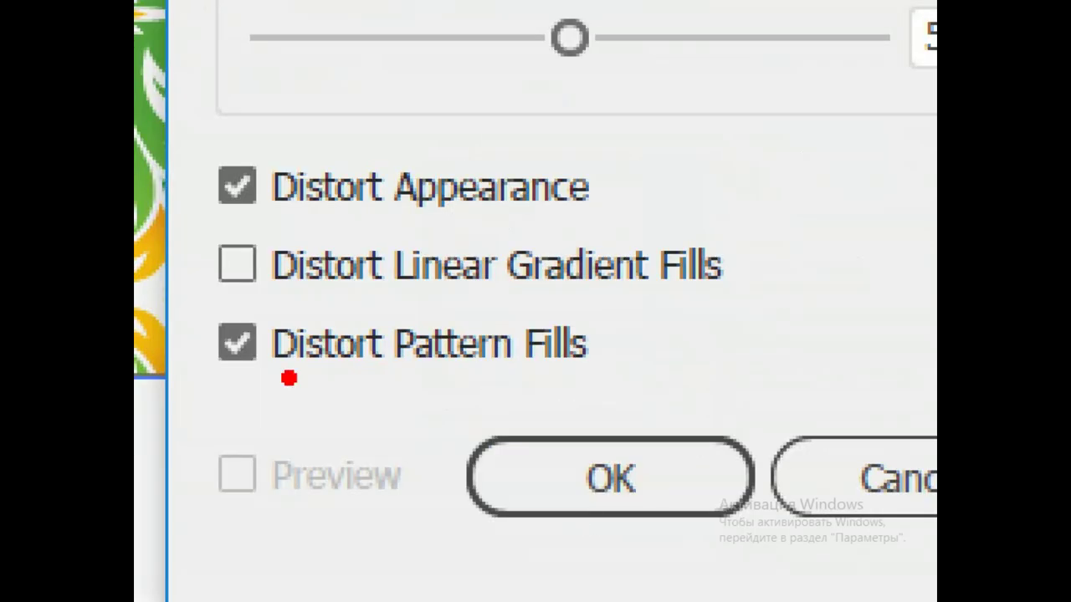
{"action": "left_click_drag", "start_coordinate": [204, 393], "coordinate": [761, 402]}
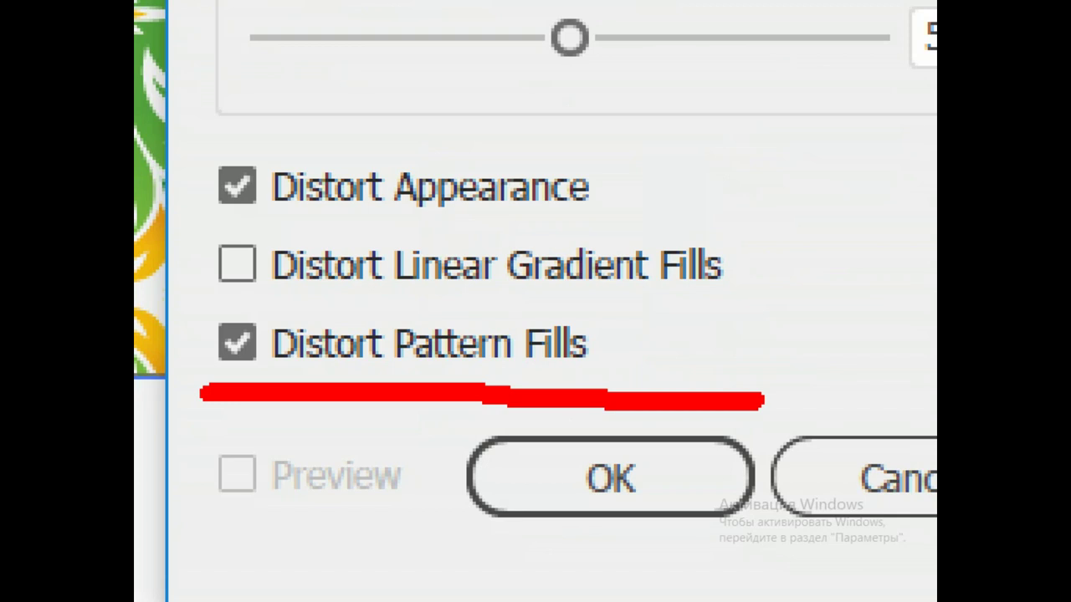
{"action": "left_click_drag", "start_coordinate": [180, 299], "coordinate": [707, 311]}
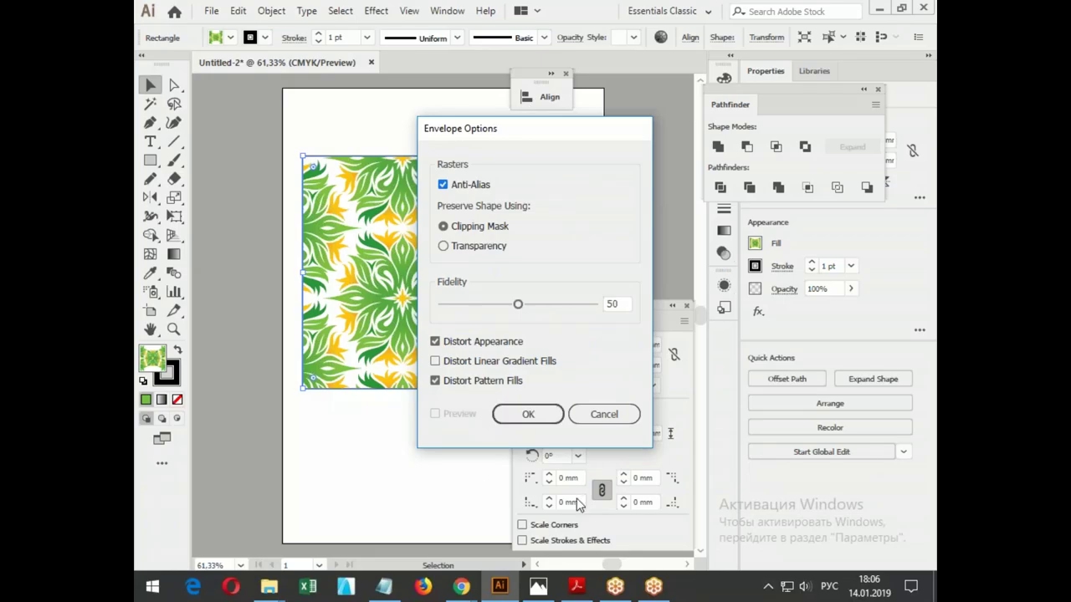
{"action": "left_click", "coordinate": [527, 414]}
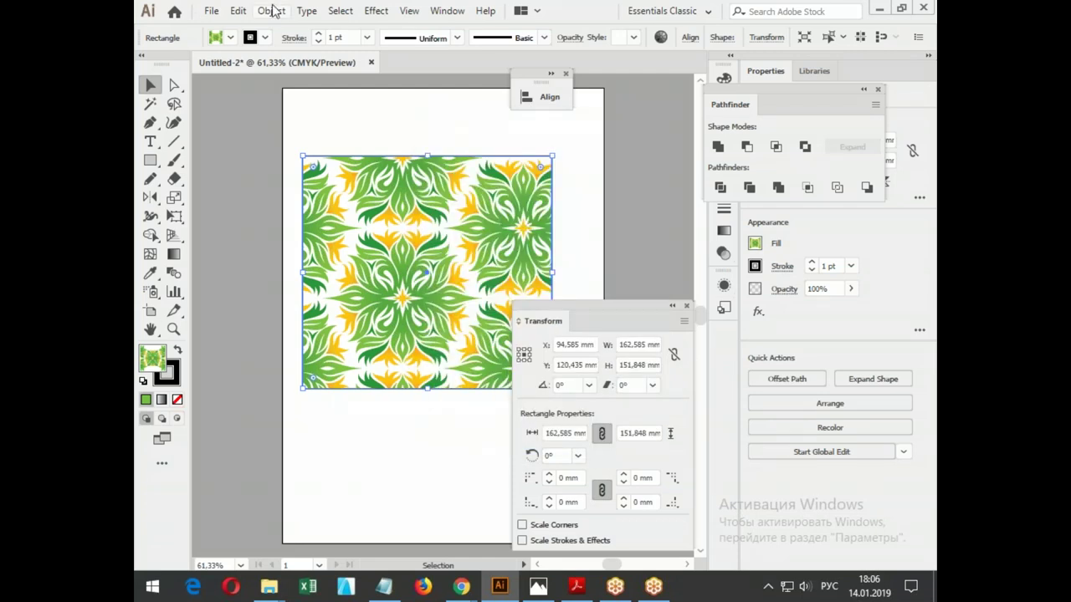
Preview an Arc envelope warp on the pattern rectangle, then cancel it.
{"action": "left_click", "coordinate": [272, 10]}
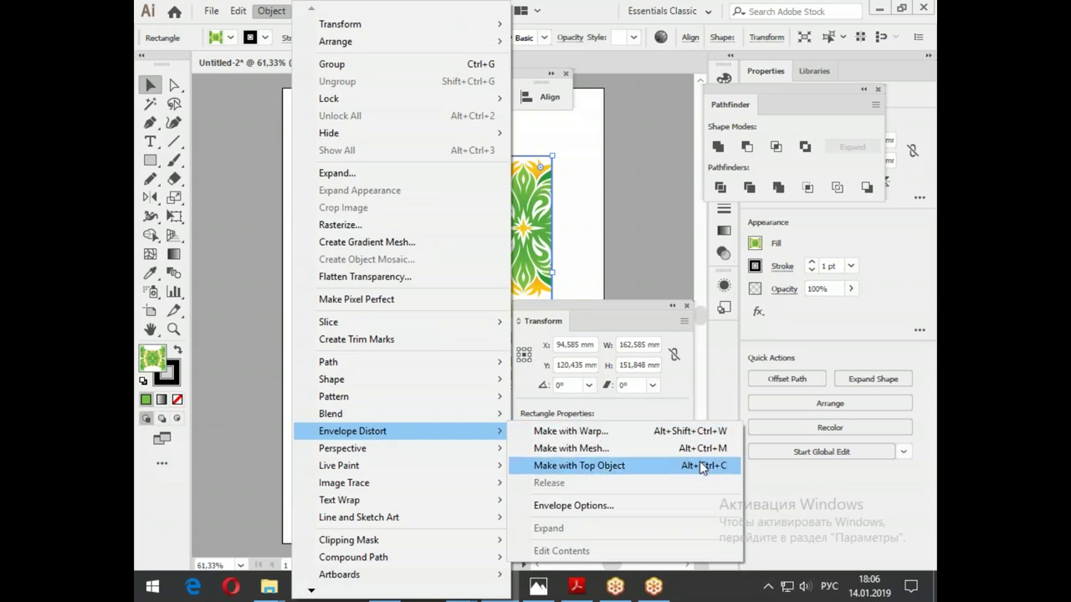
{"action": "left_click", "coordinate": [589, 432]}
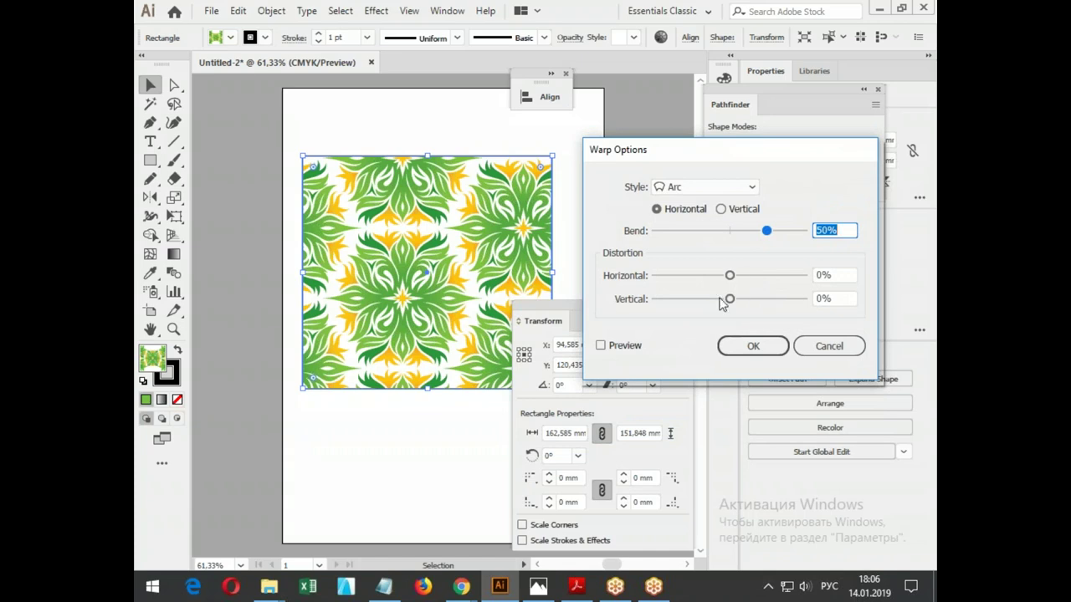
{"action": "left_click", "coordinate": [623, 347]}
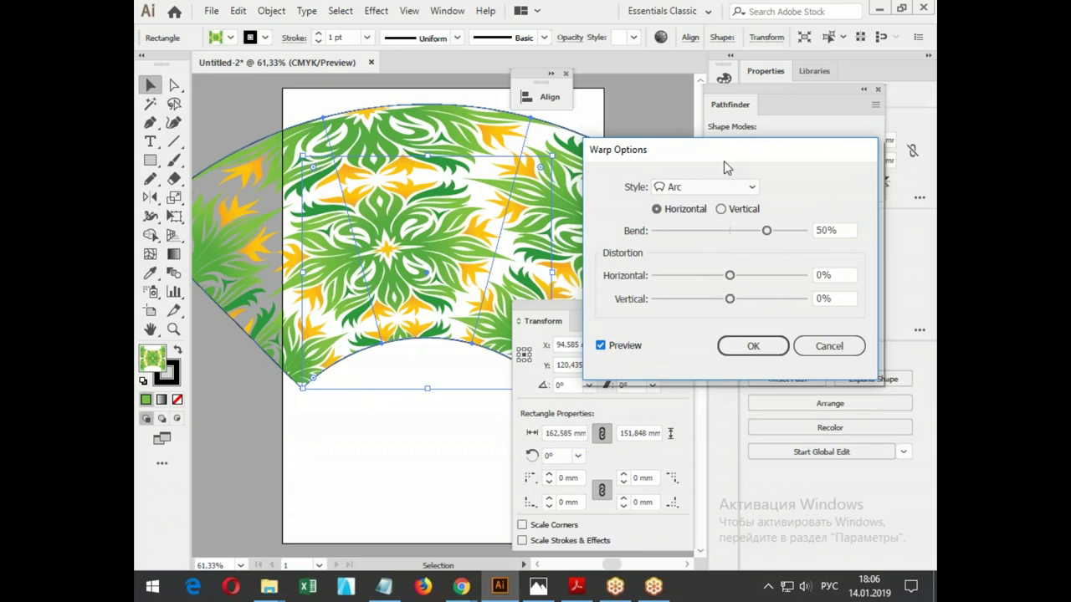
{"action": "key", "text": "Escape"}
Apply a 4 by 4 envelope mesh to the patterned rectangle.
{"action": "left_click", "coordinate": [280, 11]}
{"action": "mouse_move", "coordinate": [352, 430]}
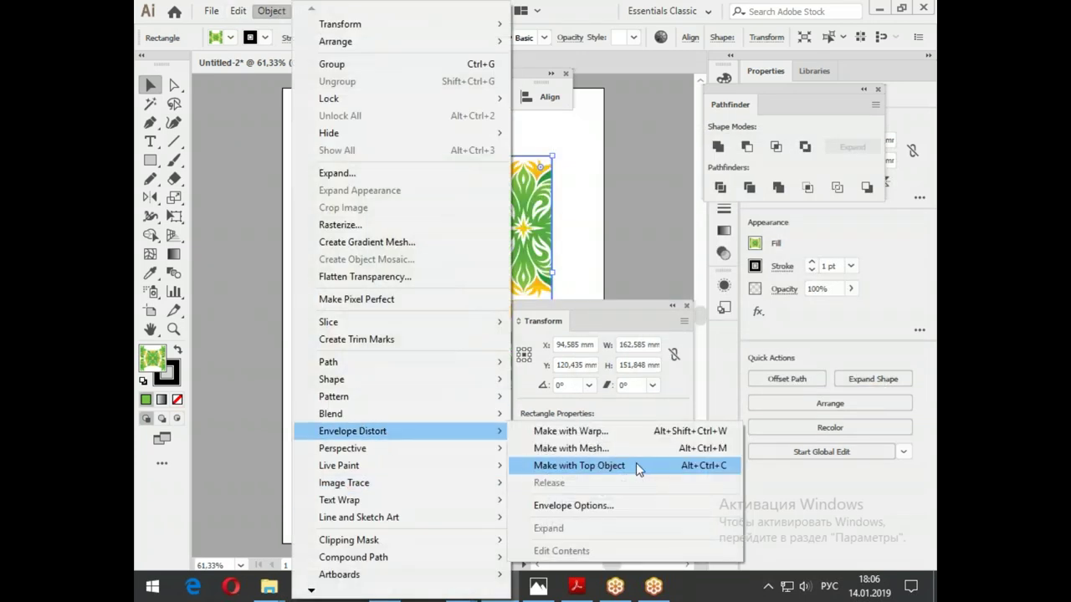
{"action": "left_click", "coordinate": [635, 450]}
{"action": "left_click", "coordinate": [515, 333]}
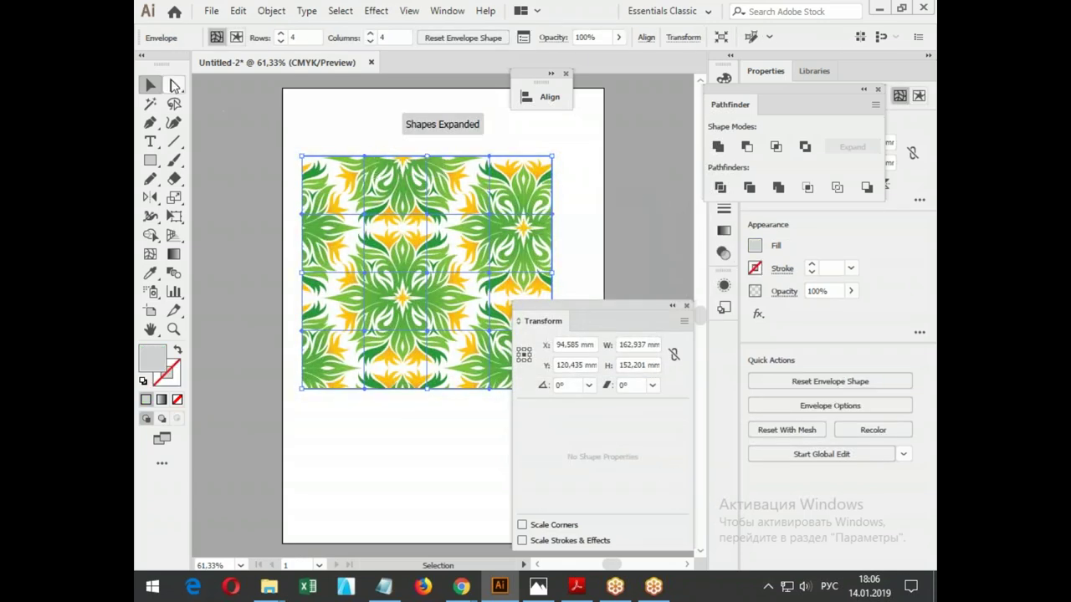
Drag mesh points so the pattern's top edge bulges upward and bends.
{"action": "left_click", "coordinate": [174, 84]}
{"action": "left_click", "coordinate": [360, 156]}
{"action": "left_click_drag", "start_coordinate": [360, 156], "coordinate": [364, 126]}
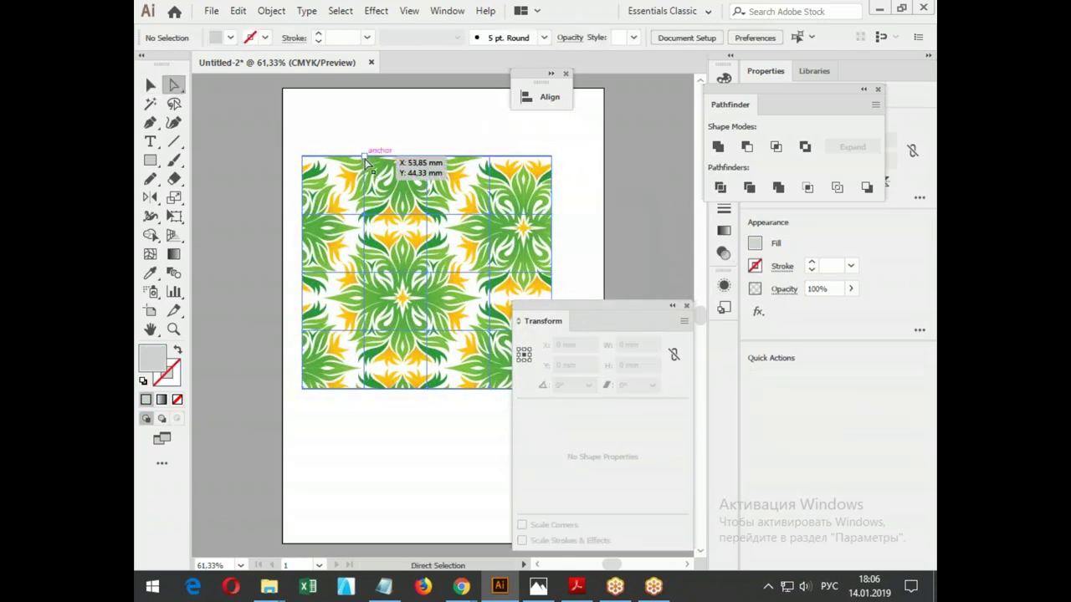
{"action": "left_click_drag", "start_coordinate": [364, 215], "coordinate": [349, 210]}
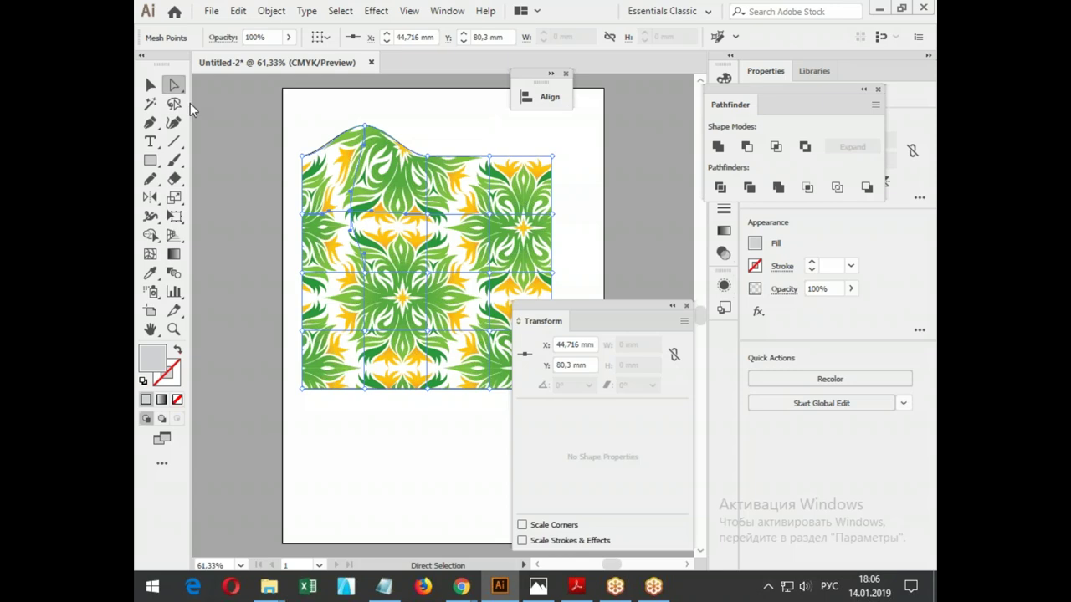
Expand the envelope mesh into ordinary grouped artwork.
{"action": "left_click", "coordinate": [150, 86]}
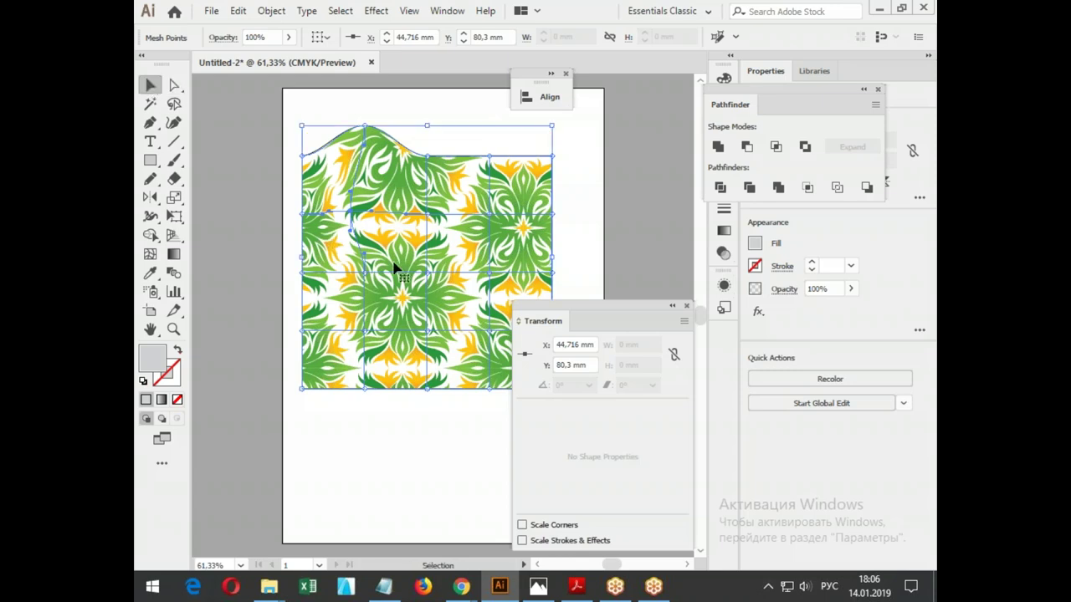
{"action": "left_click", "coordinate": [271, 11]}
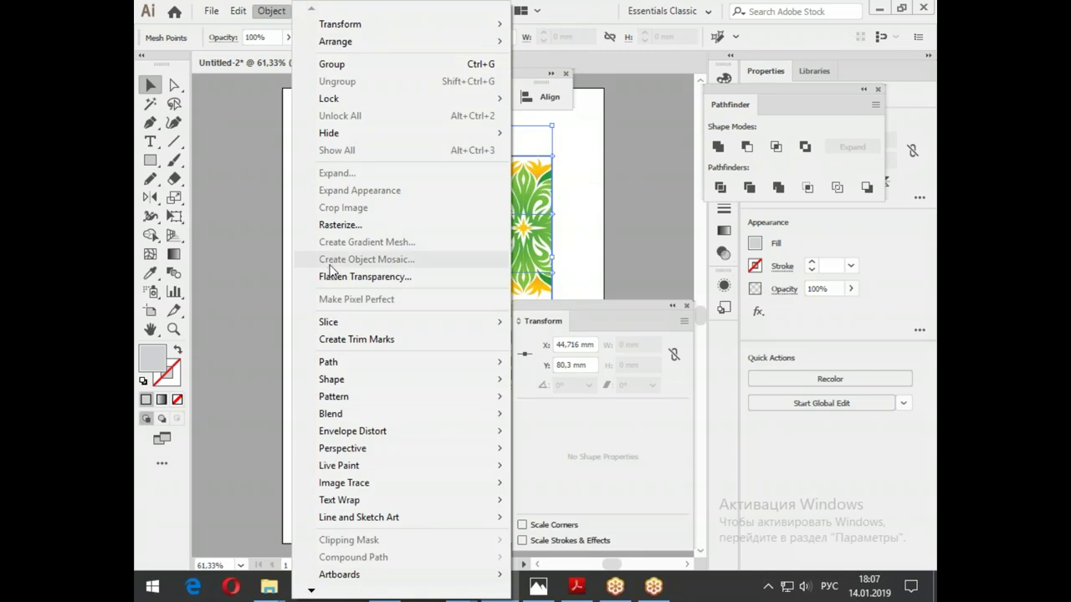
{"action": "left_click", "coordinate": [268, 10]}
{"action": "left_click", "coordinate": [263, 11]}
{"action": "mouse_move", "coordinate": [352, 431]}
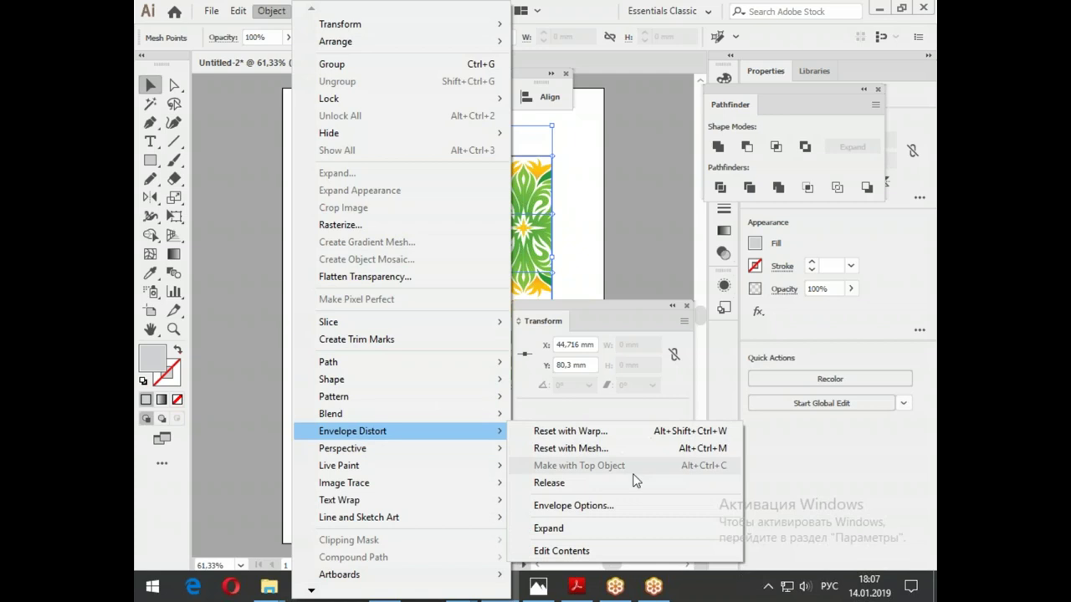
{"action": "left_click", "coordinate": [614, 528]}
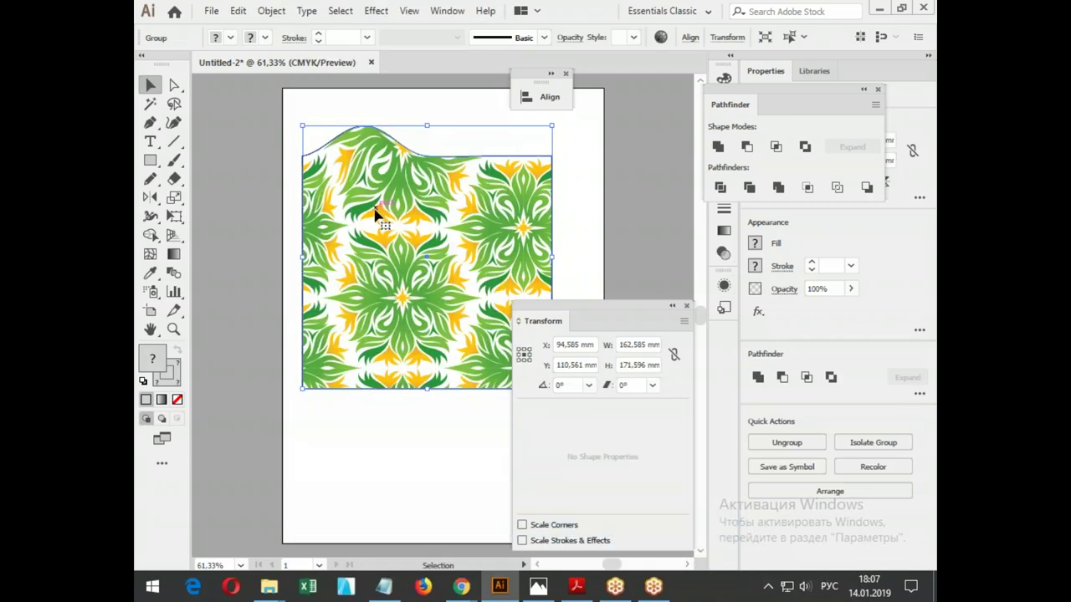
Ungroup the expanded artwork, expand the group, and ungroup it again.
{"action": "left_click", "coordinate": [266, 11]}
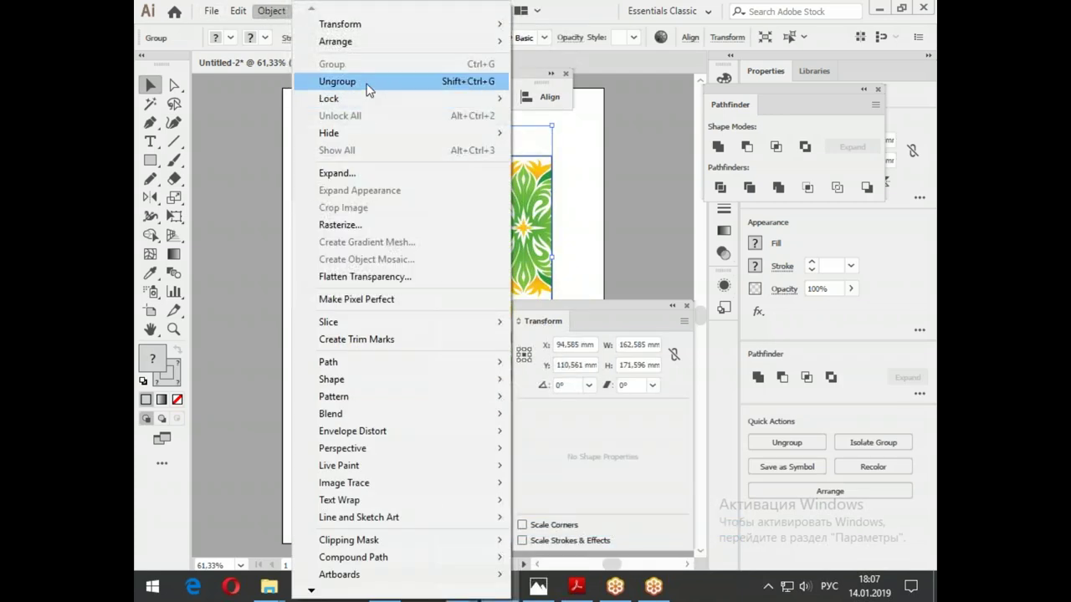
{"action": "left_click", "coordinate": [367, 83]}
{"action": "left_click", "coordinate": [270, 11]}
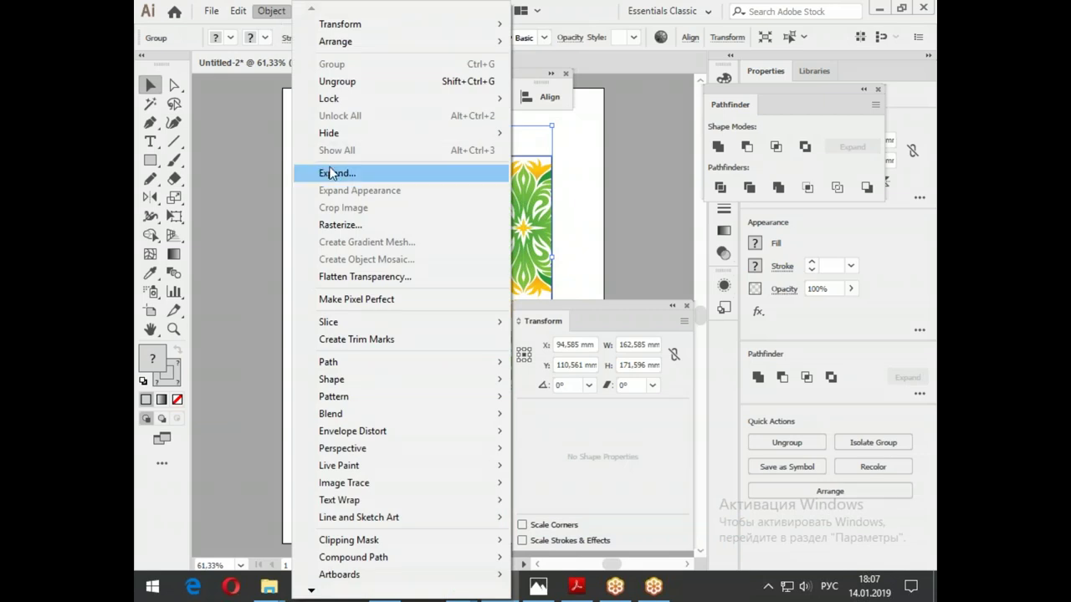
{"action": "left_click", "coordinate": [331, 172]}
{"action": "left_click", "coordinate": [495, 381]}
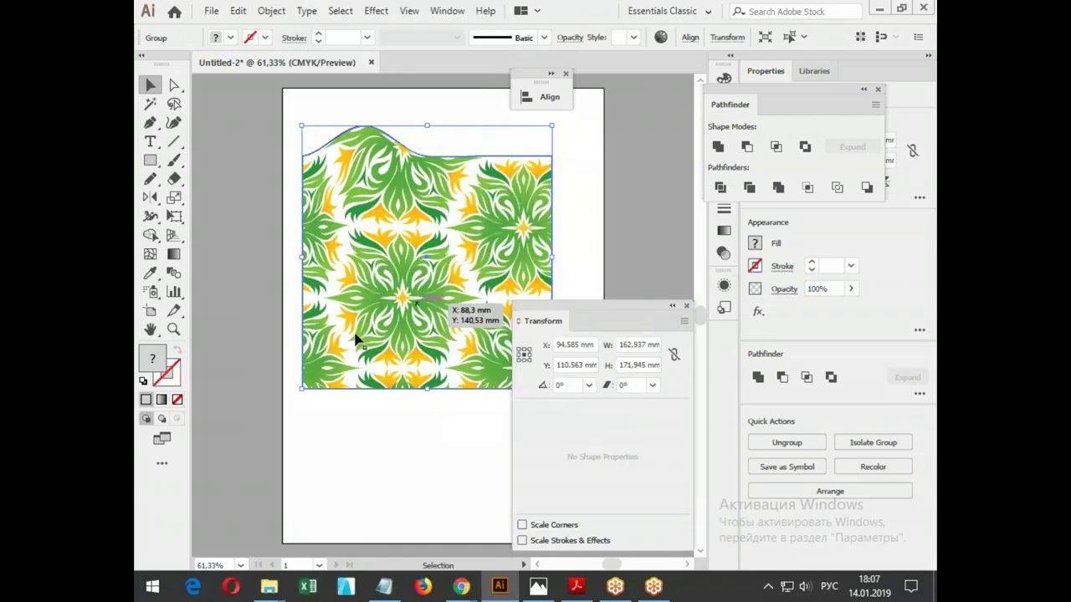
{"action": "left_click", "coordinate": [360, 455]}
{"action": "left_click", "coordinate": [402, 249]}
{"action": "left_click", "coordinate": [269, 11]}
{"action": "left_click", "coordinate": [326, 82]}
{"action": "key", "text": "ctrl+7"}
Ungroup the clip group and release its clipping mask.
{"action": "left_click", "coordinate": [269, 11]}
{"action": "left_click", "coordinate": [307, 30]}
{"action": "left_click", "coordinate": [269, 11]}
{"action": "left_click", "coordinate": [269, 11]}
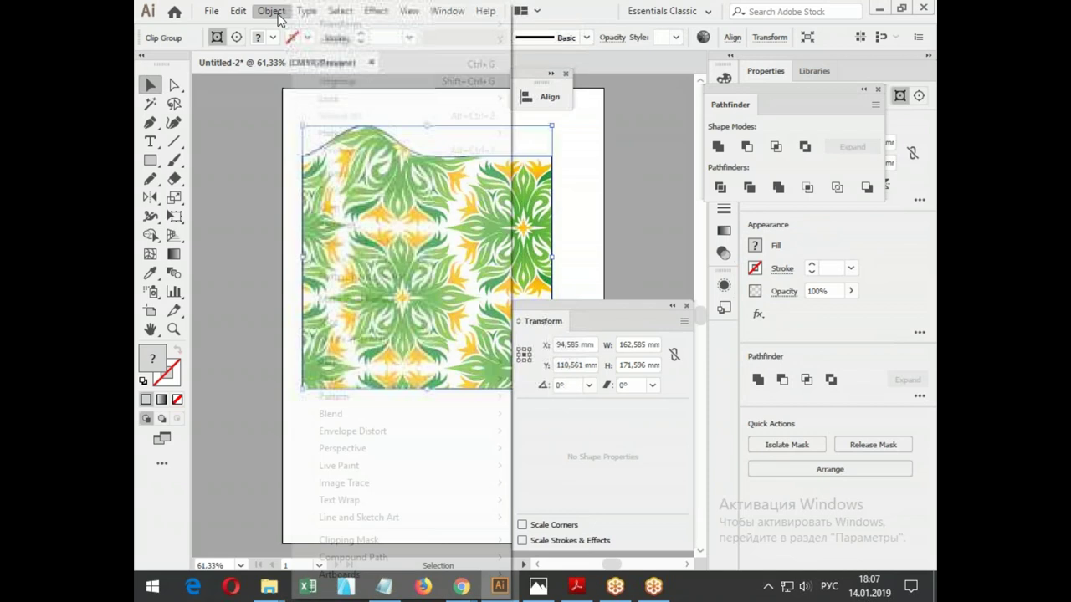
{"action": "left_click", "coordinate": [329, 81]}
{"action": "left_click", "coordinate": [272, 11]}
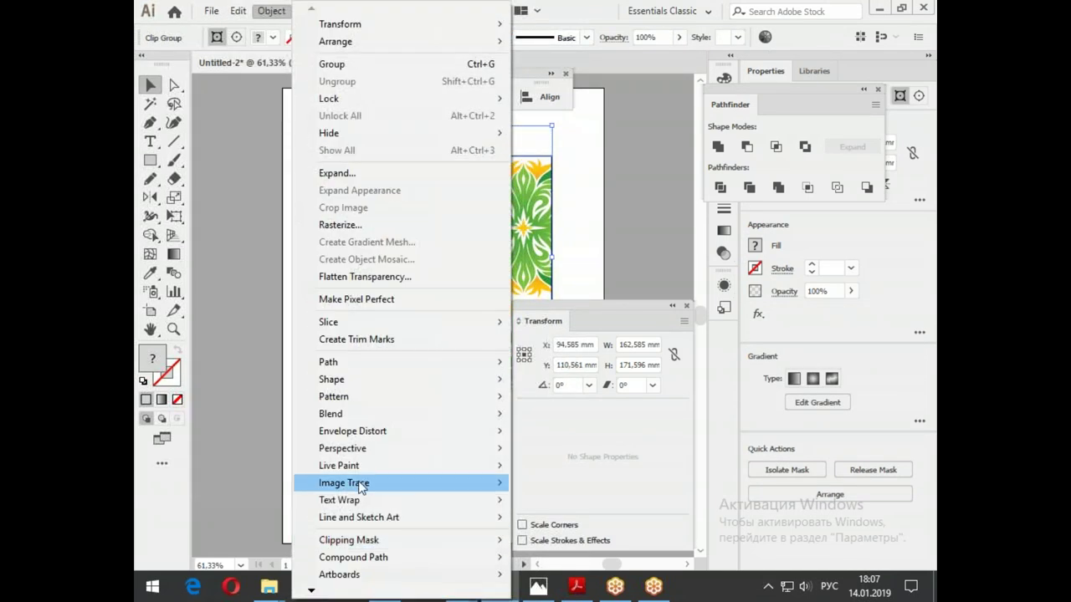
{"action": "mouse_move", "coordinate": [349, 539]}
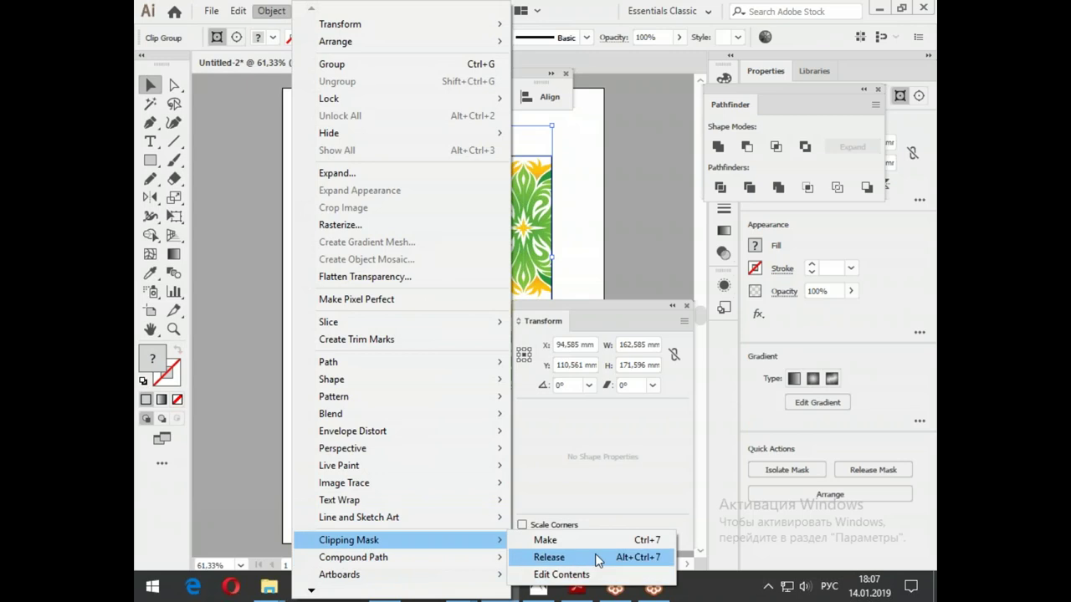
{"action": "left_click", "coordinate": [598, 557]}
Move the top clip group to the middle and release its mask to reveal the full pattern.
{"action": "left_click", "coordinate": [271, 11]}
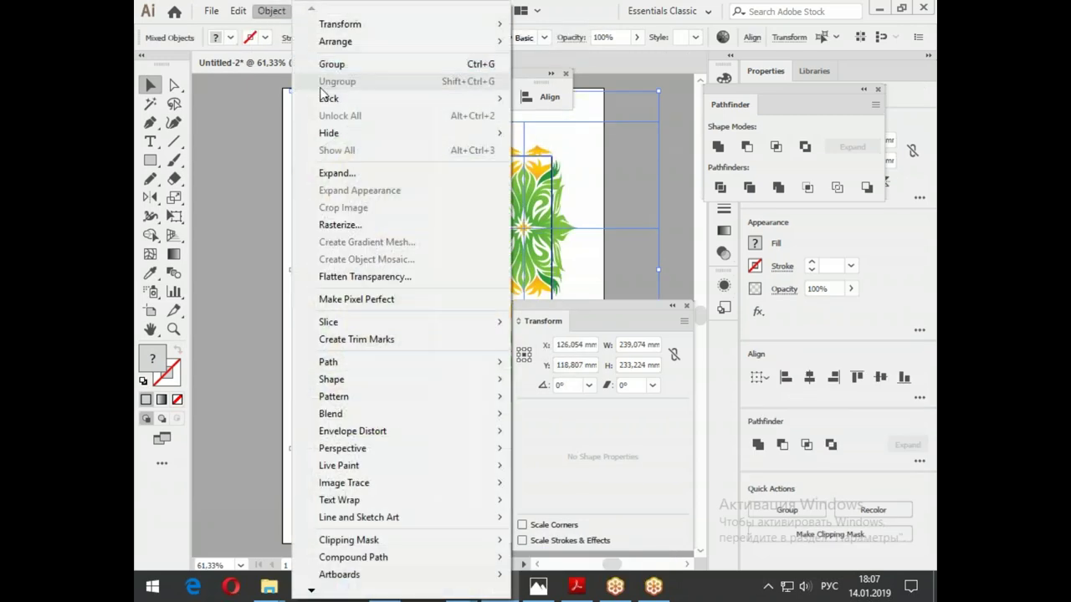
{"action": "left_click", "coordinate": [238, 171]}
{"action": "left_click", "coordinate": [410, 185]}
{"action": "left_click_drag", "start_coordinate": [410, 186], "coordinate": [393, 270]}
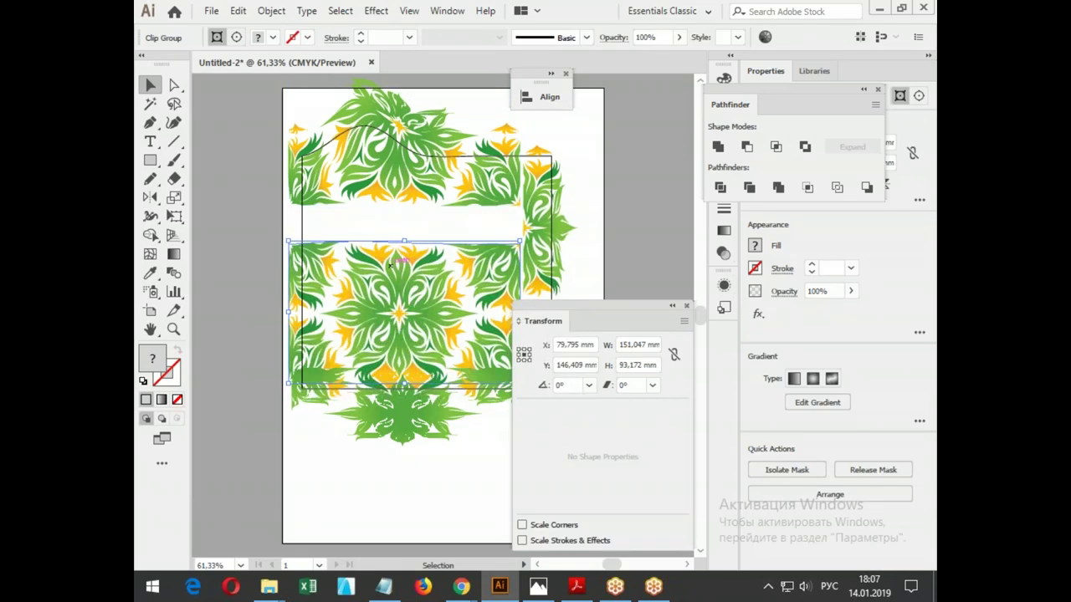
{"action": "left_click_drag", "start_coordinate": [394, 270], "coordinate": [379, 247]}
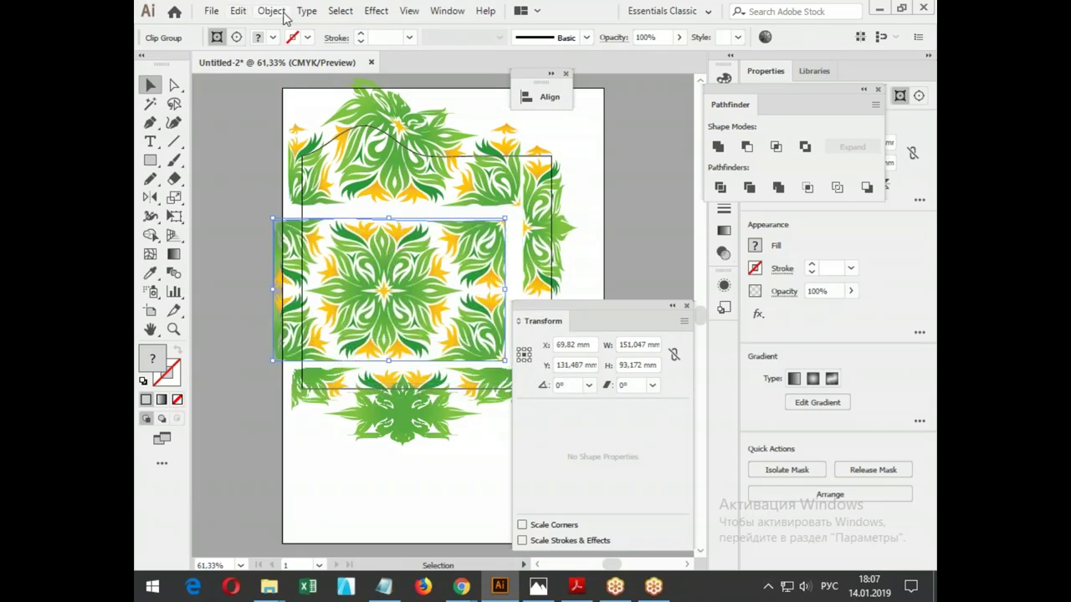
{"action": "left_click", "coordinate": [278, 11]}
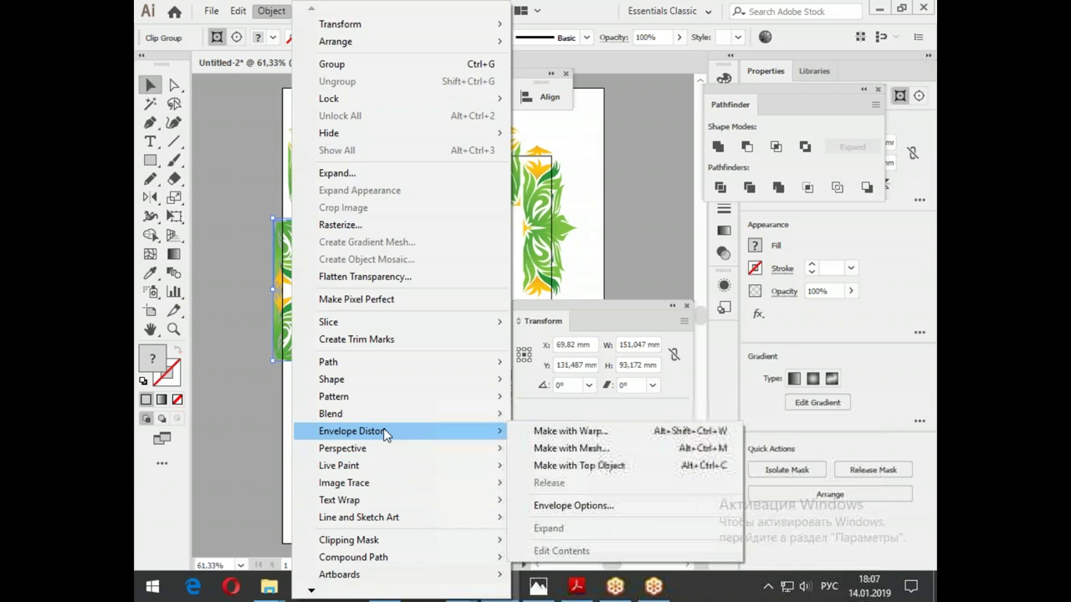
{"action": "mouse_move", "coordinate": [349, 540]}
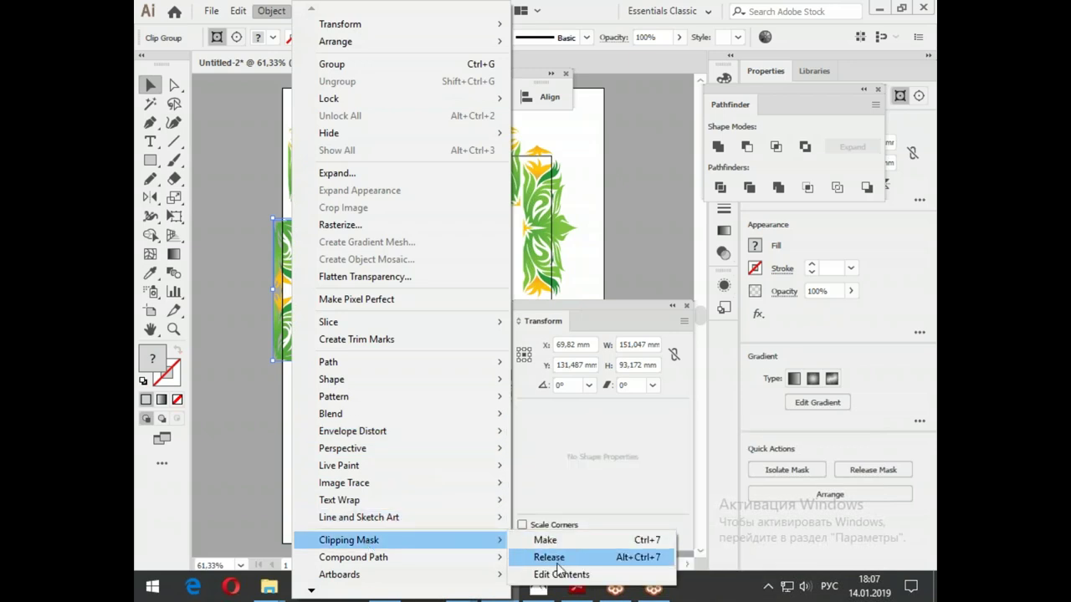
{"action": "left_click", "coordinate": [552, 558]}
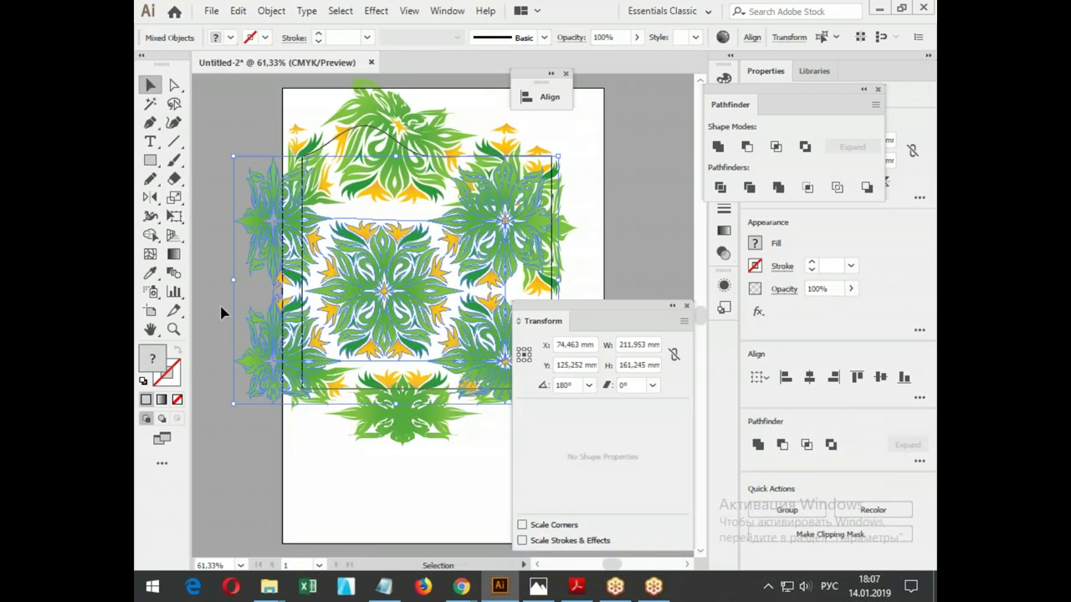
Shift the central flower up and left, then select all the ornament artwork.
{"action": "left_click", "coordinate": [222, 313]}
{"action": "left_click", "coordinate": [401, 274]}
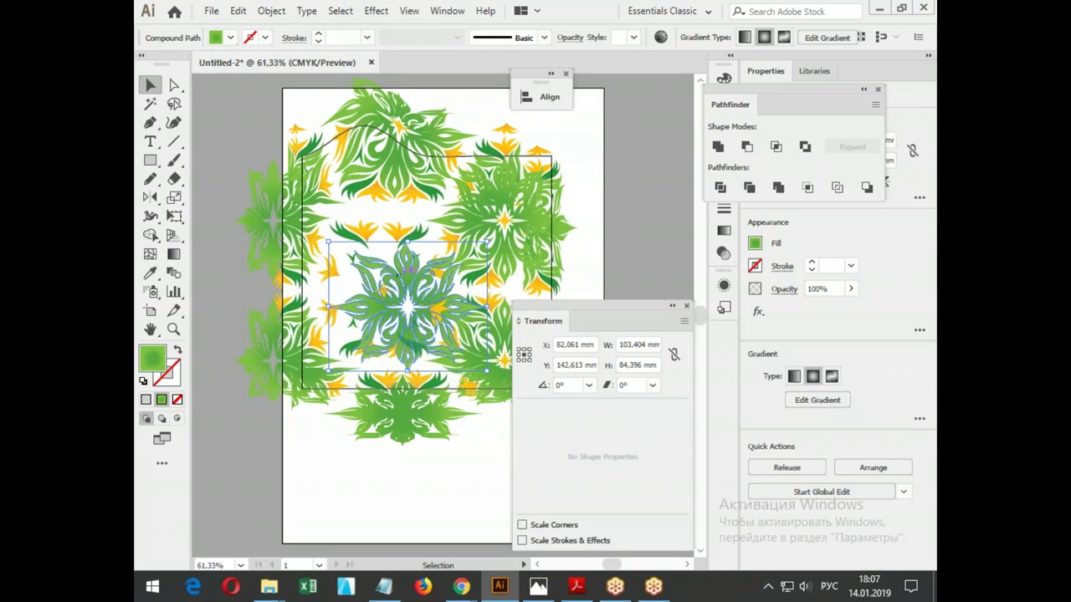
{"action": "left_click_drag", "start_coordinate": [398, 275], "coordinate": [370, 252]}
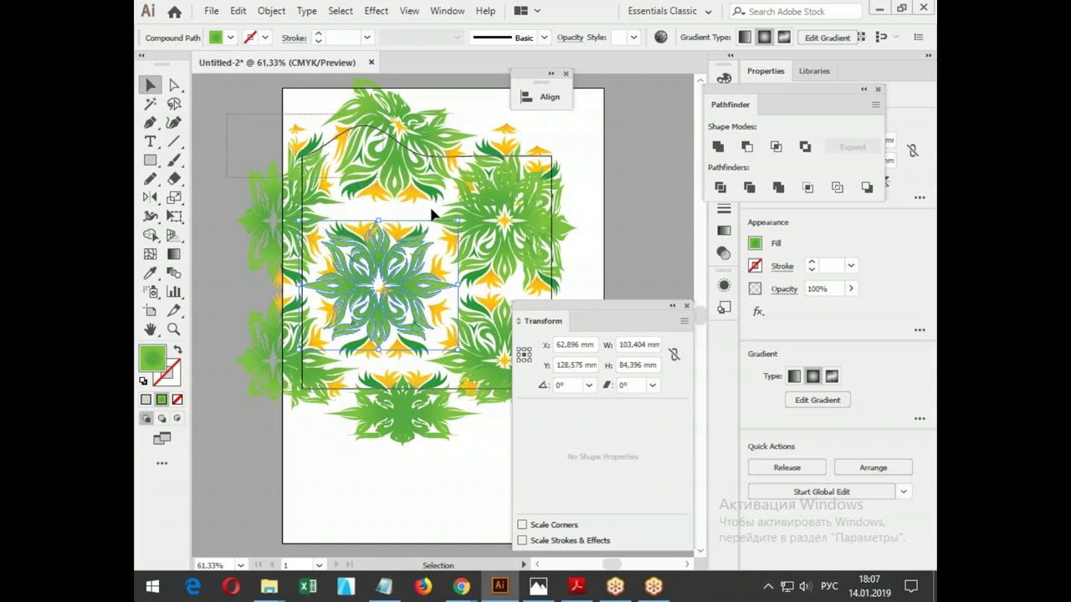
{"action": "key", "text": "ctrl+a"}
Clear the artboard, draw a white black-outlined rectangle, and duplicate it up-right.
{"action": "key", "text": "Delete"}
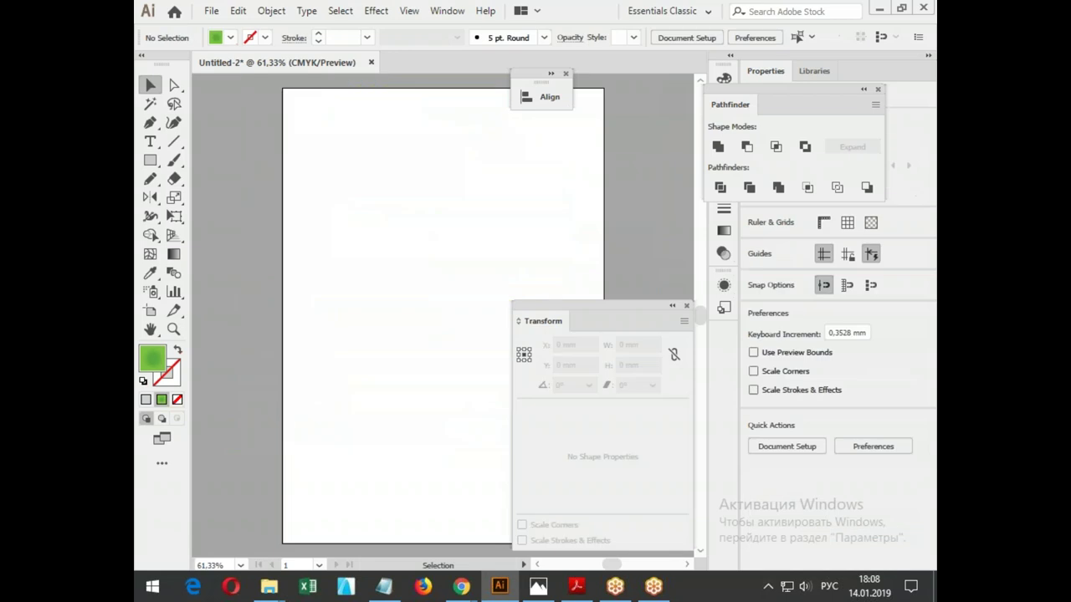
{"action": "left_click", "coordinate": [150, 161]}
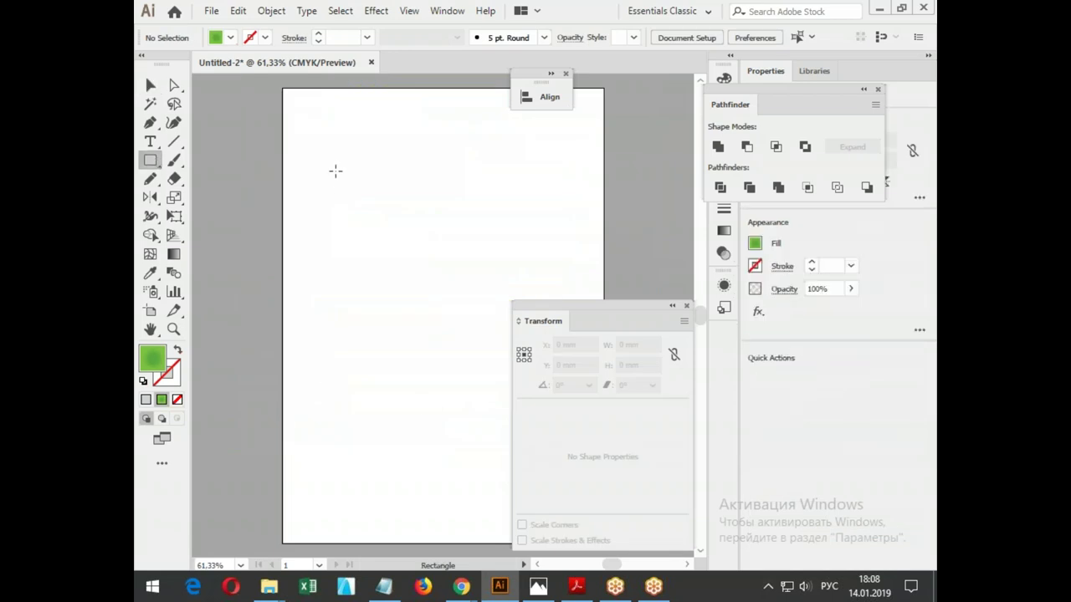
{"action": "left_click_drag", "start_coordinate": [294, 154], "coordinate": [367, 234]}
{"action": "key", "text": "v"}
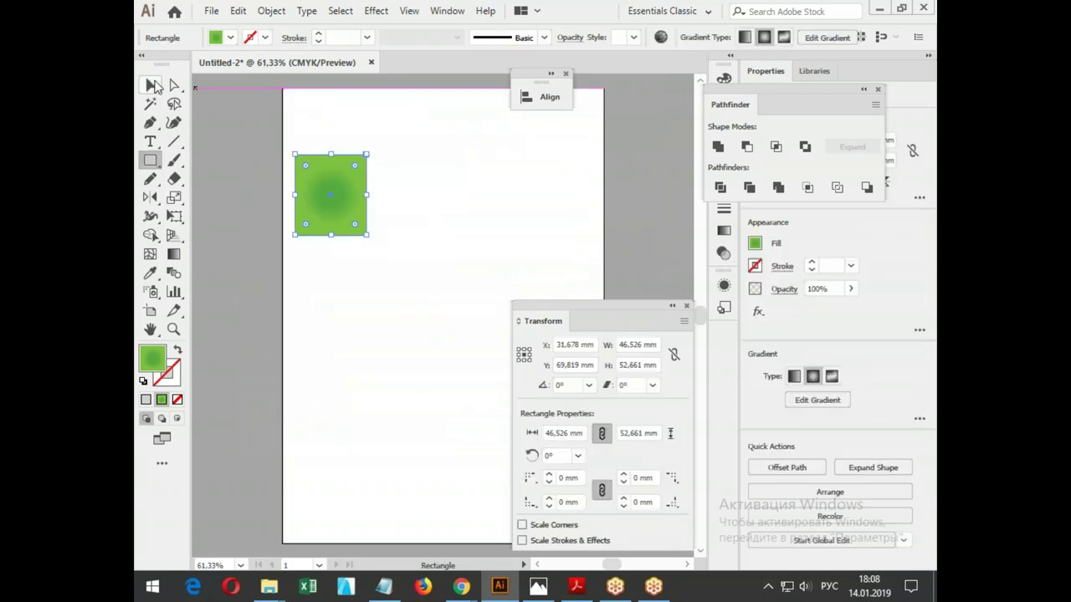
{"action": "key", "text": "d"}
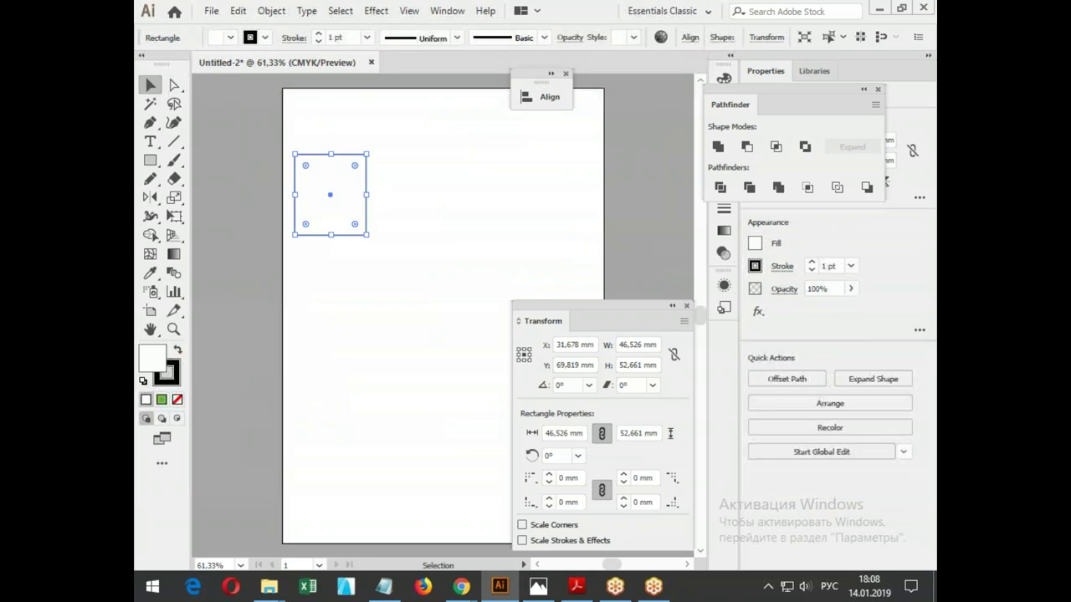
{"action": "left_click_drag", "start_coordinate": [330, 195], "coordinate": [420, 164]}
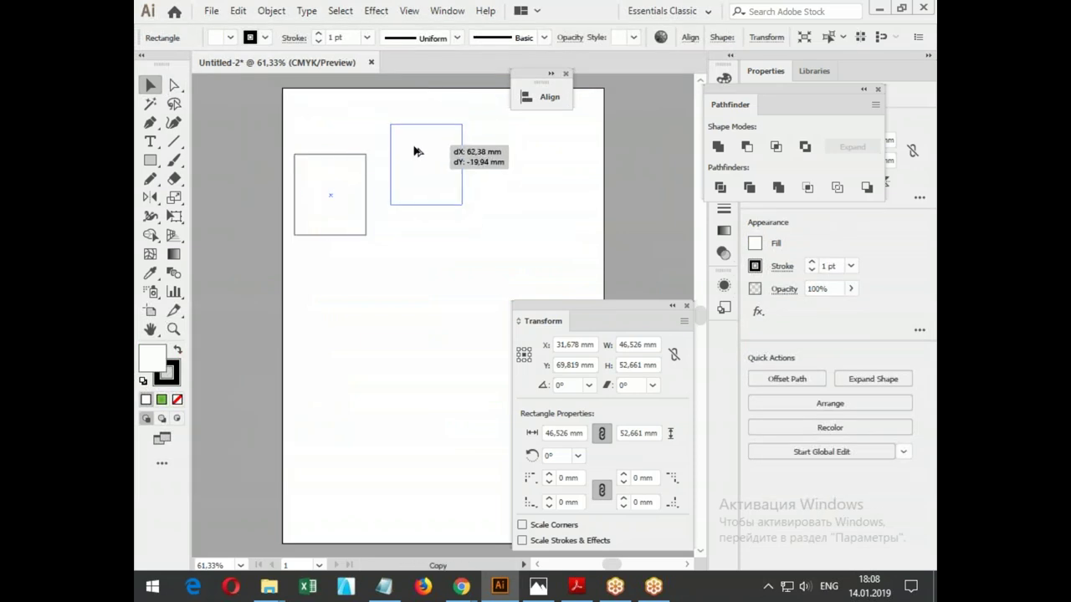
Group the two rectangles and place a duplicate pair lower on the artboard.
{"action": "left_click_drag", "start_coordinate": [304, 120], "coordinate": [406, 219]}
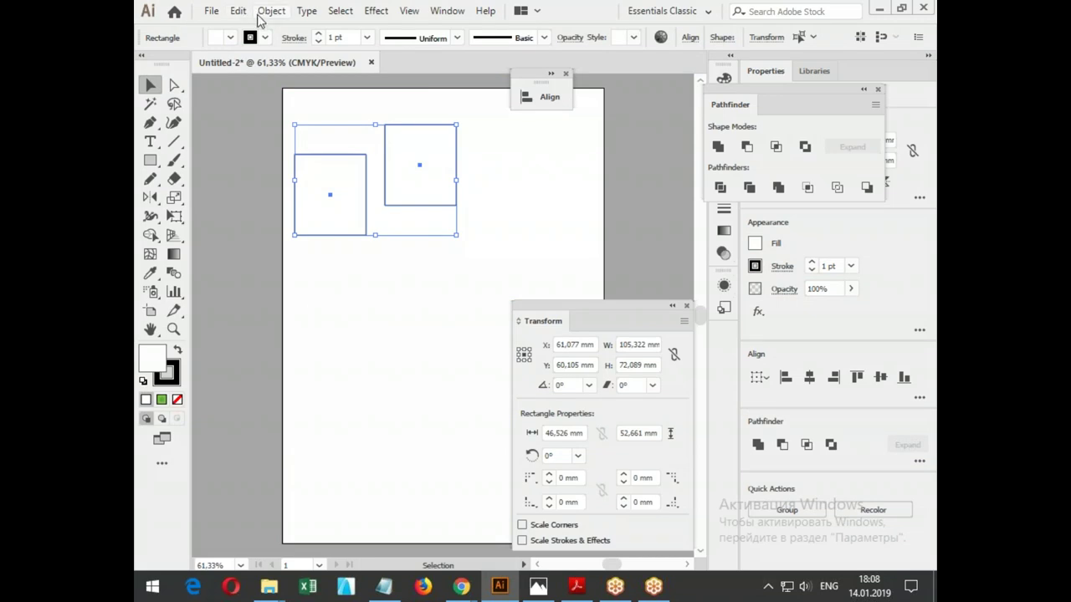
{"action": "key", "text": "ctrl+g"}
{"action": "left_click_drag", "start_coordinate": [412, 149], "coordinate": [464, 322]}
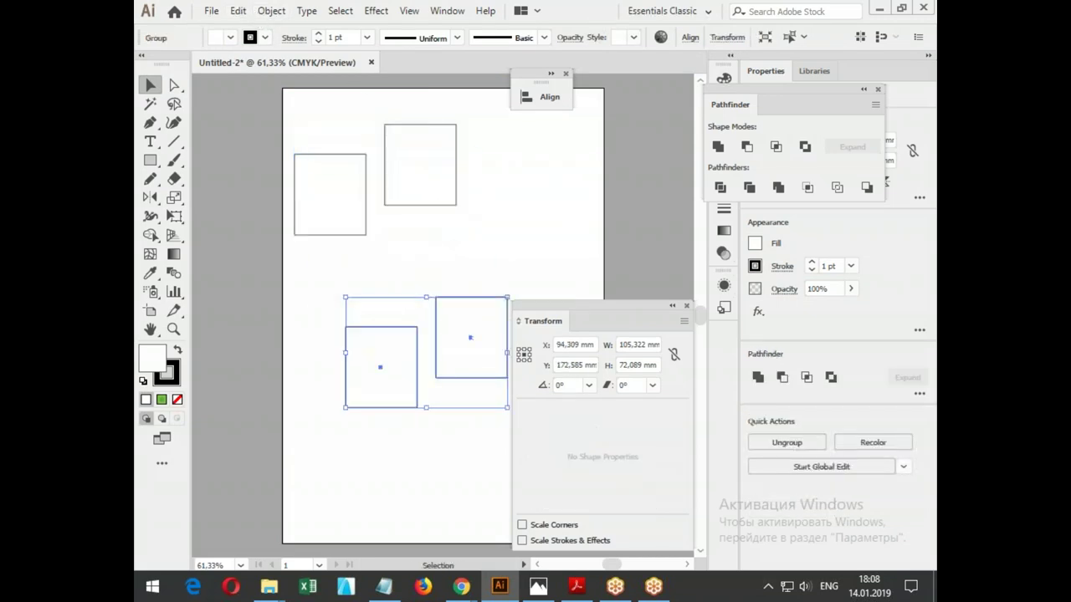
{"action": "left_click", "coordinate": [418, 277]}
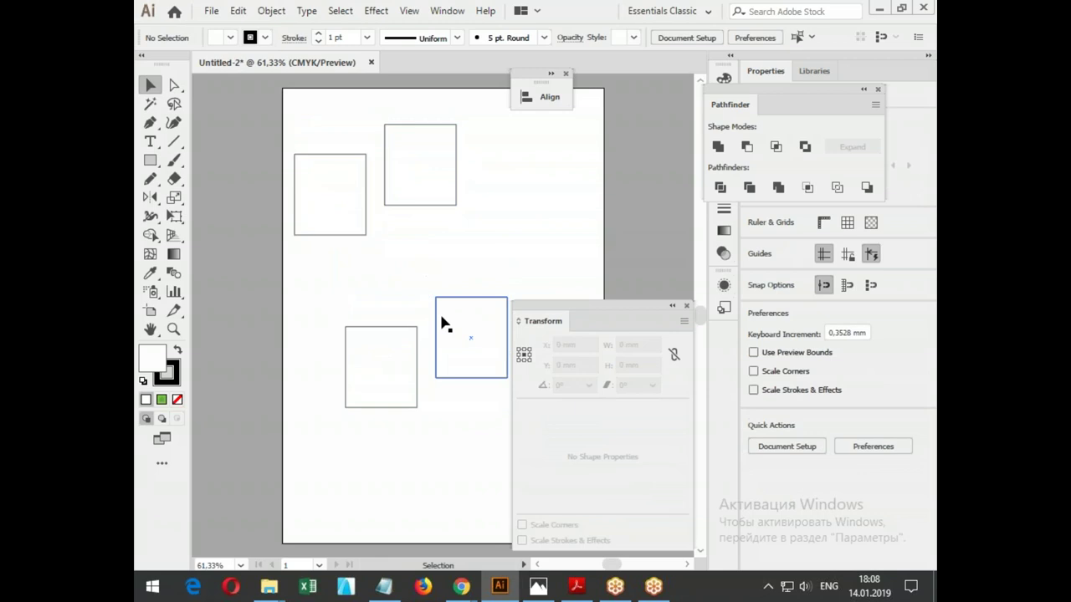
{"action": "left_click_drag", "start_coordinate": [441, 324], "coordinate": [424, 294]}
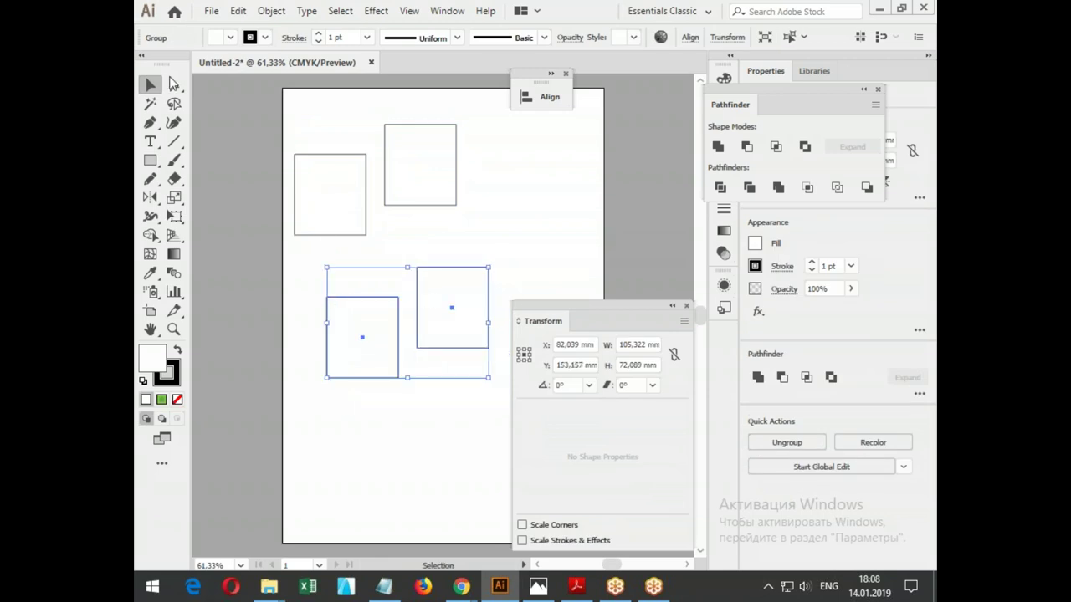
Move the upper-right and lower-right rectangles upward with Direct Selection.
{"action": "left_click", "coordinate": [174, 86]}
{"action": "left_click", "coordinate": [408, 166]}
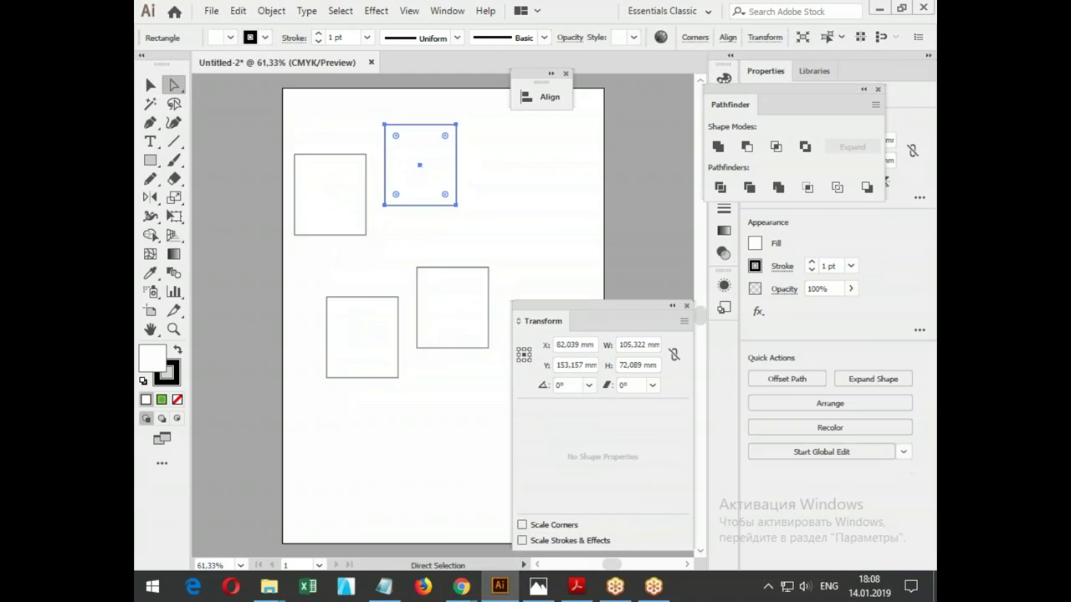
{"action": "left_click", "coordinate": [470, 312], "text": "shift"}
{"action": "mouse_move", "coordinate": [470, 312]}
{"action": "left_mouse_down"}
{"action": "mouse_move", "coordinate": [486, 267]}
{"action": "mouse_move", "coordinate": [476, 292]}
{"action": "mouse_move", "coordinate": [464, 288]}
{"action": "mouse_move", "coordinate": [469, 254]}
{"action": "left_mouse_up"}
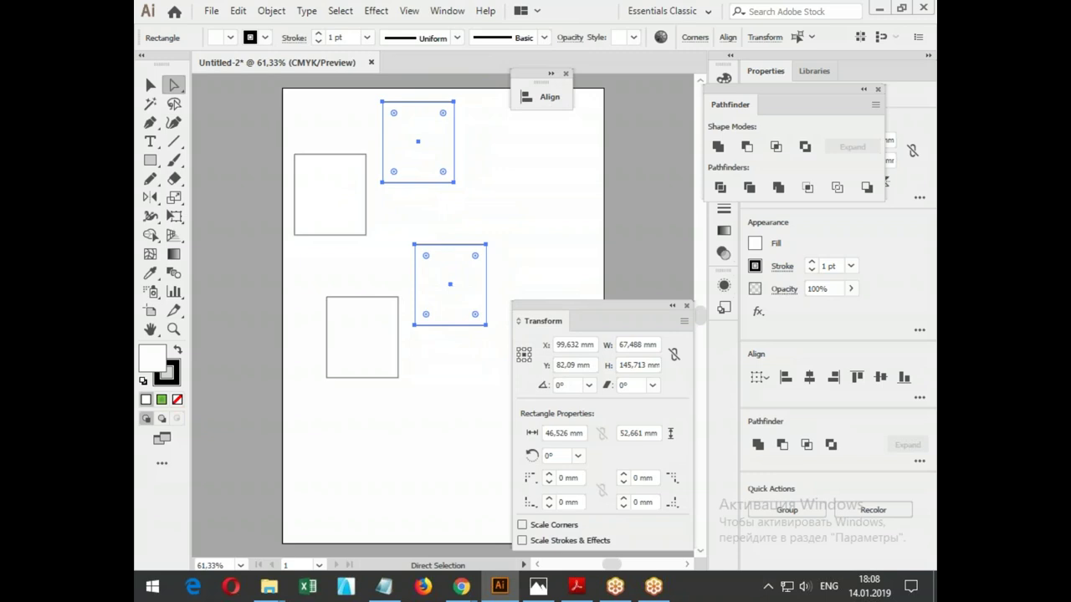
Nudge the upper pair of rectangles into its final position.
{"action": "left_click", "coordinate": [151, 85]}
{"action": "left_click", "coordinate": [325, 128]}
{"action": "left_click", "coordinate": [343, 193]}
{"action": "mouse_move", "coordinate": [347, 191]}
{"action": "left_mouse_down"}
{"action": "mouse_move", "coordinate": [335, 190]}
{"action": "mouse_move", "coordinate": [350, 187]}
{"action": "left_mouse_up"}
{"action": "left_click_drag", "start_coordinate": [364, 354], "coordinate": [352, 364]}
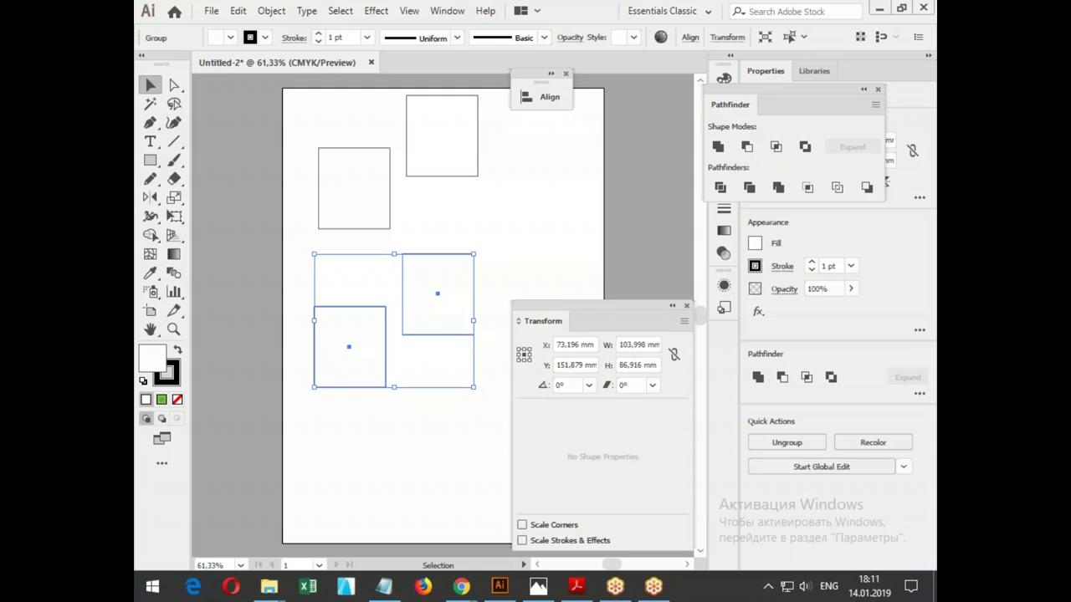
Add a second artboard to the right and third and fourth artboards below.
{"action": "key", "text": "ctrl+minus"}
{"action": "key", "text": "ctrl+minus"}
{"action": "left_click", "coordinate": [150, 312]}
{"action": "left_click_drag", "start_coordinate": [451, 251], "coordinate": [475, 209]}
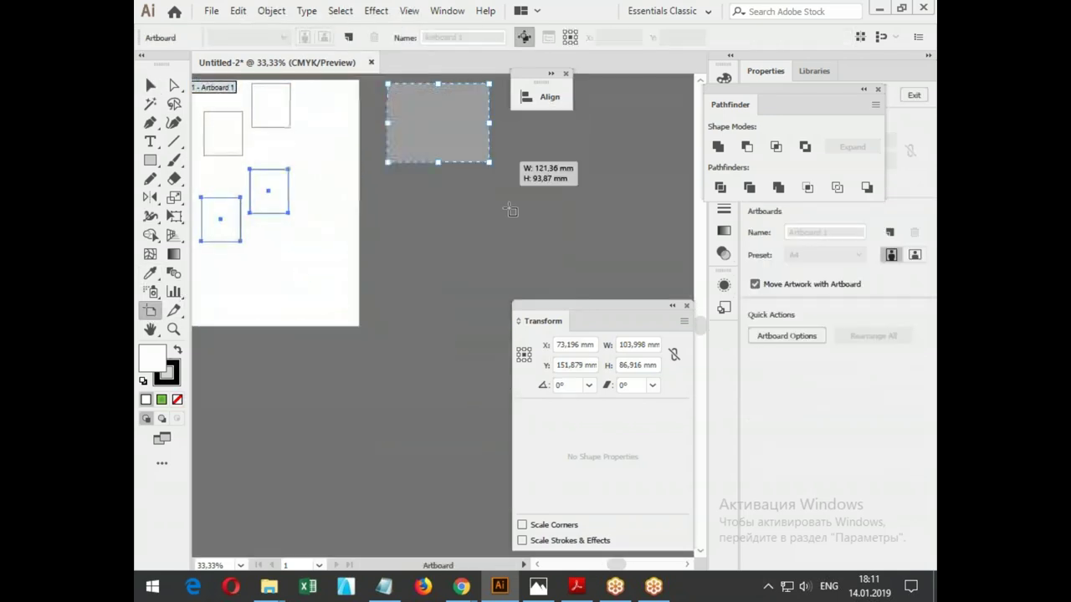
{"action": "left_click_drag", "start_coordinate": [251, 355], "coordinate": [427, 585]}
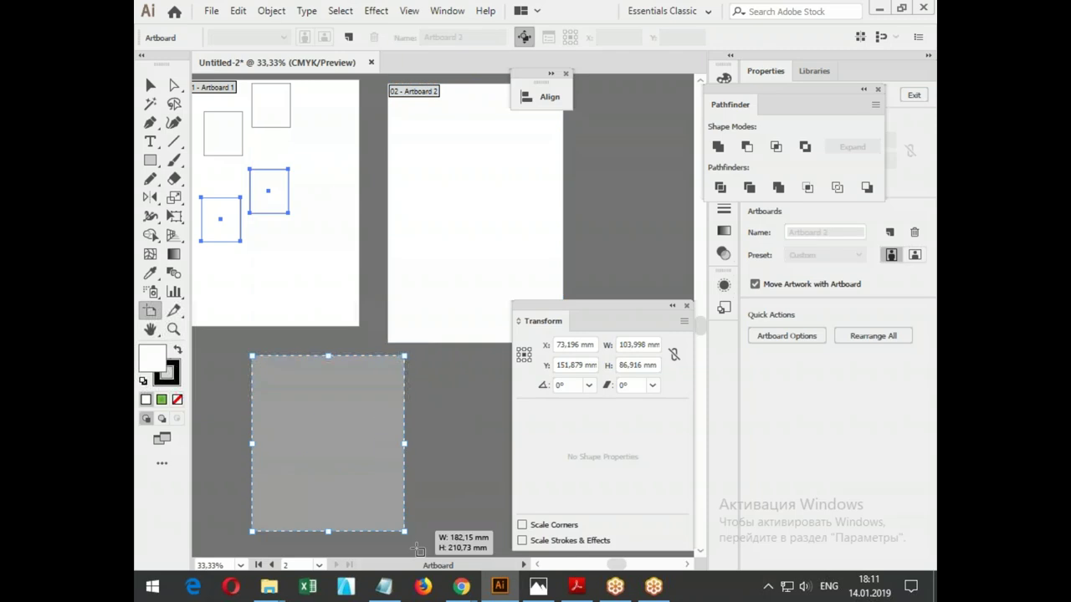
{"action": "left_click_drag", "start_coordinate": [469, 256], "coordinate": [641, 541]}
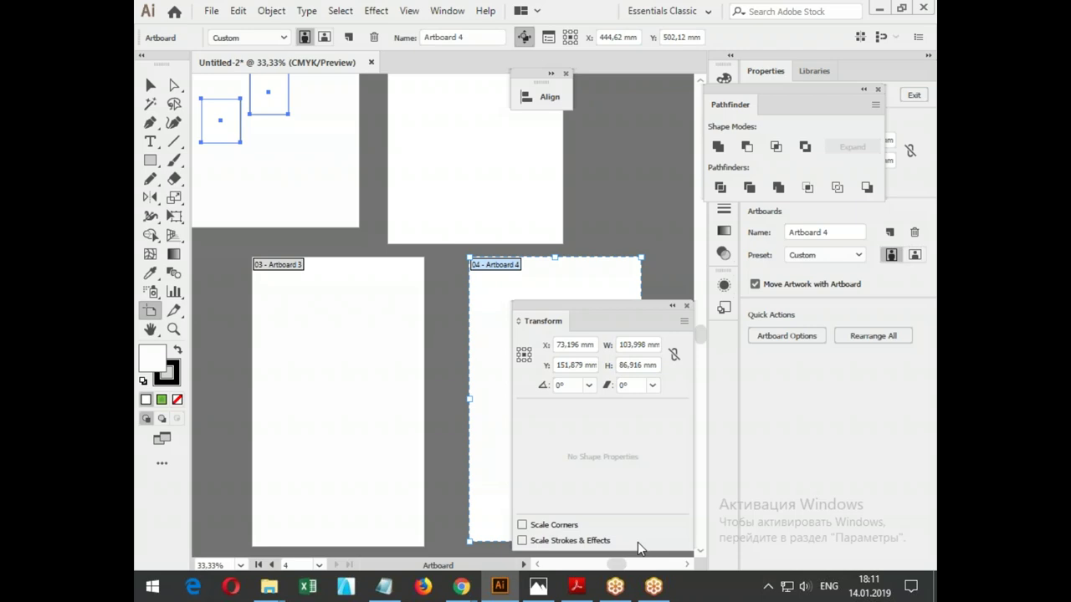
{"action": "left_click", "coordinate": [153, 84]}
{"action": "mouse_move", "coordinate": [308, 99]}
{"action": "left_mouse_down"}
{"action": "mouse_move", "coordinate": [395, 204]}
{"action": "mouse_move", "coordinate": [389, 251]}
{"action": "left_mouse_up"}
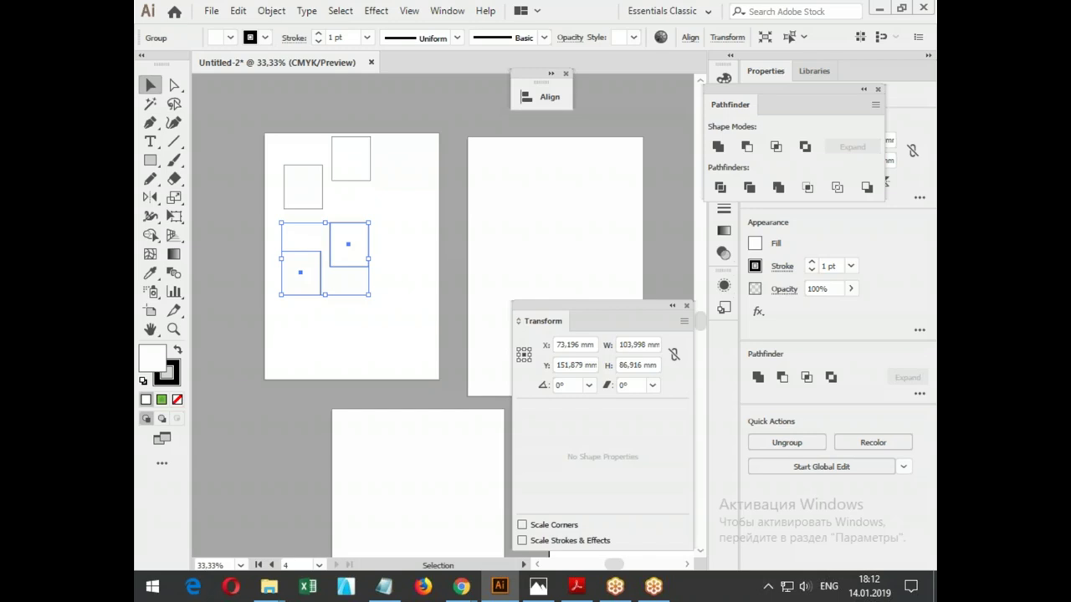
{"action": "scroll", "coordinate": [383, 228], "scroll_direction": "down", "scroll_amount": 1}
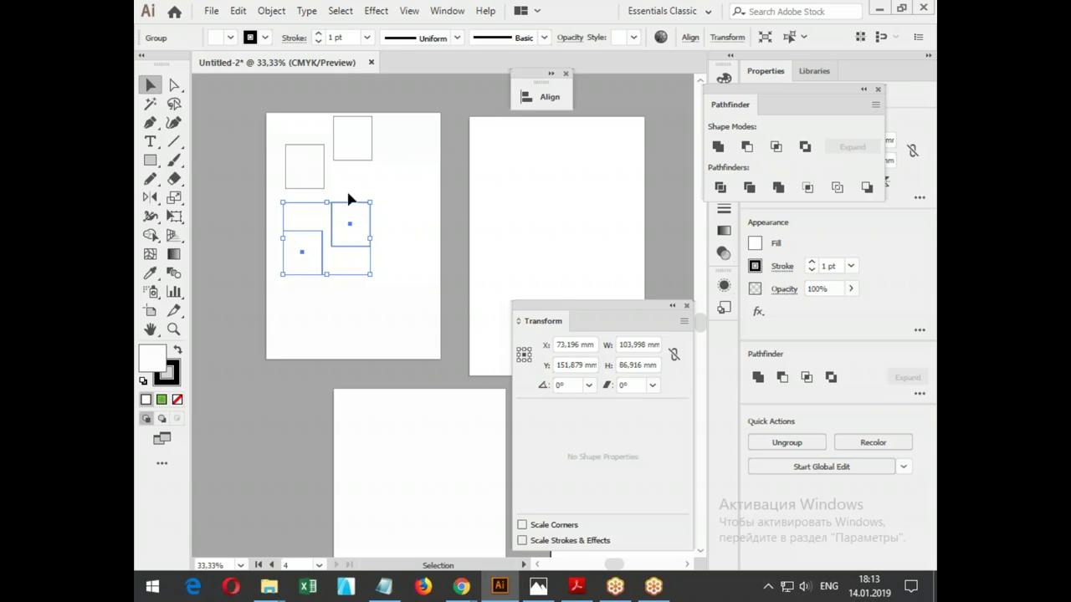
Shift the right-hand rectangles, round their corners to 17,44 mm, and show the Window menu.
{"action": "left_click_drag", "start_coordinate": [348, 194], "coordinate": [369, 220]}
{"action": "left_click", "coordinate": [174, 84]}
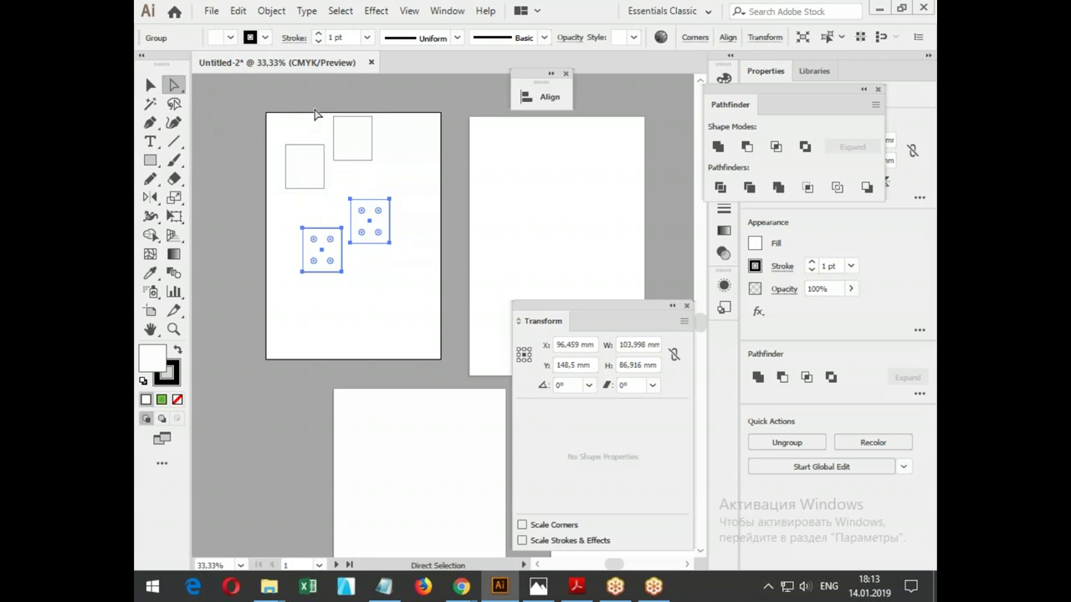
{"action": "left_click", "coordinate": [356, 138]}
{"action": "left_click", "coordinate": [371, 222], "text": "shift"}
{"action": "mouse_move", "coordinate": [371, 223]}
{"action": "left_mouse_down"}
{"action": "mouse_move", "coordinate": [379, 253]}
{"action": "mouse_move", "coordinate": [370, 235]}
{"action": "left_mouse_up"}
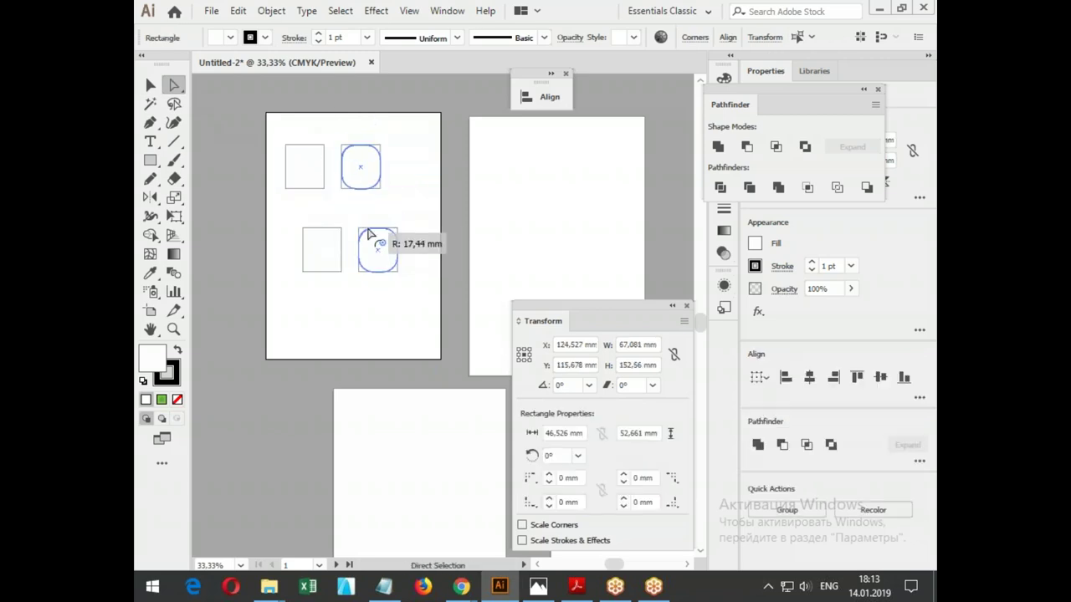
{"action": "mouse_move", "coordinate": [369, 235]}
{"action": "left_mouse_down"}
{"action": "mouse_move", "coordinate": [383, 256]}
{"action": "mouse_move", "coordinate": [489, 255]}
{"action": "left_mouse_up"}
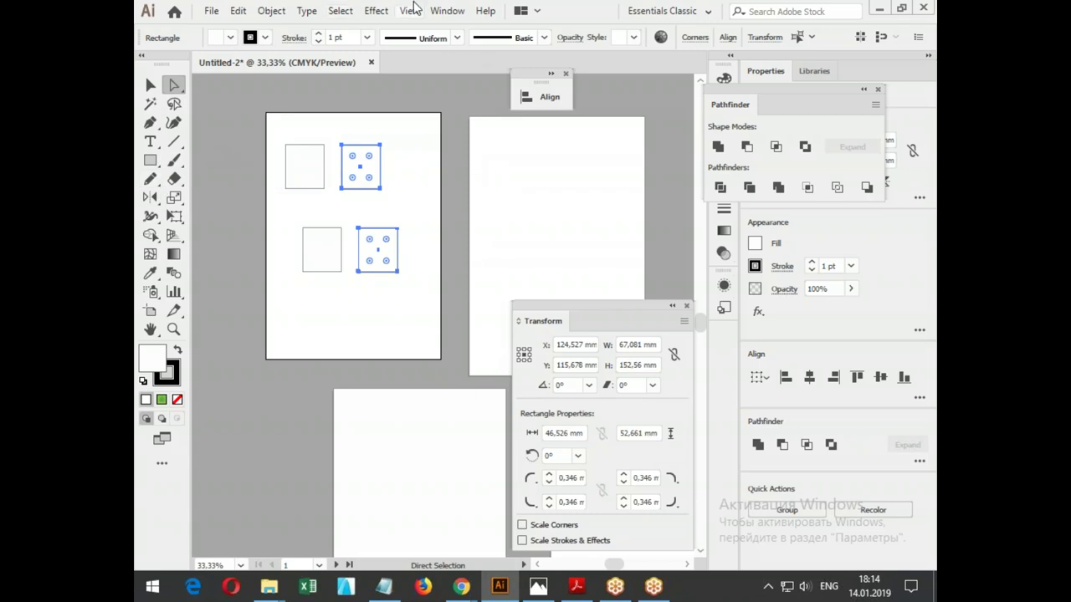
{"action": "left_click", "coordinate": [446, 11]}
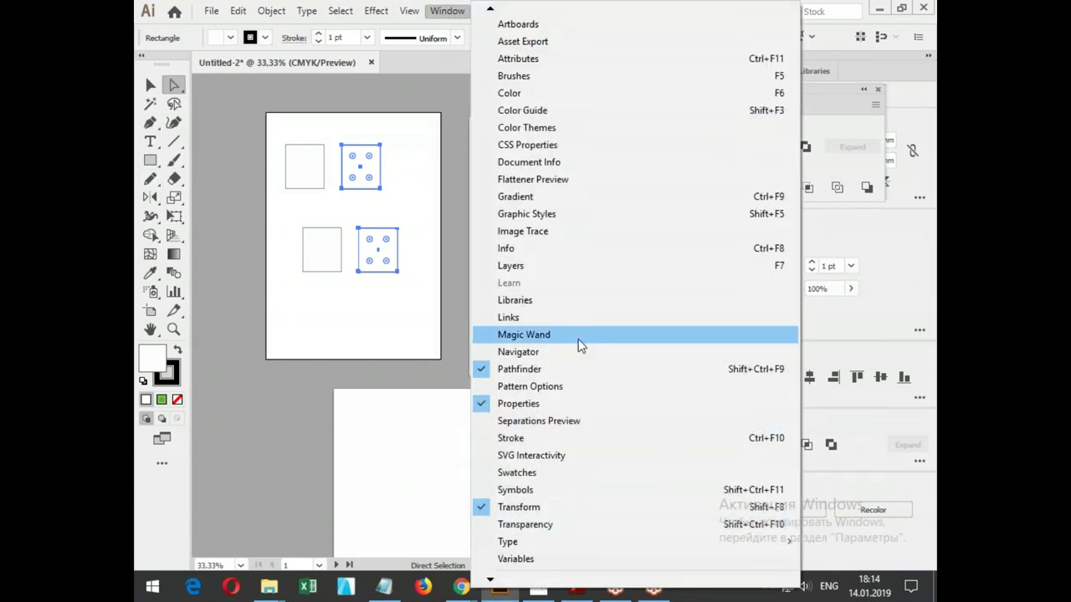
Show the Symbols panel and browse the Web Icons and Web Buttons and Bars libraries.
{"action": "left_click", "coordinate": [542, 490]}
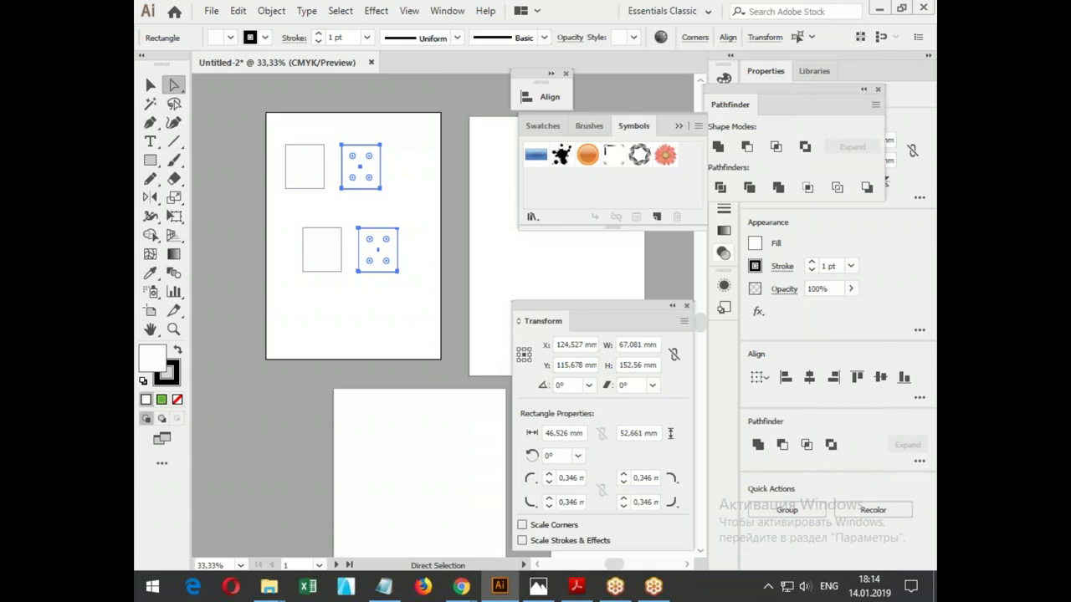
{"action": "left_click", "coordinate": [531, 218]}
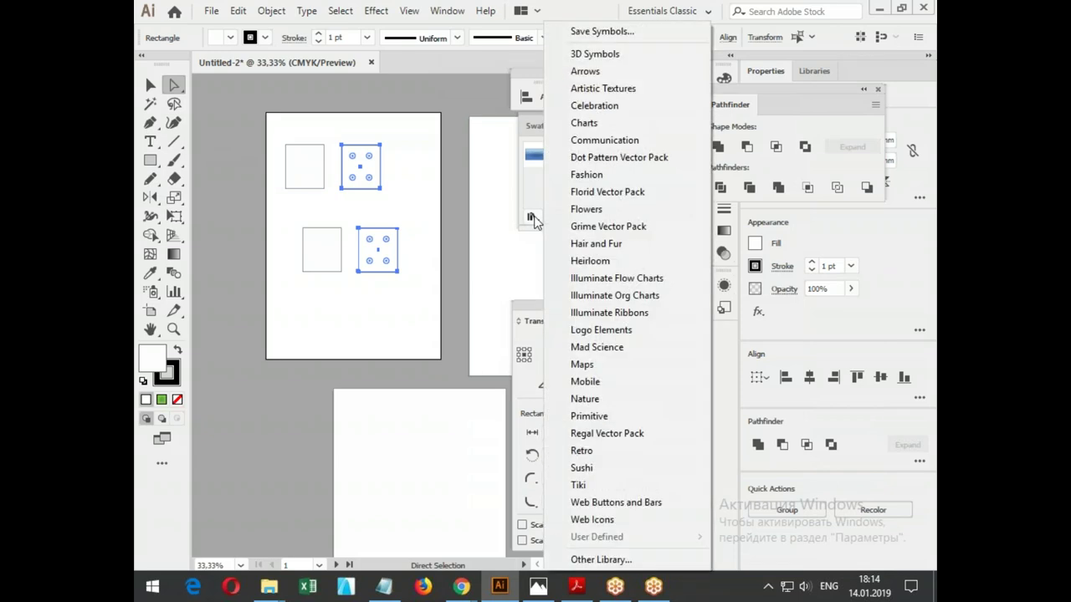
{"action": "left_click", "coordinate": [621, 520]}
{"action": "scroll", "coordinate": [490, 306], "scroll_direction": "down", "scroll_amount": 2}
{"action": "scroll", "coordinate": [490, 307], "scroll_direction": "down", "scroll_amount": 3}
{"action": "scroll", "coordinate": [490, 307], "scroll_direction": "up", "scroll_amount": 5}
{"action": "left_click", "coordinate": [459, 354]}
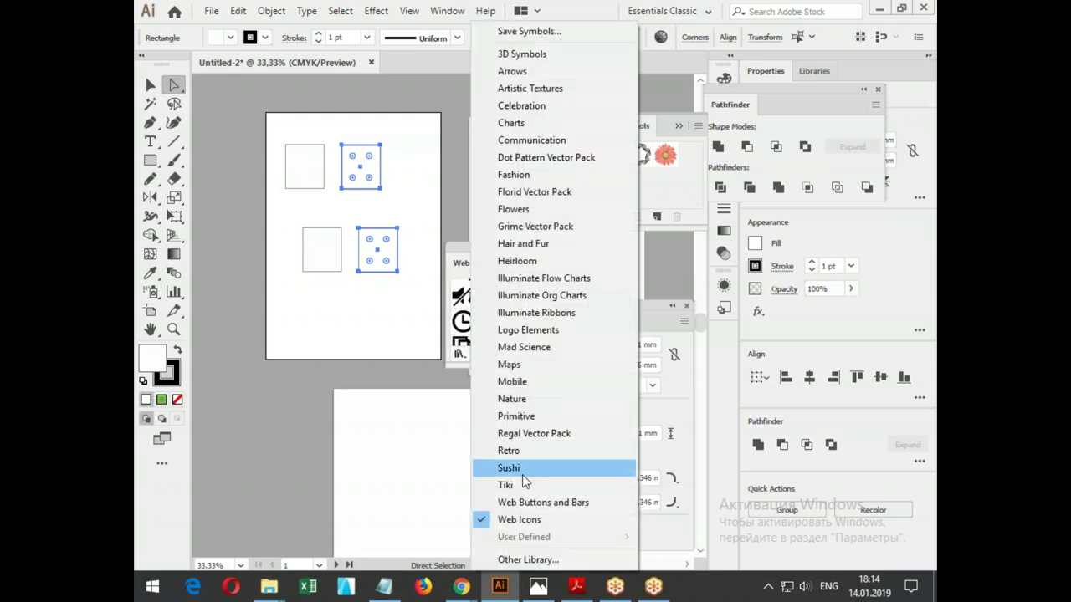
{"action": "left_click", "coordinate": [519, 502]}
{"action": "scroll", "coordinate": [520, 334], "scroll_direction": "down", "scroll_amount": 3}
{"action": "scroll", "coordinate": [520, 334], "scroll_direction": "up", "scroll_amount": 3}
{"action": "scroll", "coordinate": [520, 334], "scroll_direction": "down", "scroll_amount": 4}
{"action": "scroll", "coordinate": [520, 335], "scroll_direction": "down", "scroll_amount": 2}
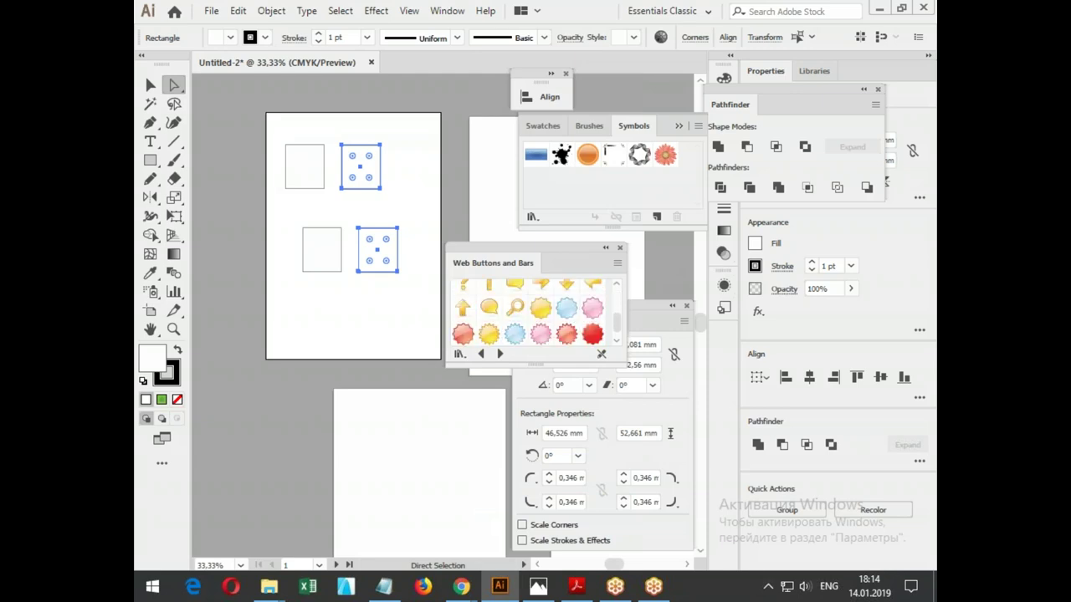
Place the Figure with Child symbol from Logo Elements on the artboard.
{"action": "left_click", "coordinate": [460, 354]}
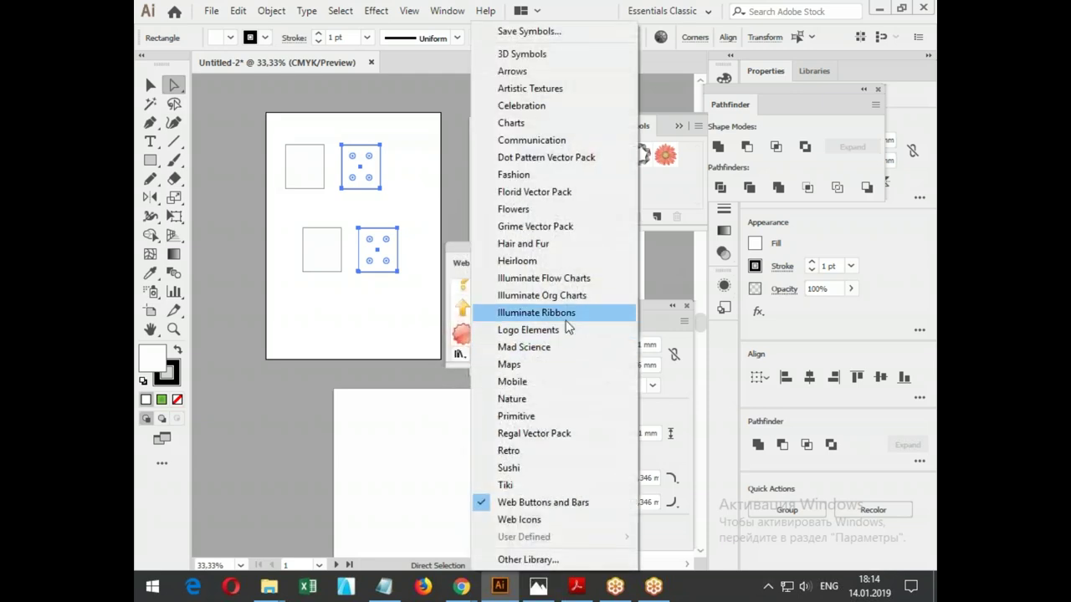
{"action": "left_click", "coordinate": [566, 329]}
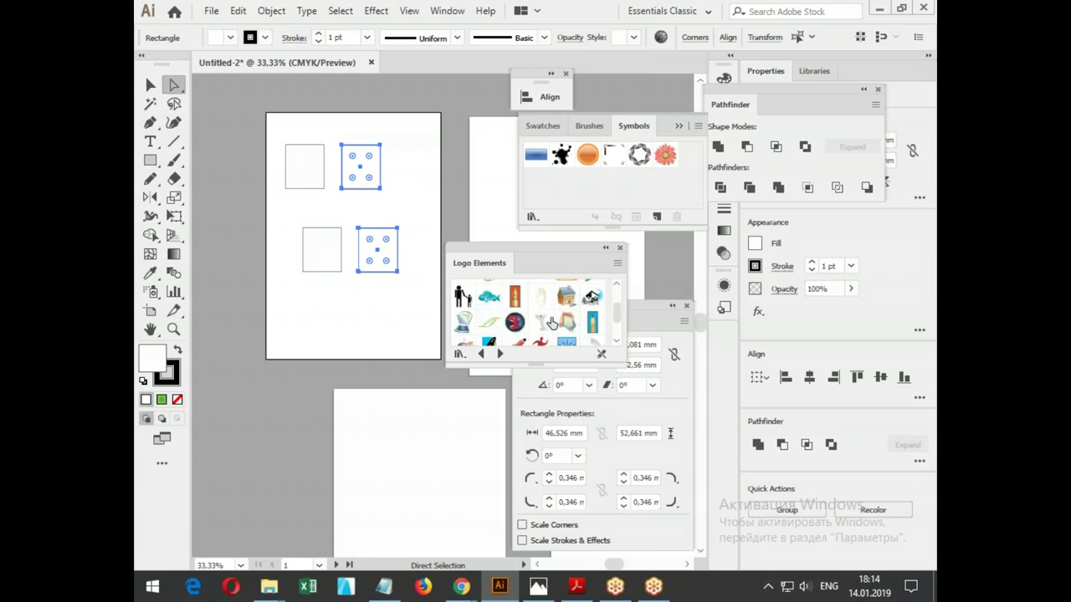
{"action": "left_click_drag", "start_coordinate": [462, 297], "coordinate": [321, 311]}
{"action": "scroll", "coordinate": [327, 325], "scroll_direction": "up", "scroll_amount": 3}
{"action": "scroll", "coordinate": [327, 312], "scroll_direction": "up", "scroll_amount": 4}
{"action": "mouse_move", "coordinate": [310, 204]}
{"action": "left_mouse_down"}
{"action": "mouse_move", "coordinate": [284, 211]}
{"action": "mouse_move", "coordinate": [278, 231]}
{"action": "left_mouse_up"}
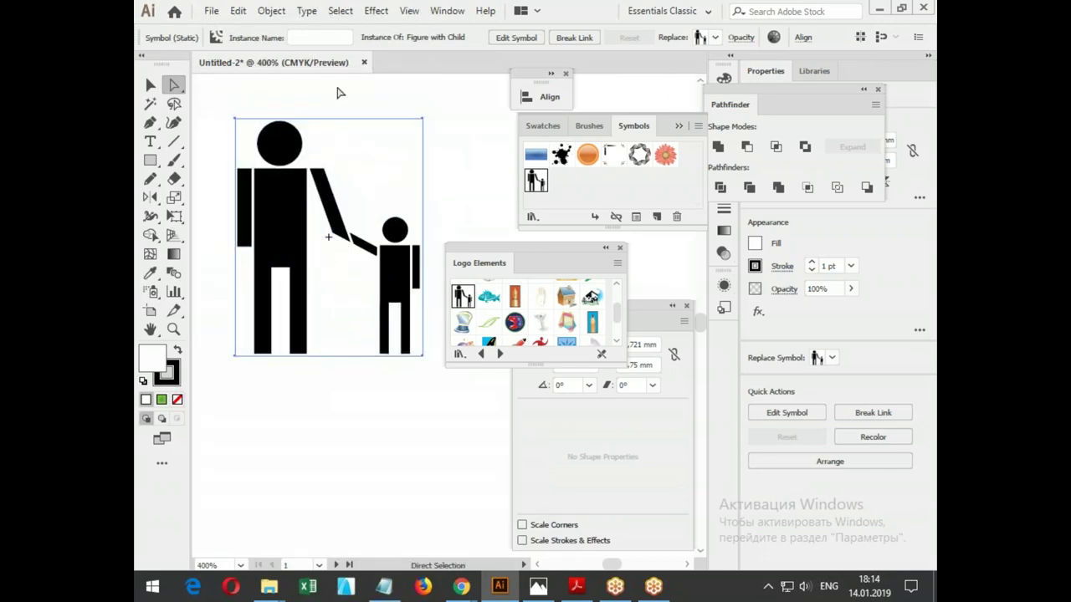
Turn on Pixel Preview for the document.
{"action": "left_click", "coordinate": [264, 10]}
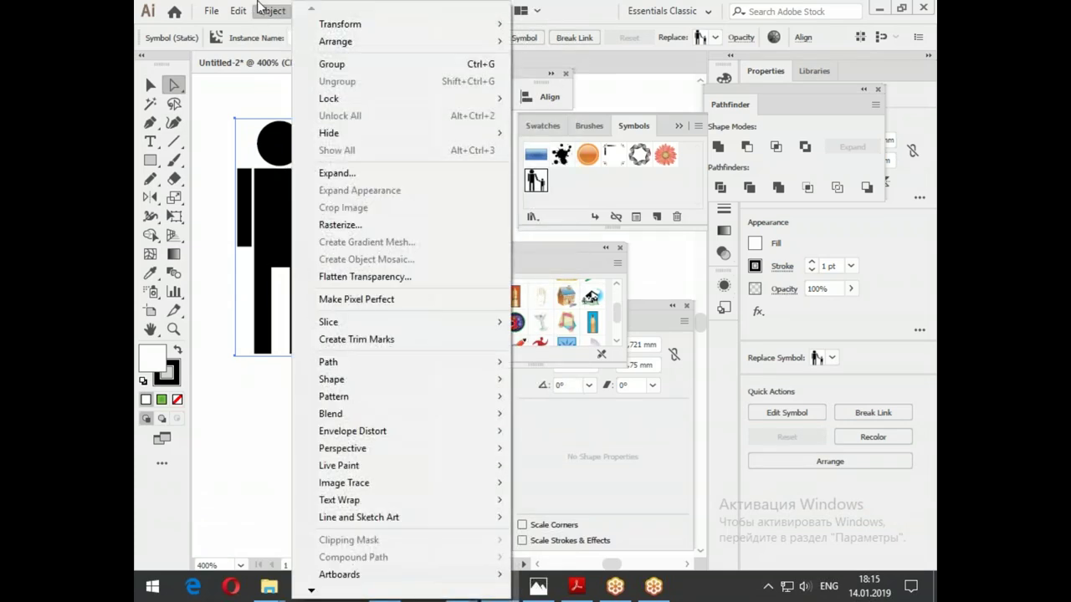
{"action": "left_click", "coordinate": [266, 8]}
{"action": "left_click", "coordinate": [410, 11]}
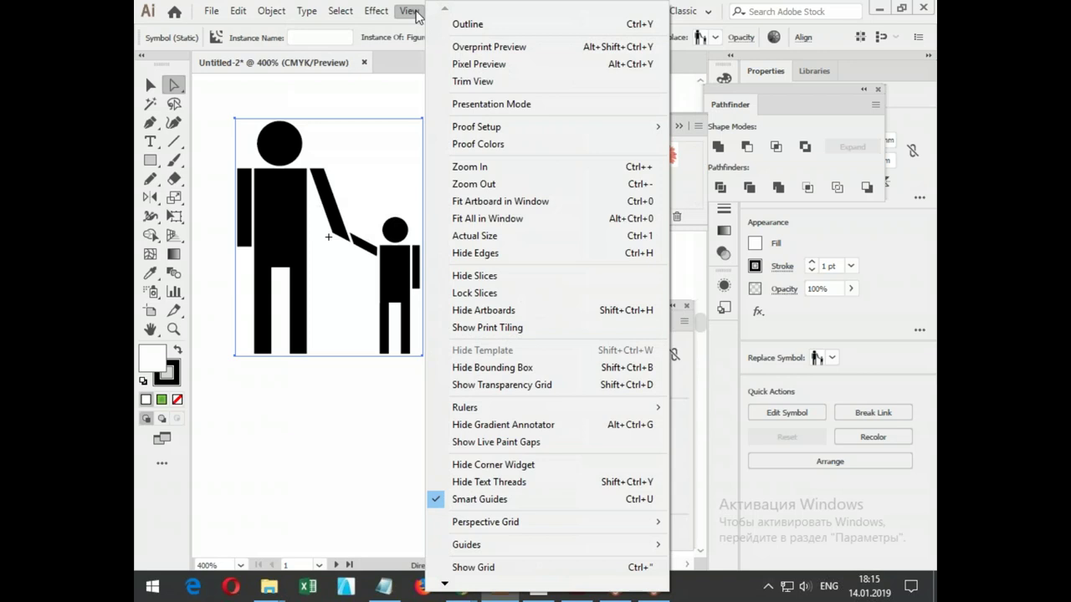
{"action": "left_click", "coordinate": [527, 65]}
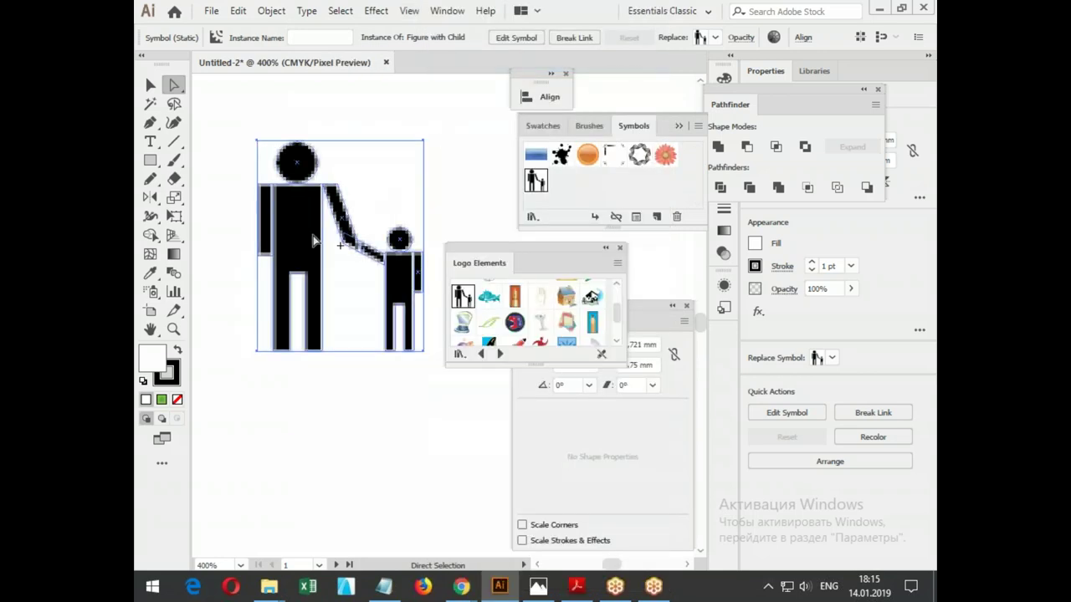
{"action": "scroll", "coordinate": [339, 200], "scroll_direction": "up", "scroll_amount": 2}
{"action": "scroll", "coordinate": [299, 206], "scroll_direction": "down", "scroll_amount": 2}
Apply Make Pixel Perfect to the figure twice and hide the tools and panels.
{"action": "left_click", "coordinate": [276, 11]}
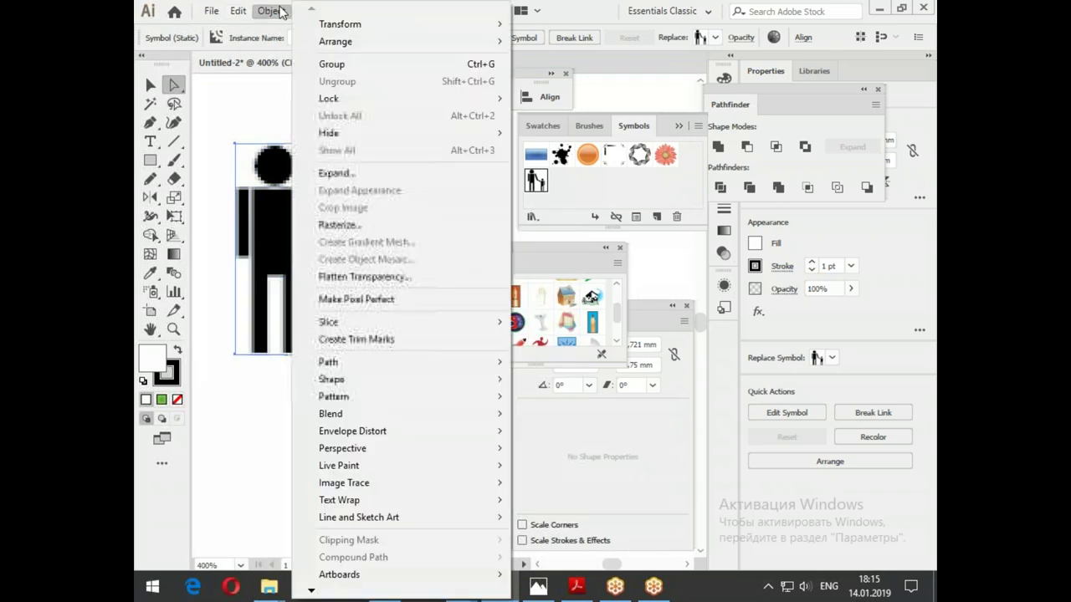
{"action": "left_click", "coordinate": [356, 299]}
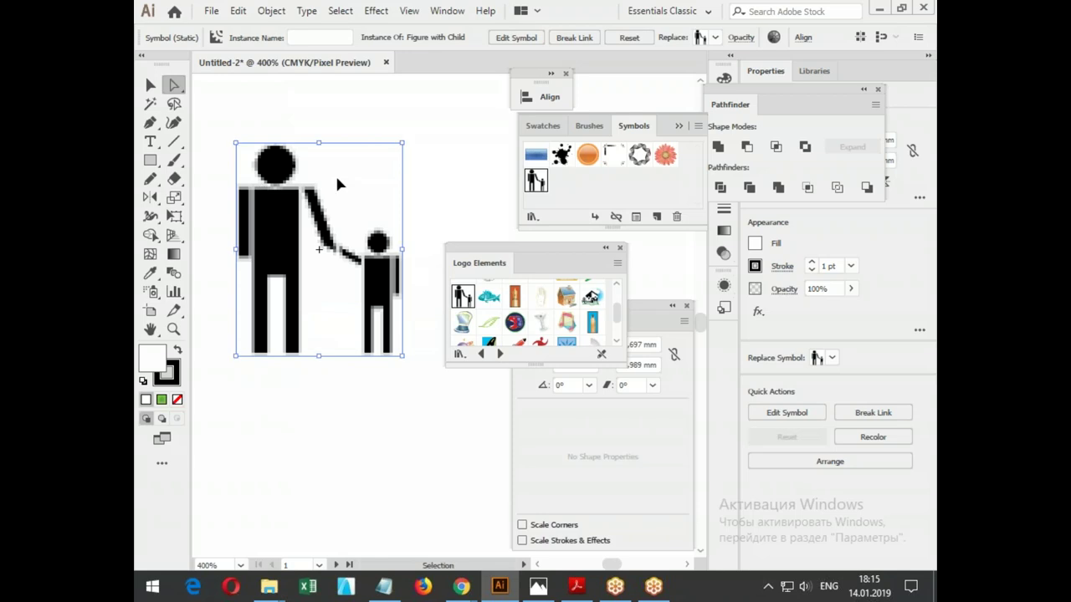
{"action": "scroll", "coordinate": [274, 165], "scroll_direction": "up", "scroll_amount": 2}
{"action": "scroll", "coordinate": [273, 164], "scroll_direction": "up", "scroll_amount": 1}
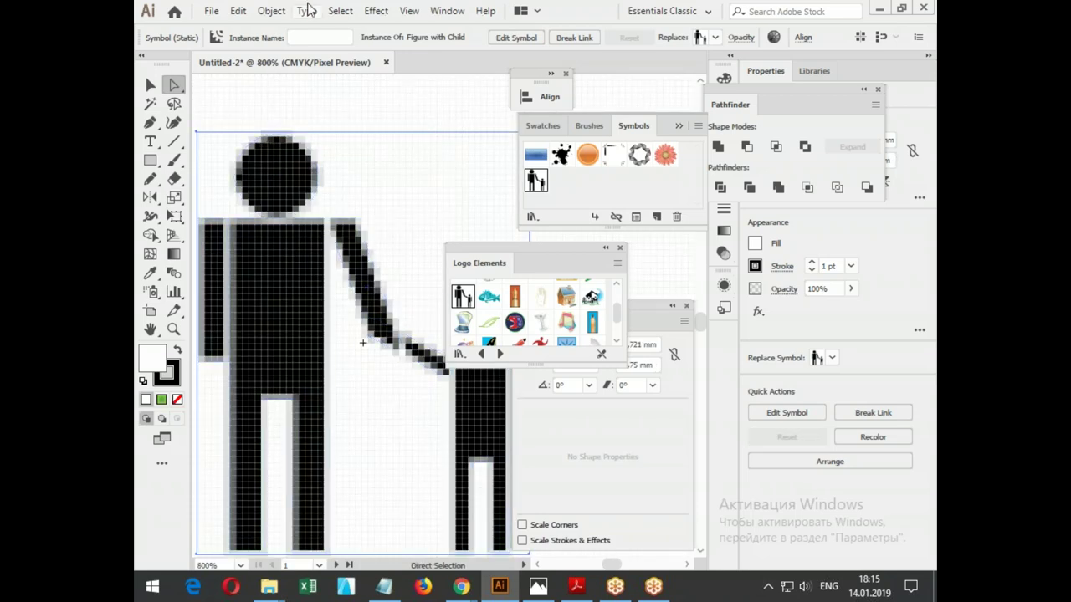
{"action": "left_click", "coordinate": [276, 11]}
{"action": "left_click", "coordinate": [395, 299]}
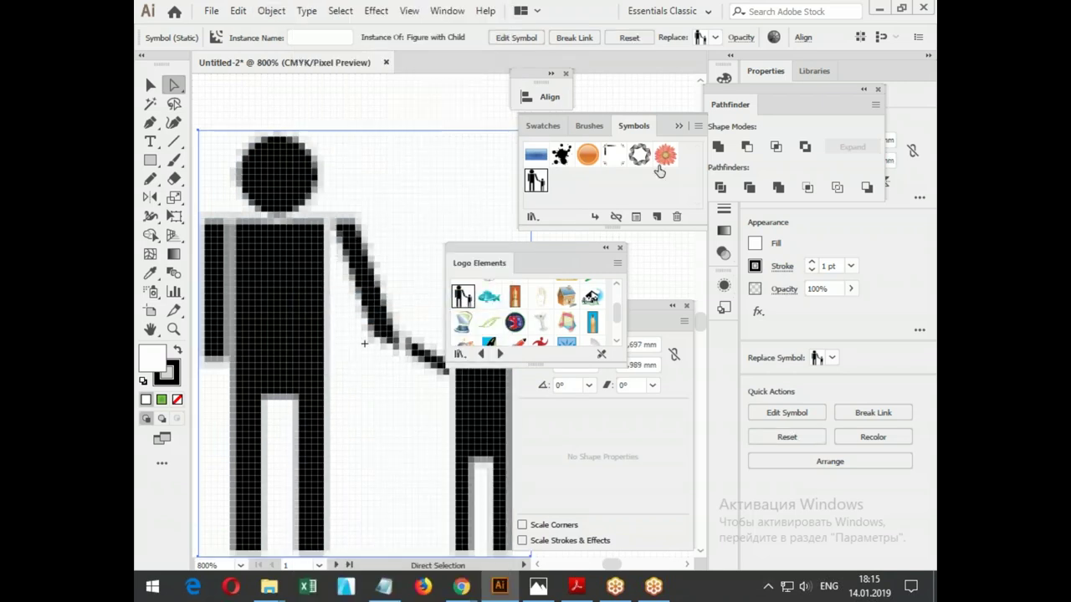
{"action": "key", "text": "v"}
{"action": "key", "text": "Tab"}
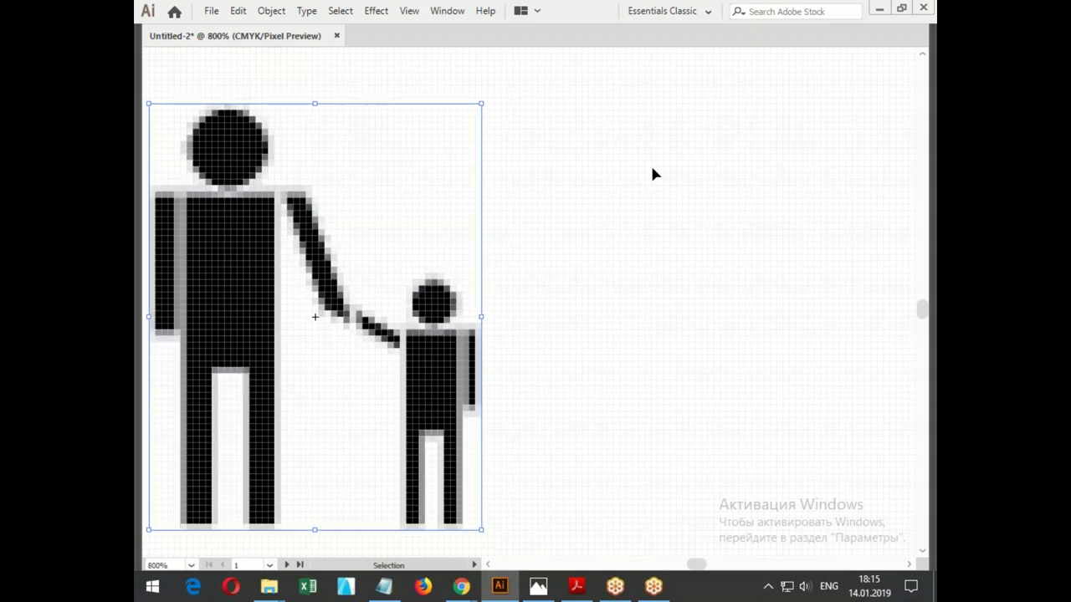
{"action": "key", "text": "a"}
{"action": "left_click", "coordinate": [272, 12]}
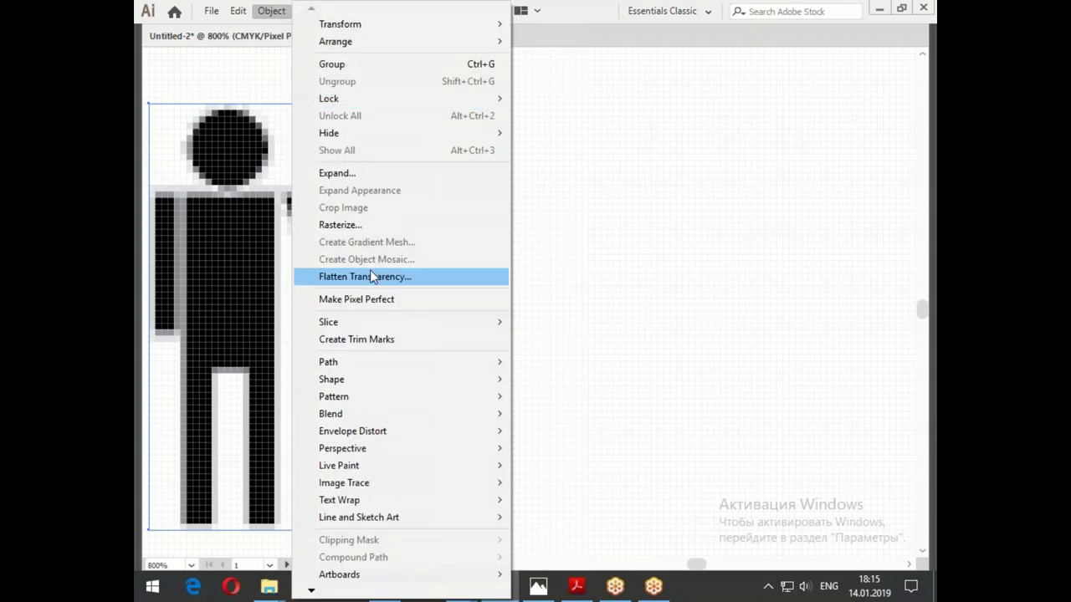
{"action": "left_click", "coordinate": [389, 299]}
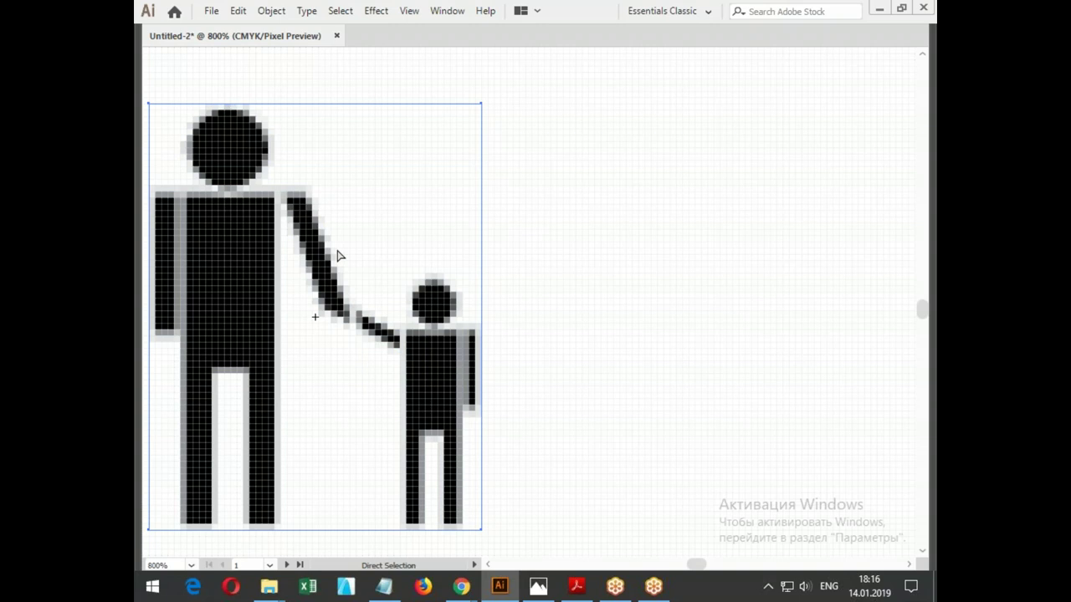
Show the Layers panel and expand then collapse Layer 1.
{"action": "left_click", "coordinate": [444, 12]}
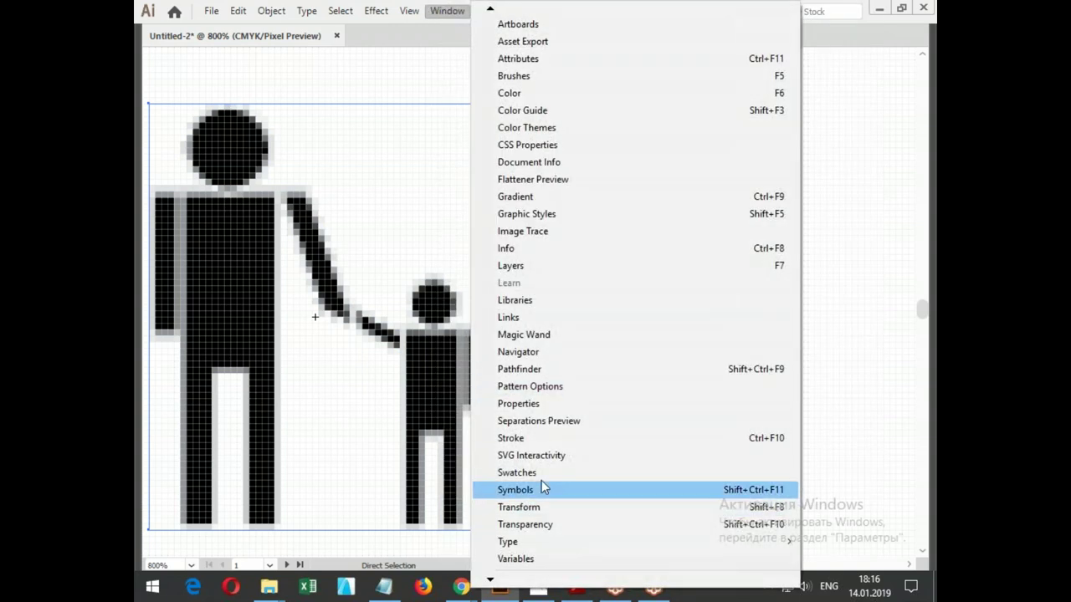
{"action": "left_click", "coordinate": [535, 265]}
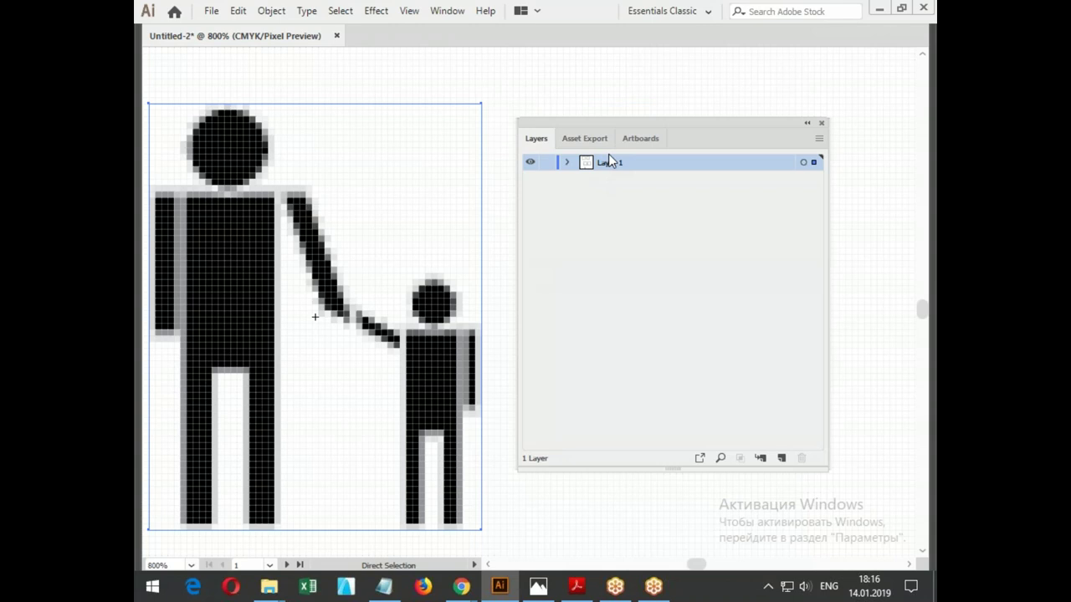
{"action": "key", "text": "ctrl+a"}
{"action": "left_click", "coordinate": [450, 220]}
{"action": "left_click", "coordinate": [567, 163]}
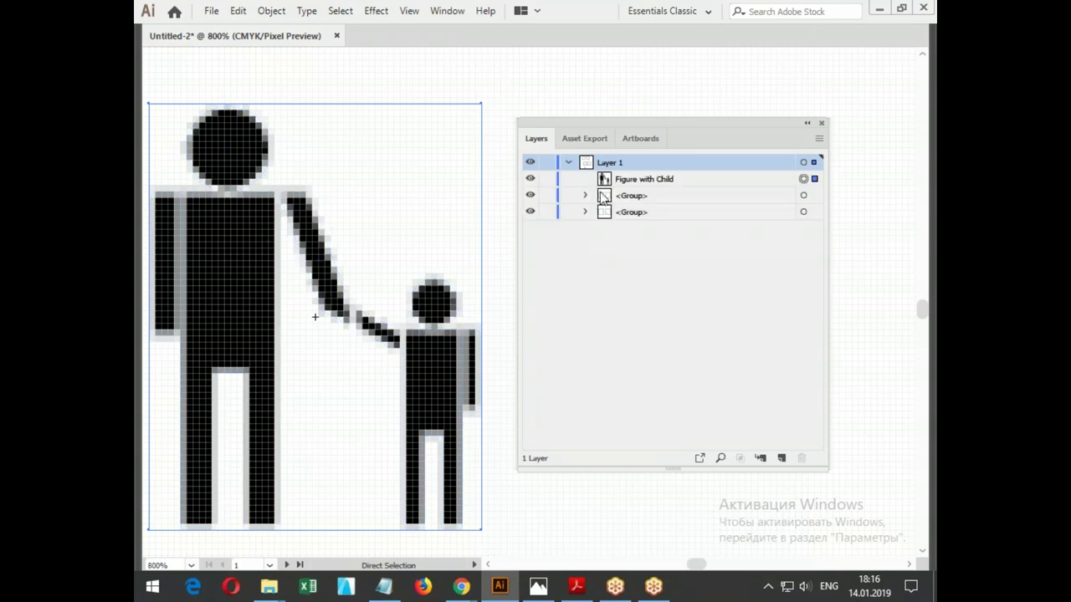
{"action": "left_click", "coordinate": [568, 164]}
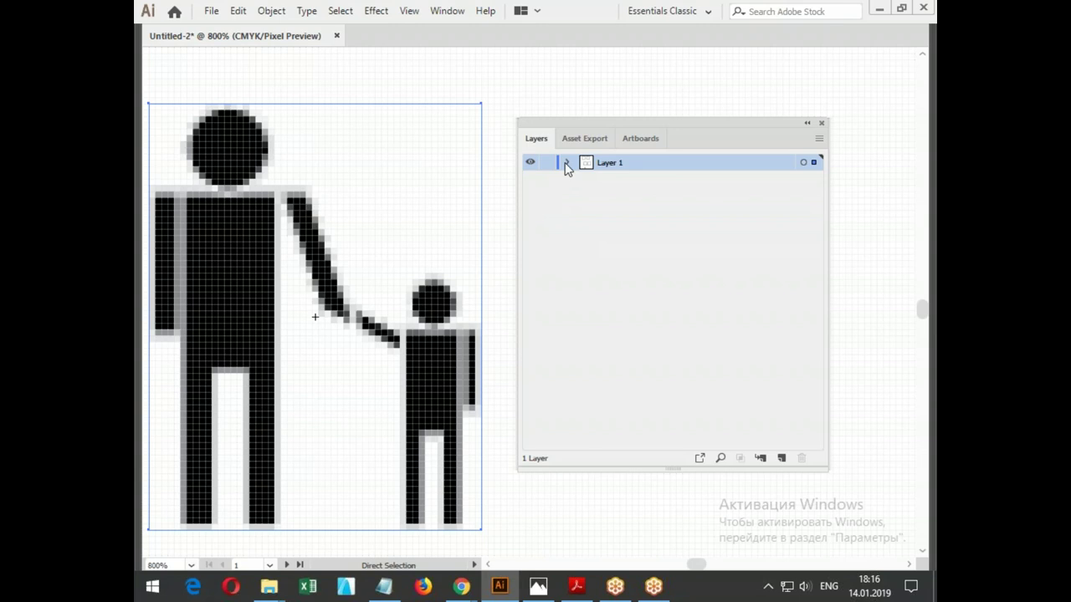
Zoom out to 600%, restore the panels, and move the figure symbol right and up.
{"action": "key", "text": "ctrl+minus"}
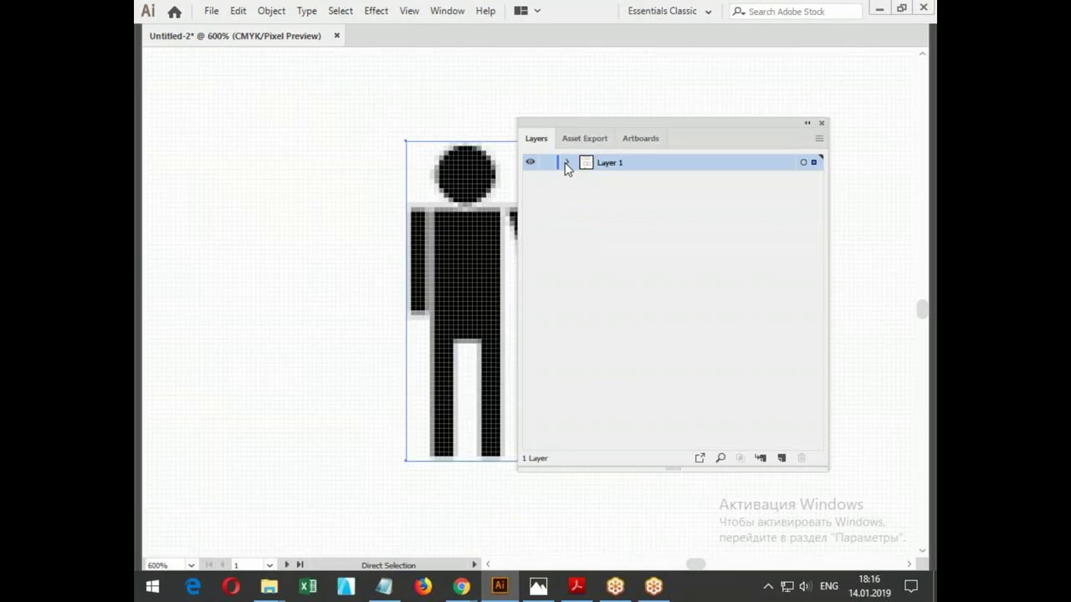
{"action": "key", "text": "Tab"}
{"action": "left_click_drag", "start_coordinate": [387, 239], "coordinate": [266, 201]}
{"action": "left_click_drag", "start_coordinate": [484, 256], "coordinate": [439, 236]}
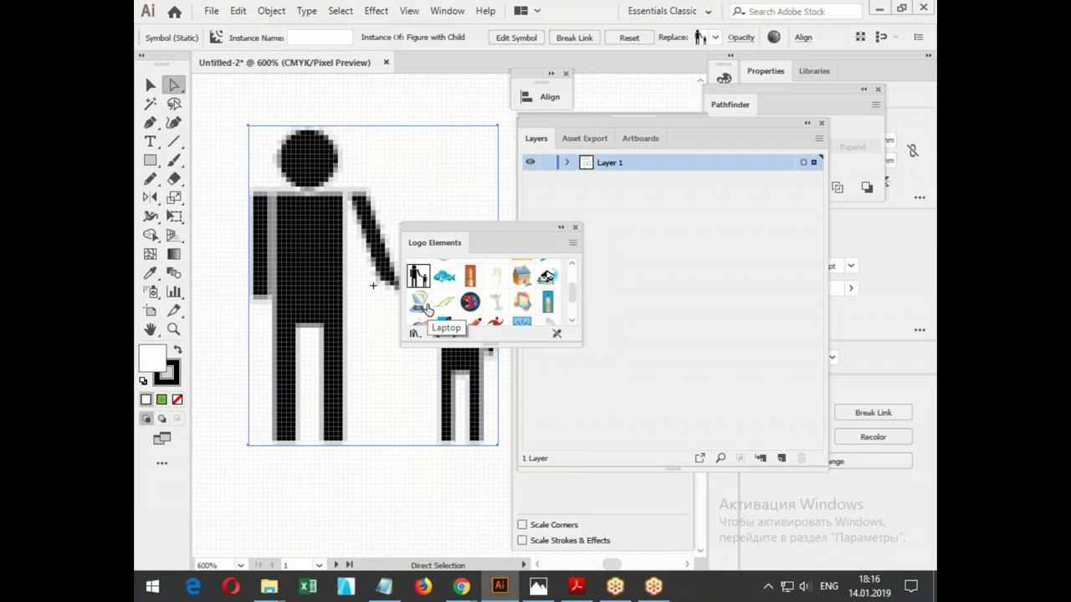
{"action": "left_click_drag", "start_coordinate": [325, 203], "coordinate": [513, 173]}
{"action": "left_click", "coordinate": [173, 292]}
Drag out a single-column graph (value 1,00) left of the Figure with Child symbol, closing its data sheet.
{"action": "left_click_drag", "start_coordinate": [226, 149], "coordinate": [419, 318]}
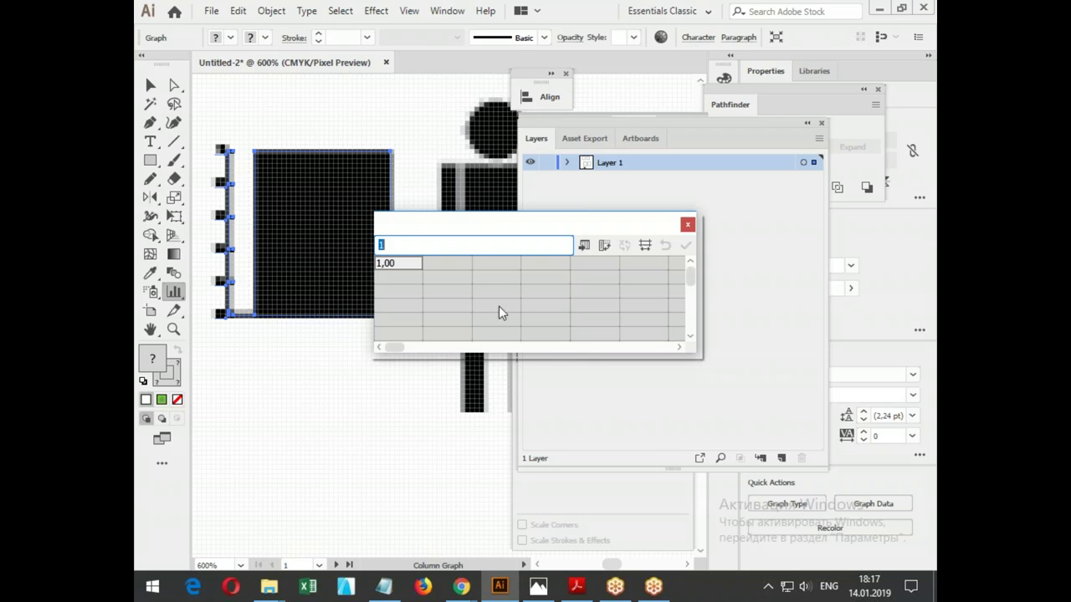
{"action": "left_click", "coordinate": [687, 224]}
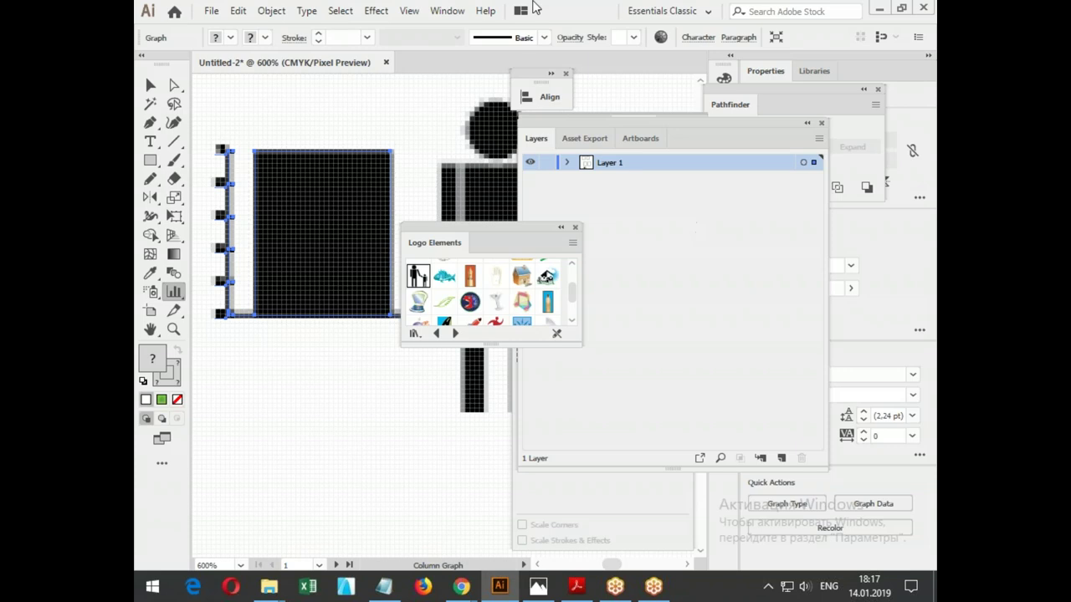
{"action": "left_click", "coordinate": [151, 86]}
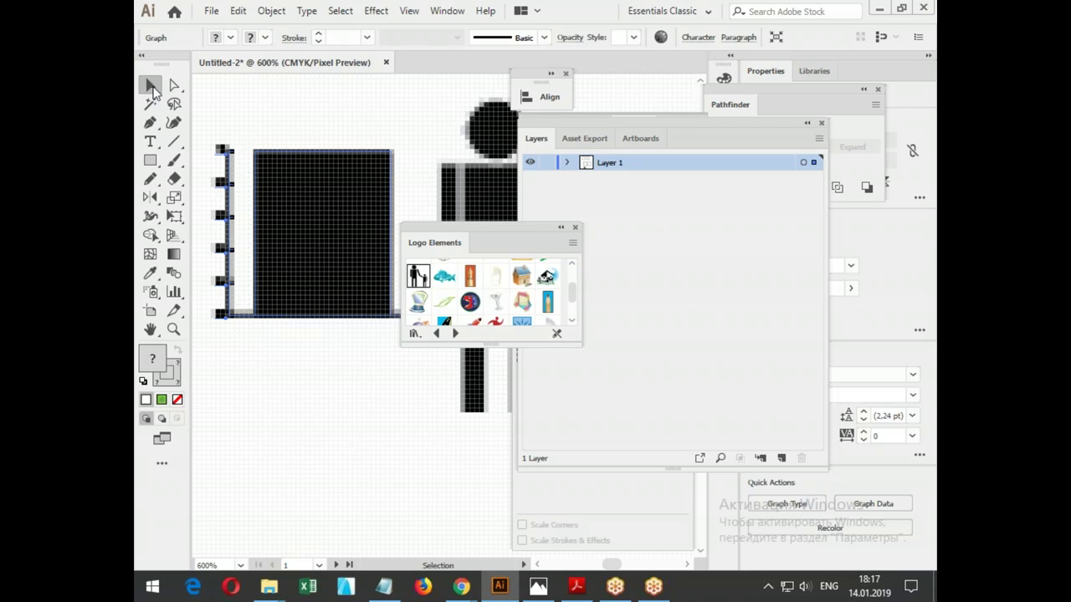
{"action": "key", "text": "ctrl+0"}
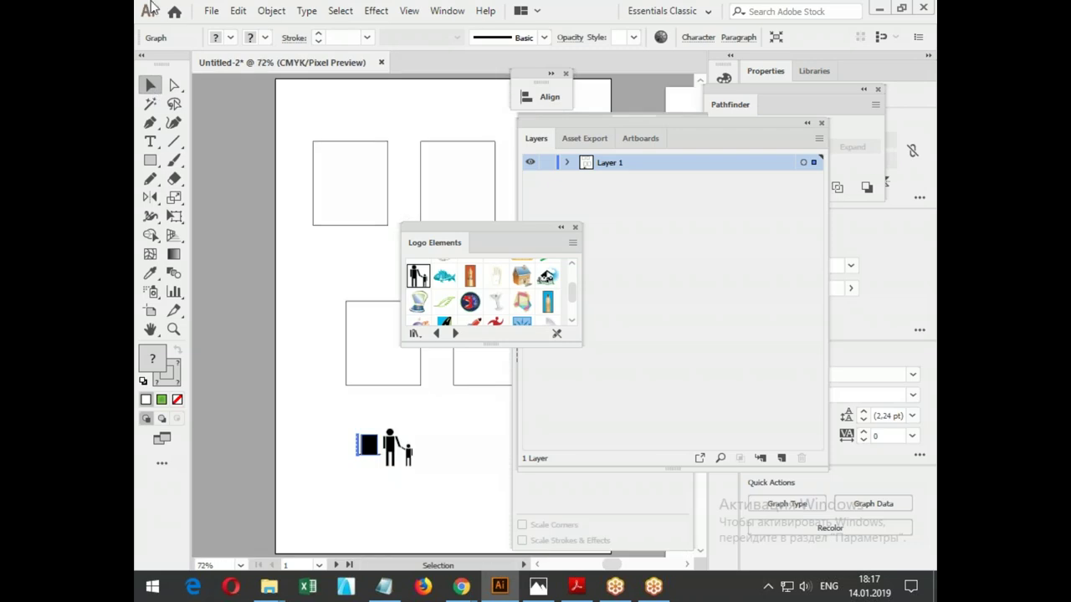
Select the rectangles, column graph and figure symbol on the artboard and delete them all.
{"action": "left_click_drag", "start_coordinate": [431, 143], "coordinate": [381, 169]}
{"action": "left_click", "coordinate": [439, 188]}
{"action": "left_click", "coordinate": [342, 142]}
{"action": "left_click_drag", "start_coordinate": [315, 107], "coordinate": [565, 565]}
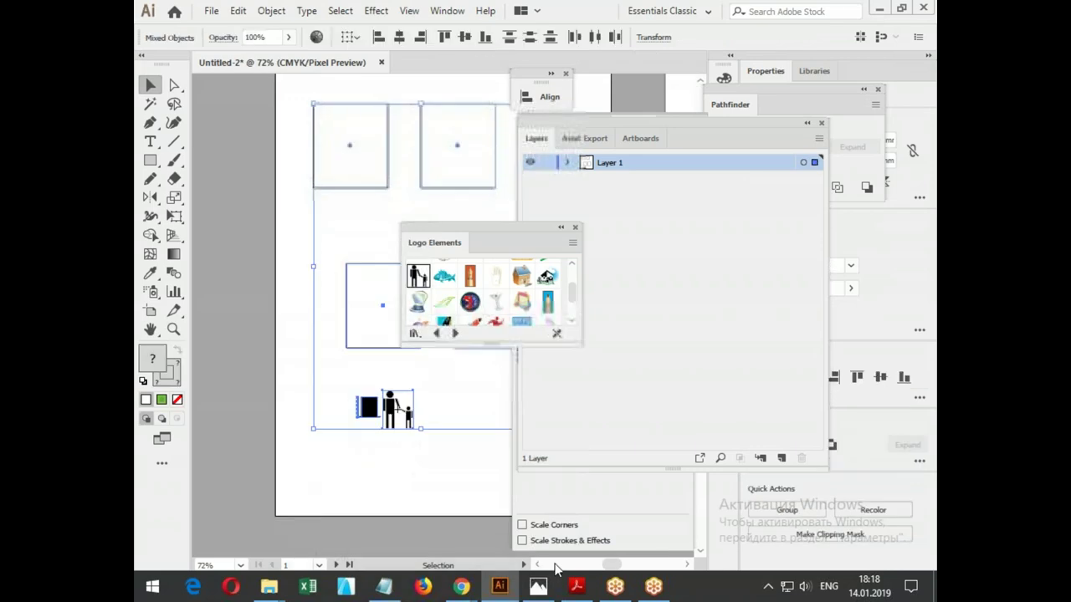
{"action": "key", "text": "Delete"}
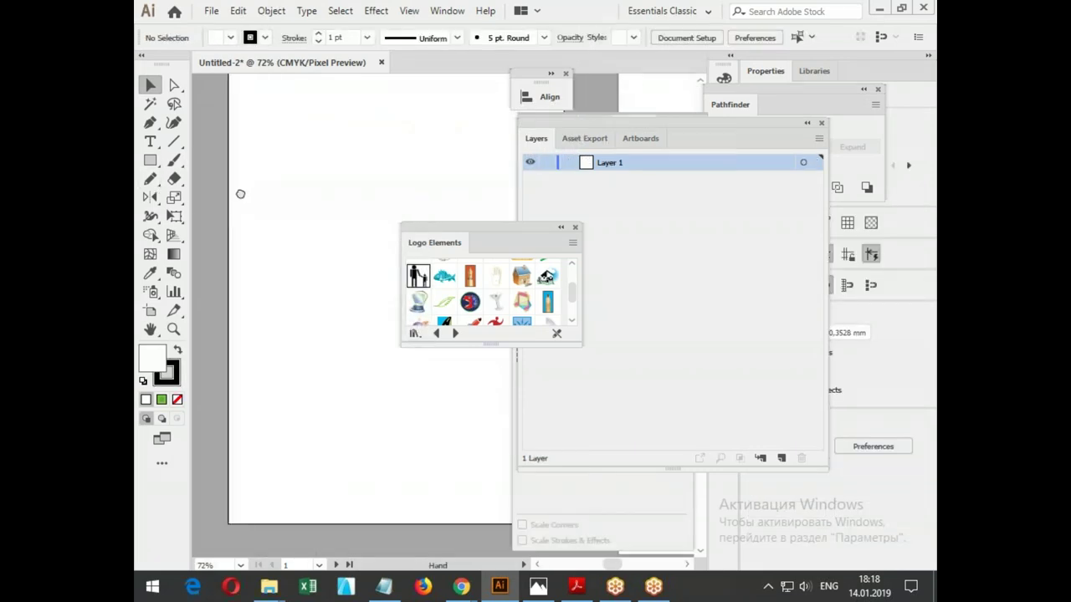
{"action": "left_click_drag", "start_coordinate": [151, 160], "coordinate": [227, 196]}
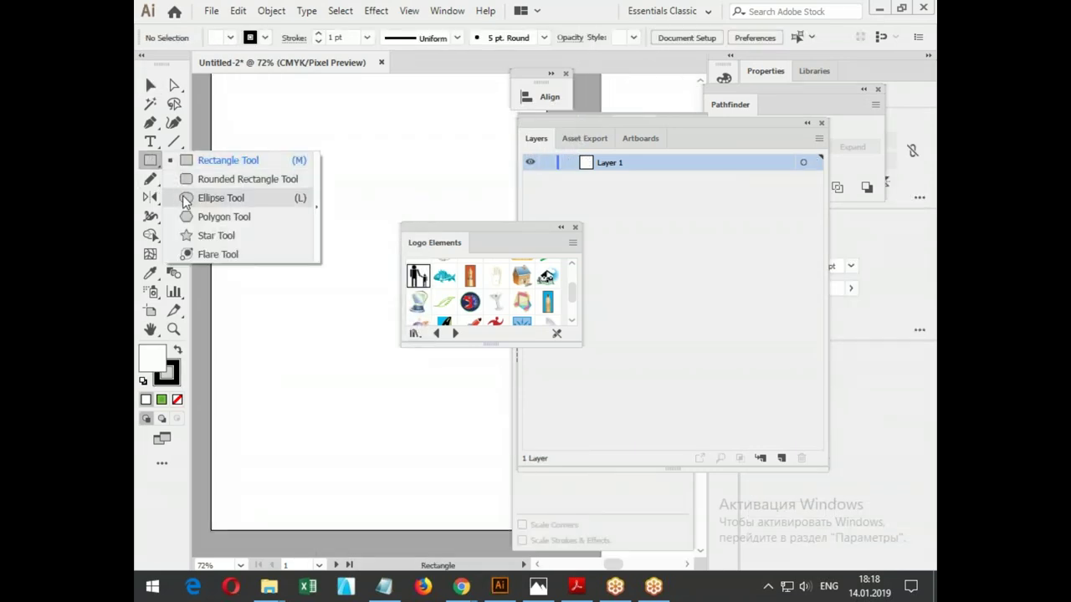
Draw a small circle and rotate-copy it 30° around a centre below it, repeating into a twelve-circle ring.
{"action": "left_click_drag", "start_coordinate": [301, 103], "coordinate": [348, 149]}
{"action": "key", "text": "v"}
{"action": "left_click", "coordinate": [151, 196]}
{"action": "left_click", "coordinate": [221, 197]}
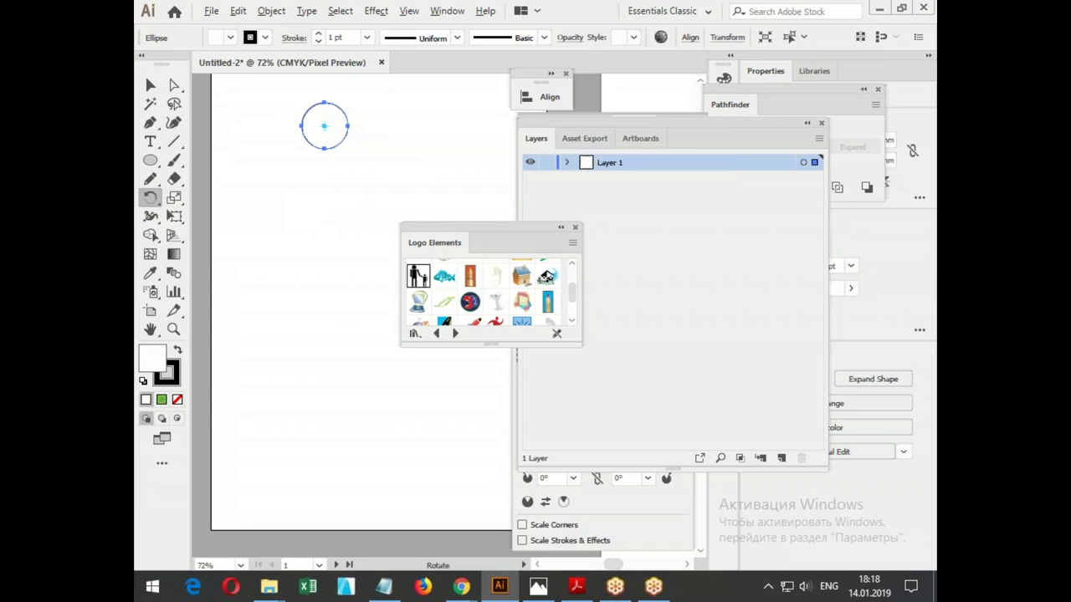
{"action": "left_click", "coordinate": [320, 213], "text": "alt"}
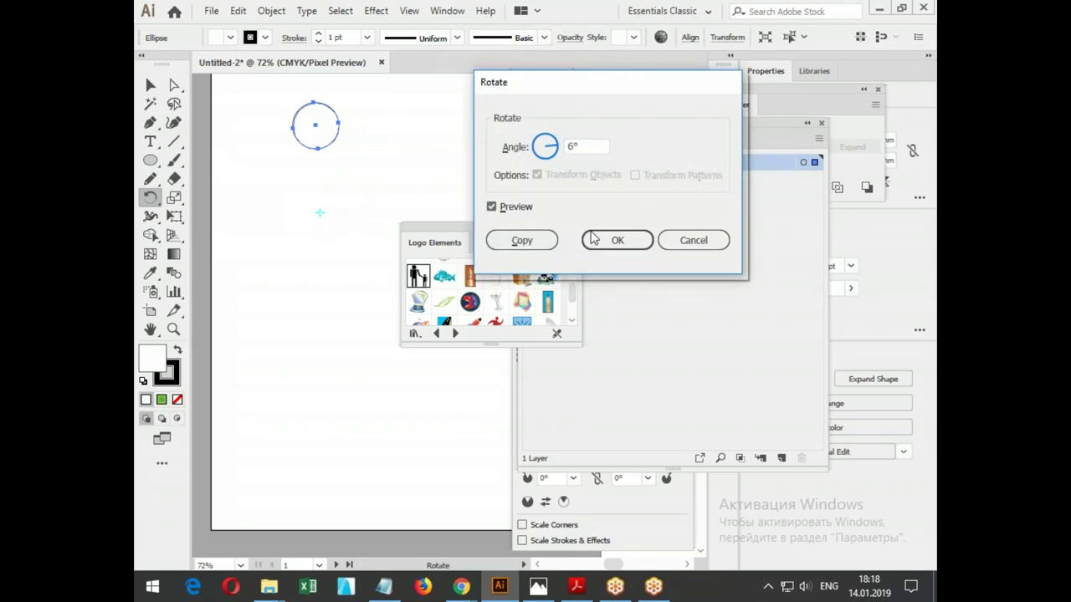
{"action": "double_click", "coordinate": [579, 146]}
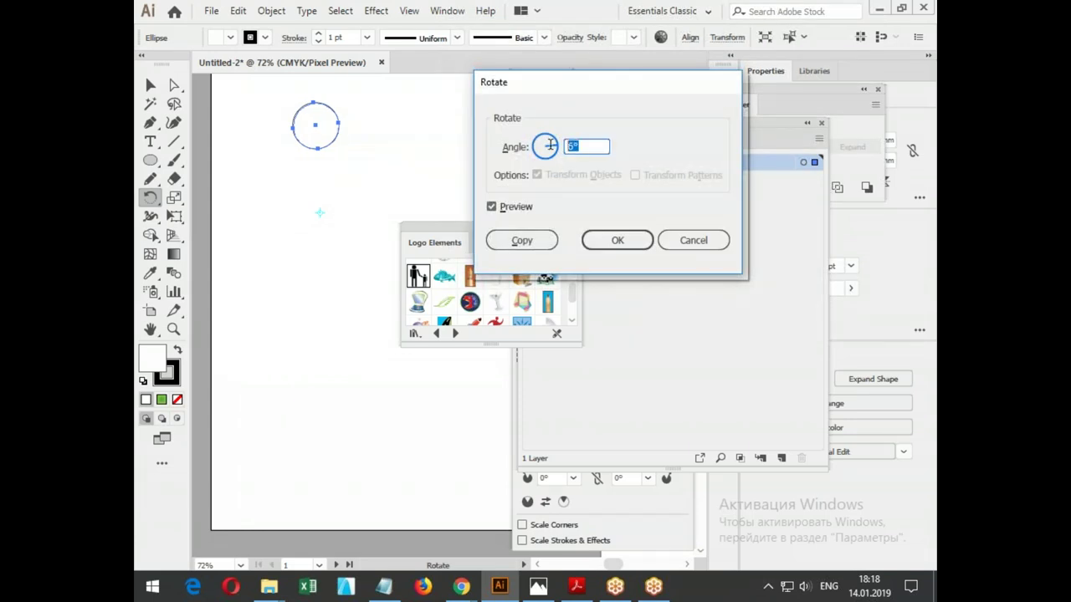
{"action": "type", "text": "30"}
{"action": "left_click", "coordinate": [536, 242]}
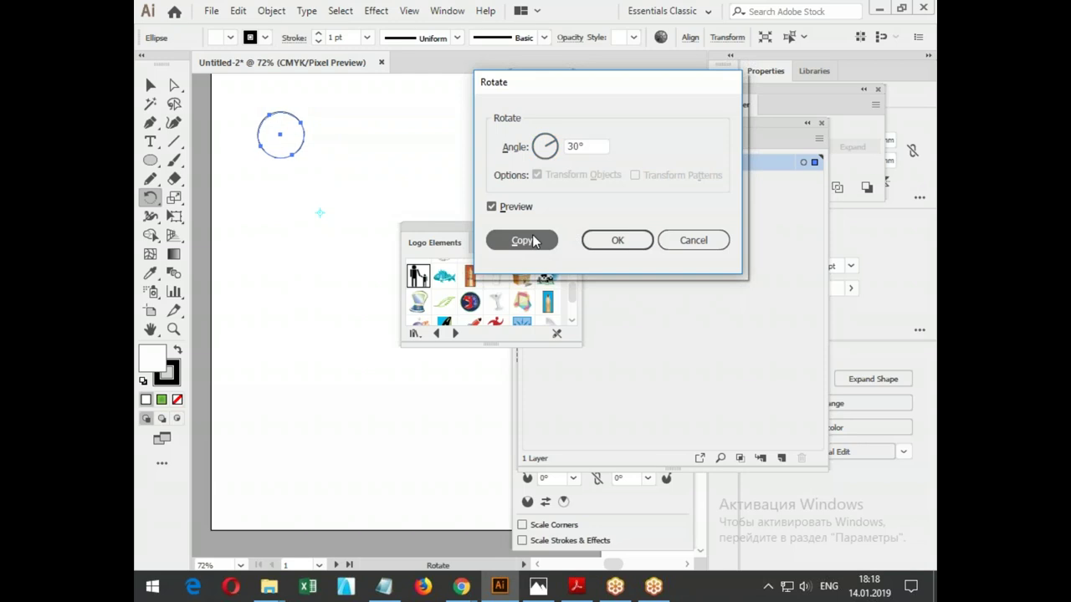
{"action": "key", "text": "ctrl+d"}
{"action": "key", "text": "ctrl+d"}
{"action": "key", "text": "ctrl+d"}
{"action": "key", "text": "ctrl+d"}
{"action": "key", "text": "ctrl+d"}
{"action": "key", "text": "ctrl+d"}
{"action": "key", "text": "ctrl+d"}
{"action": "key", "text": "ctrl+d"}
{"action": "key", "text": "ctrl+d"}
{"action": "key", "text": "ctrl+d"}
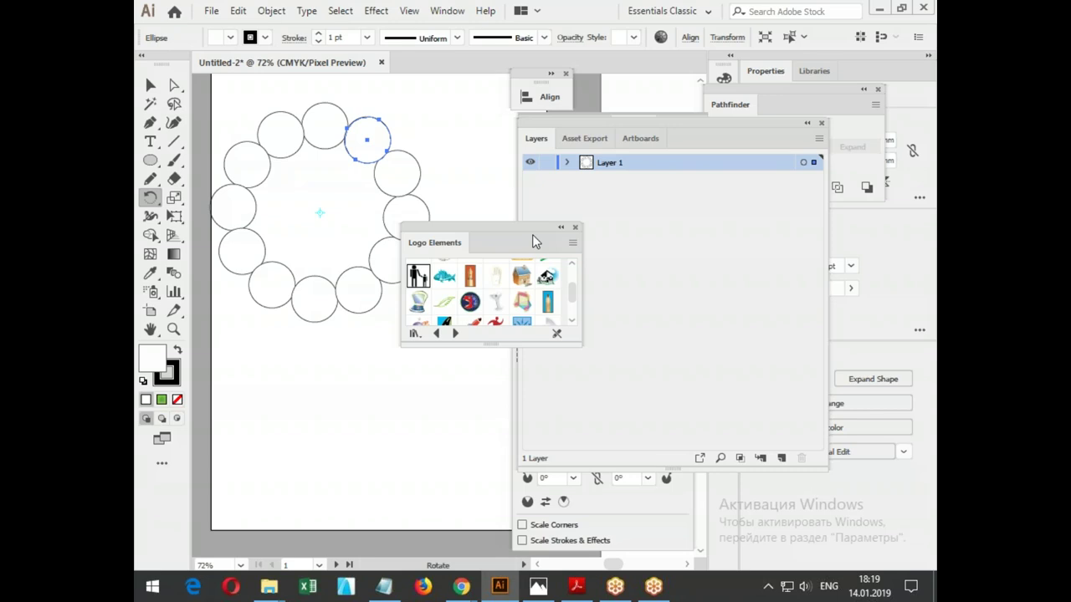
{"action": "left_click", "coordinate": [151, 85]}
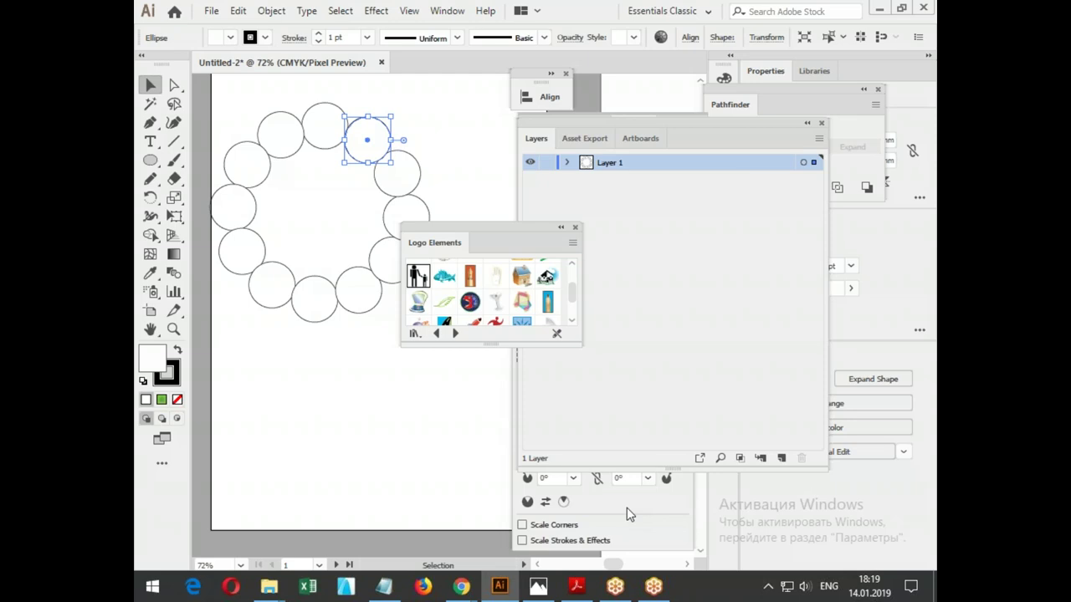
{"action": "left_click", "coordinate": [148, 87]}
{"action": "left_click_drag", "start_coordinate": [367, 117], "coordinate": [234, 183]}
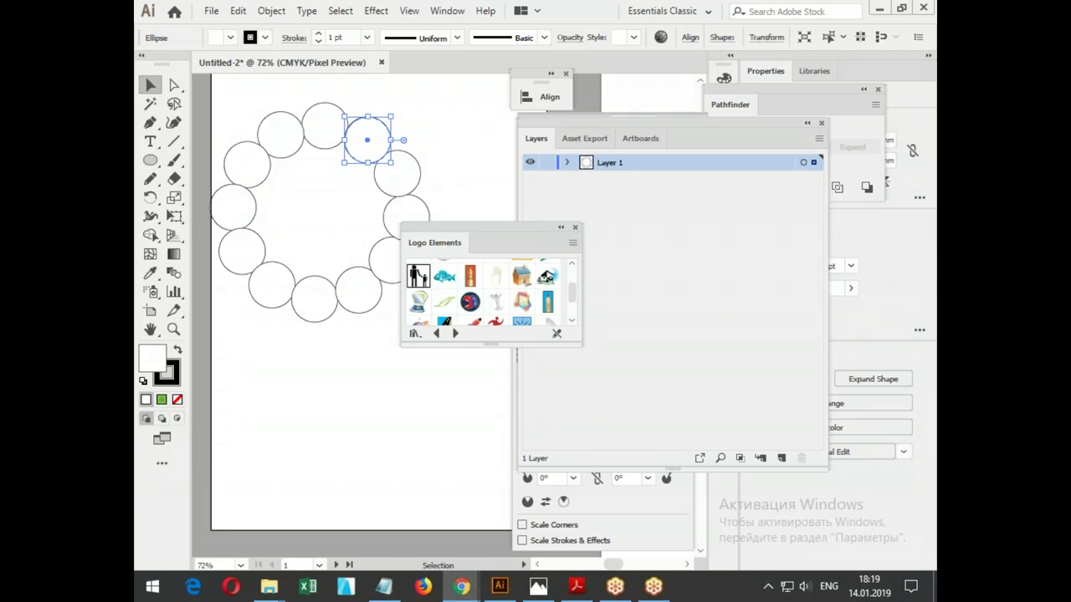
{"action": "key", "text": "alt+shift"}
{"action": "key", "text": "alt+shift"}
{"action": "key", "text": "alt+shift"}
Play the specialist.ru Adobe ID video in Chrome, skip to about 4:45, and watch fullscreen.
{"action": "left_click", "coordinate": [461, 586]}
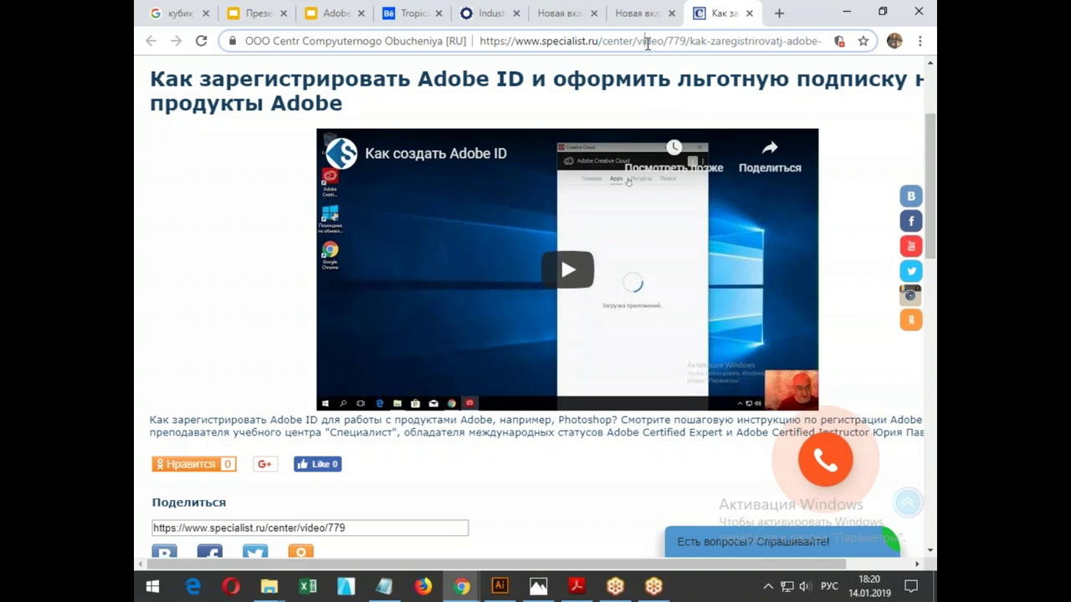
{"action": "left_click", "coordinate": [686, 40]}
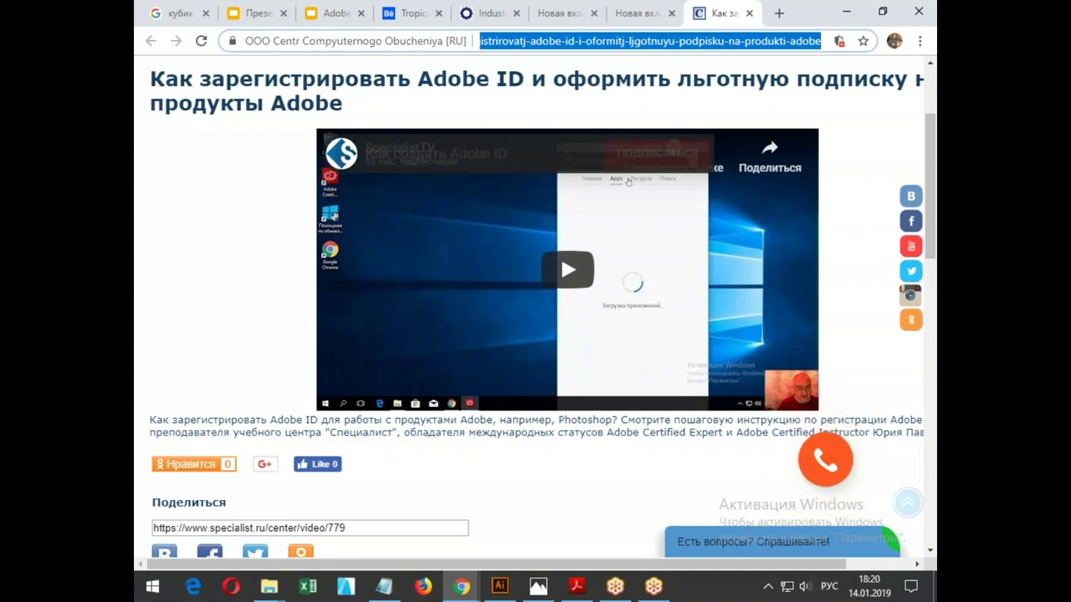
{"action": "left_click", "coordinate": [561, 326]}
{"action": "mouse_move", "coordinate": [347, 391]}
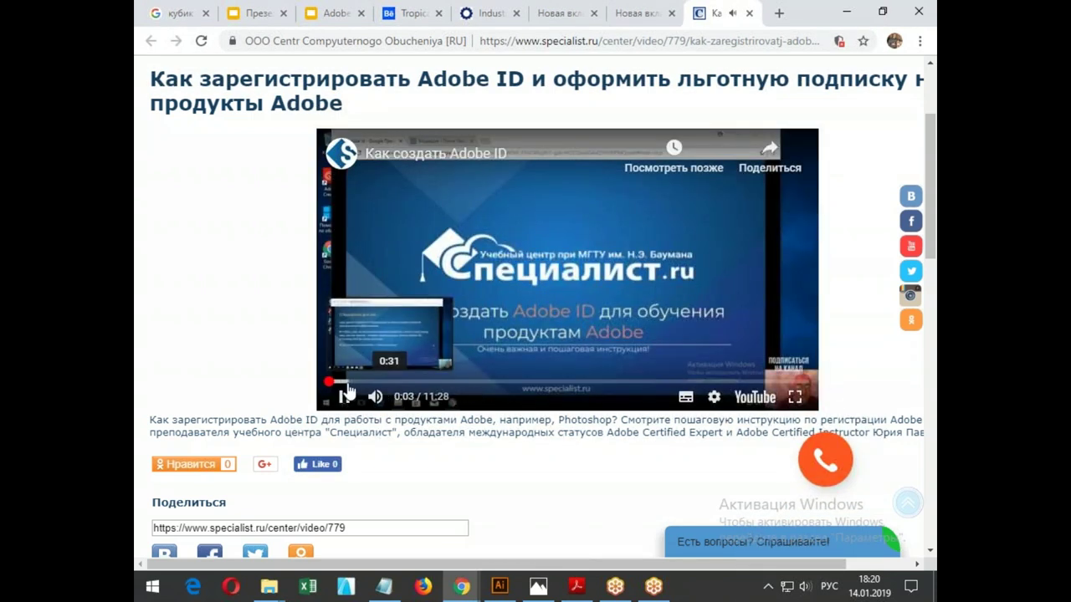
{"action": "left_click", "coordinate": [479, 383]}
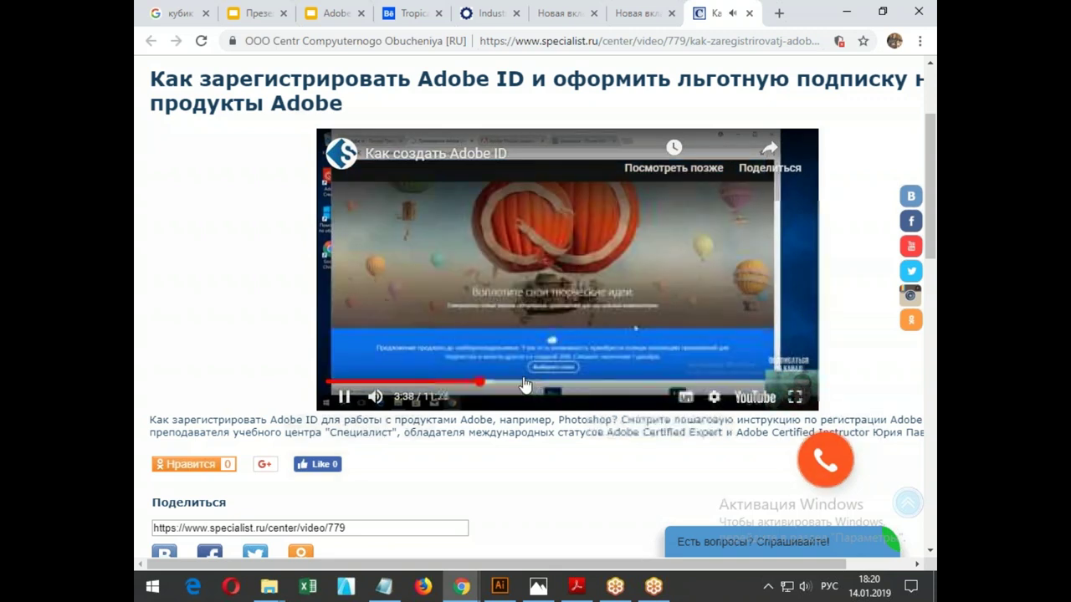
{"action": "left_click", "coordinate": [527, 382]}
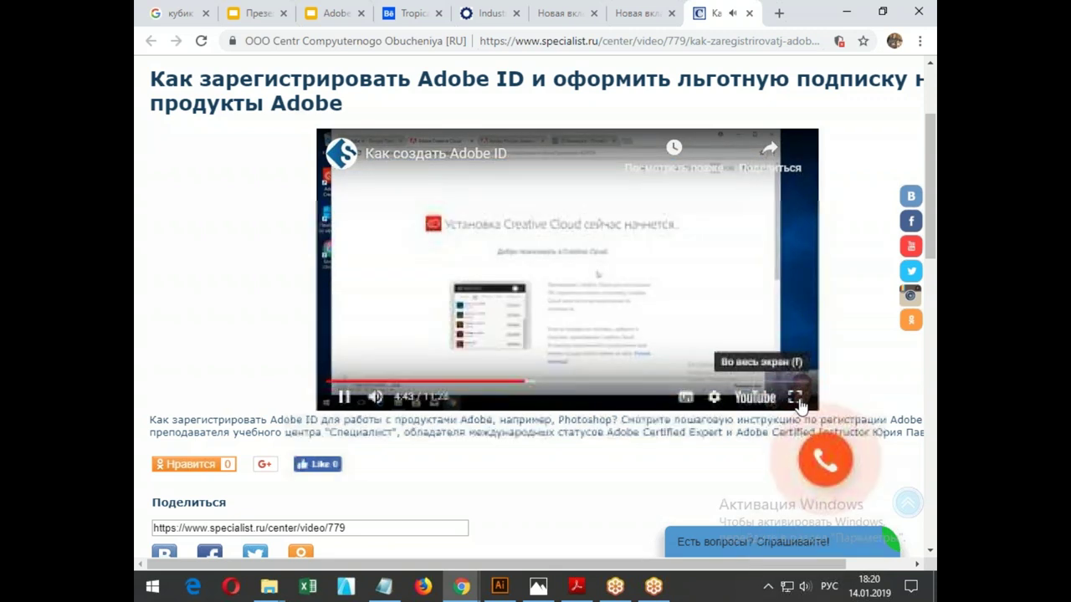
{"action": "left_click", "coordinate": [794, 397]}
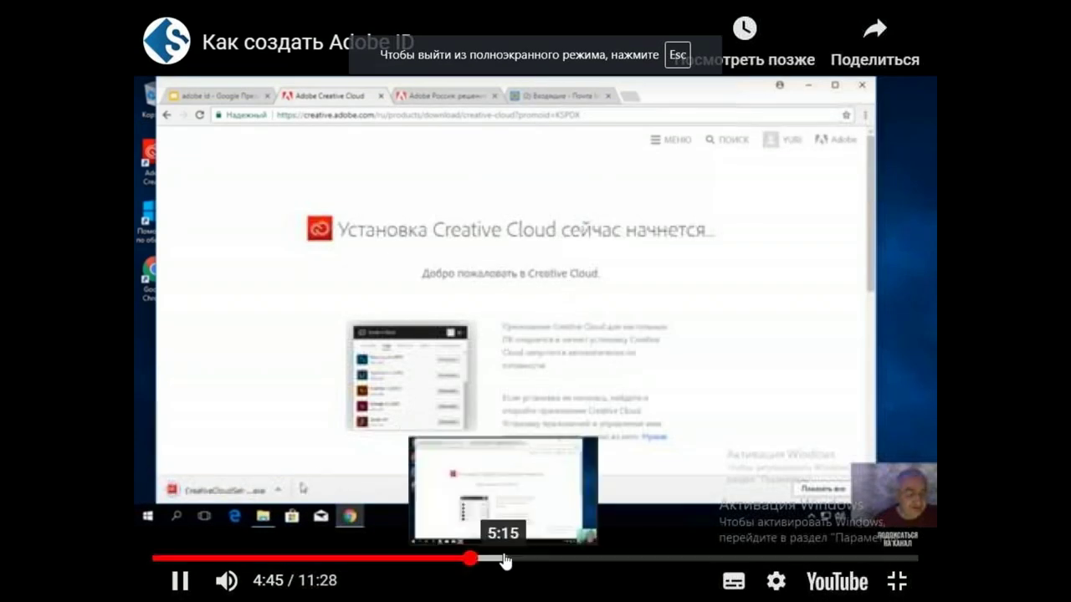
Jump ahead to the Adobe app language slide at 7:07, pause there, and dismiss the More videos overlay.
{"action": "left_click", "coordinate": [499, 558]}
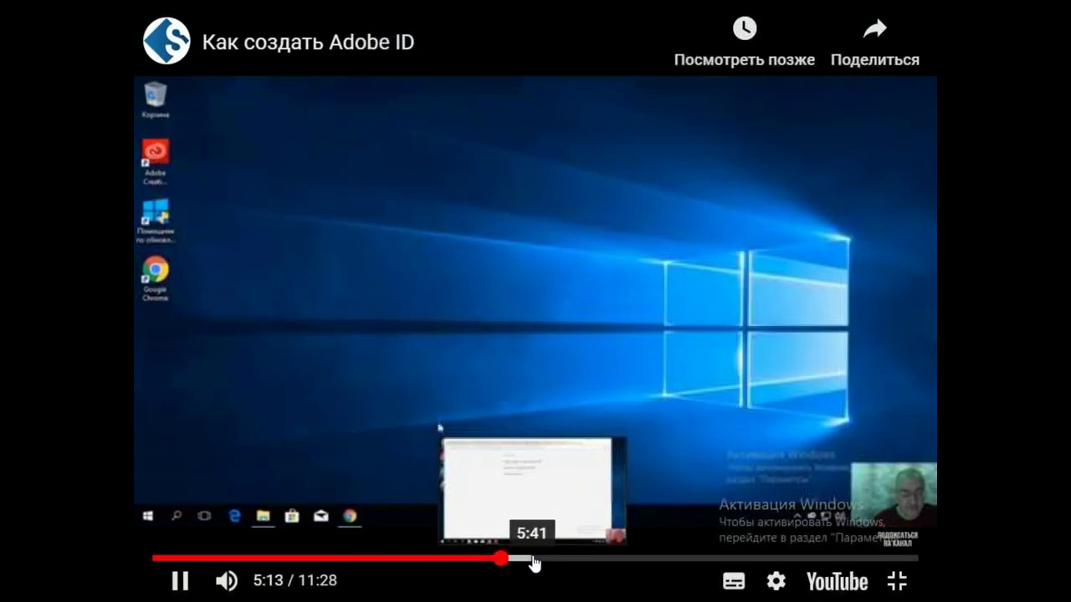
{"action": "left_click", "coordinate": [533, 558]}
{"action": "left_click", "coordinate": [548, 558]}
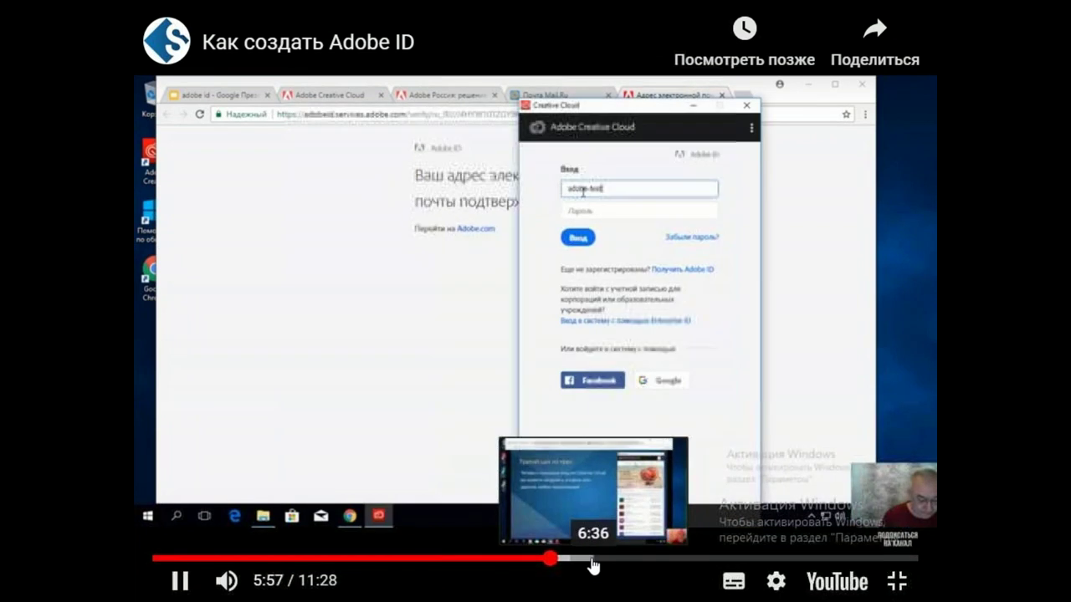
{"action": "left_click", "coordinate": [590, 559]}
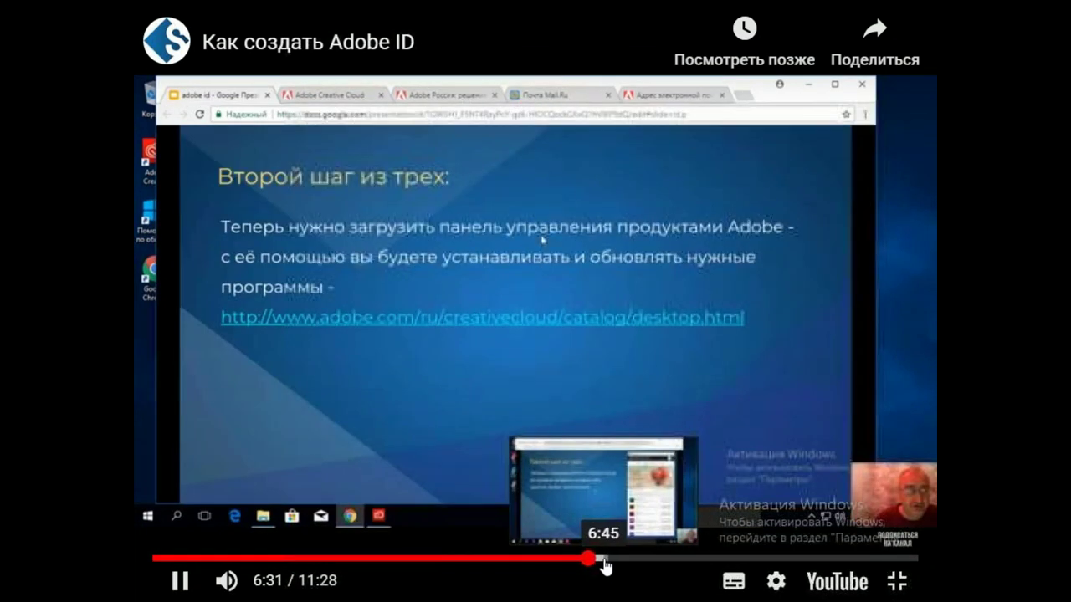
{"action": "left_click", "coordinate": [603, 559]}
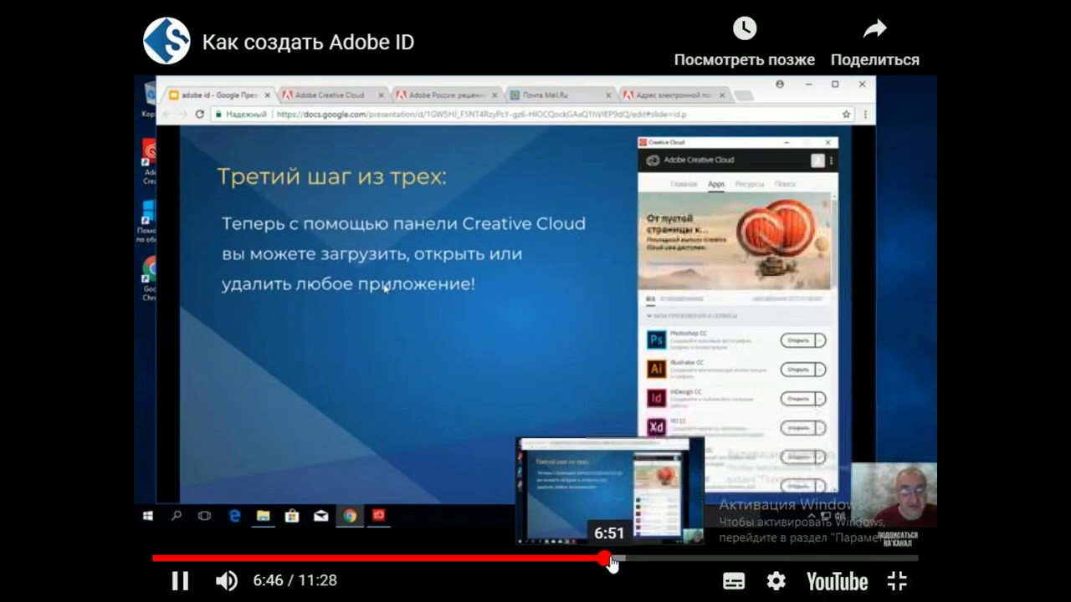
{"action": "left_click", "coordinate": [626, 558]}
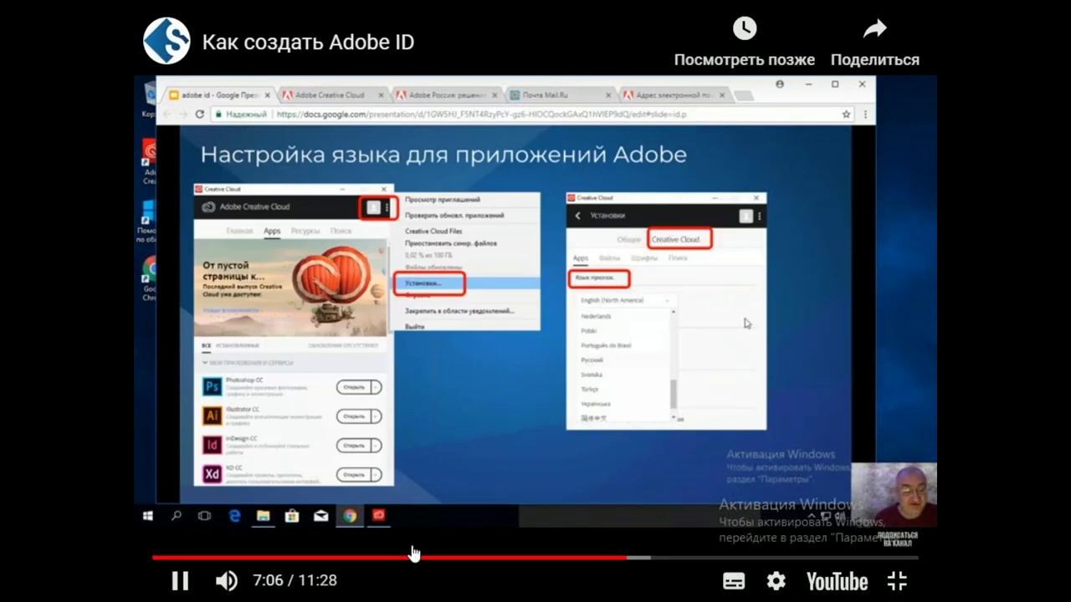
{"action": "left_click", "coordinate": [183, 583]}
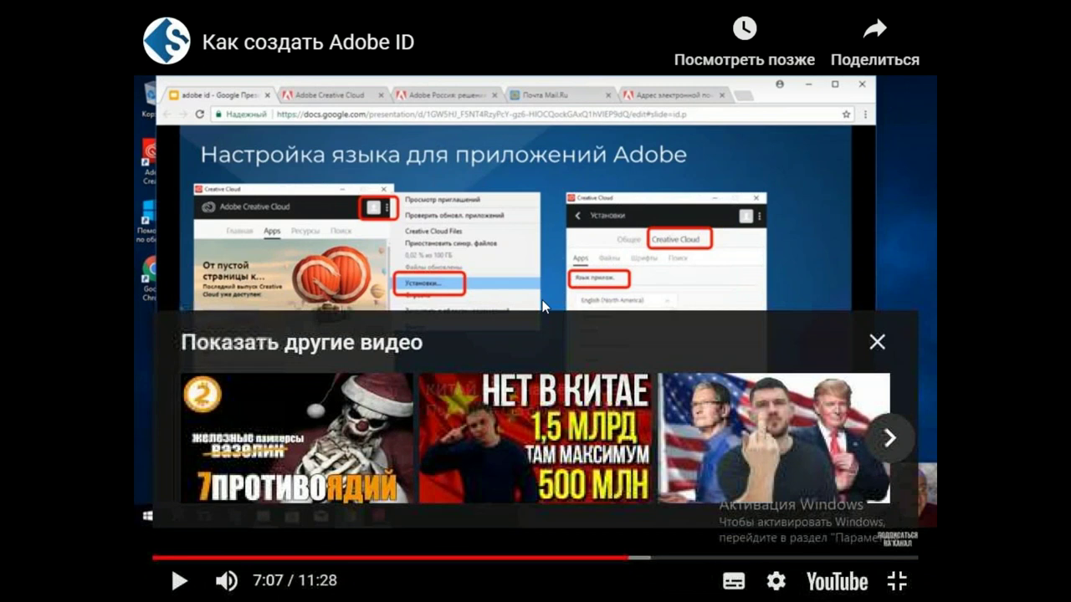
{"action": "left_click", "coordinate": [877, 343]}
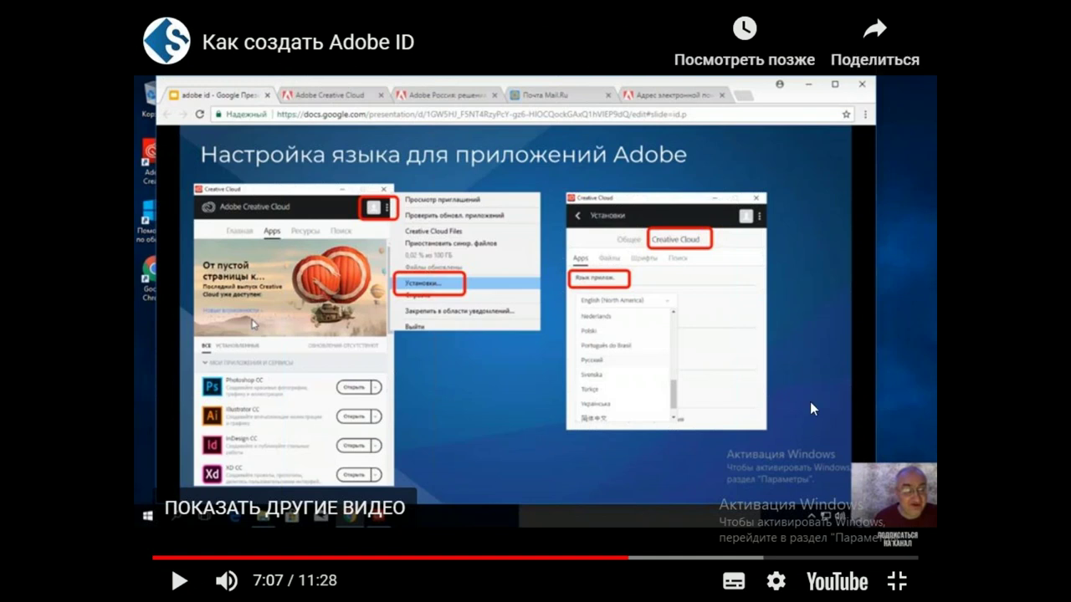
Exit fullscreen so the paused video sits embedded in the specialist.ru page again.
{"action": "left_click", "coordinate": [905, 585]}
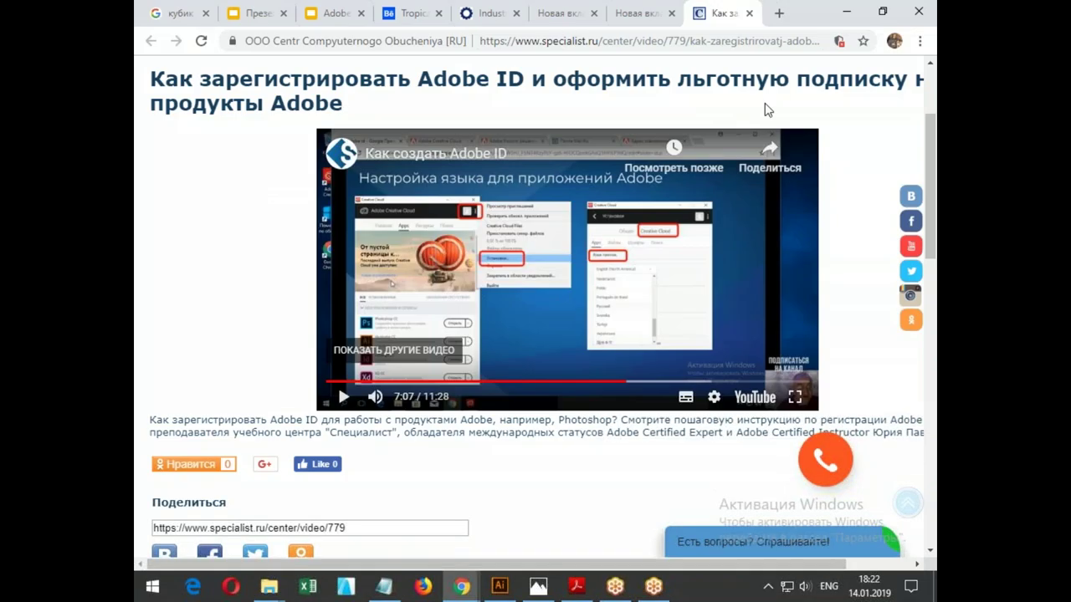
Search Google for 'specialist.ru illustrator' and open the Курсы Illustrator CC в Москве result in a new tab.
{"action": "left_click", "coordinate": [180, 13]}
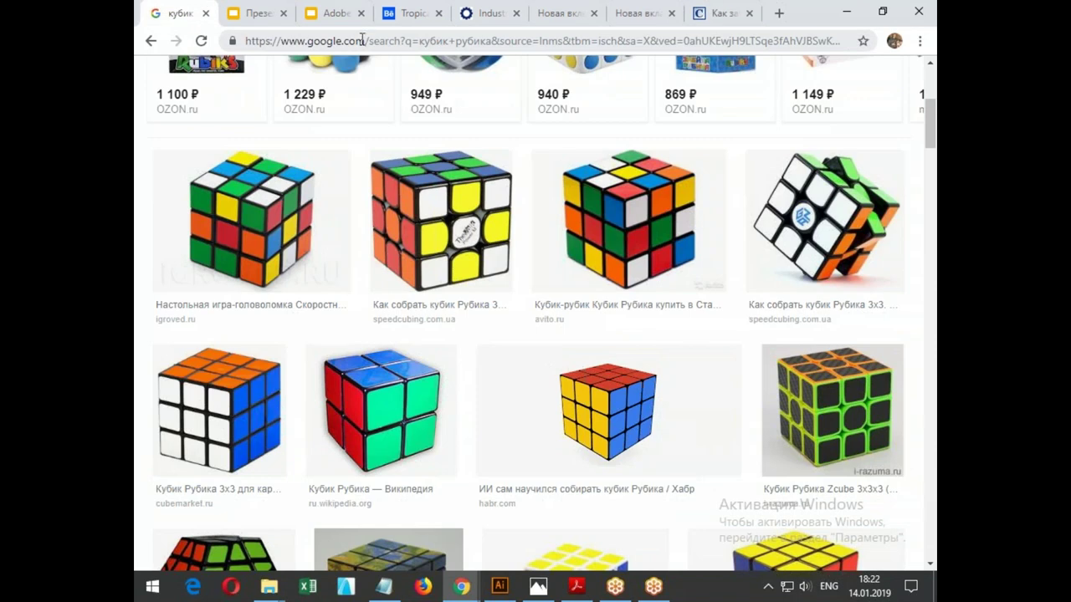
{"action": "left_click", "coordinate": [363, 40]}
{"action": "type", "text": "specialist.ru"}
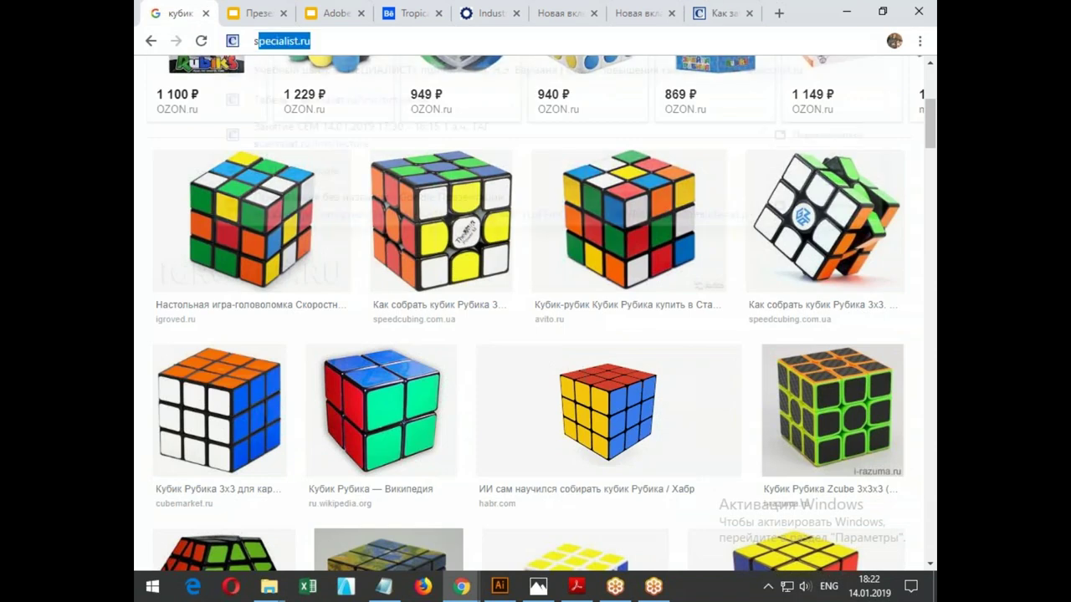
{"action": "key", "text": "End"}
{"action": "type", "text": "o"}
{"action": "key", "text": "BackSpace"}
{"action": "type", "text": "illustrator"}
{"action": "key", "text": "Return"}
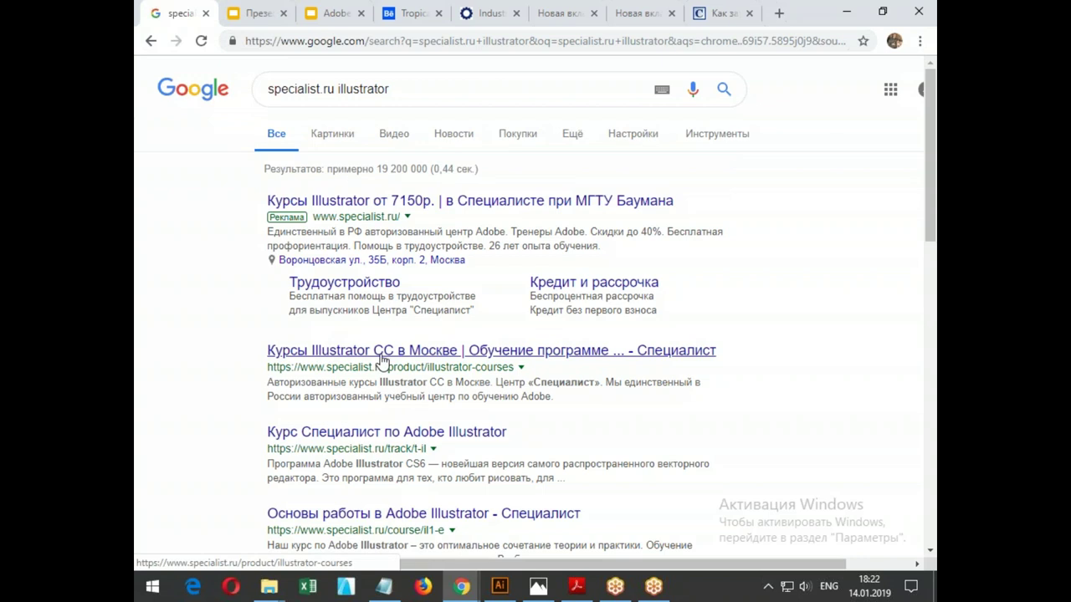
{"action": "left_click", "coordinate": [338, 358]}
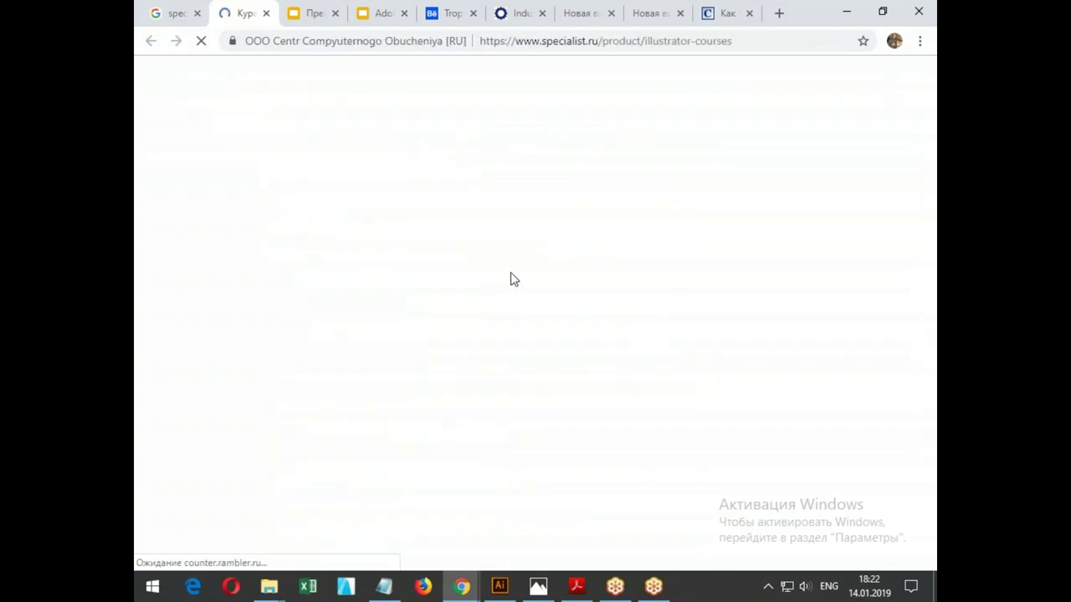
Scroll through the specialist.ru Illustrator course table of hours, start dates and prices.
{"action": "scroll", "coordinate": [510, 277], "scroll_direction": "down", "scroll_amount": 1}
{"action": "scroll", "coordinate": [509, 277], "scroll_direction": "down", "scroll_amount": 5}
{"action": "scroll", "coordinate": [510, 277], "scroll_direction": "down", "scroll_amount": 6}
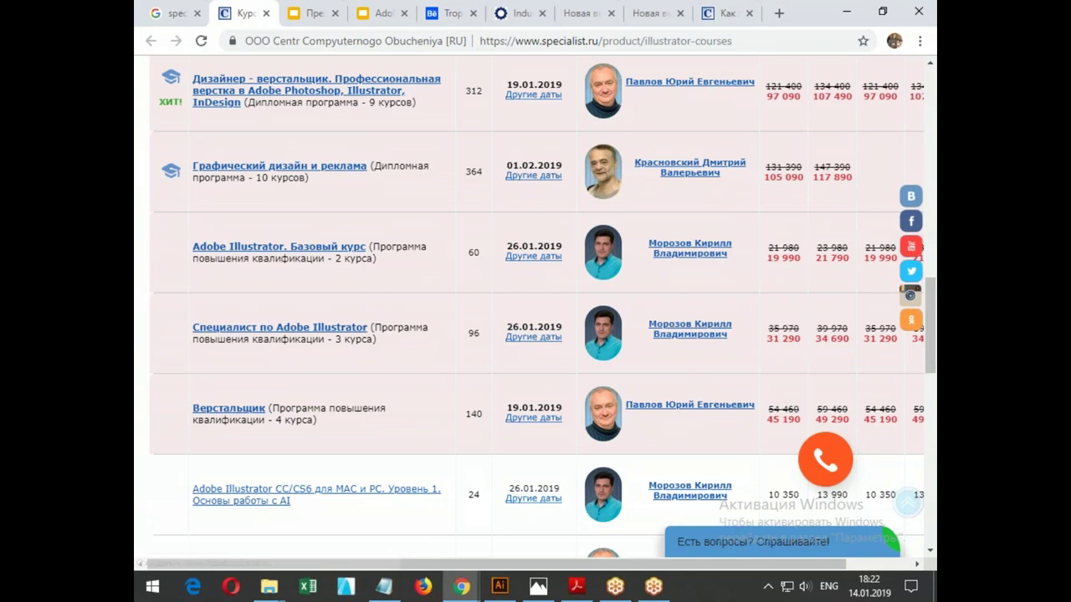
{"action": "scroll", "coordinate": [411, 222], "scroll_direction": "down", "scroll_amount": 1}
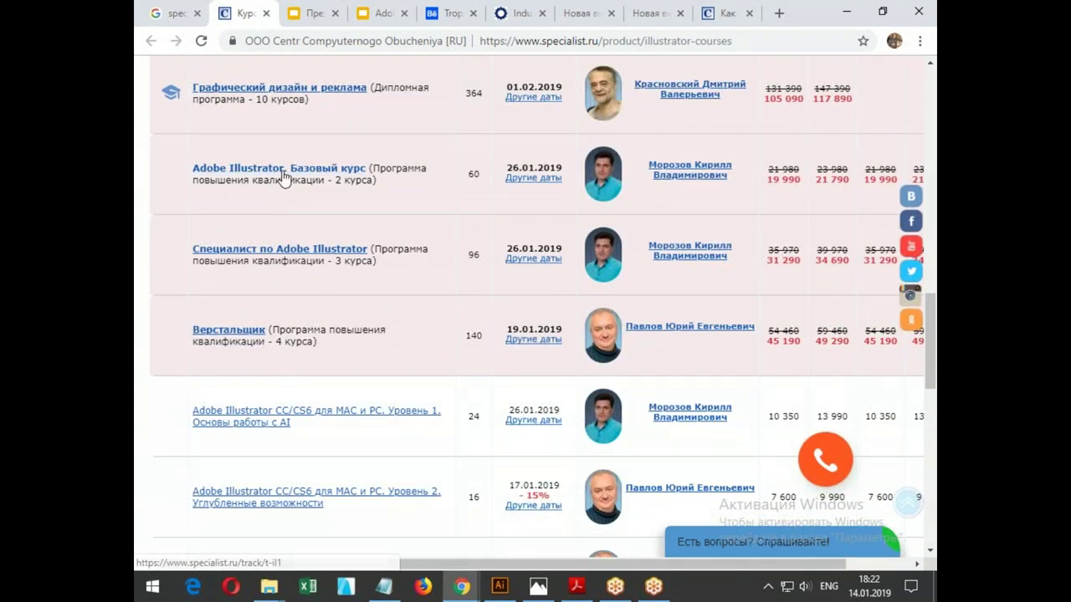
{"action": "scroll", "coordinate": [813, 203], "scroll_direction": "up", "scroll_amount": 2}
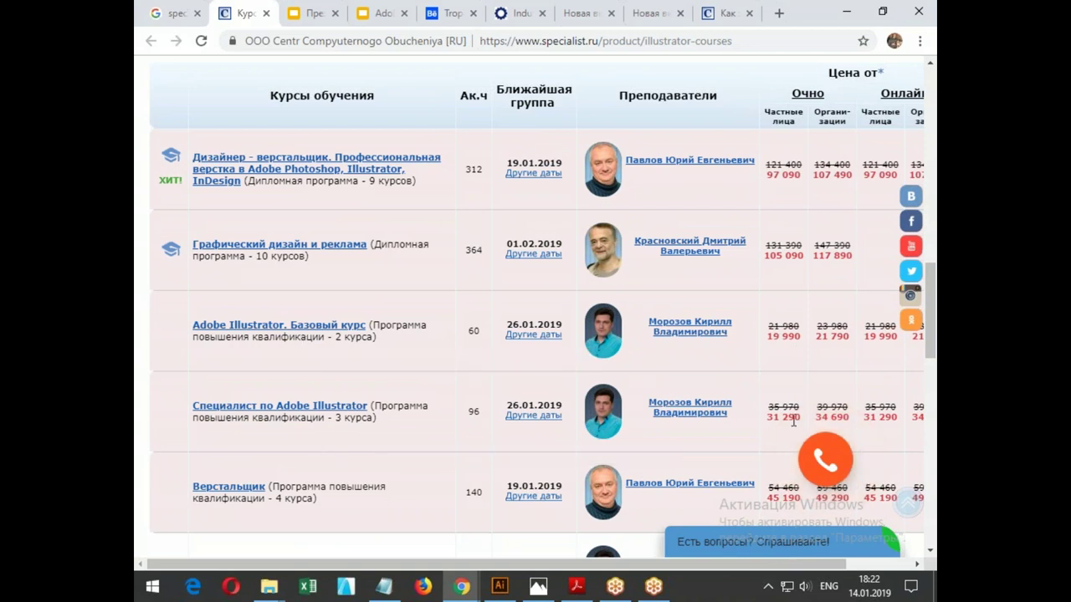
{"action": "scroll", "coordinate": [781, 406], "scroll_direction": "down", "scroll_amount": 1}
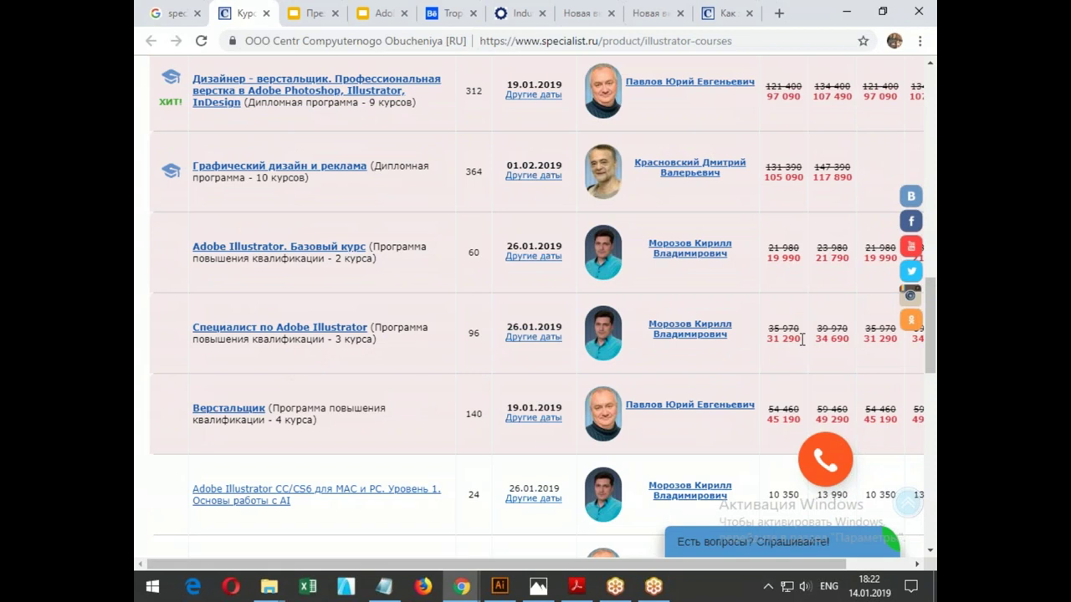
{"action": "scroll", "coordinate": [306, 339], "scroll_direction": "down", "scroll_amount": 1}
{"action": "scroll", "coordinate": [302, 336], "scroll_direction": "down", "scroll_amount": 2}
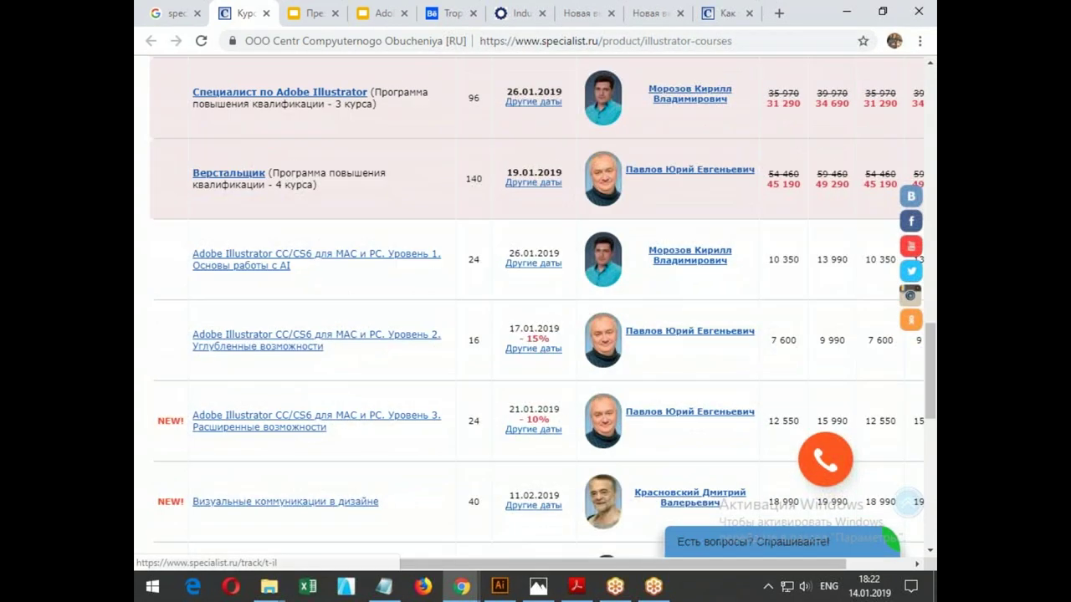